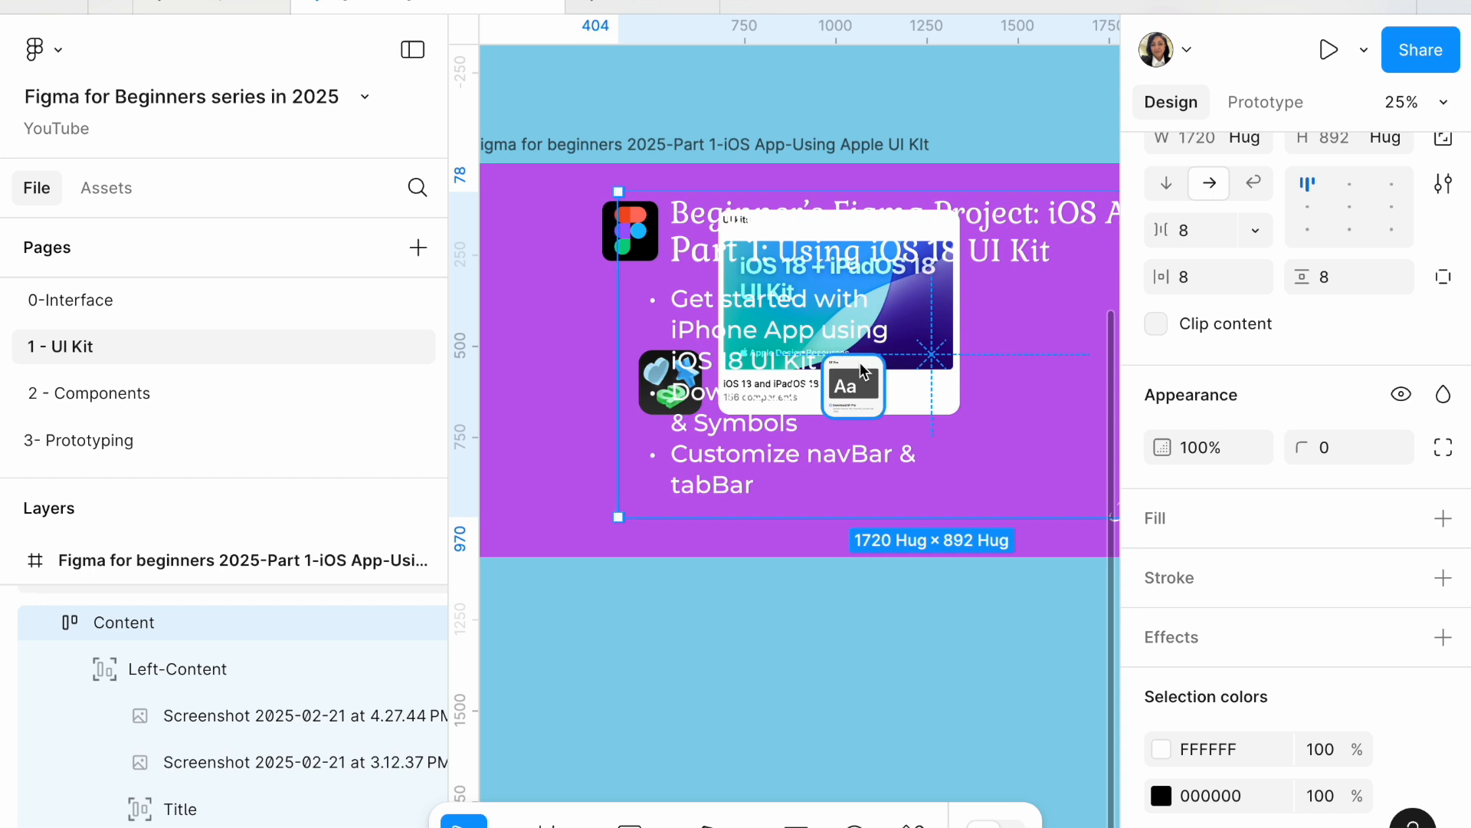
Step: Move the Content block within the purple frame and select its Left-Content group
{"action": "left_click_drag", "start_coordinate": [870, 397], "coordinate": [876, 489]}
{"action": "left_click", "coordinate": [711, 348]}
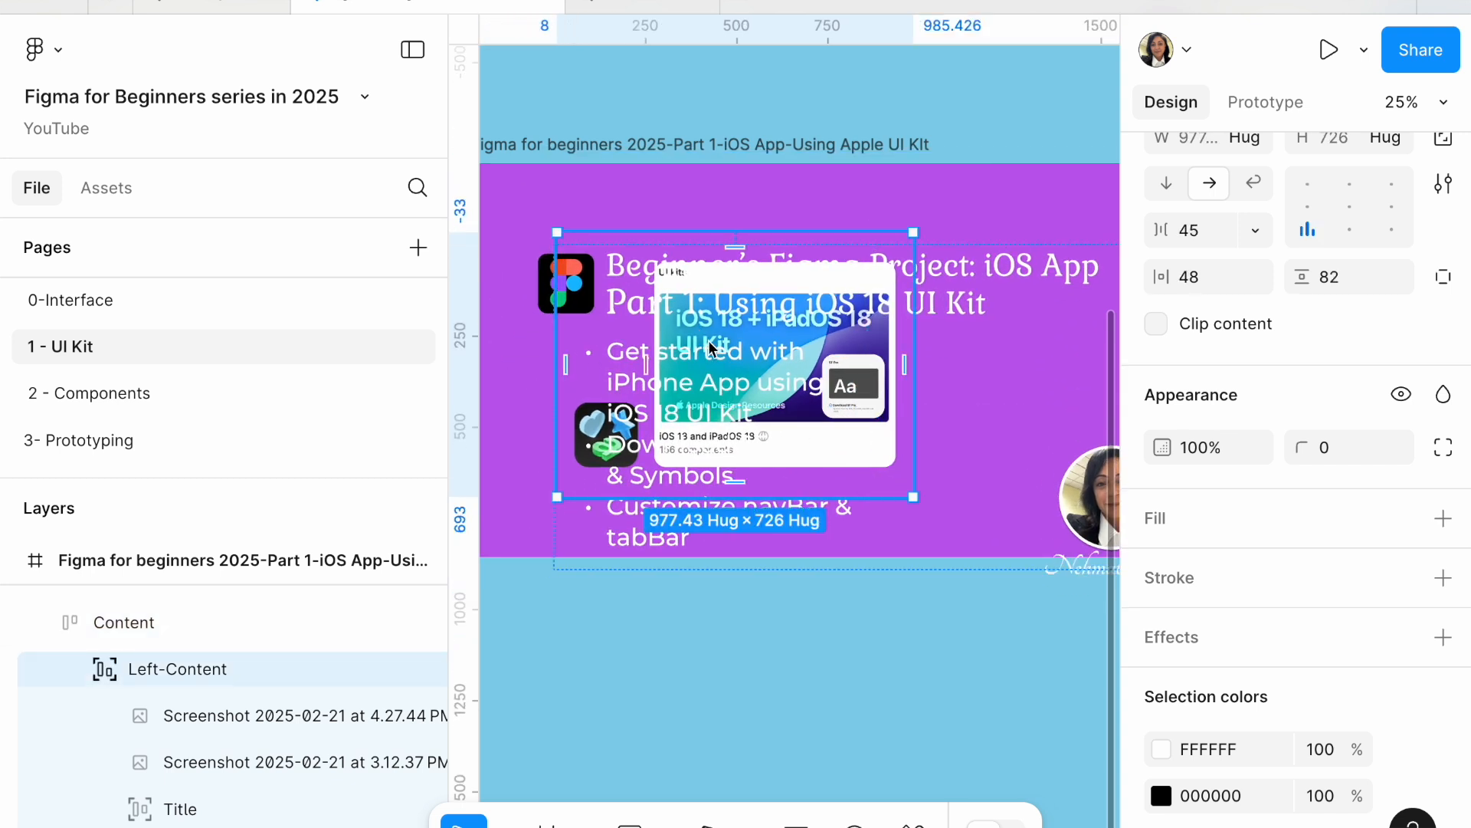
{"action": "left_click", "coordinate": [711, 348]}
{"action": "left_click_drag", "start_coordinate": [627, 472], "coordinate": [713, 499]}
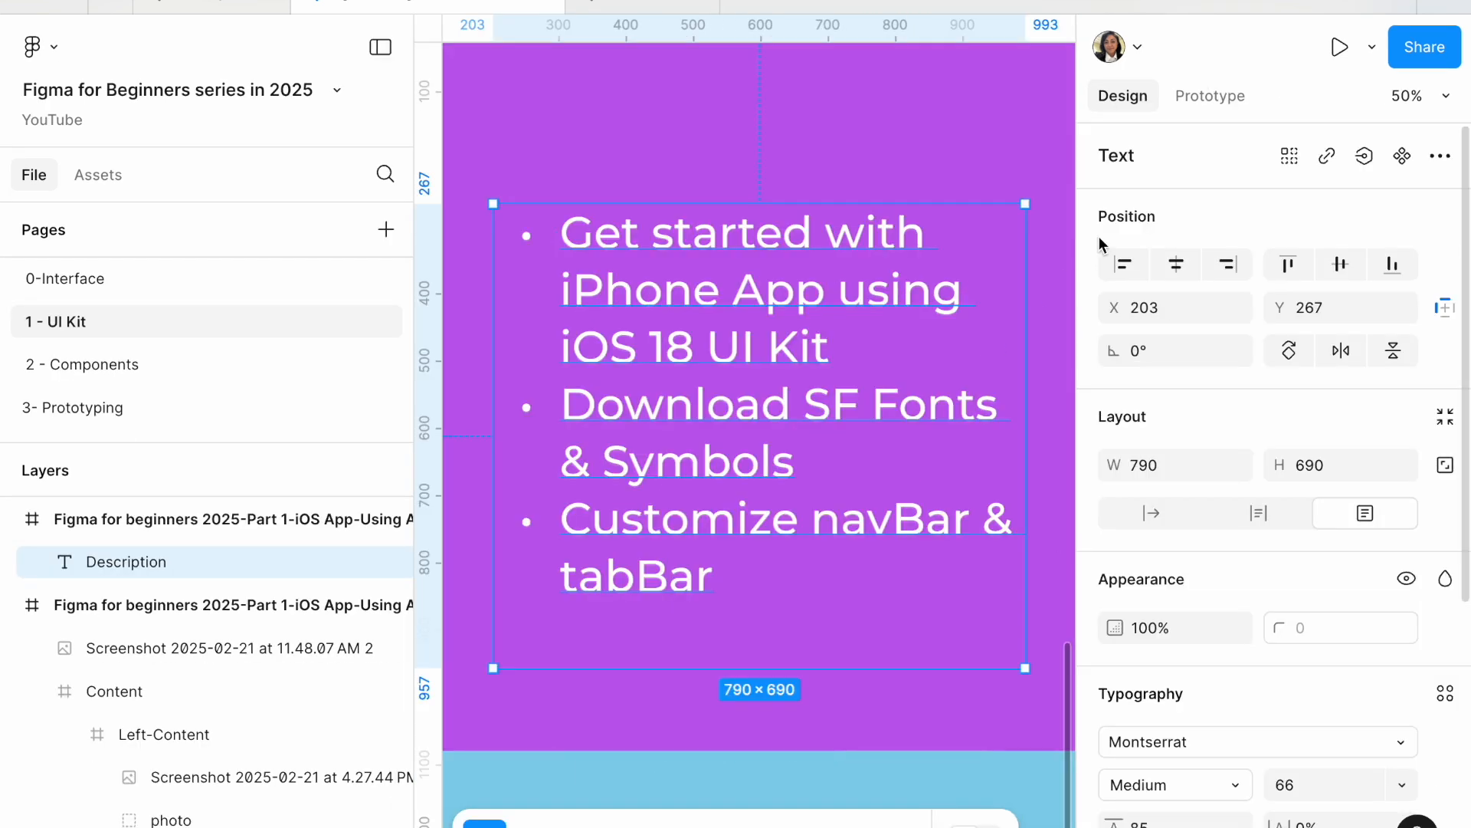
Step: Set the Description text to auto width and narrow its box to about 1014 wide so the bullets wrap
{"action": "scroll", "coordinate": [1217, 439], "scroll_direction": "down", "scroll_amount": 2}
{"action": "scroll", "coordinate": [1218, 437], "scroll_direction": "down", "scroll_amount": 1}
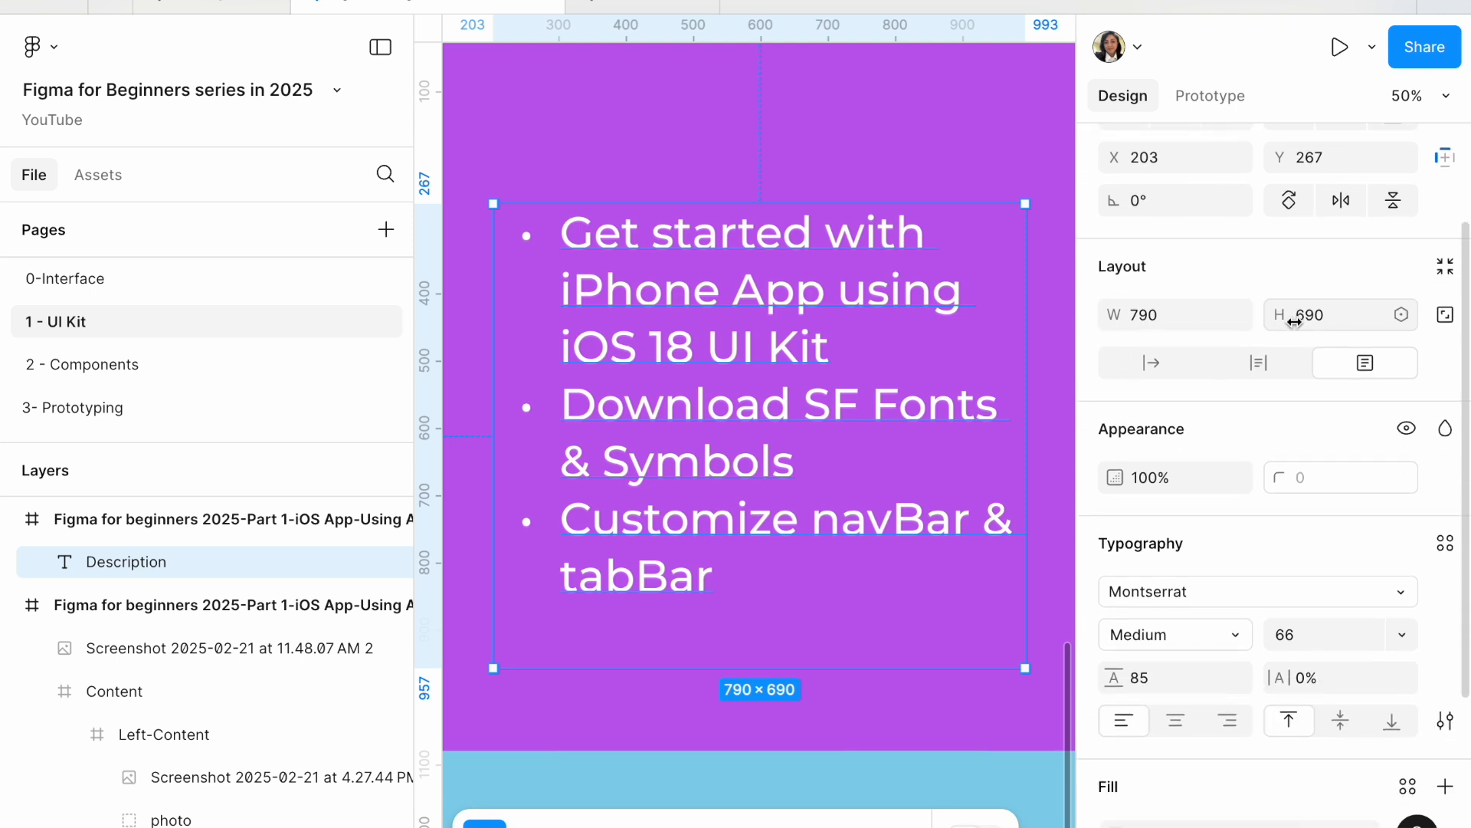
{"action": "left_click", "coordinate": [1150, 368]}
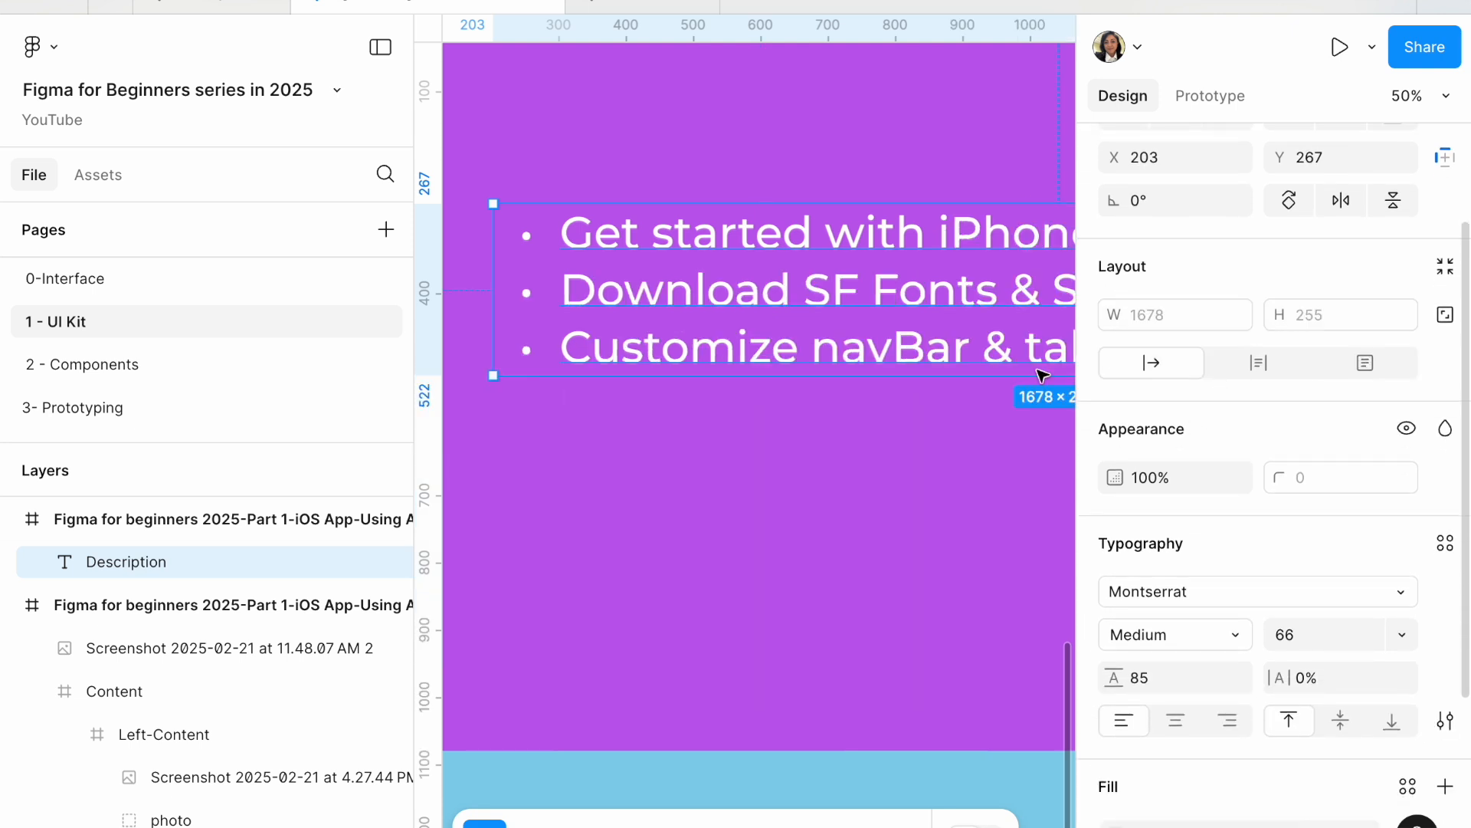
{"action": "key", "text": "shift+2"}
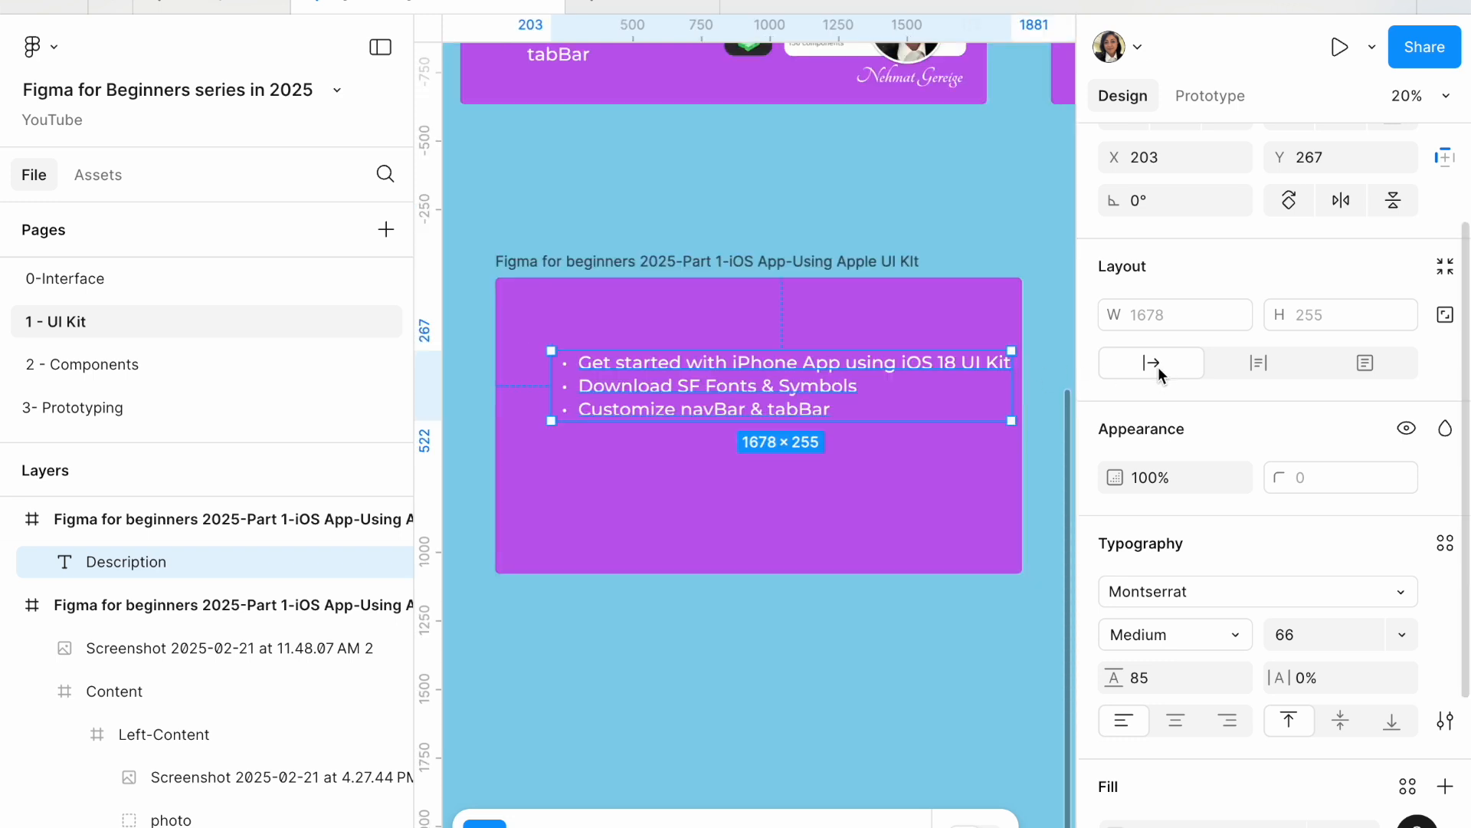
{"action": "left_click_drag", "start_coordinate": [1012, 384], "coordinate": [830, 404]}
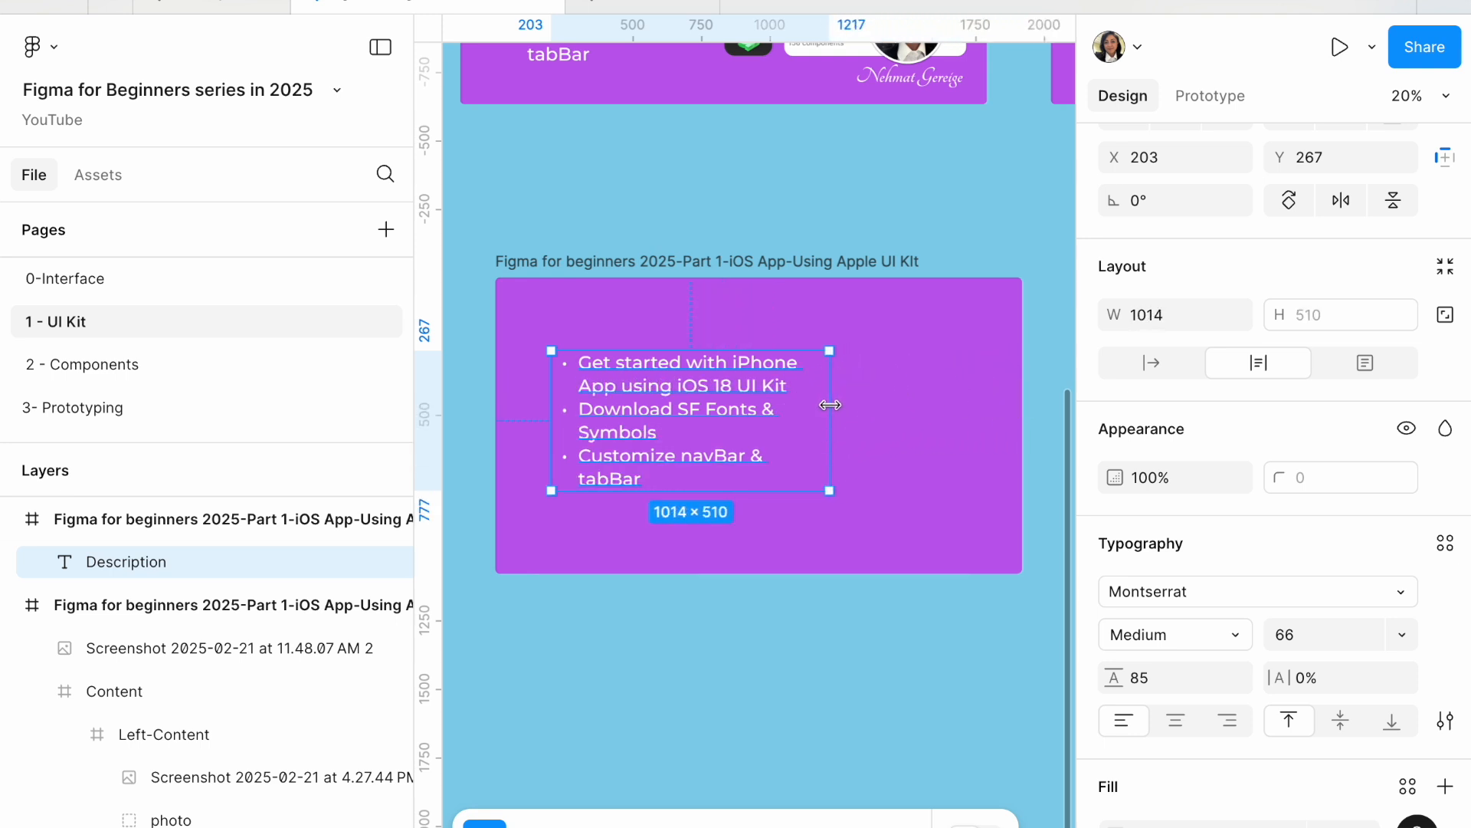
Step: Give the Description text box a fixed size and append filler characters after "tabBar" to overflow it
{"action": "left_click", "coordinate": [1366, 363]}
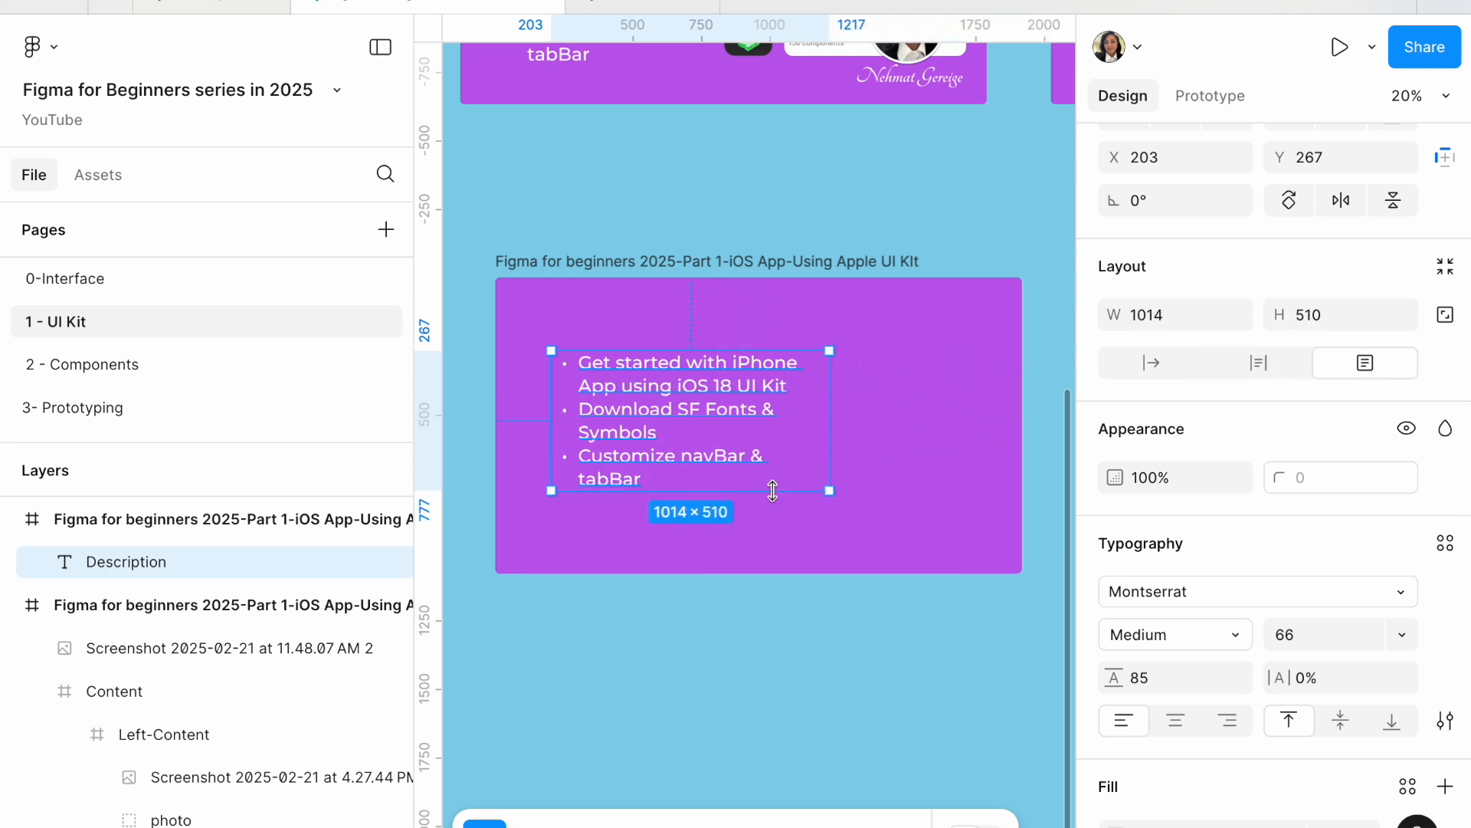
{"action": "double_click", "coordinate": [721, 471]}
{"action": "left_click", "coordinate": [667, 477]}
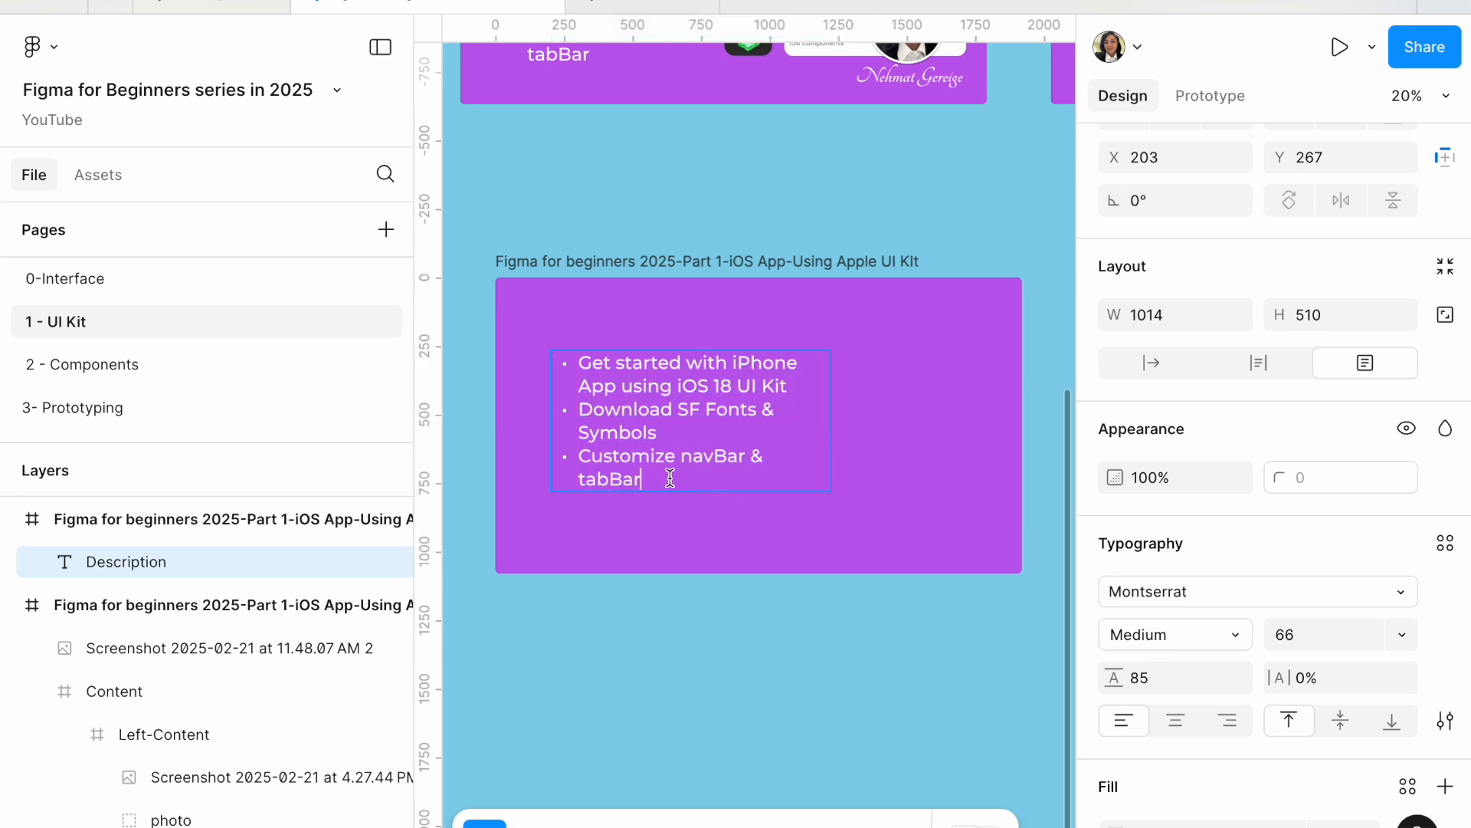
{"action": "type", "text": ";etaeltlatatlgaflfgalkdgfdalkgfdlalgfdklgafdklglfdlgkfd"}
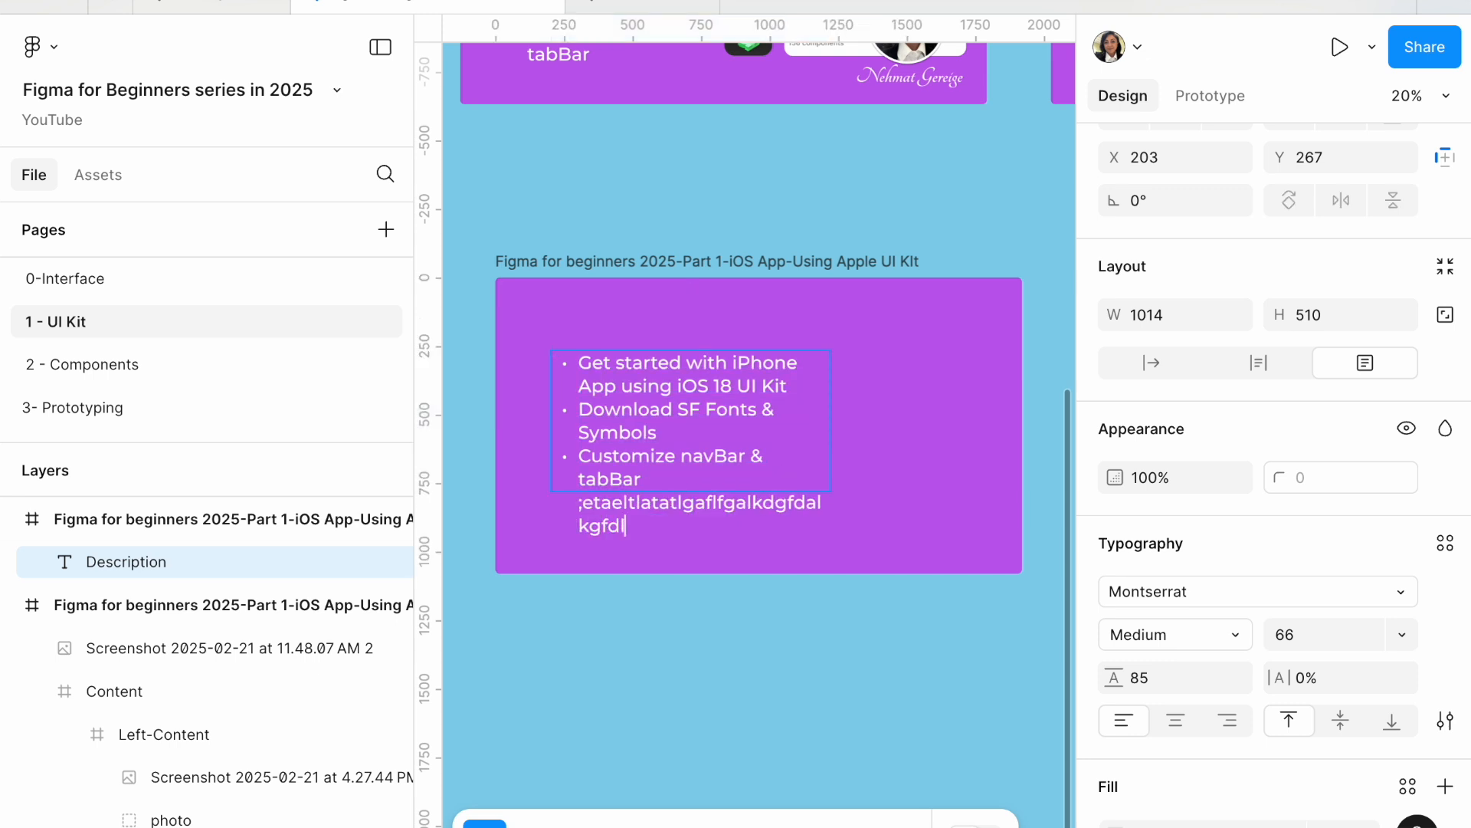
{"action": "type", "text": "kgdf"}
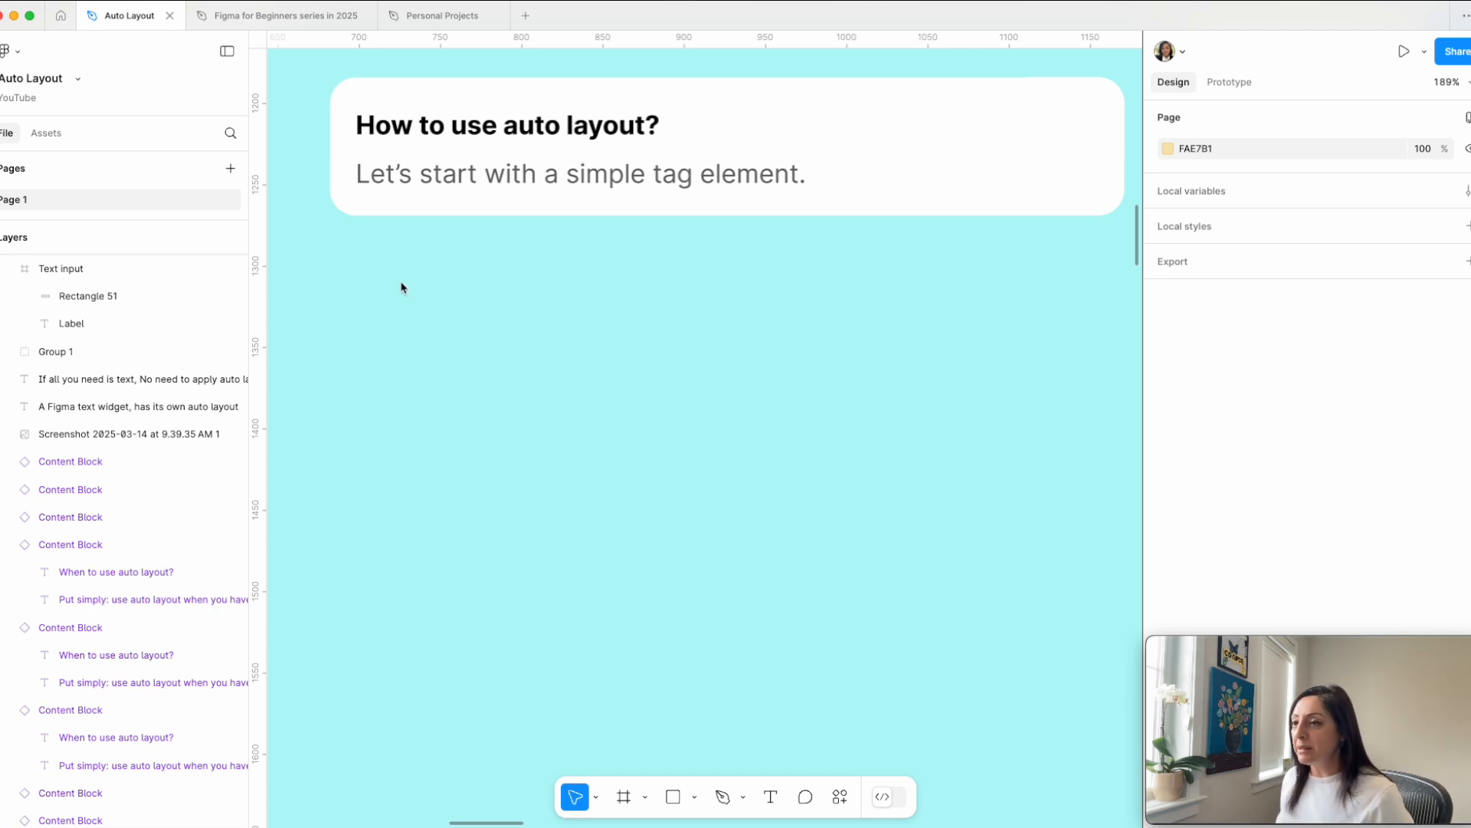
Step: Add a text element reading "Tag label" on the canvas below the "How to use auto layout?" card
{"action": "key", "text": "t"}
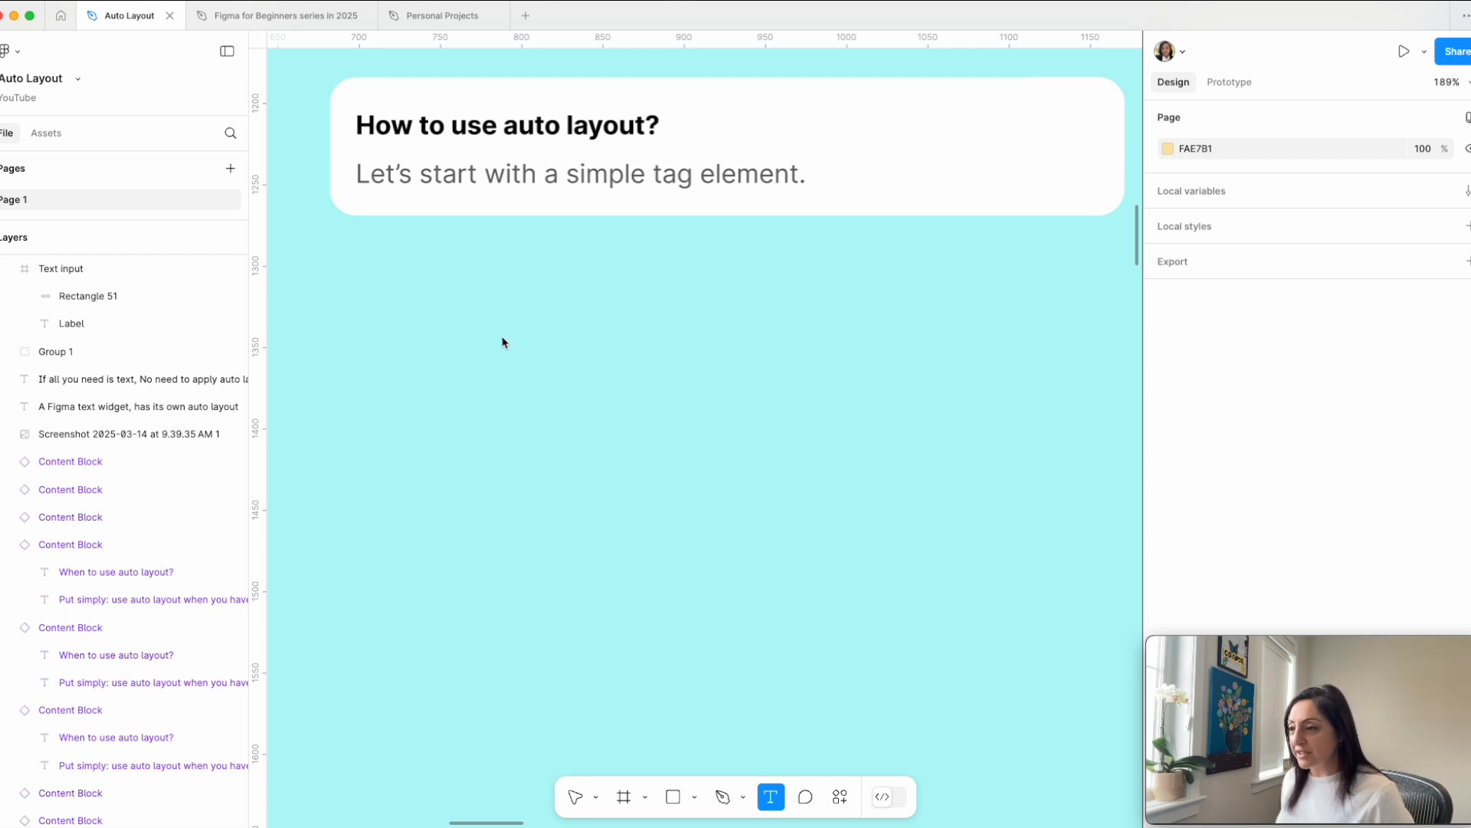
{"action": "left_click", "coordinate": [505, 337]}
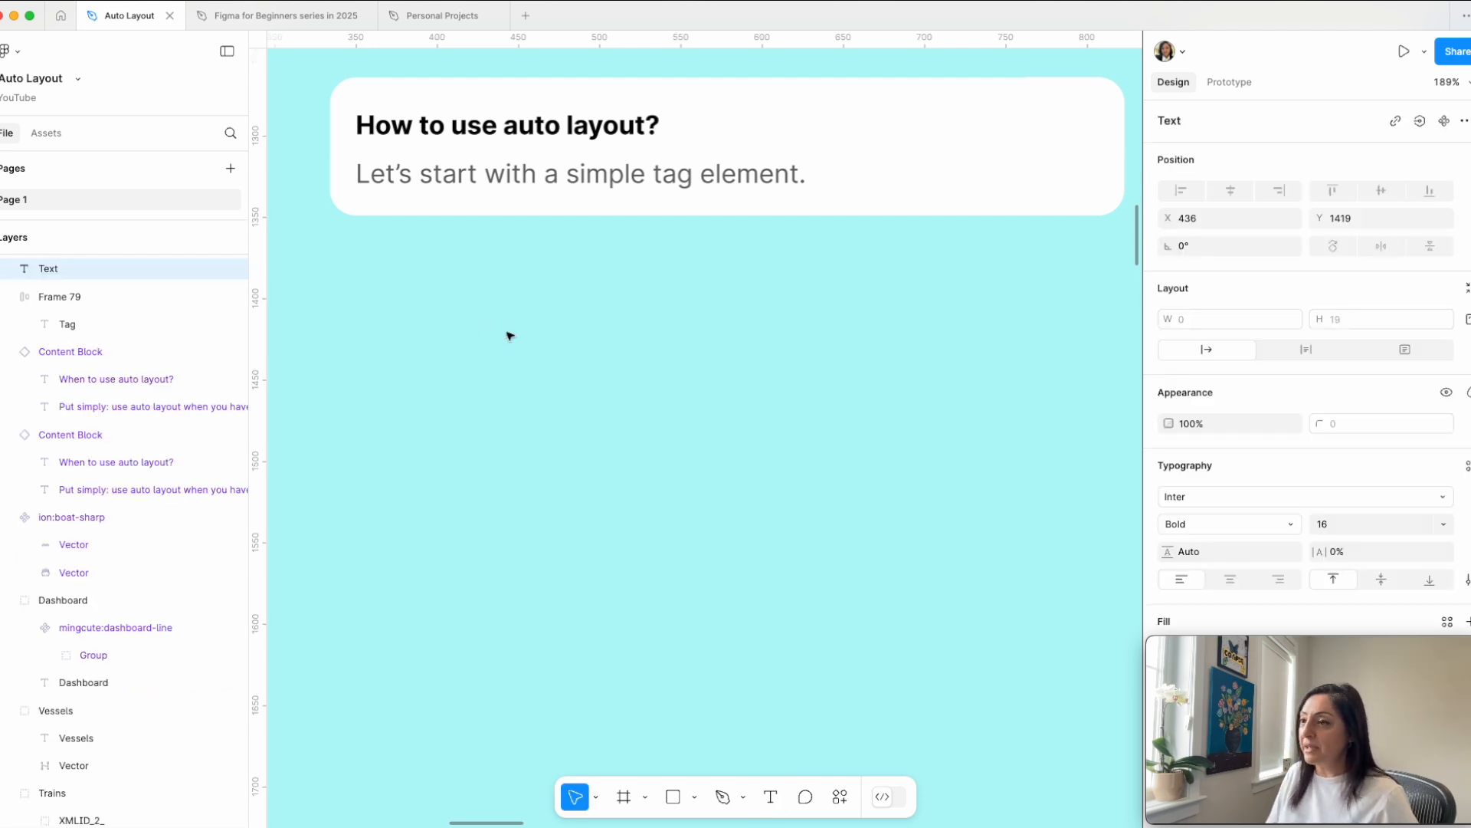
{"action": "type", "text": "Tag l"}
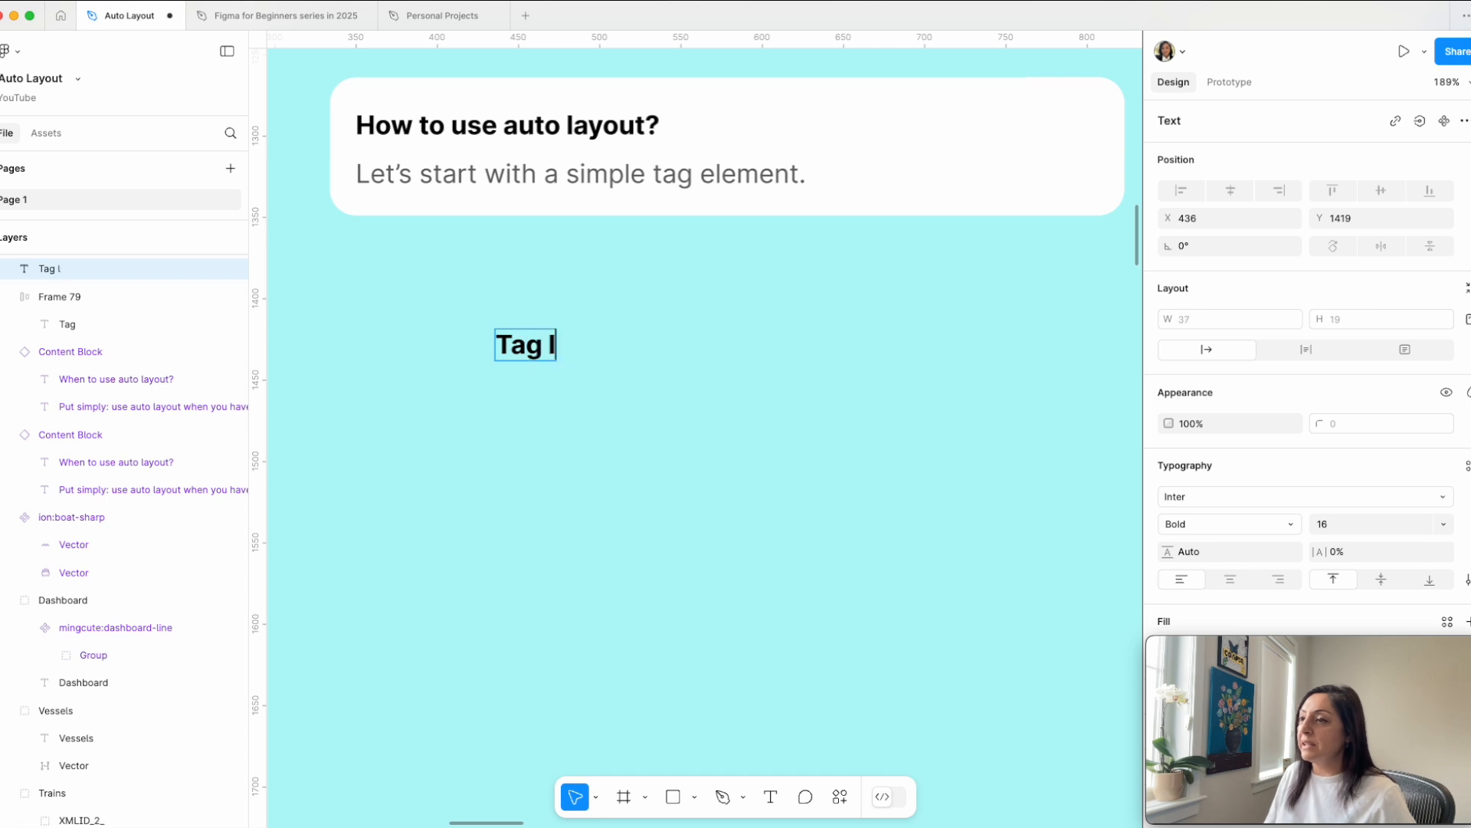
{"action": "type", "text": "abel"}
{"action": "key", "text": "Escape"}
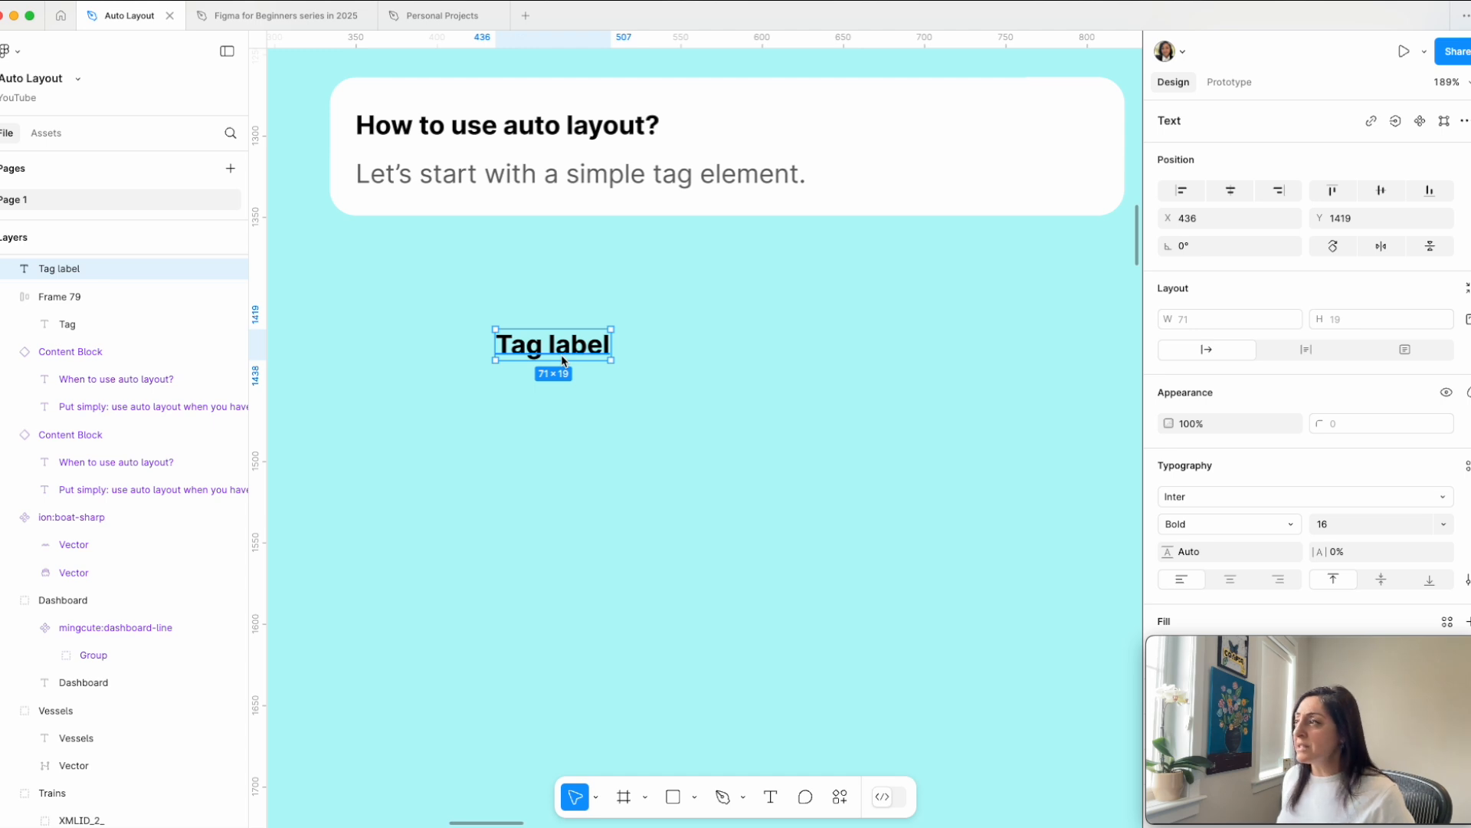
Step: Add auto layout to the "Tag label" text
{"action": "right_click", "coordinate": [577, 351]}
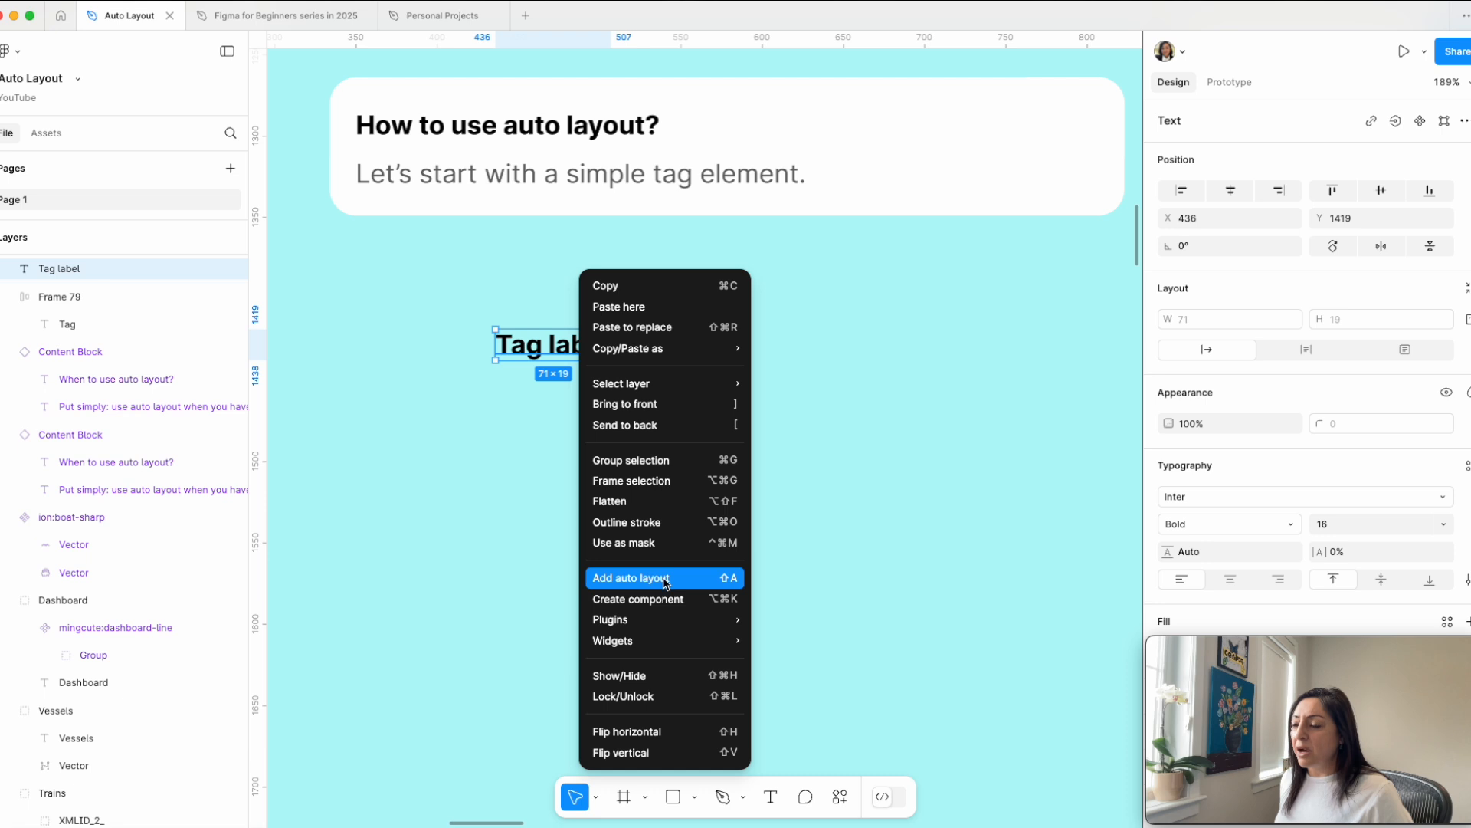
{"action": "left_click", "coordinate": [464, 512]}
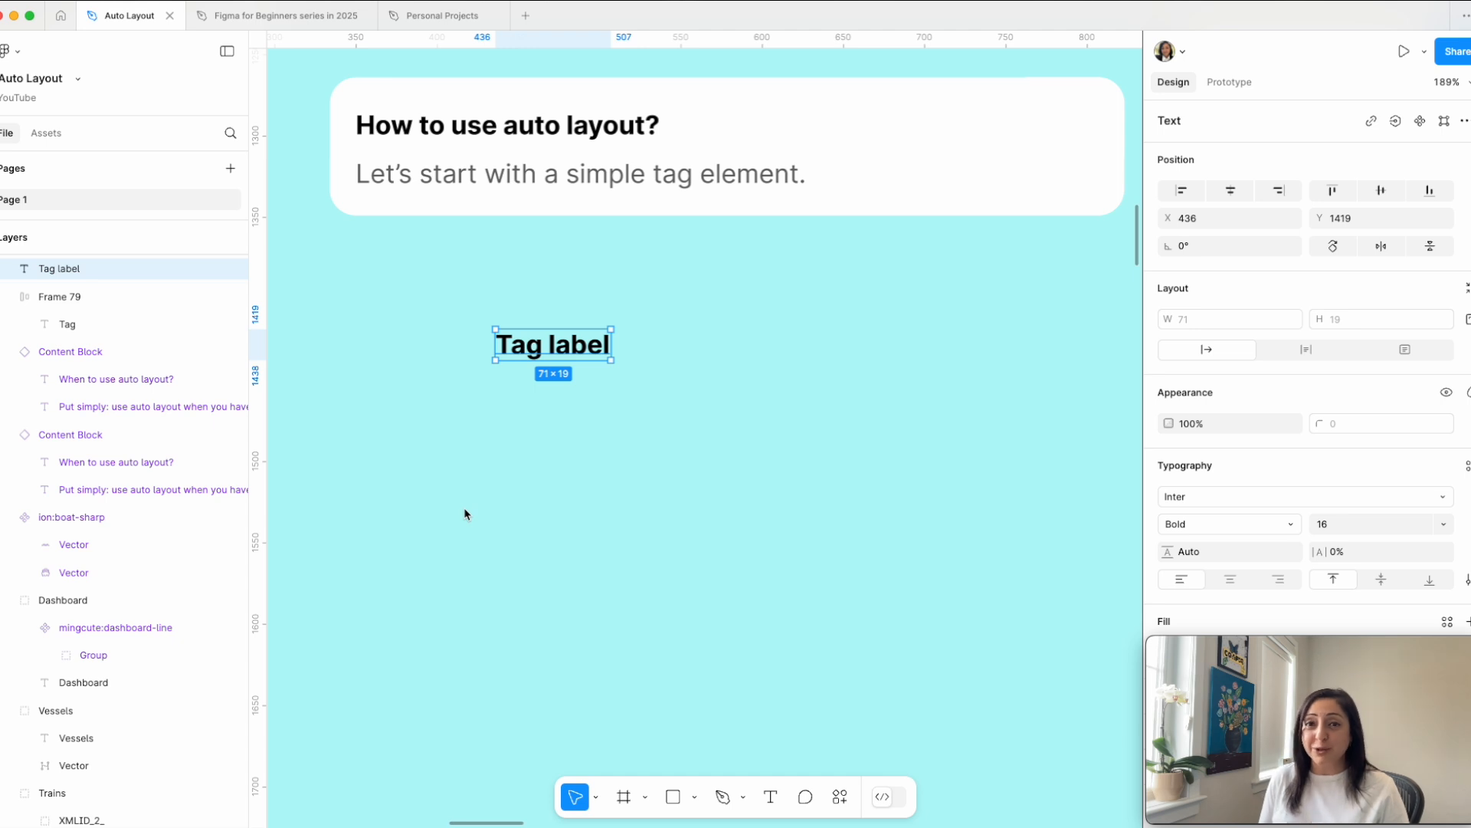
{"action": "key", "text": "shift+a"}
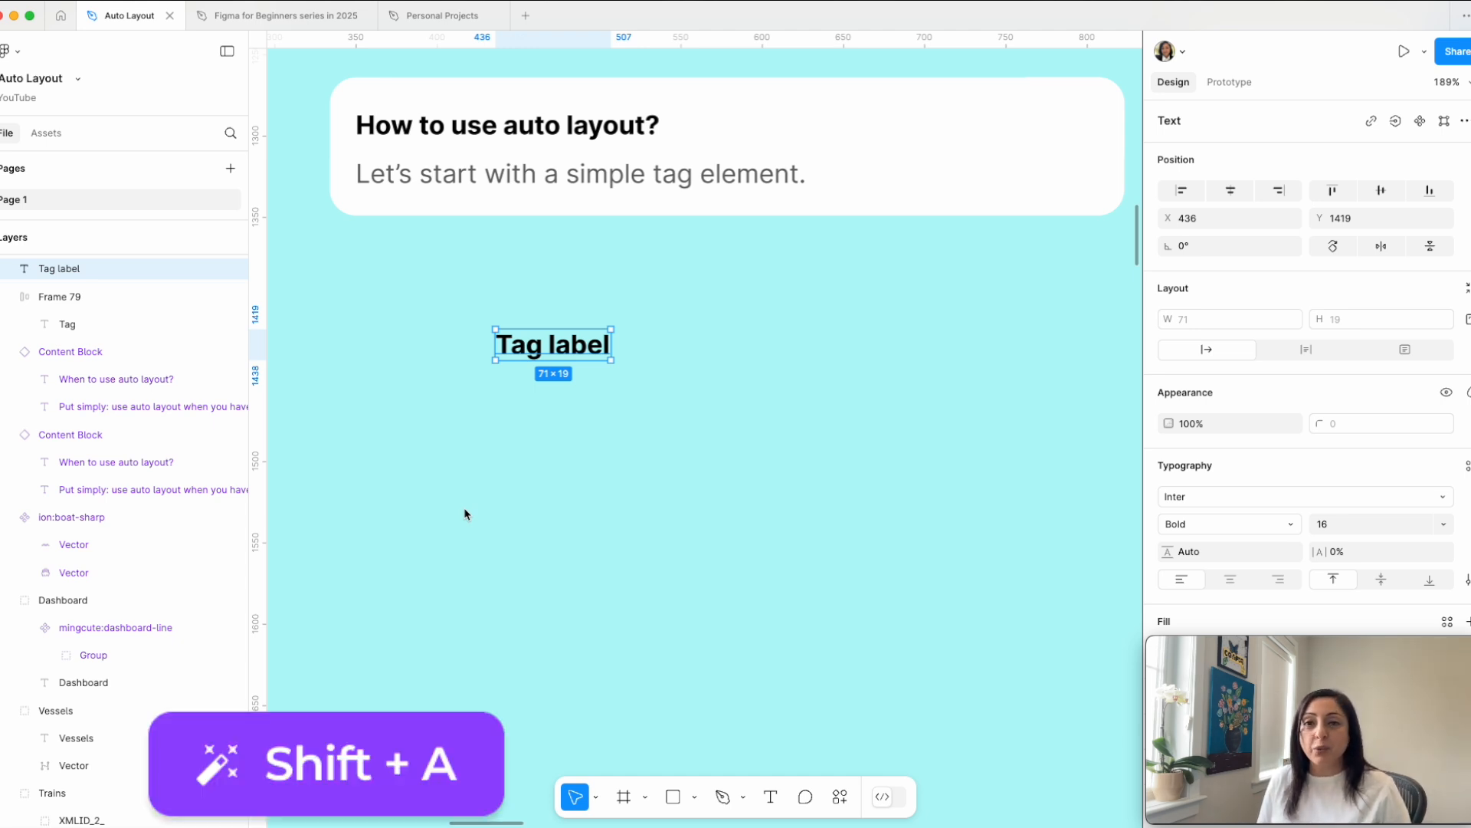
{"action": "key", "text": "shift+a"}
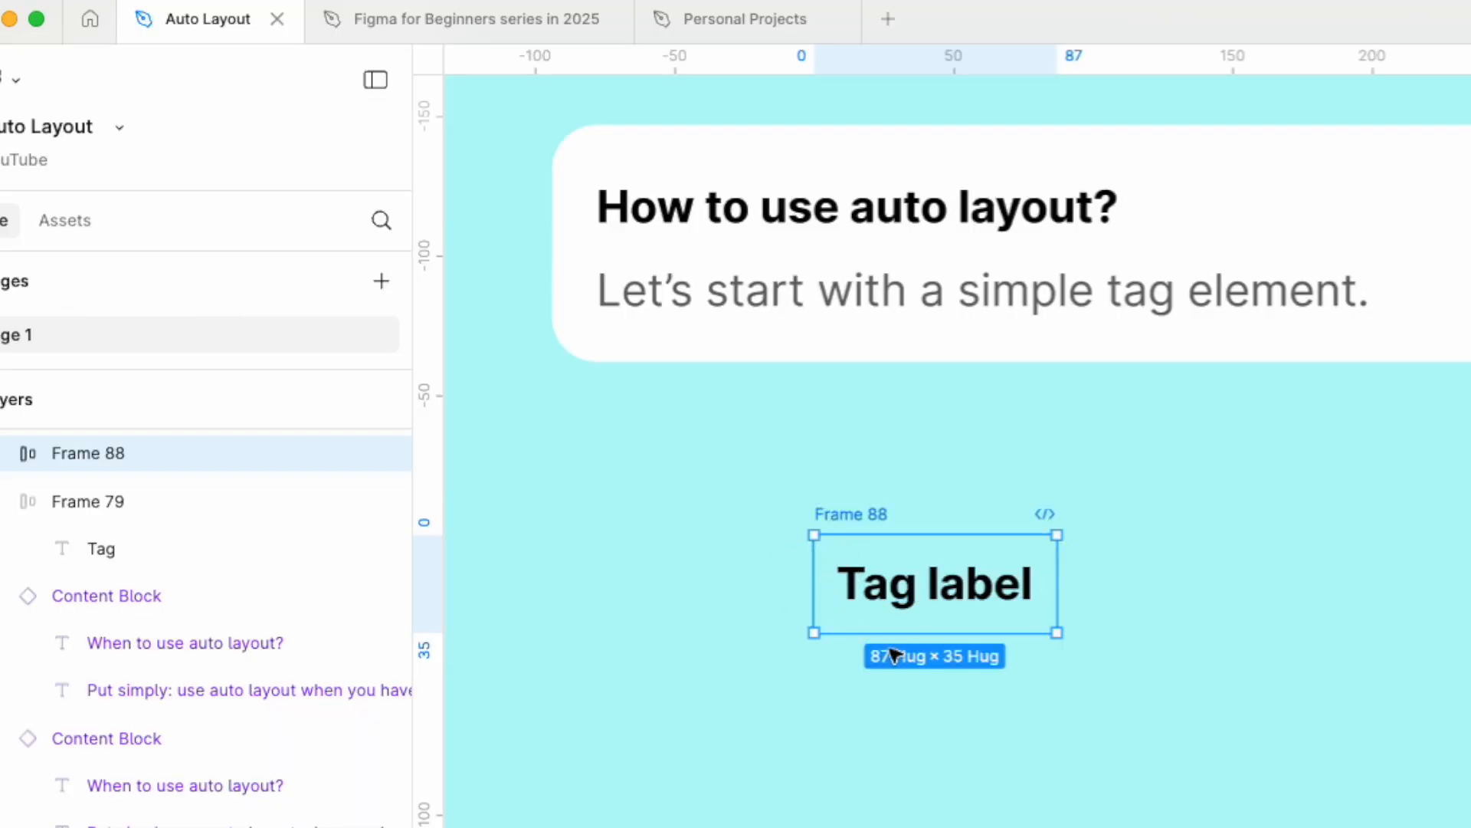
Step: Expand the new auto layout frame's layer and inspect the "Tag label" text nested inside it
{"action": "left_click", "coordinate": [4, 455]}
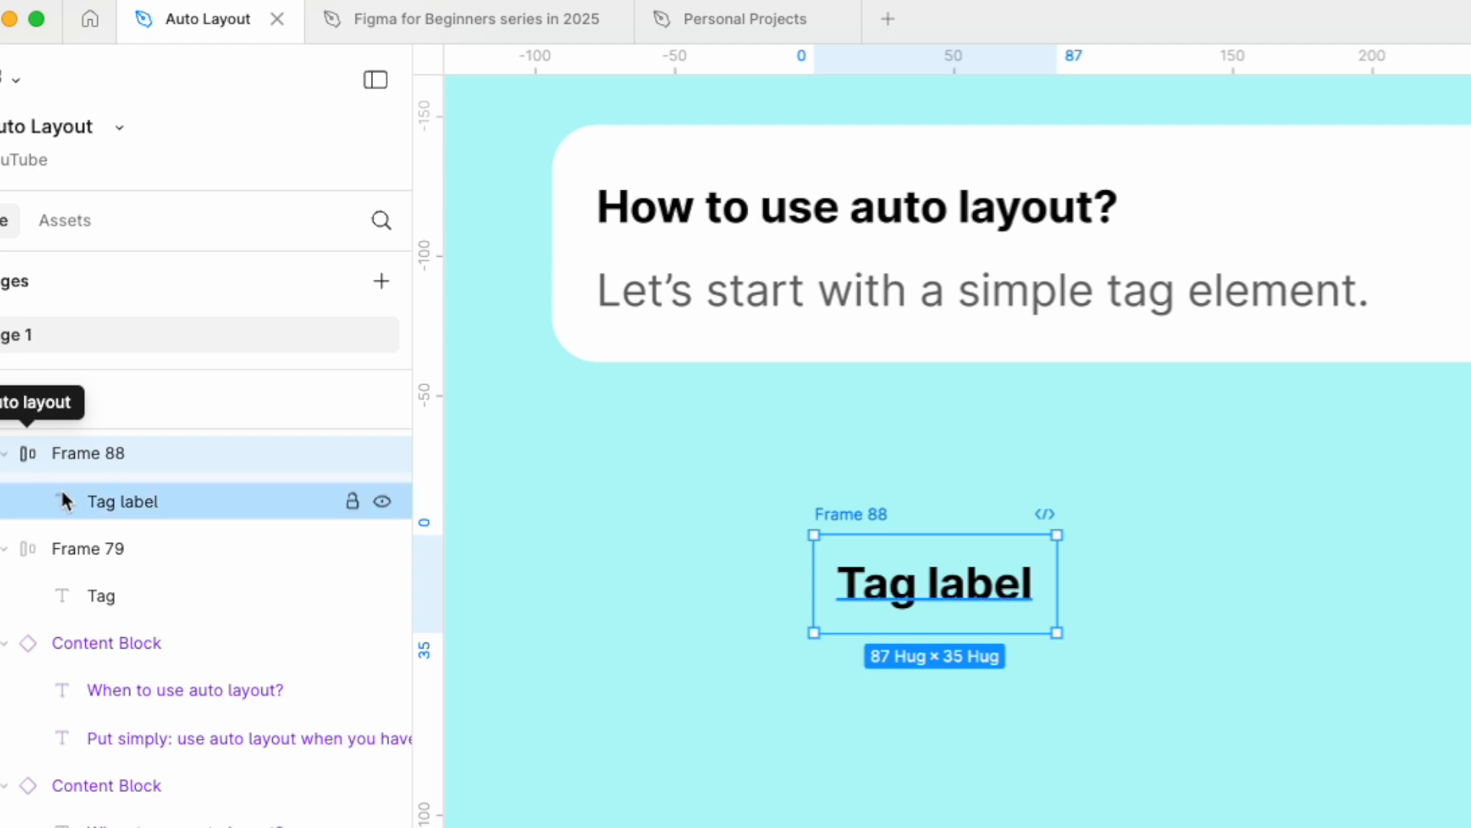
{"action": "left_click", "coordinate": [145, 503]}
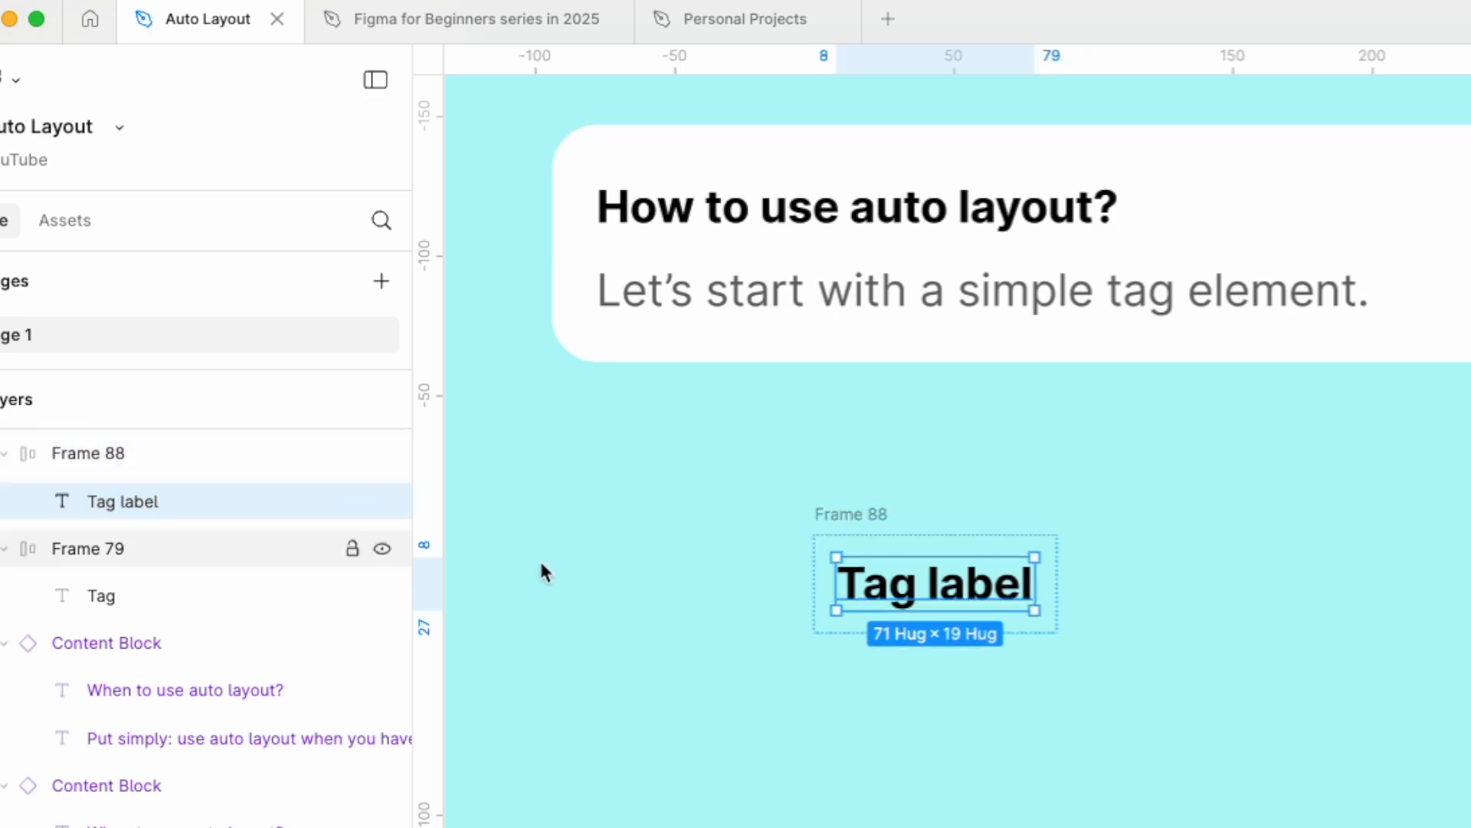
{"action": "left_click", "coordinate": [637, 571]}
Step: Rename the auto layout frame around "Tag label" as Tag
{"action": "left_click", "coordinate": [498, 326]}
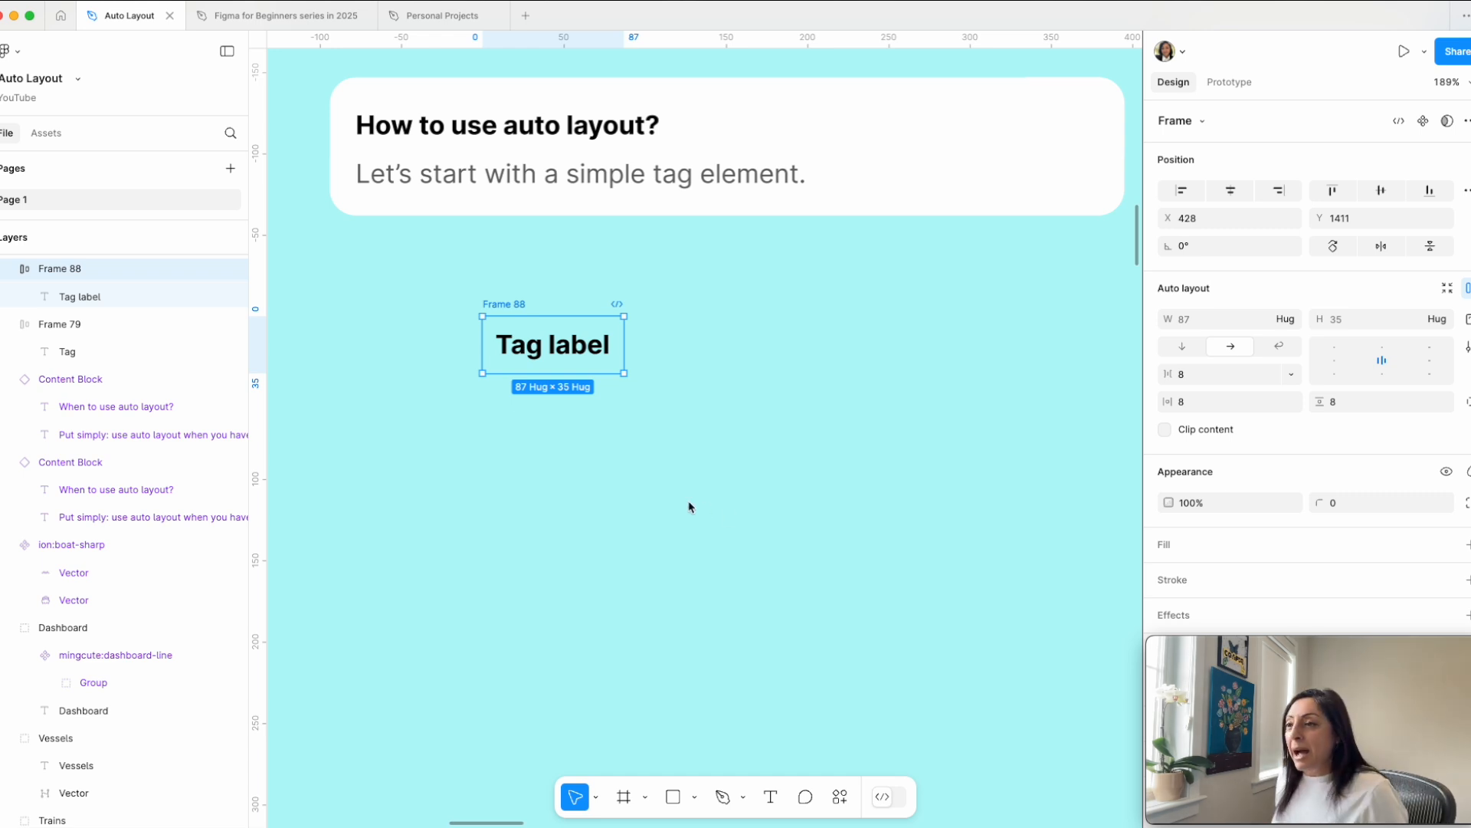
{"action": "double_click", "coordinate": [511, 305]}
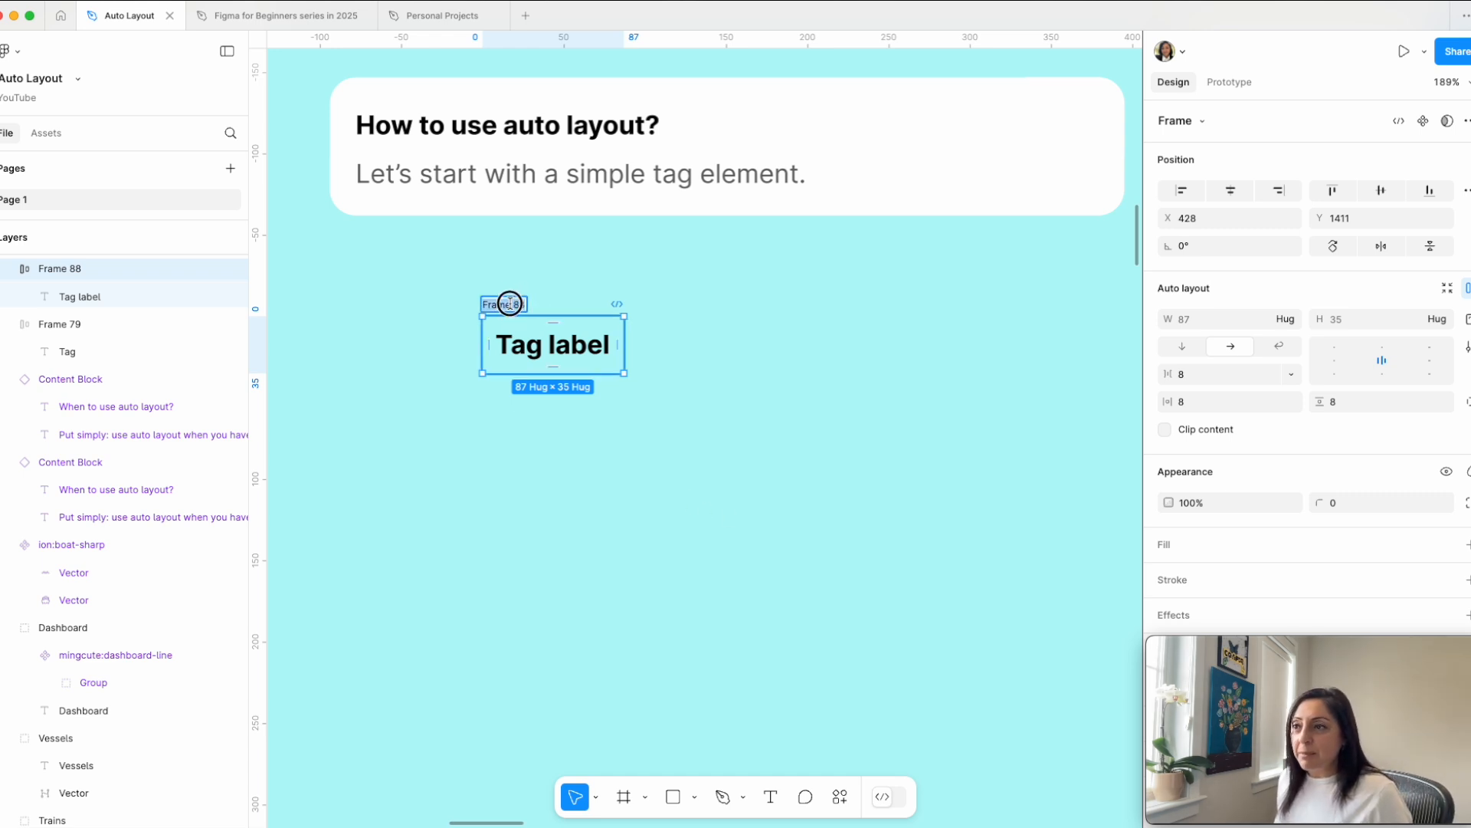
{"action": "type", "text": "Tag"}
{"action": "key", "text": "Return"}
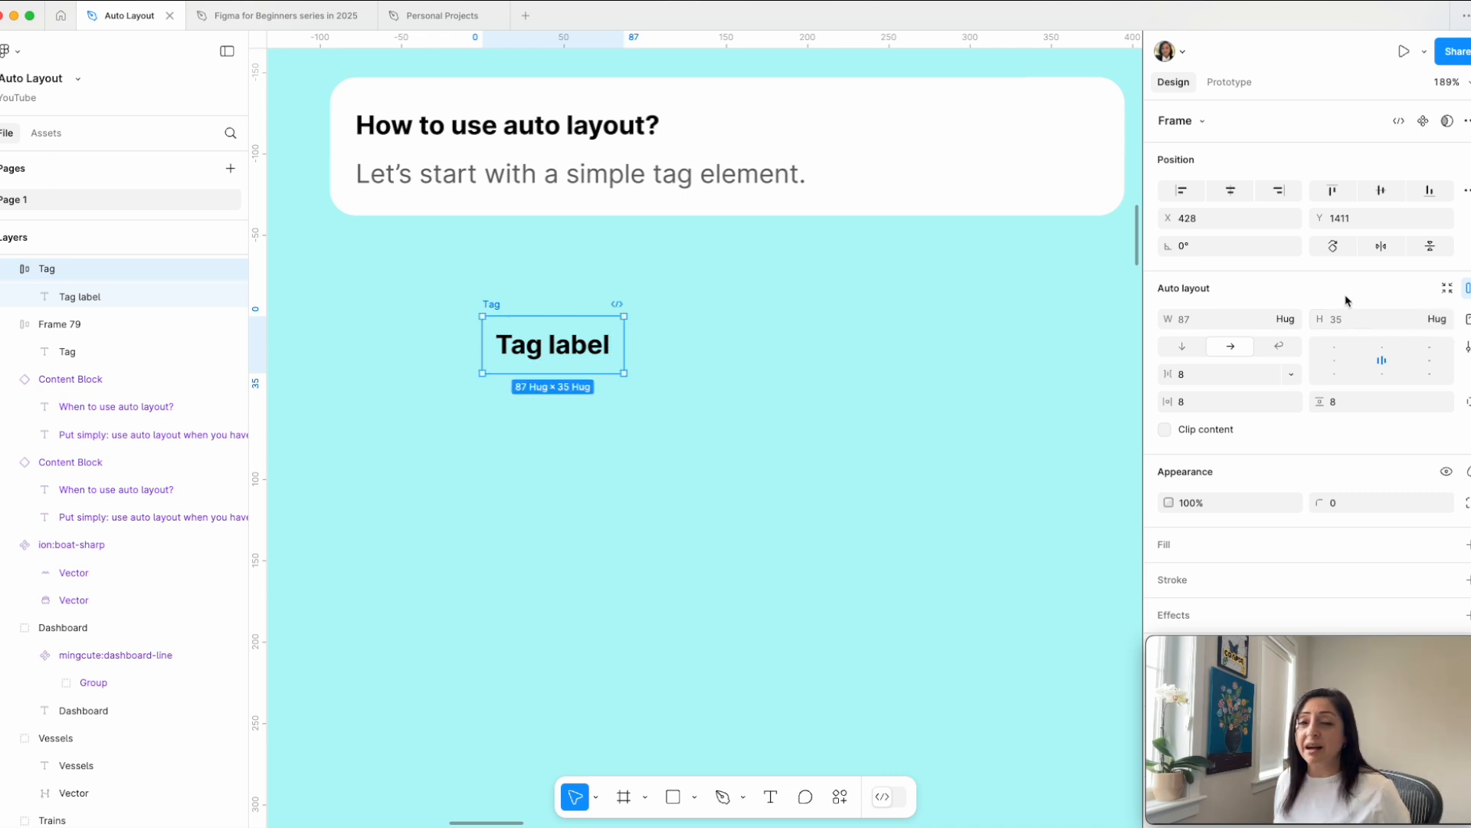
Step: Append the filler "adsjkfkfdakfdksadfjk" to the tag's text and add a fill to the Tag frame
{"action": "type", "text": "adsjkfkfdakfdksadfjk"}
{"action": "left_click", "coordinate": [492, 305]}
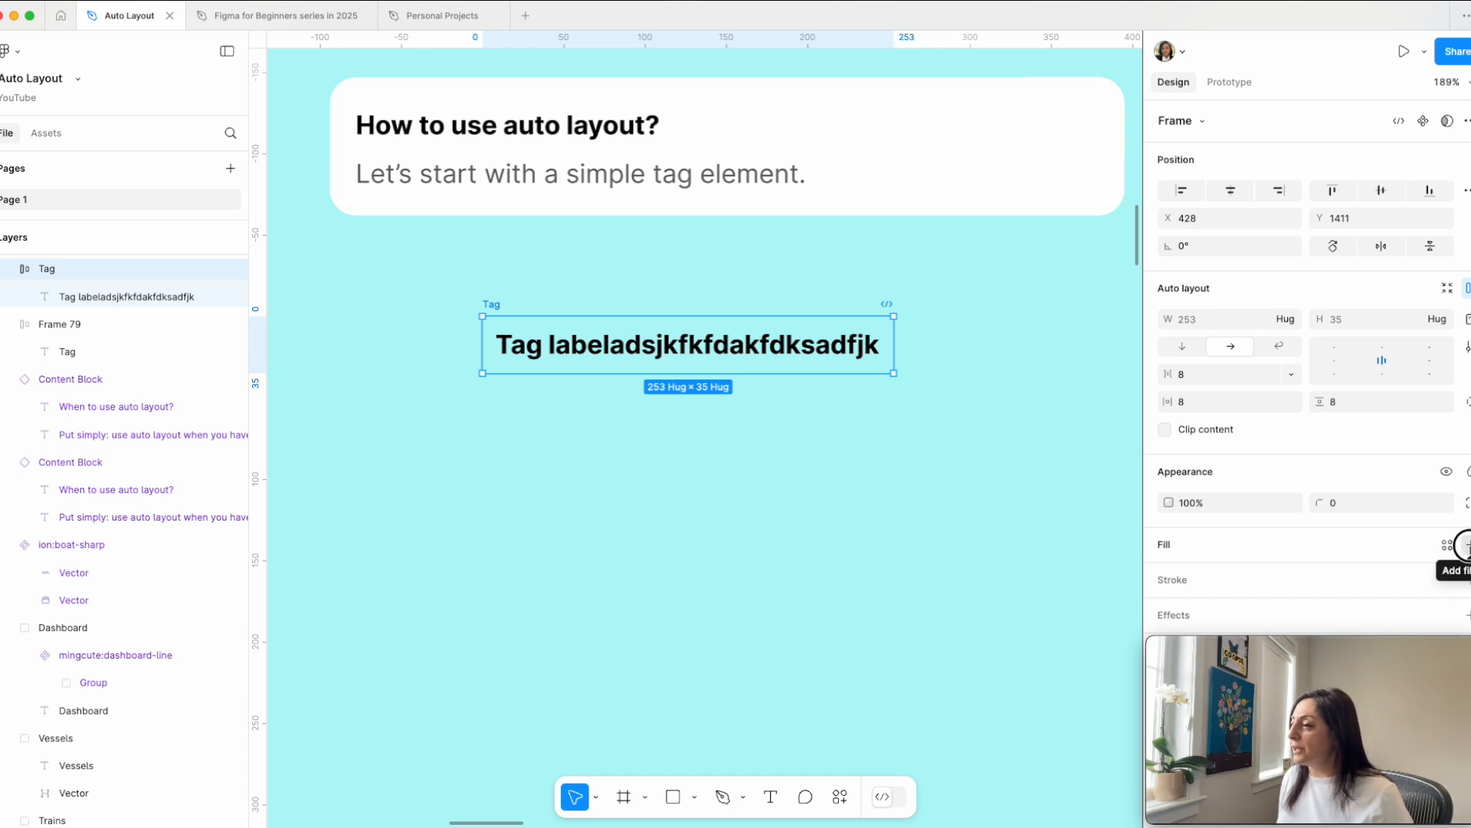
{"action": "left_click", "coordinate": [1468, 544]}
Step: Delete the filler characters from the tag's text, leaving only "Tag label"
{"action": "double_click", "coordinate": [851, 344]}
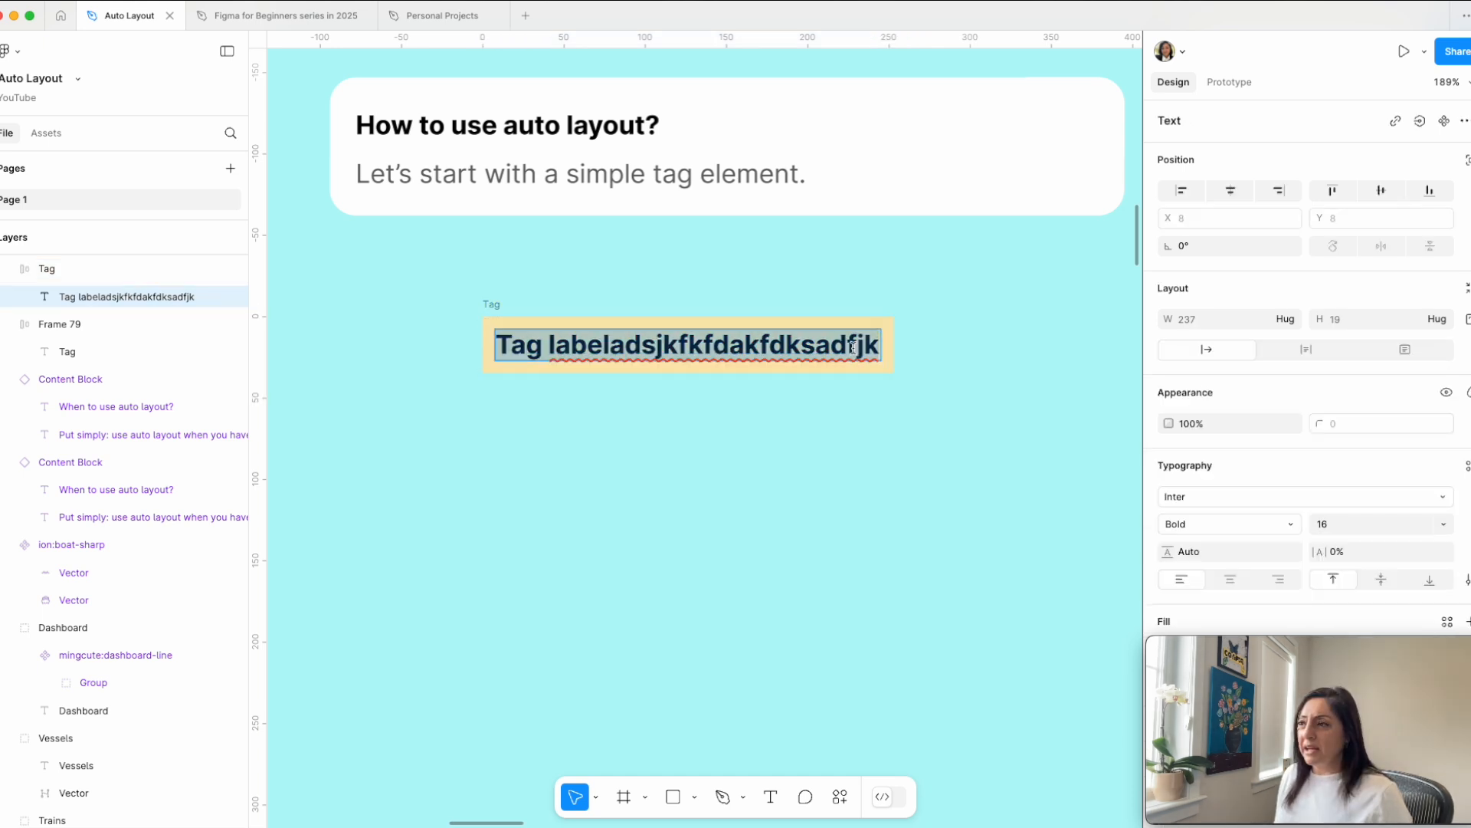
{"action": "left_click_drag", "start_coordinate": [874, 345], "coordinate": [611, 350]}
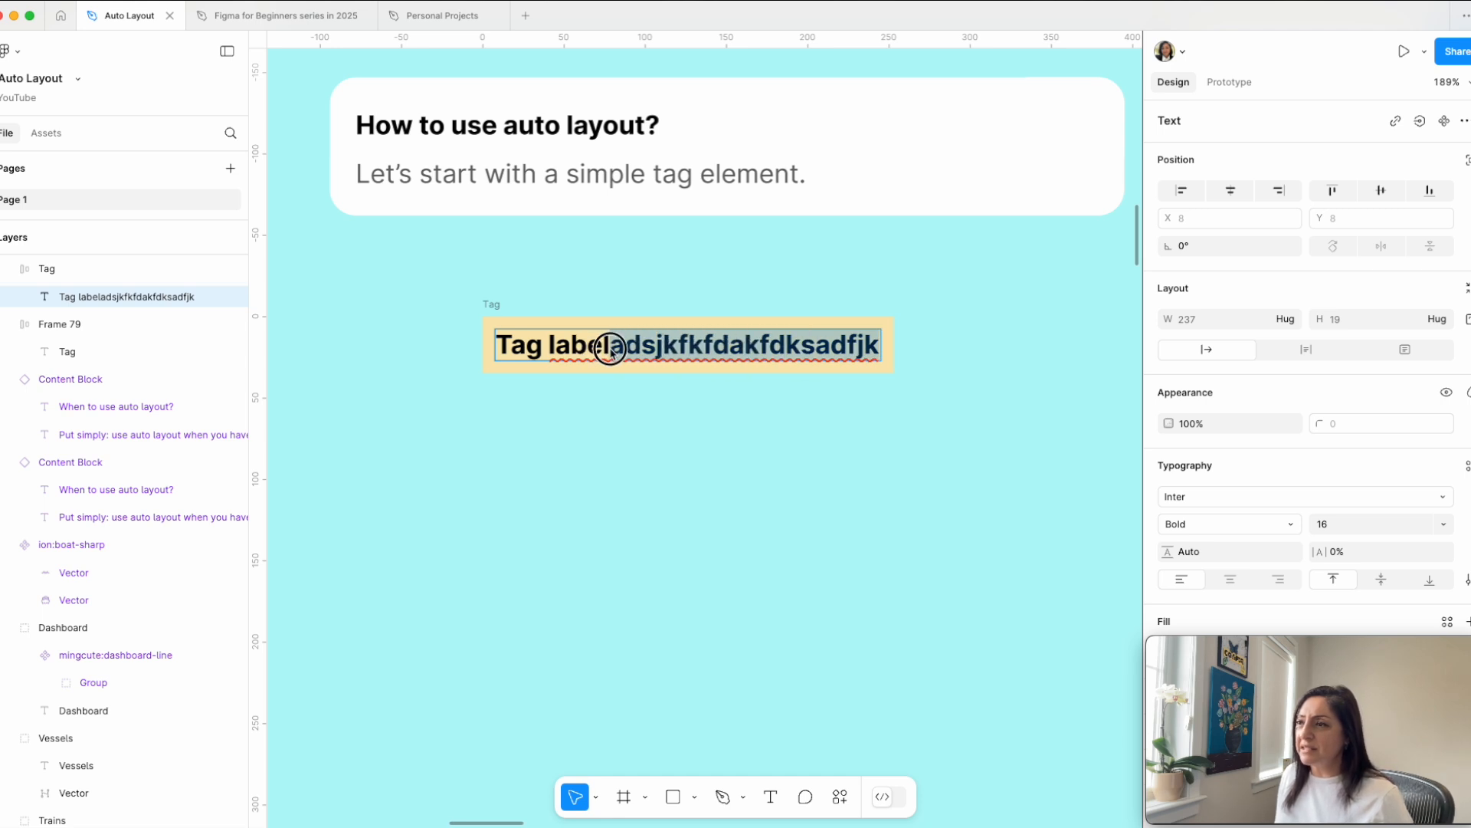
{"action": "key", "text": "BackSpace"}
{"action": "key", "text": "Escape"}
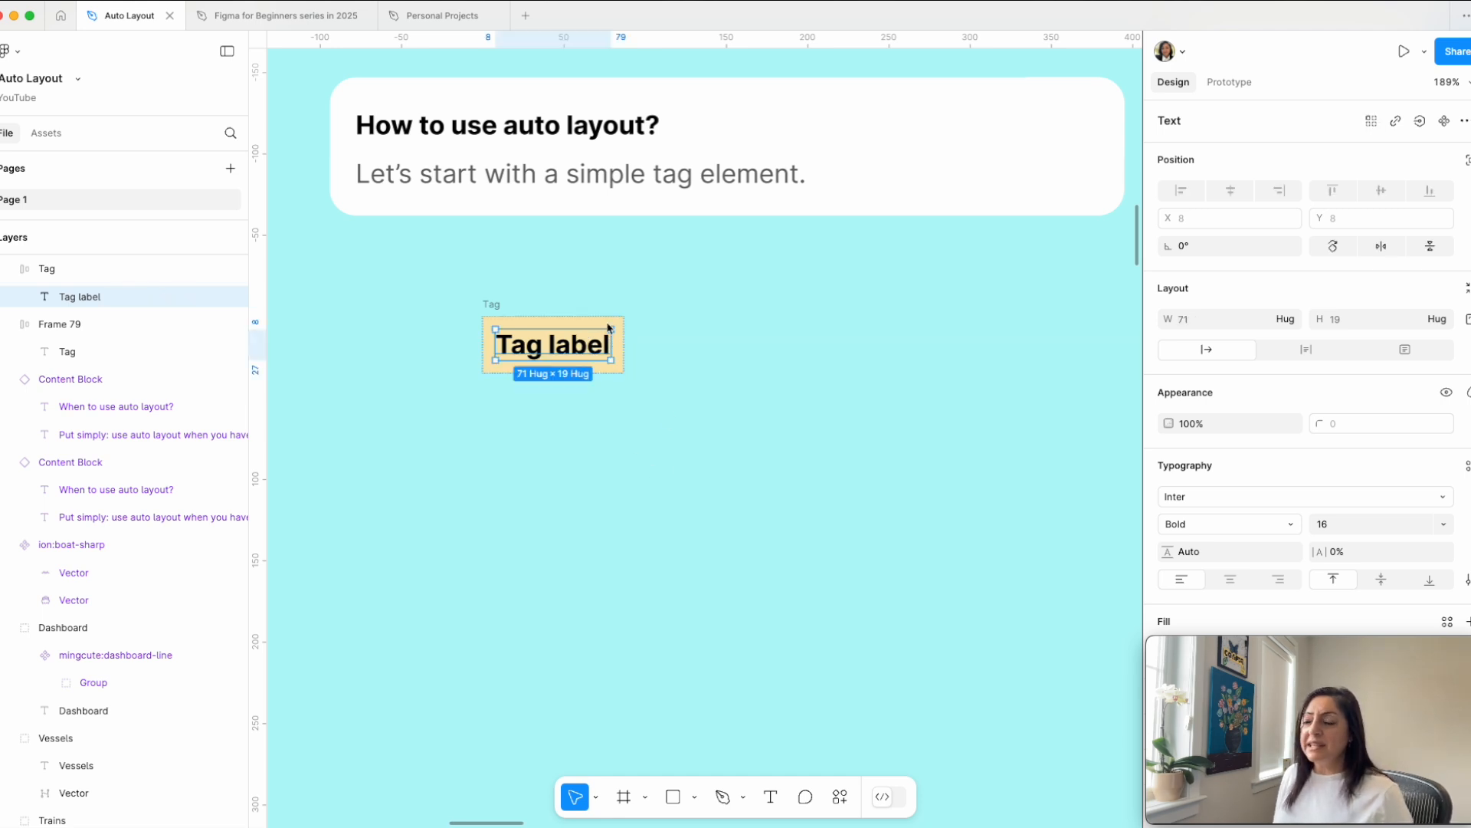
{"action": "left_click", "coordinate": [749, 347]}
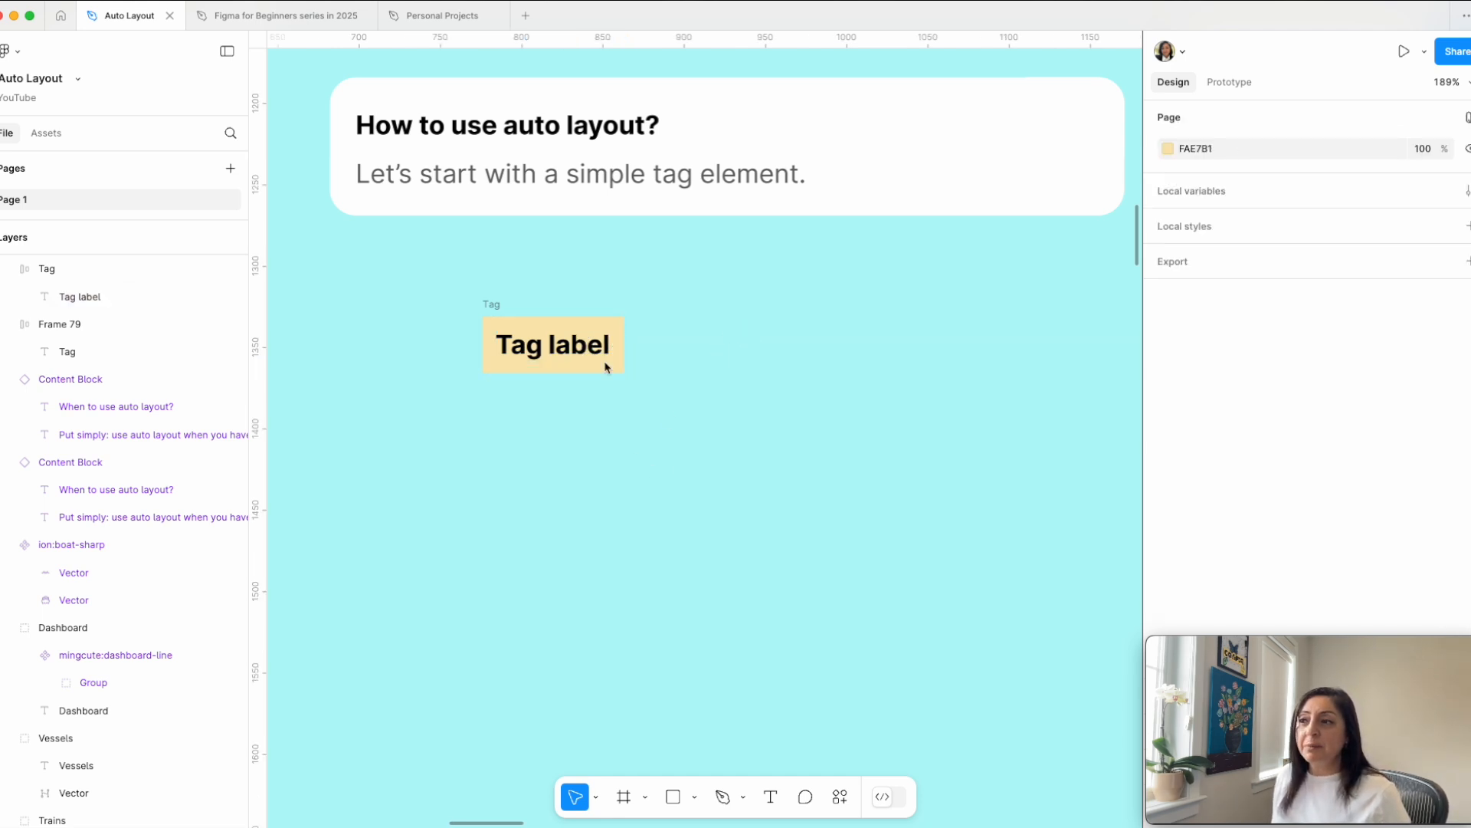
Step: Duplicate the yellow "Tag label" tag three times to form a row of four tags
{"action": "left_click", "coordinate": [498, 306]}
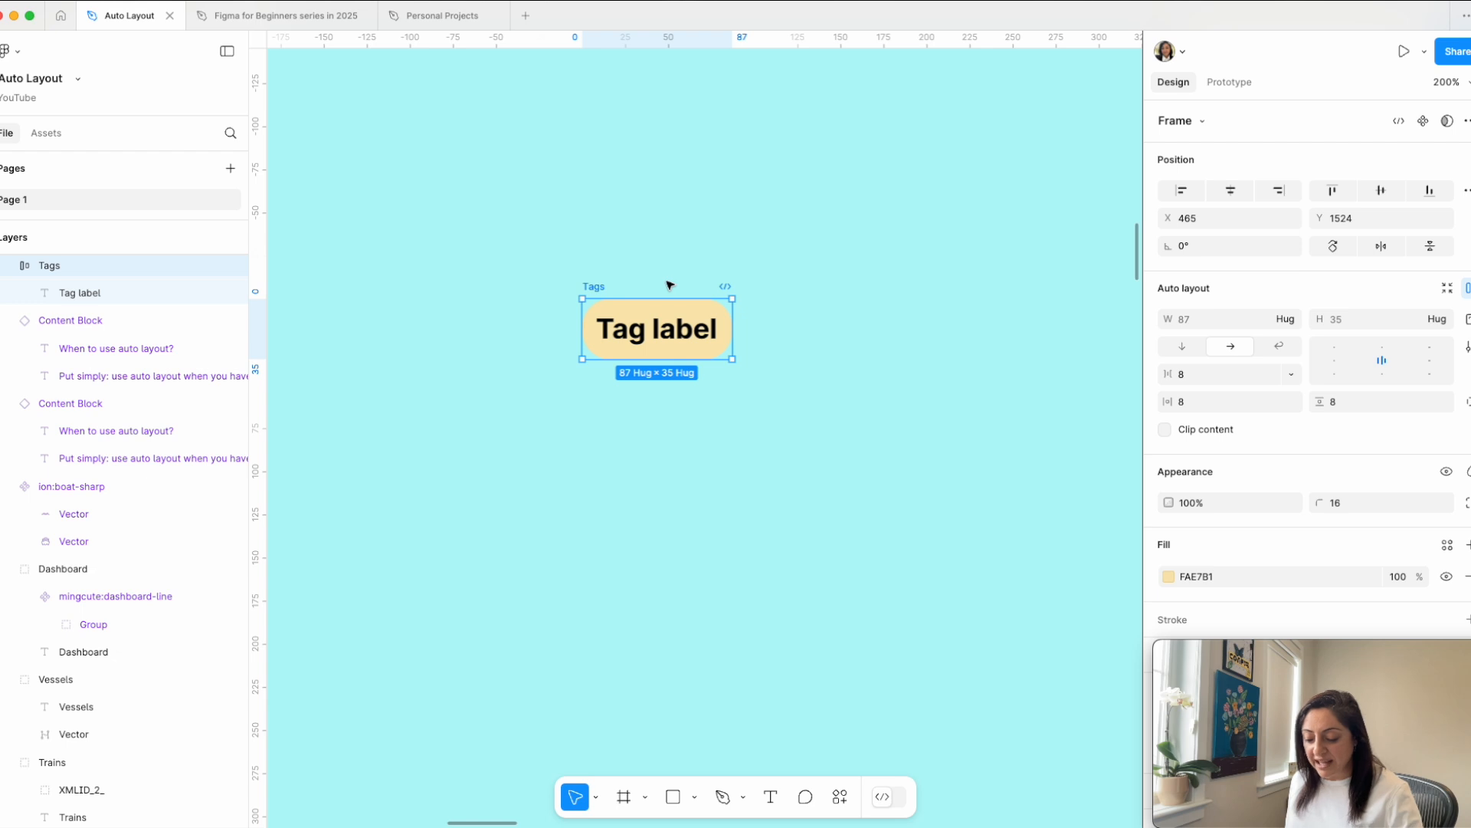
{"action": "key", "text": "ctrl+d"}
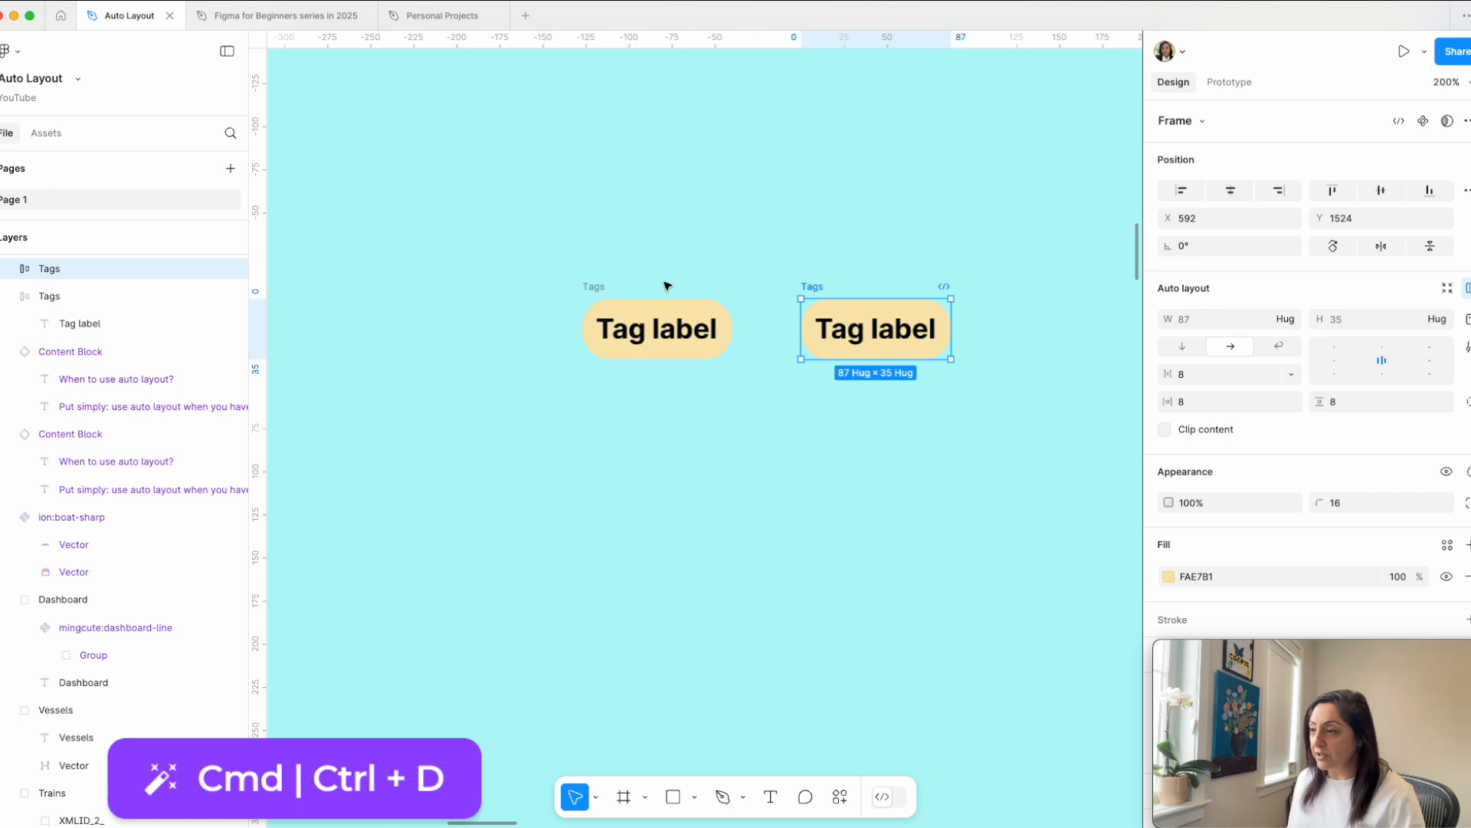
{"action": "key", "text": "ctrl+d"}
{"action": "key", "text": "ctrl+d"}
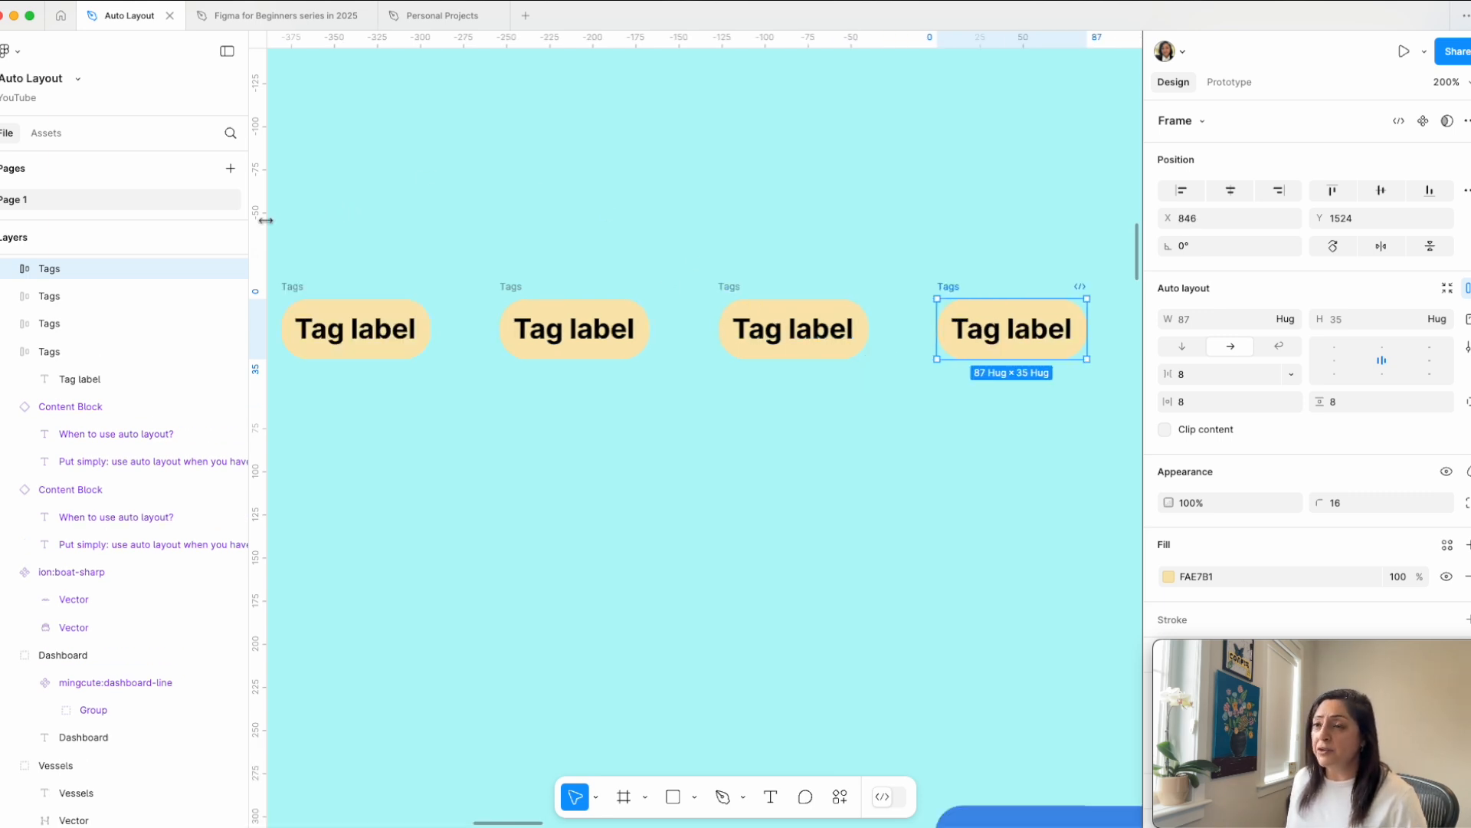
Step: Select all four tags in the row and wrap them together in an auto layout frame
{"action": "left_click_drag", "start_coordinate": [286, 212], "coordinate": [1043, 430]}
{"action": "right_click", "coordinate": [1043, 431]}
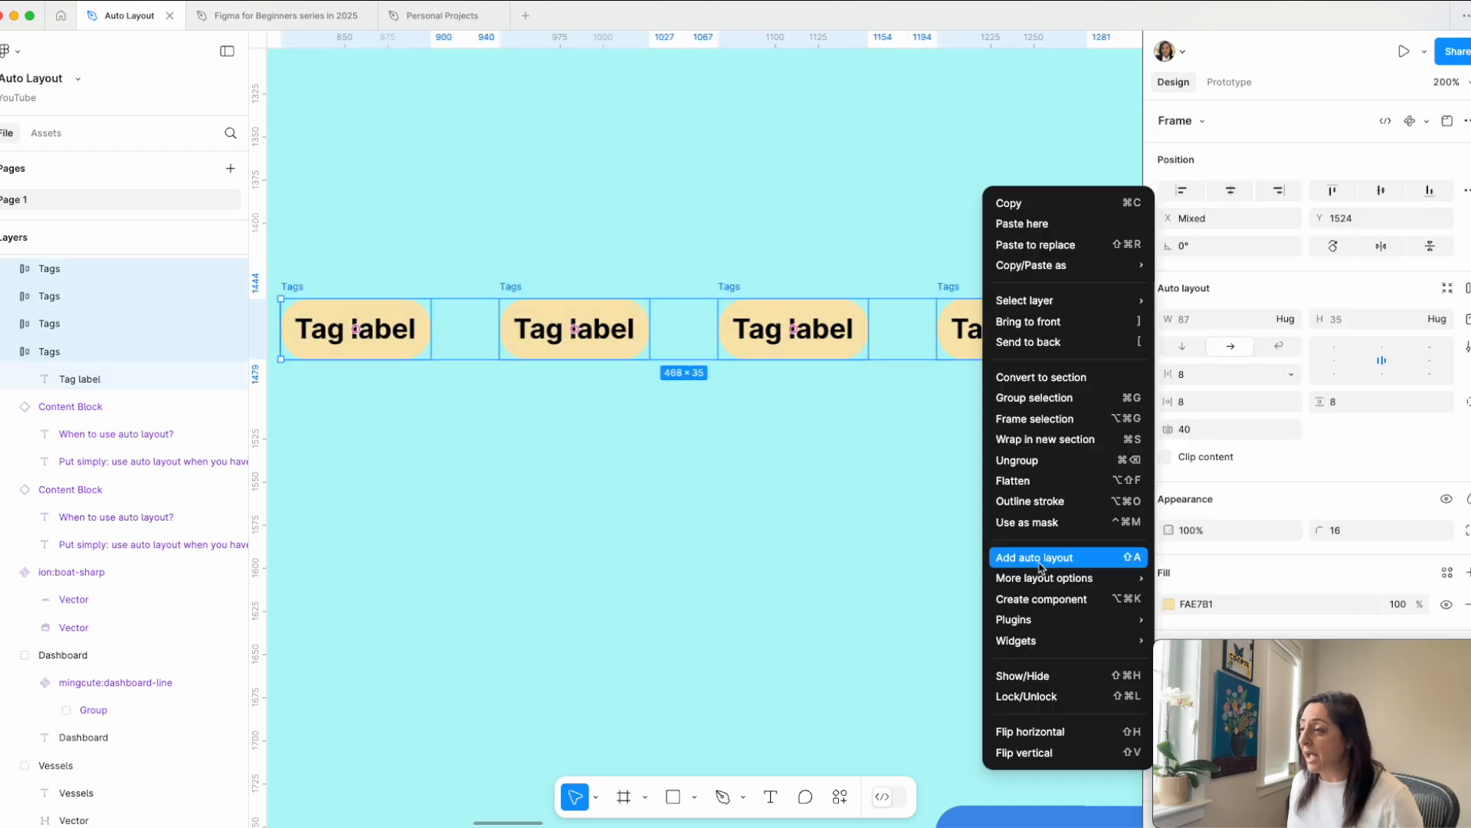
{"action": "mouse_move", "coordinate": [1050, 584]}
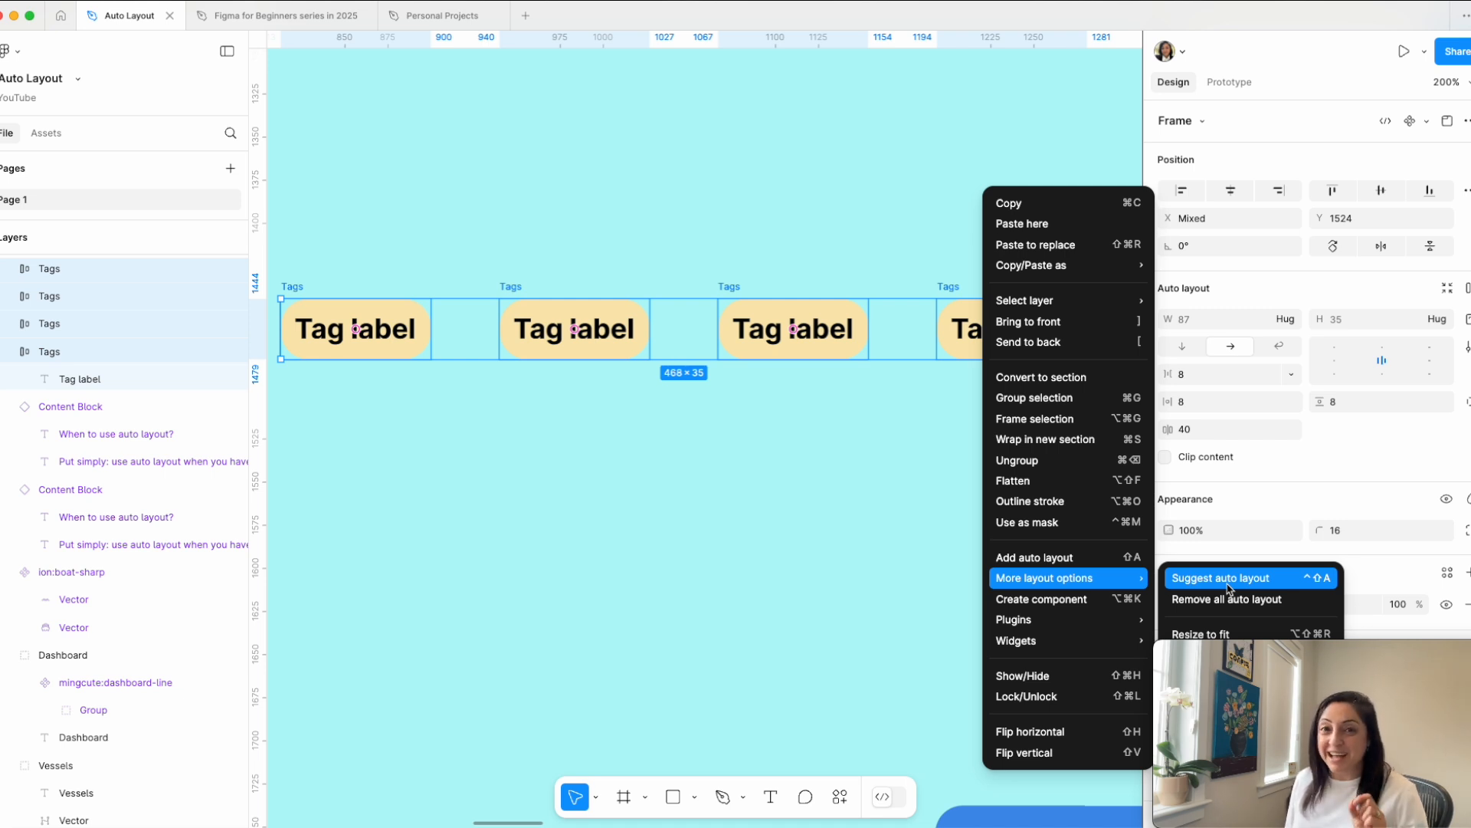
{"action": "left_click", "coordinate": [832, 581]}
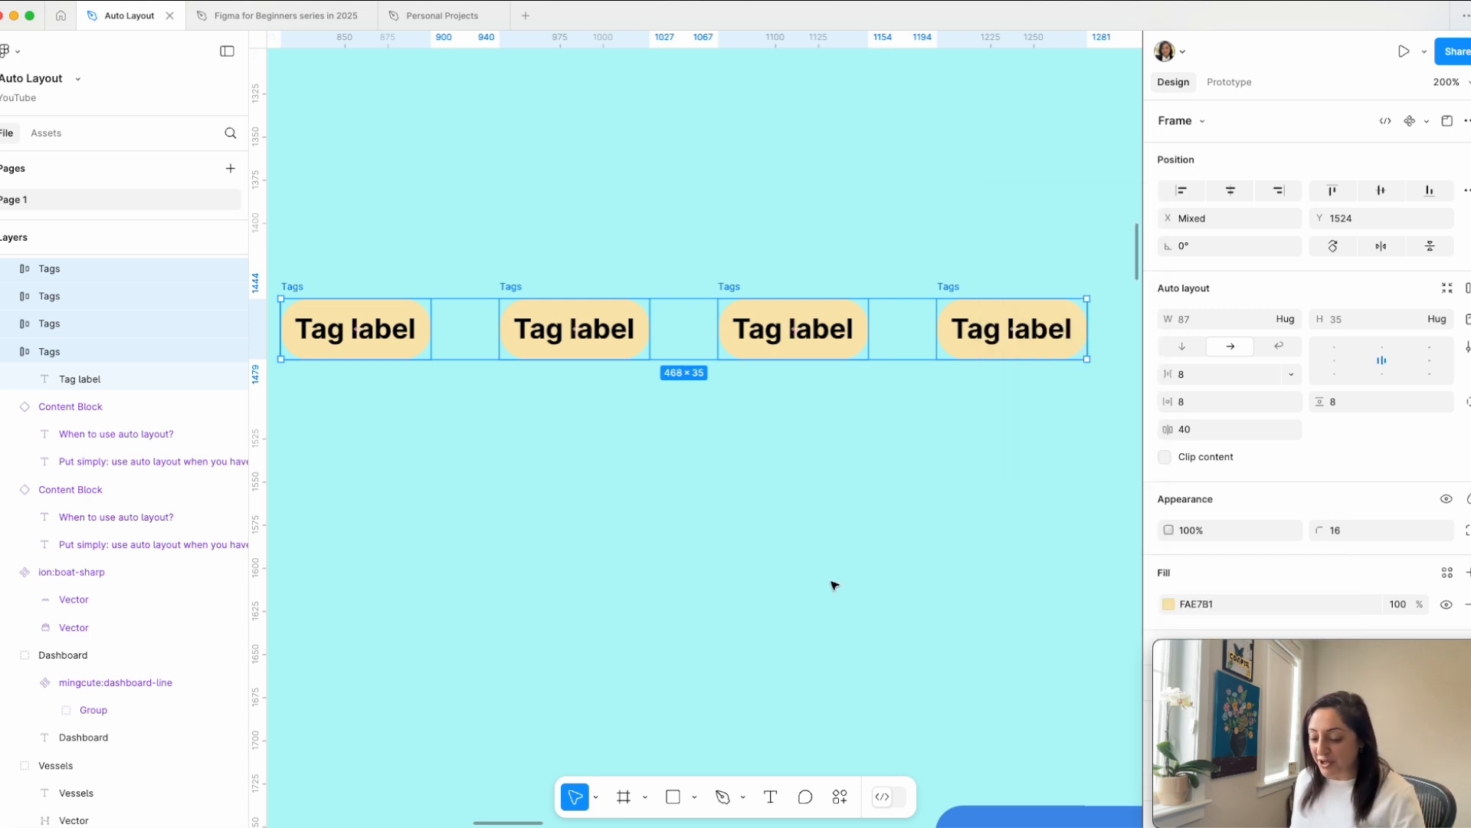
{"action": "key", "text": "shift+a"}
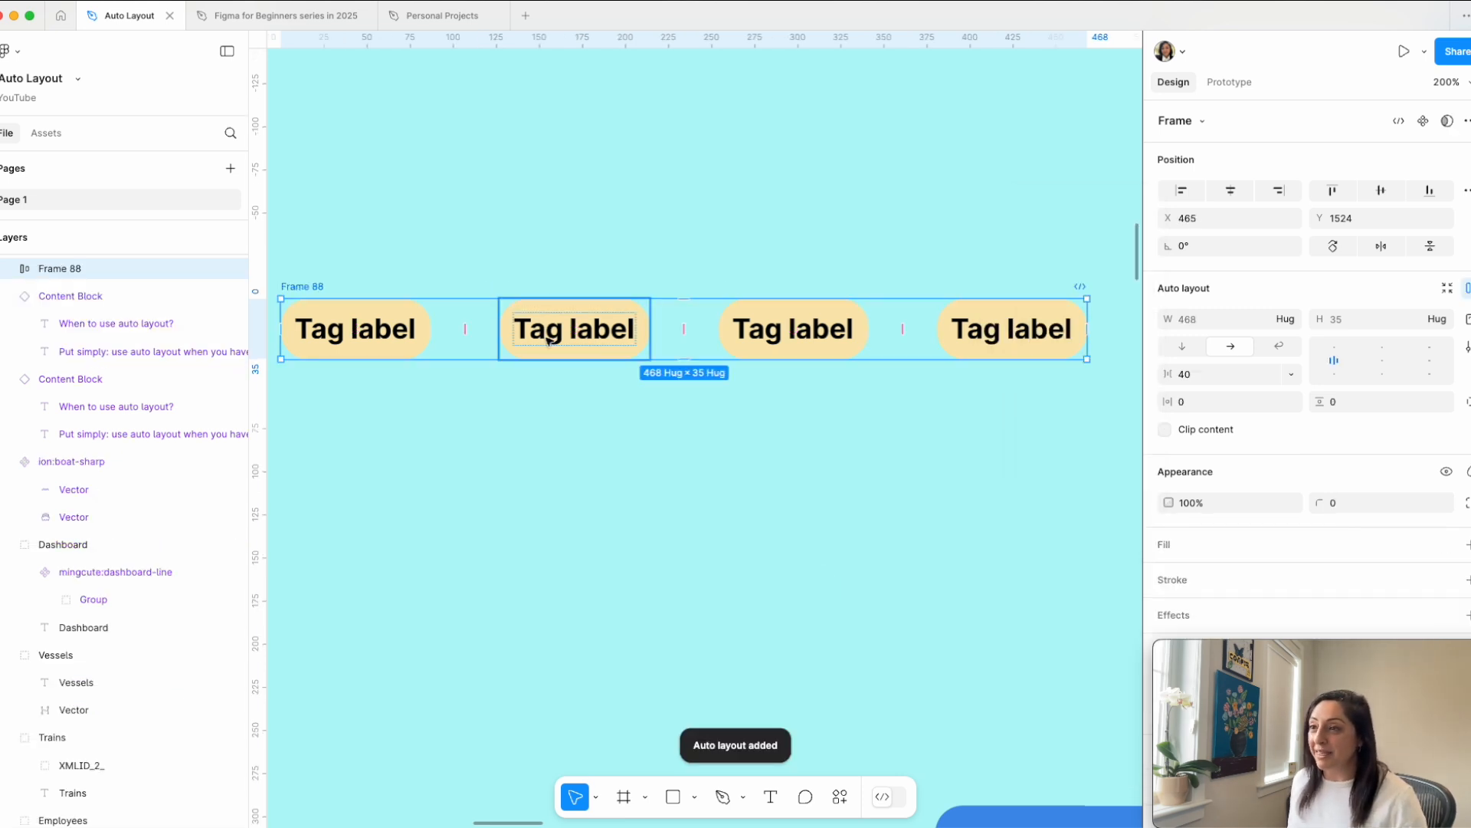
Step: Rename the auto layout frame around the four tags to "Tags container"
{"action": "scroll", "coordinate": [386, 291], "scroll_direction": "left", "scroll_amount": 3}
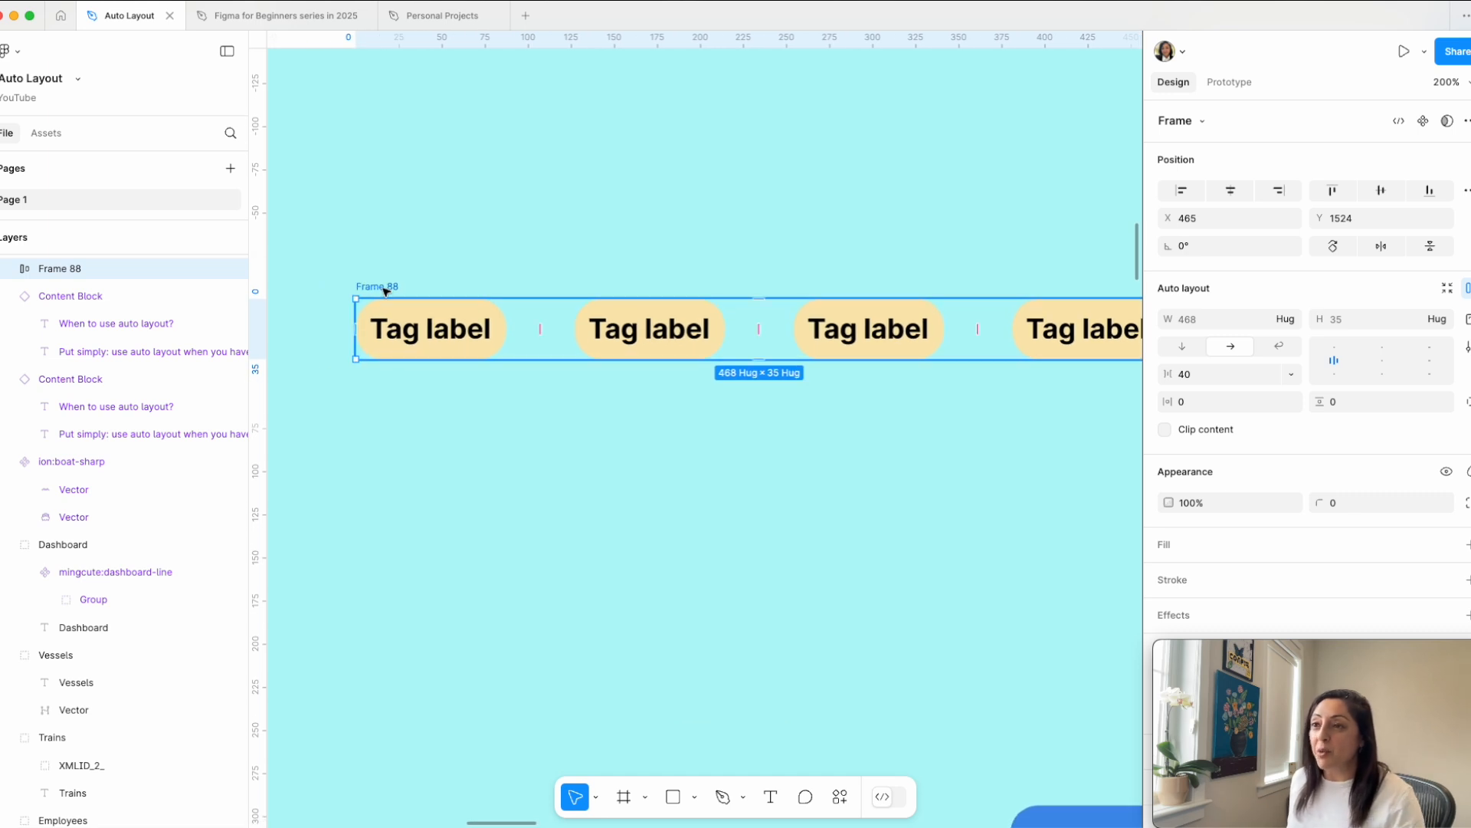
{"action": "double_click", "coordinate": [385, 289]}
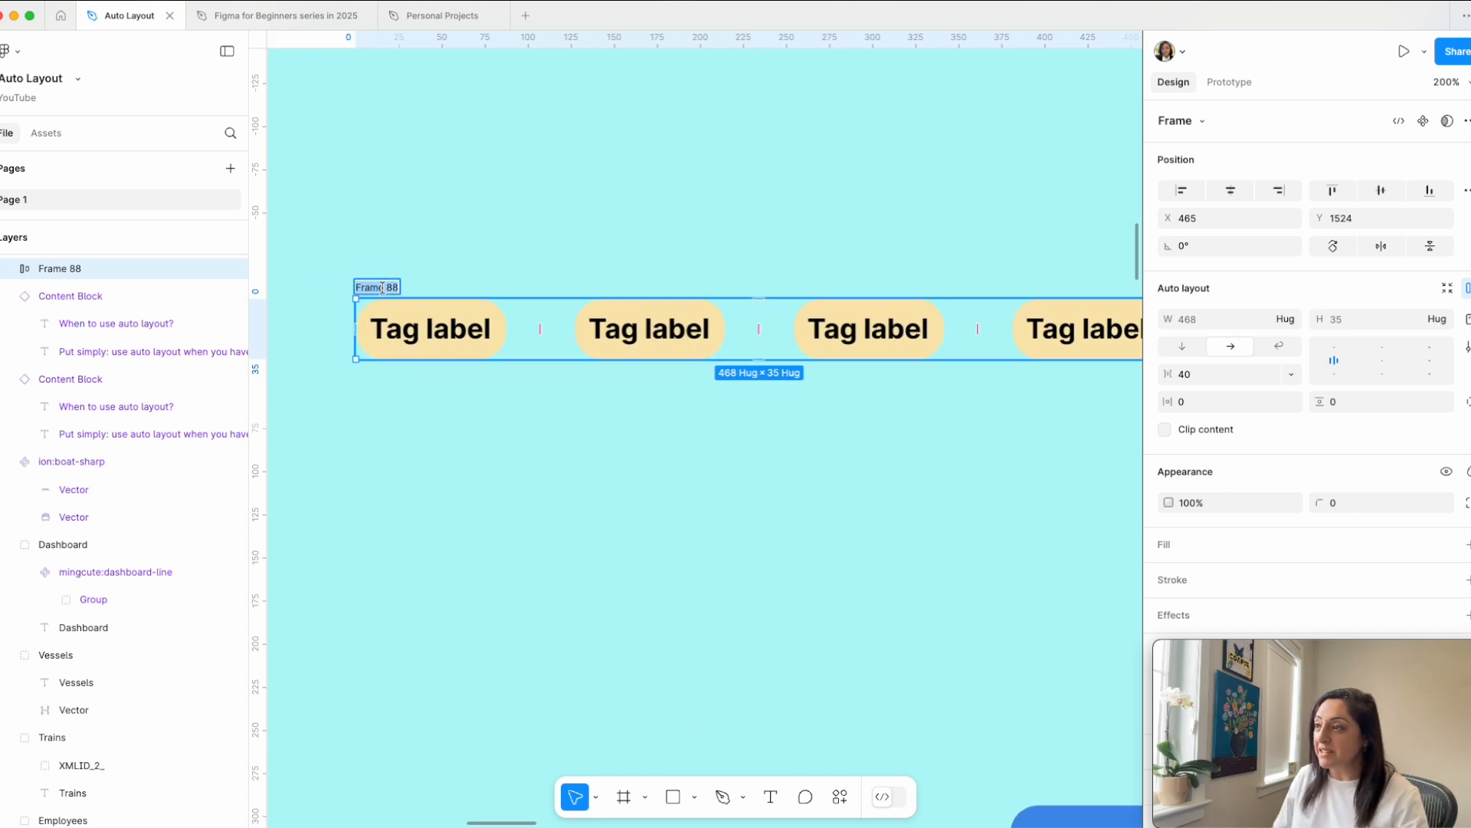
{"action": "type", "text": "Tags"}
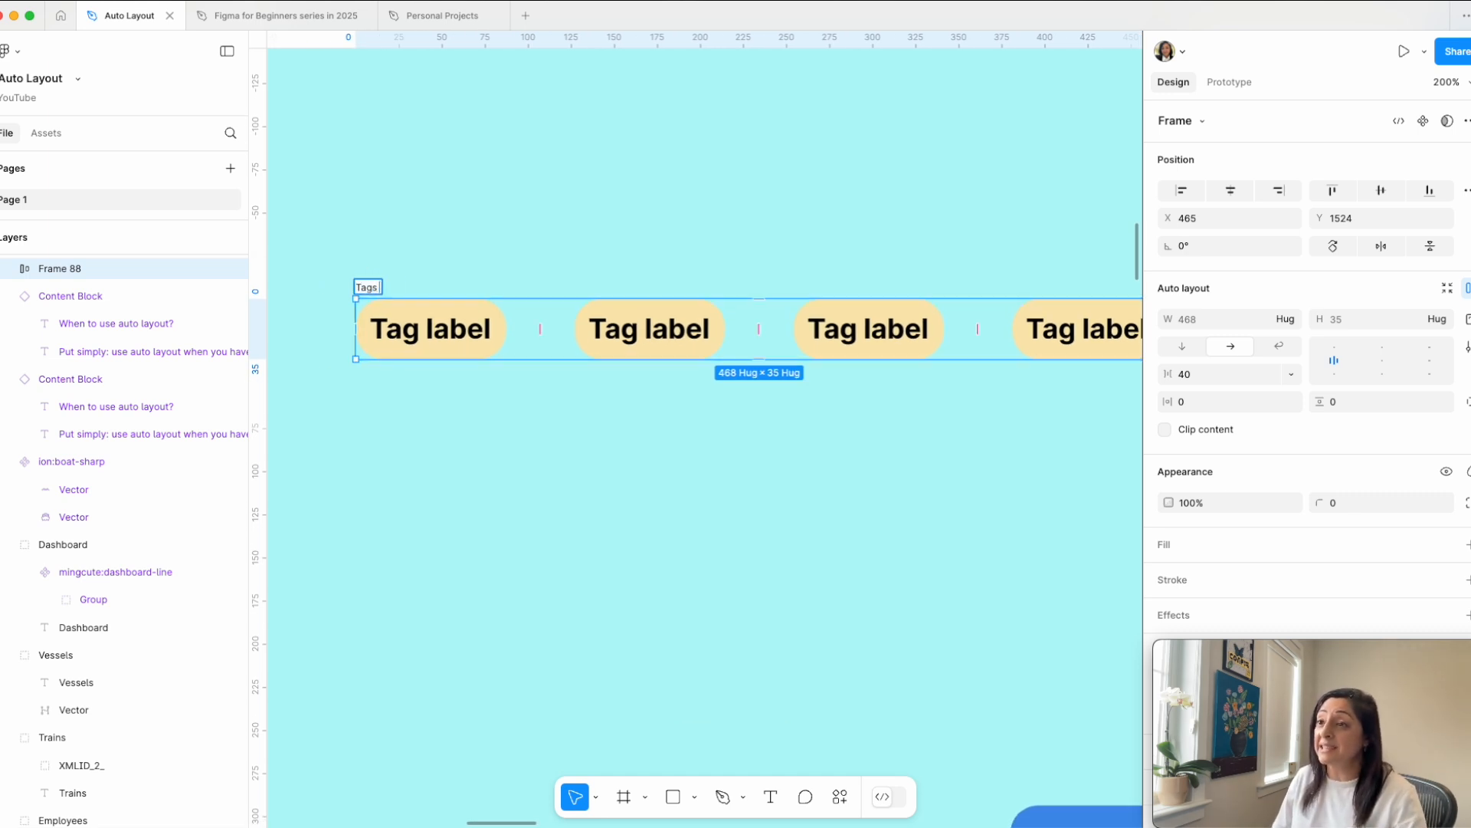
{"action": "type", "text": " container"}
{"action": "key", "text": "Return"}
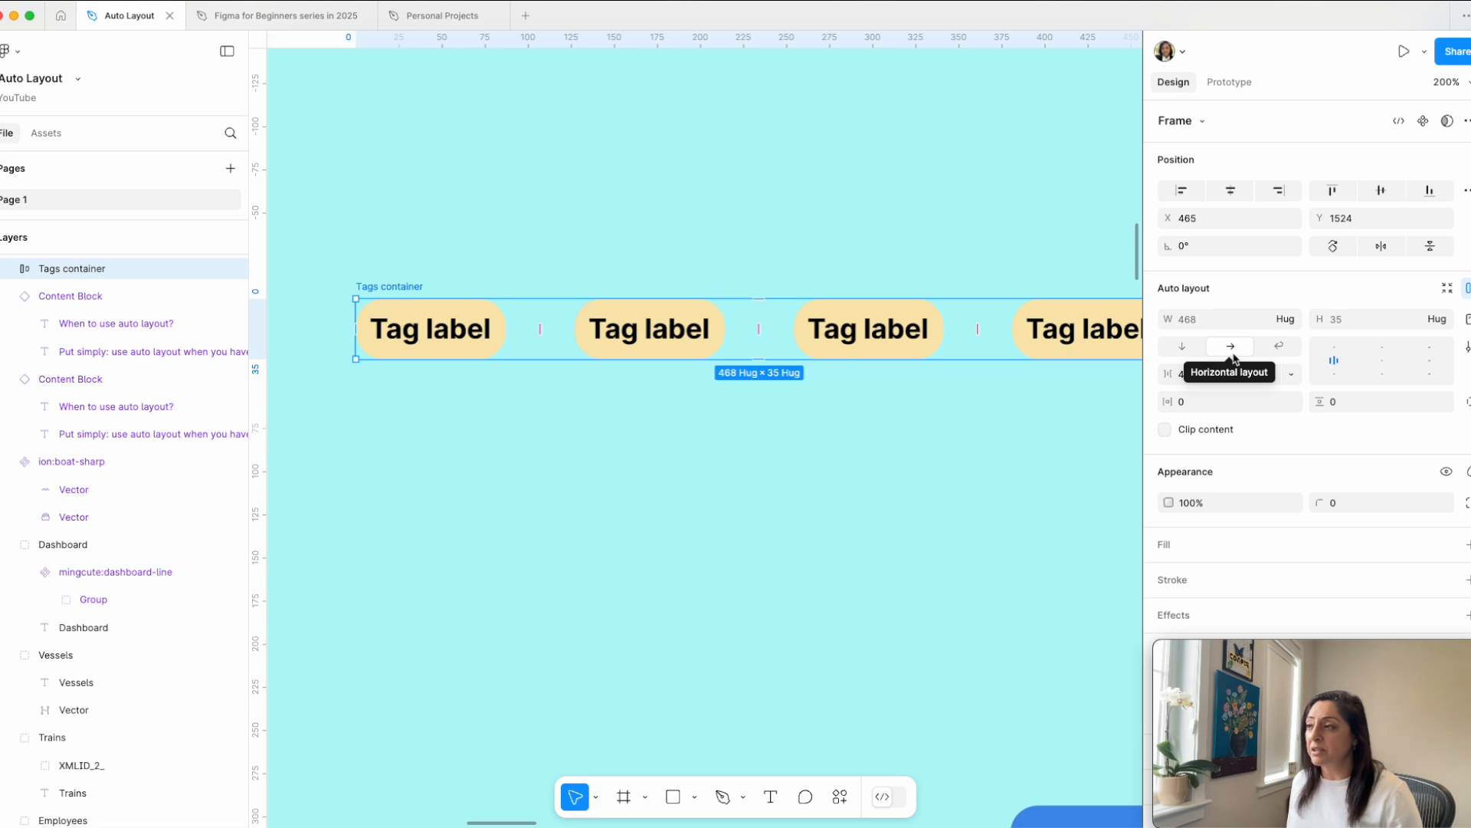
Step: Switch the Tags container to vertical layout and back to horizontal layout
{"action": "left_click", "coordinate": [1196, 348]}
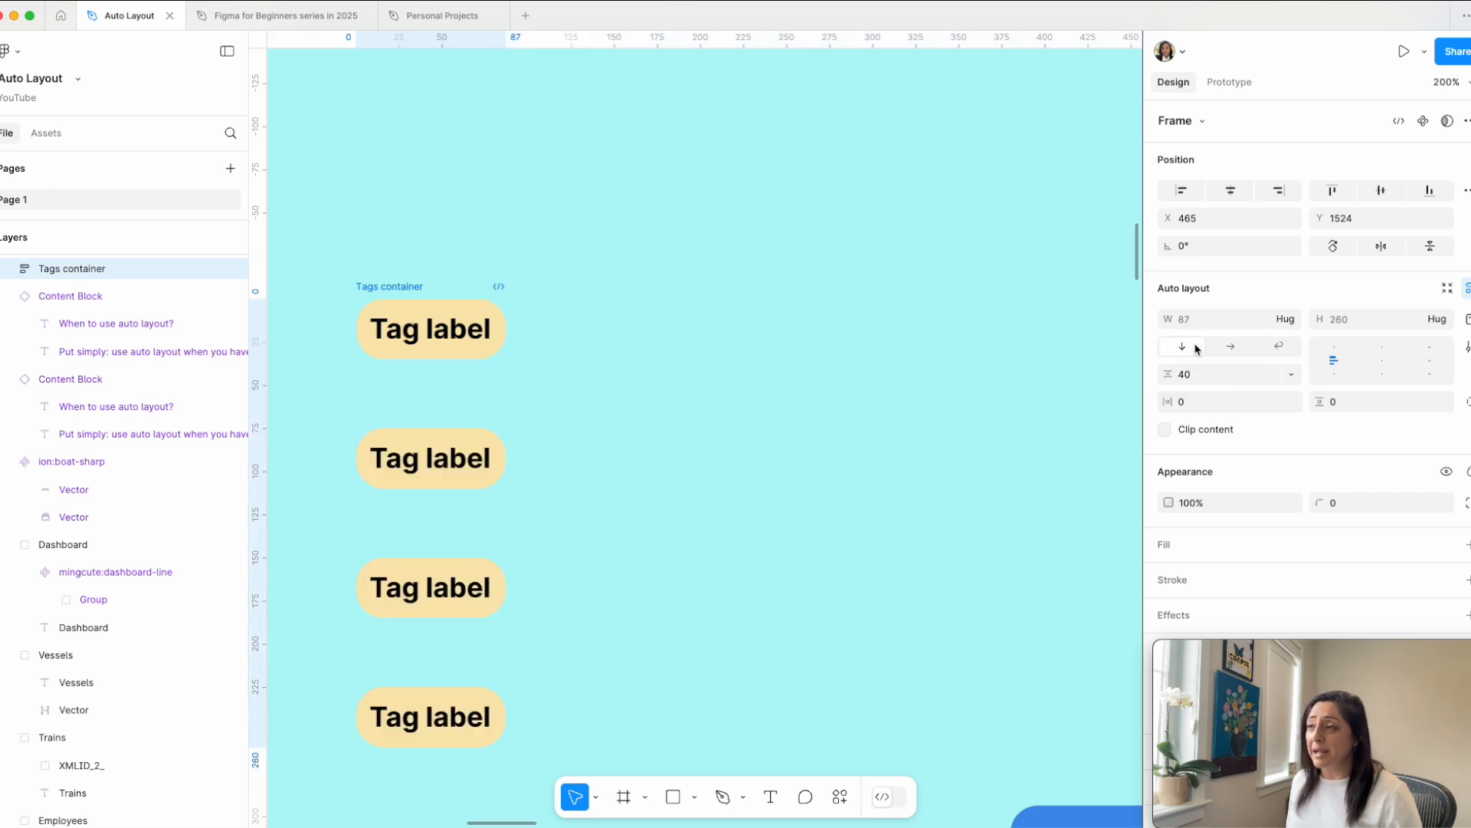
{"action": "scroll", "coordinate": [623, 440], "scroll_direction": "down", "scroll_amount": 3}
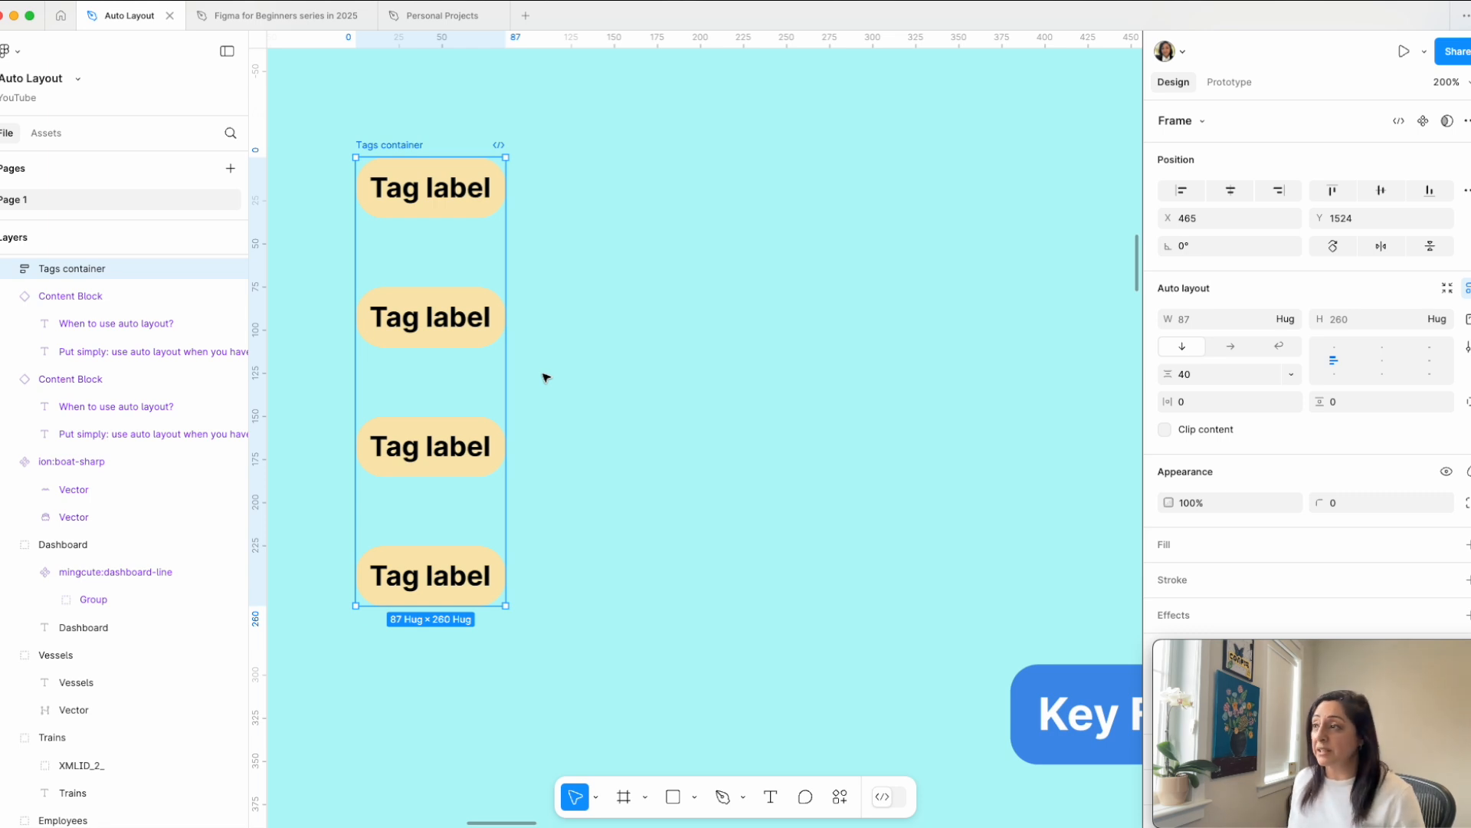
{"action": "left_click", "coordinate": [1230, 346]}
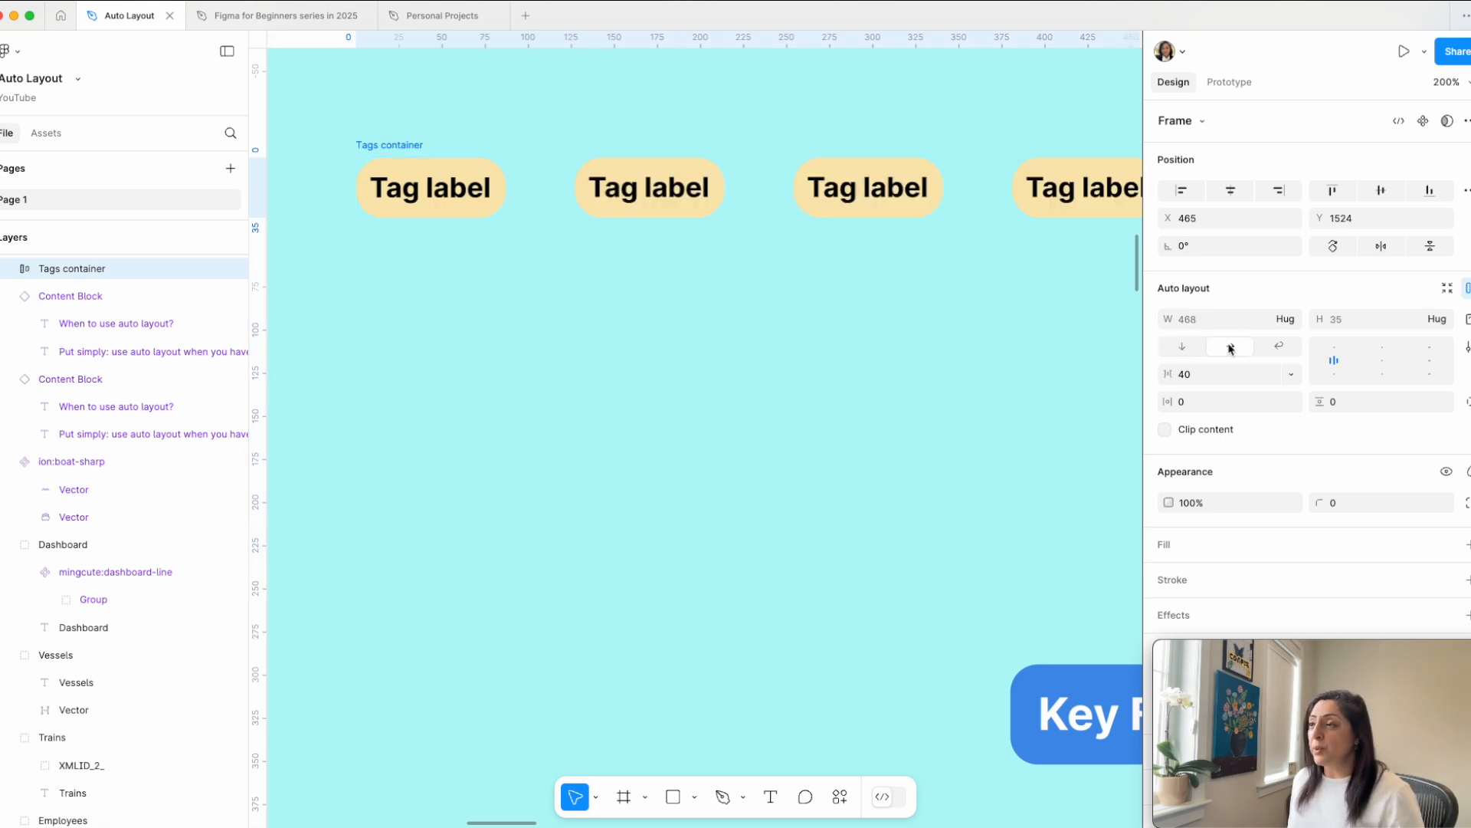
{"action": "scroll", "coordinate": [953, 355], "scroll_direction": "up", "scroll_amount": 3}
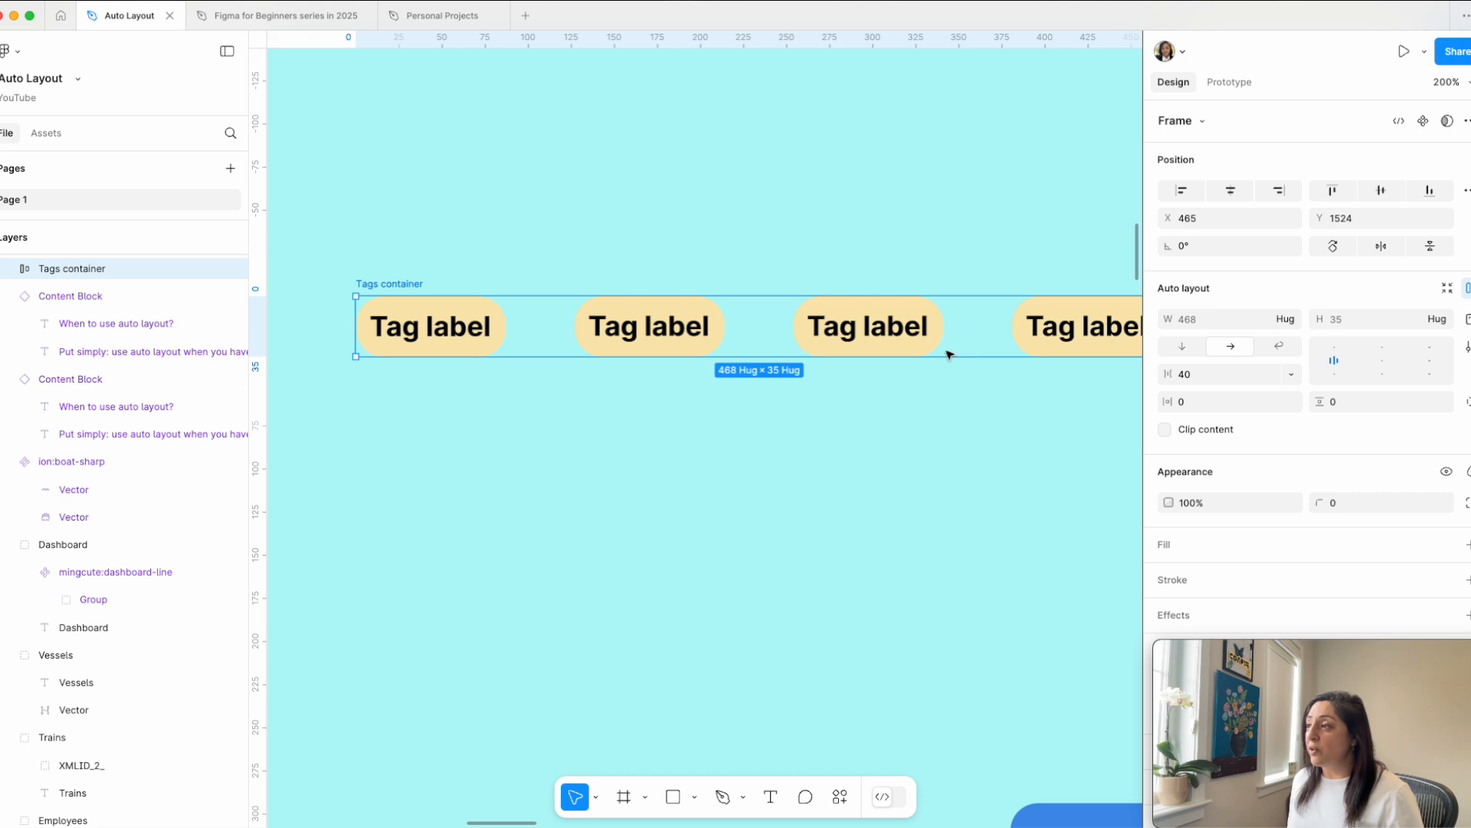
Step: Set the Tags container to wrap, narrow it to a width of about 109, and widen it through 219 to about 490
{"action": "left_click", "coordinate": [1280, 347]}
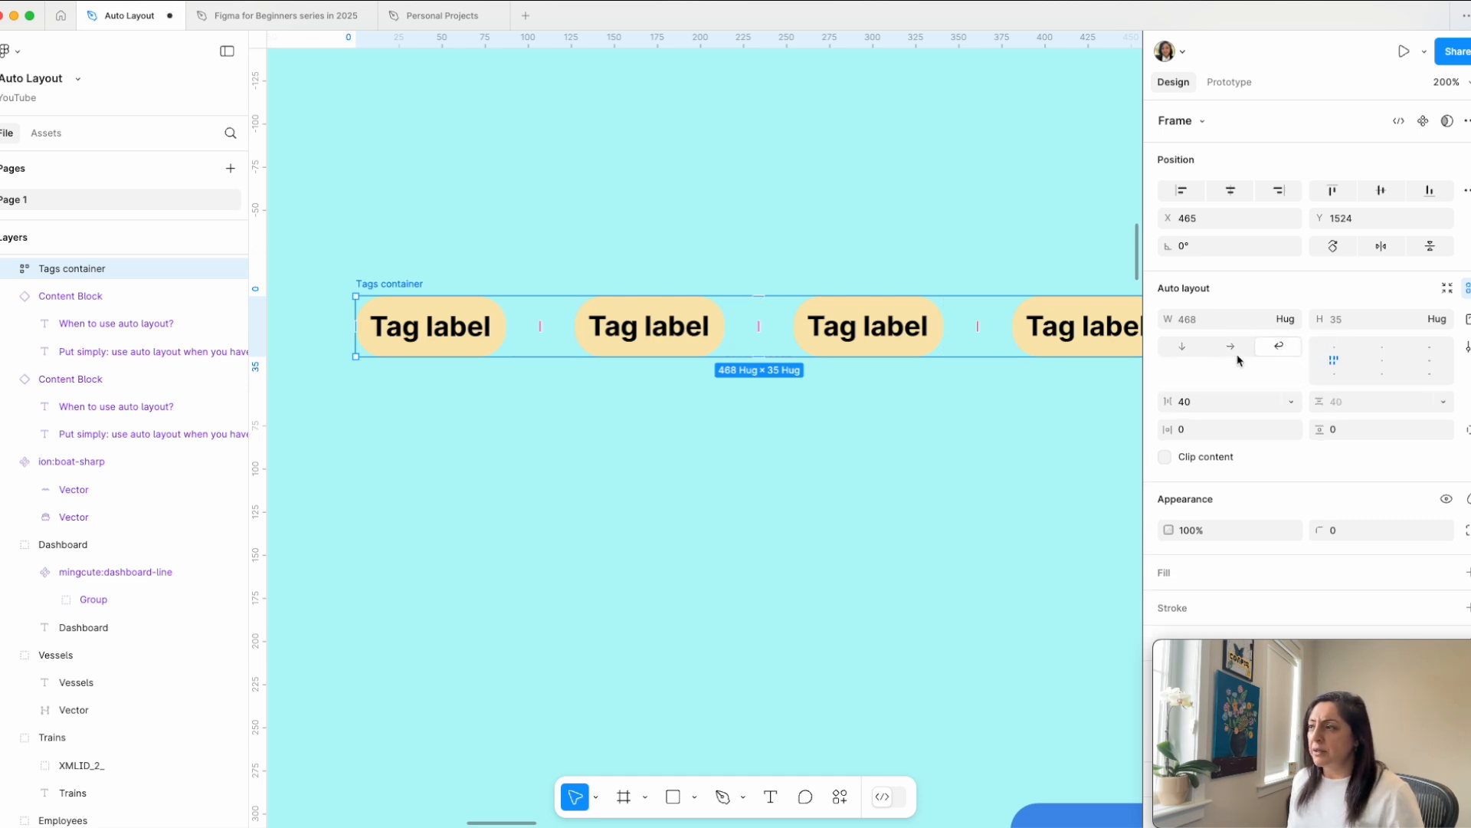
{"action": "scroll", "coordinate": [938, 408], "scroll_direction": "right", "scroll_amount": 4}
{"action": "left_click_drag", "start_coordinate": [1013, 345], "coordinate": [634, 478]}
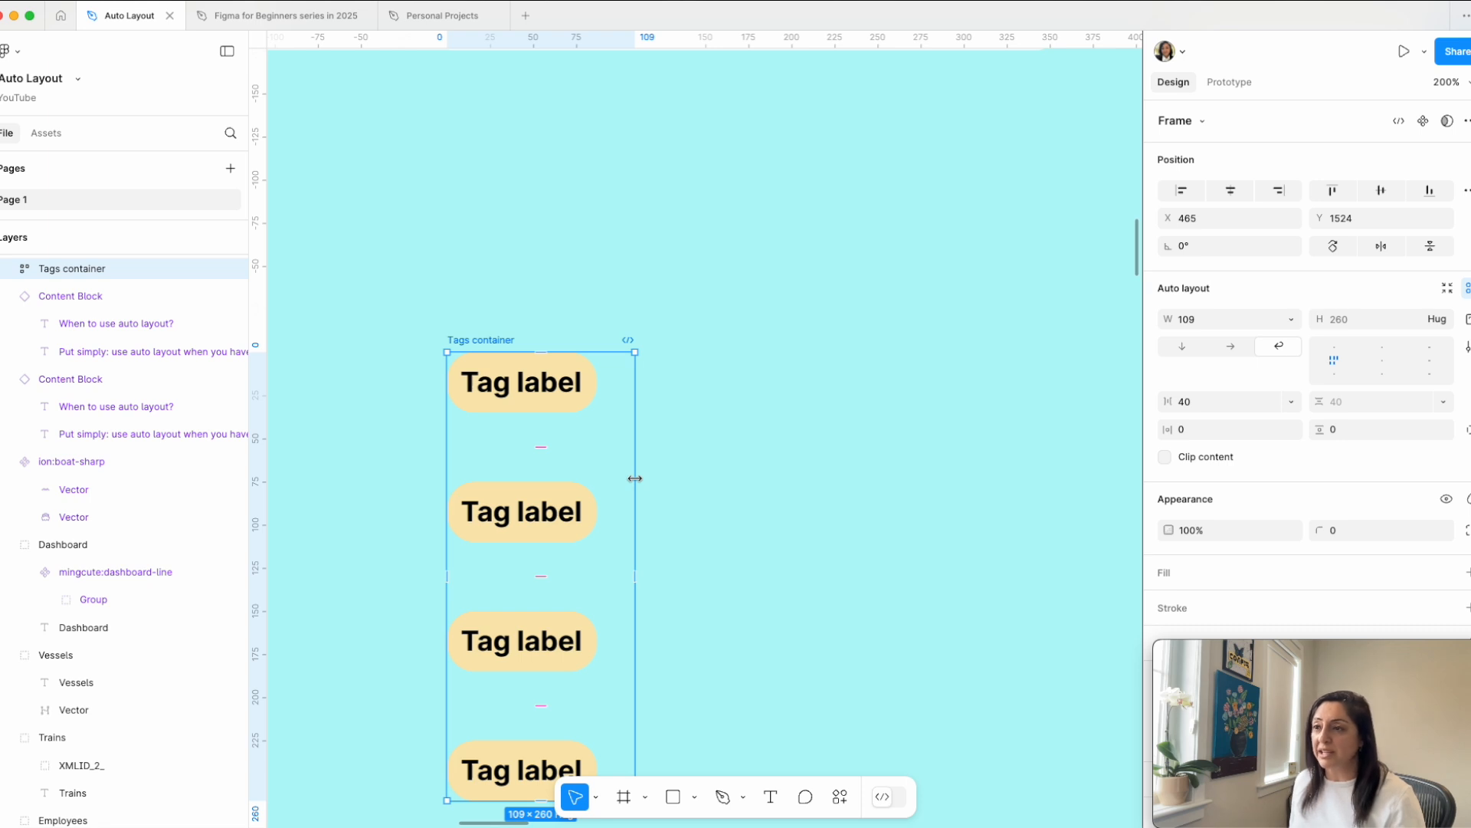
{"action": "left_click_drag", "start_coordinate": [634, 478], "coordinate": [825, 467]}
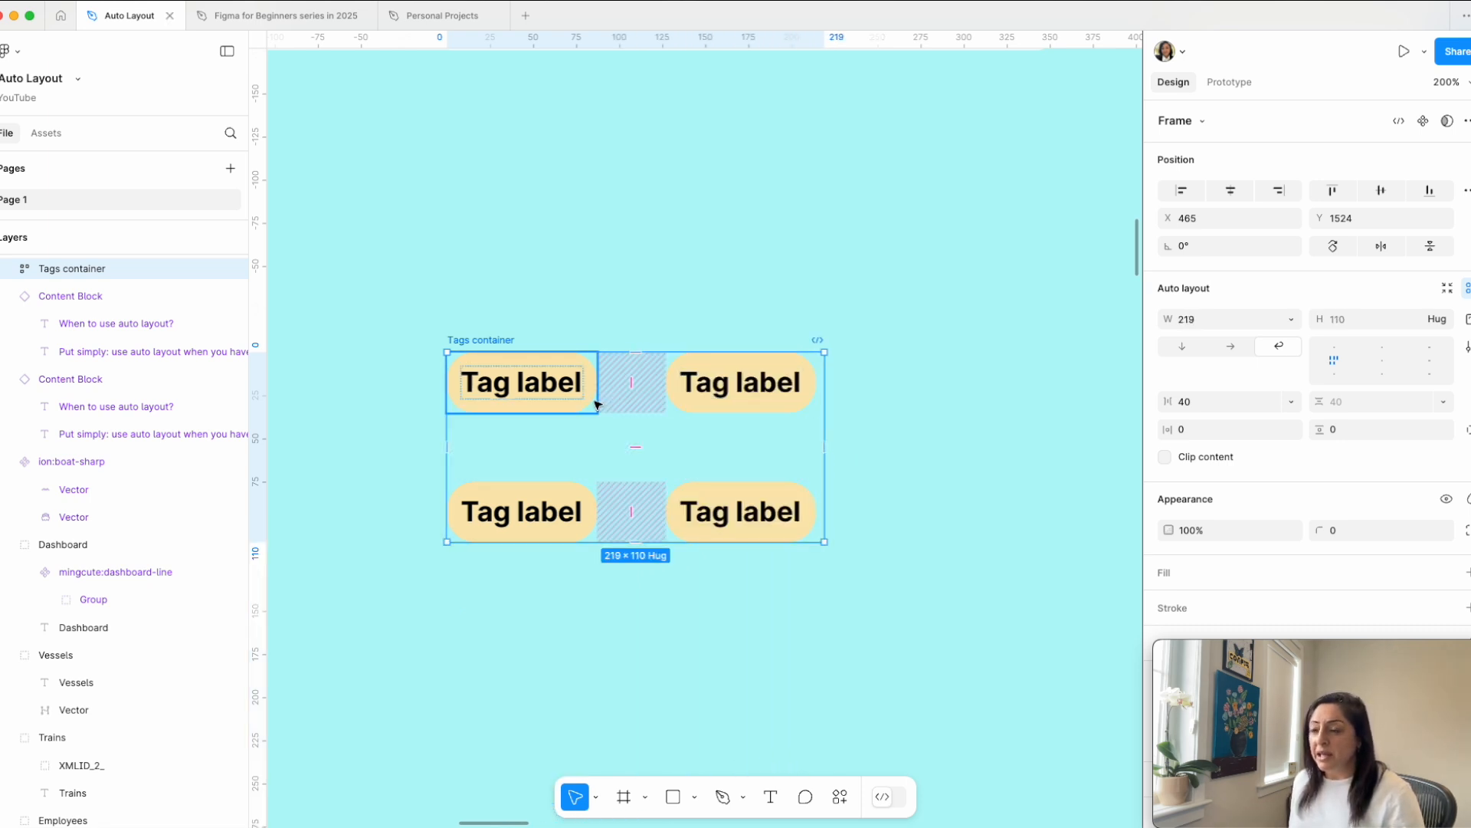
{"action": "left_click_drag", "start_coordinate": [825, 439], "coordinate": [1009, 438]}
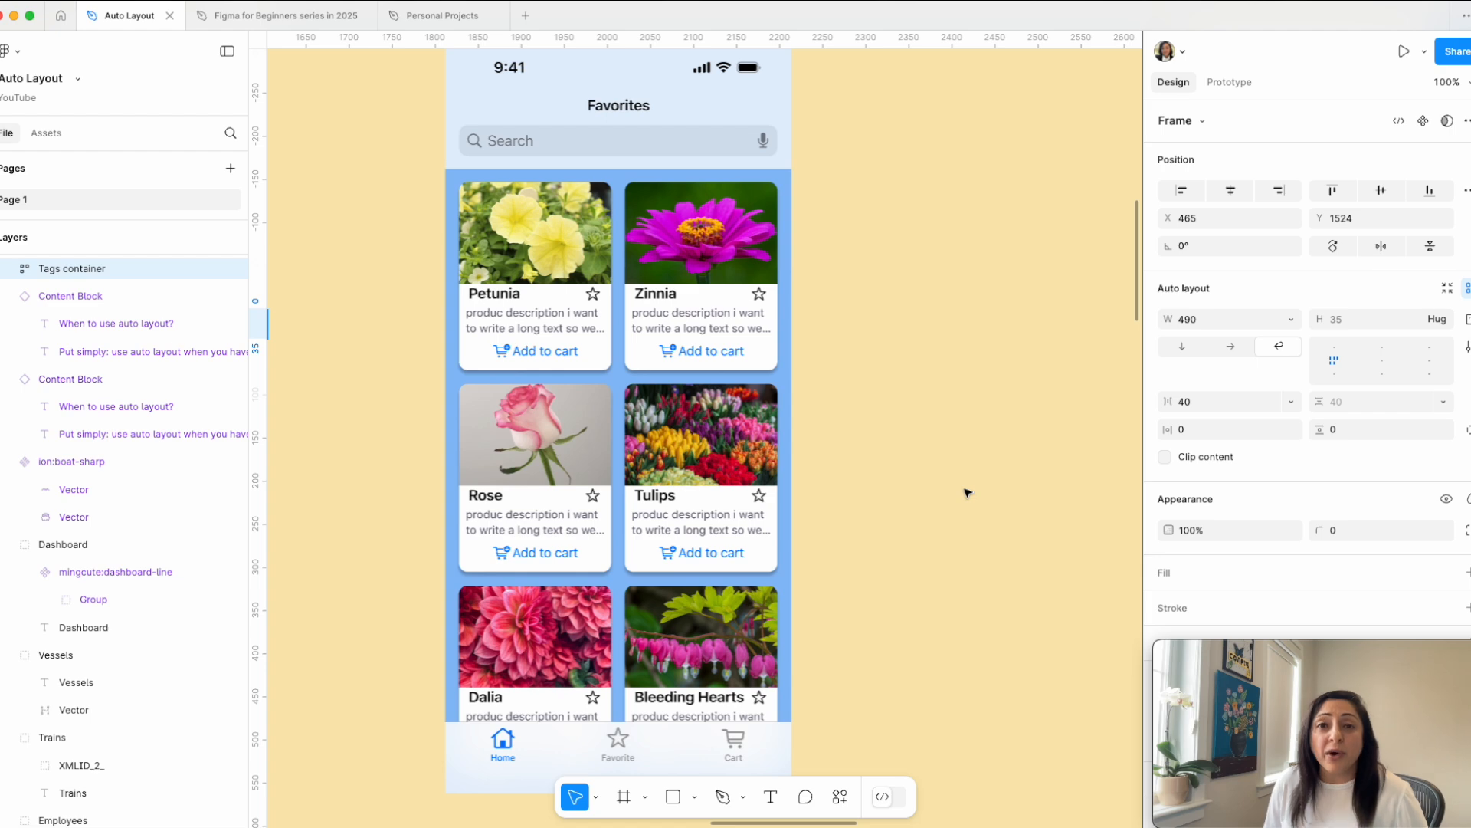
Step: Duplicate the Card Container from the iPhone 16 Pro frame onto the empty canvas beside the phone
{"action": "left_click", "coordinate": [786, 462]}
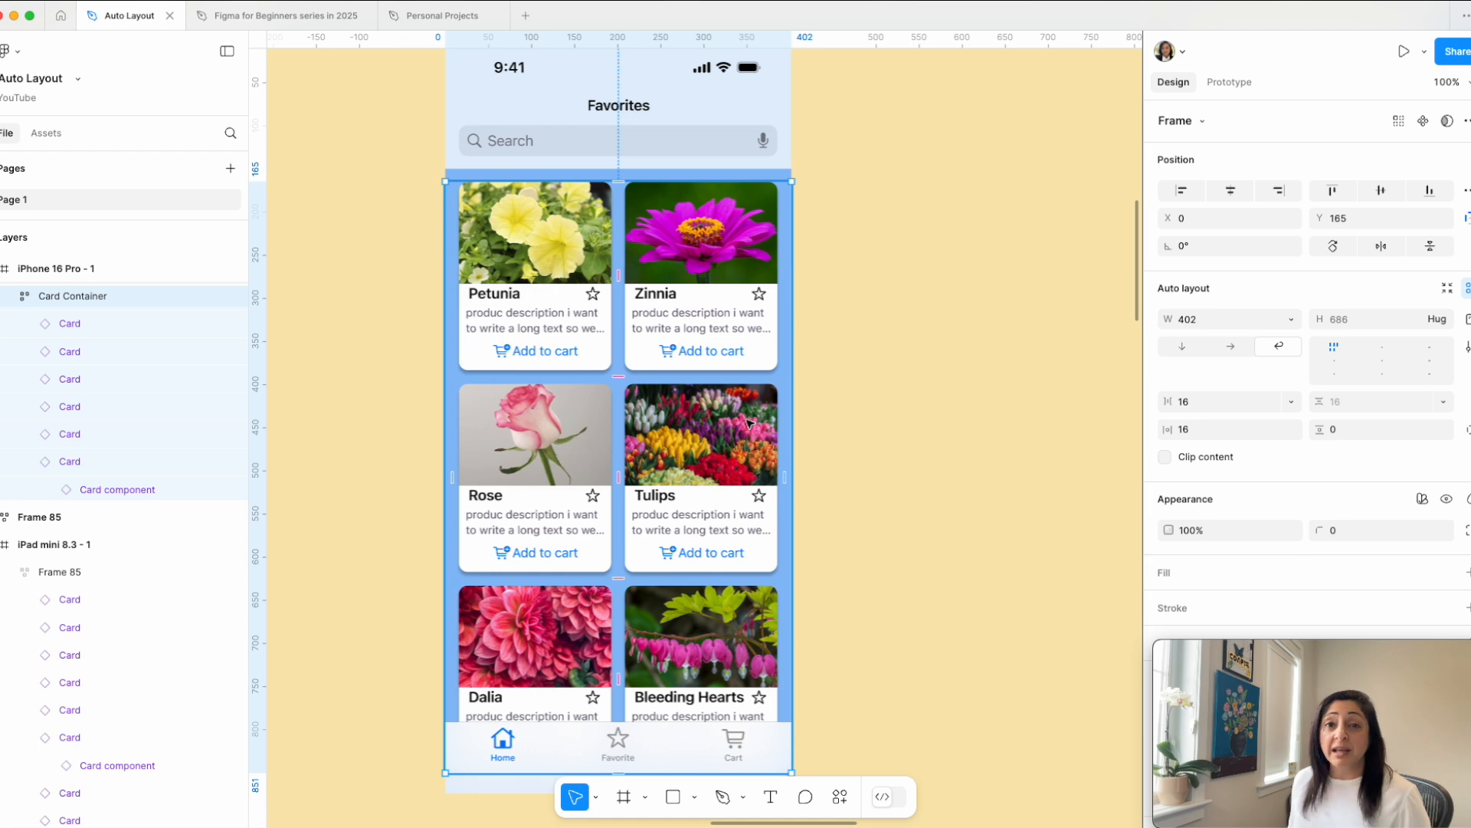
{"action": "scroll", "coordinate": [751, 424], "scroll_direction": "down", "scroll_amount": 5}
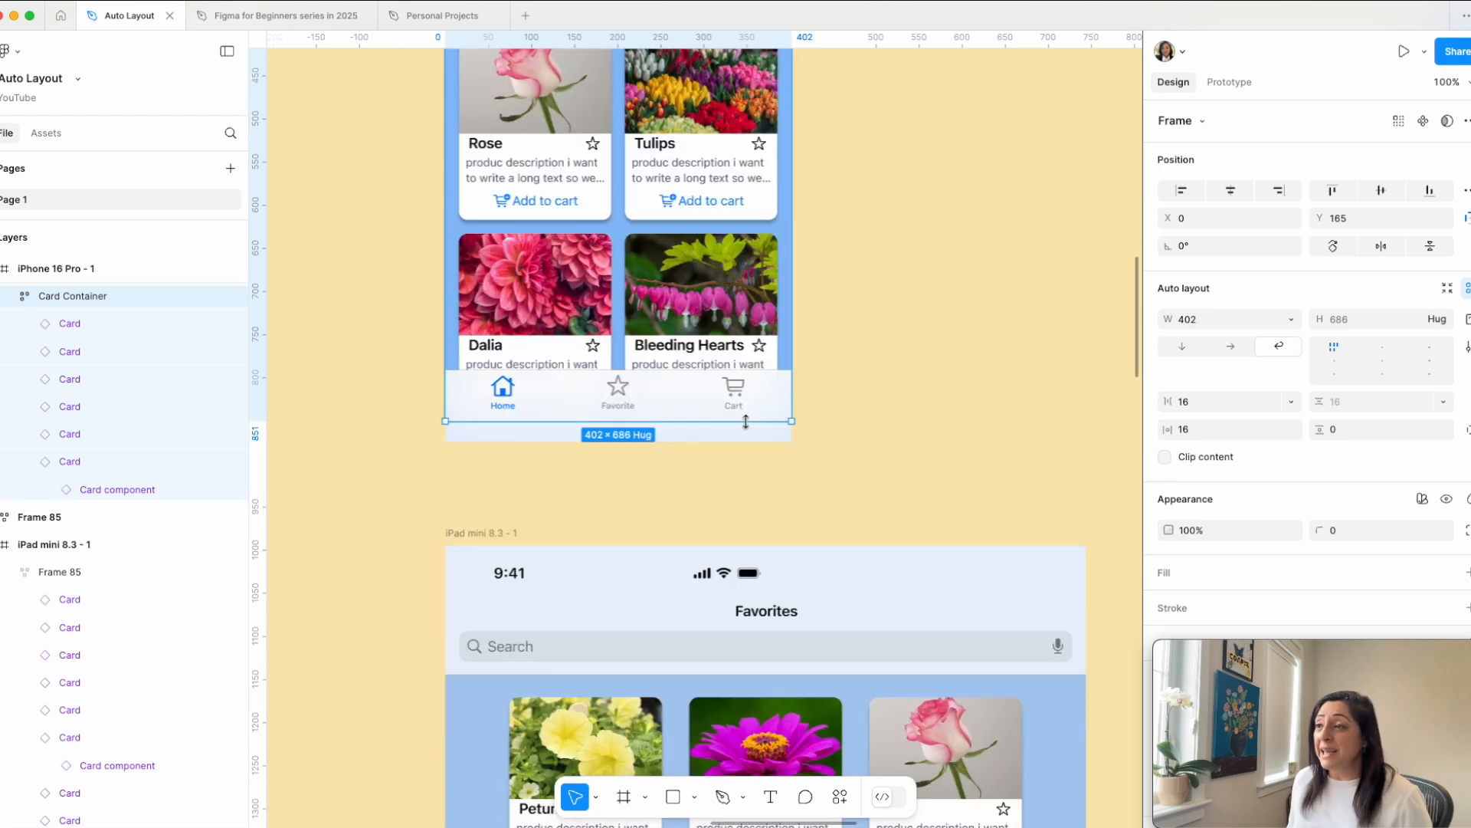
{"action": "scroll", "coordinate": [751, 424], "scroll_direction": "up", "scroll_amount": 3}
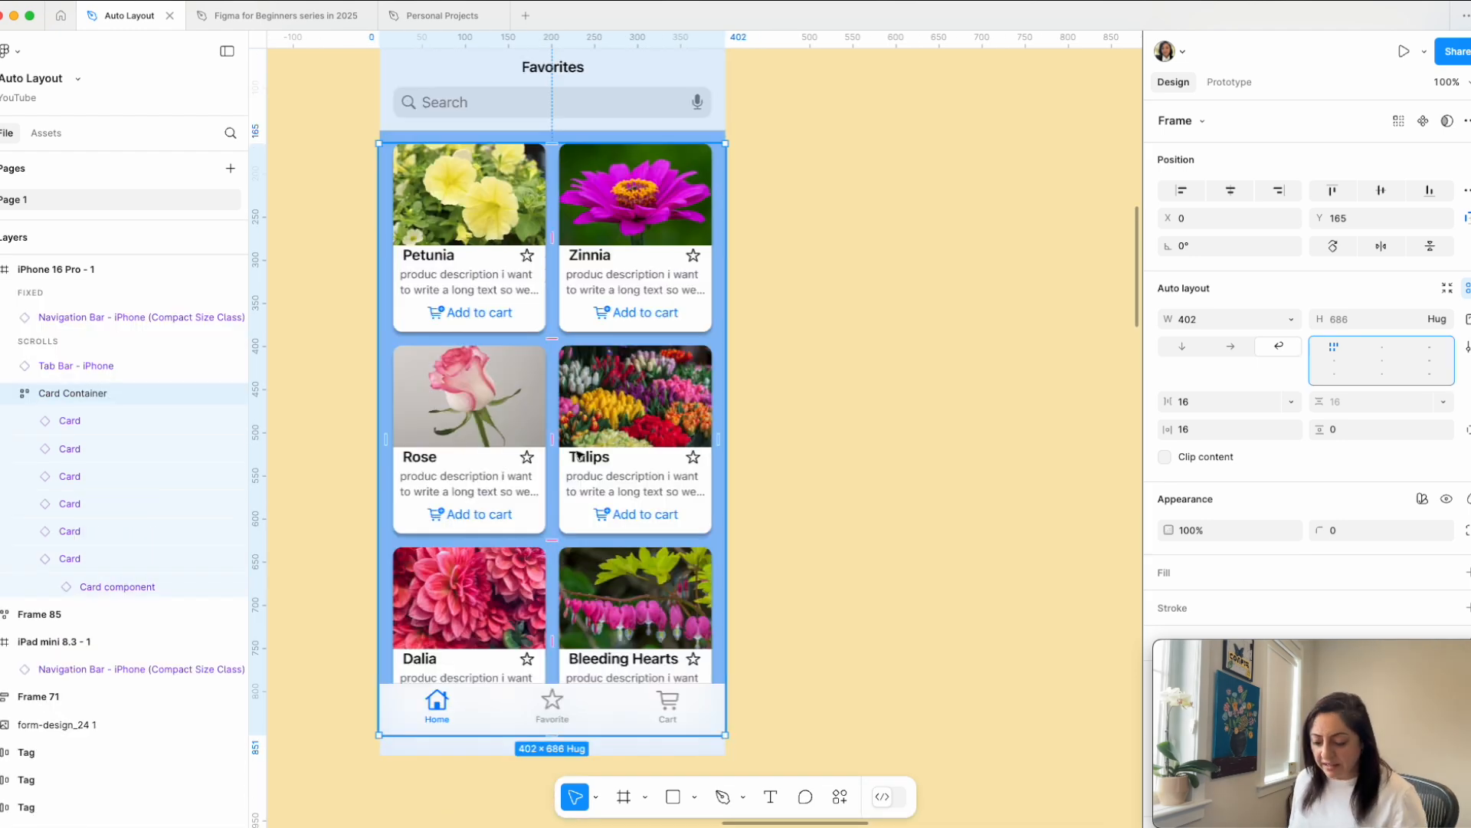
{"action": "left_click_drag", "start_coordinate": [641, 460], "coordinate": [968, 513]}
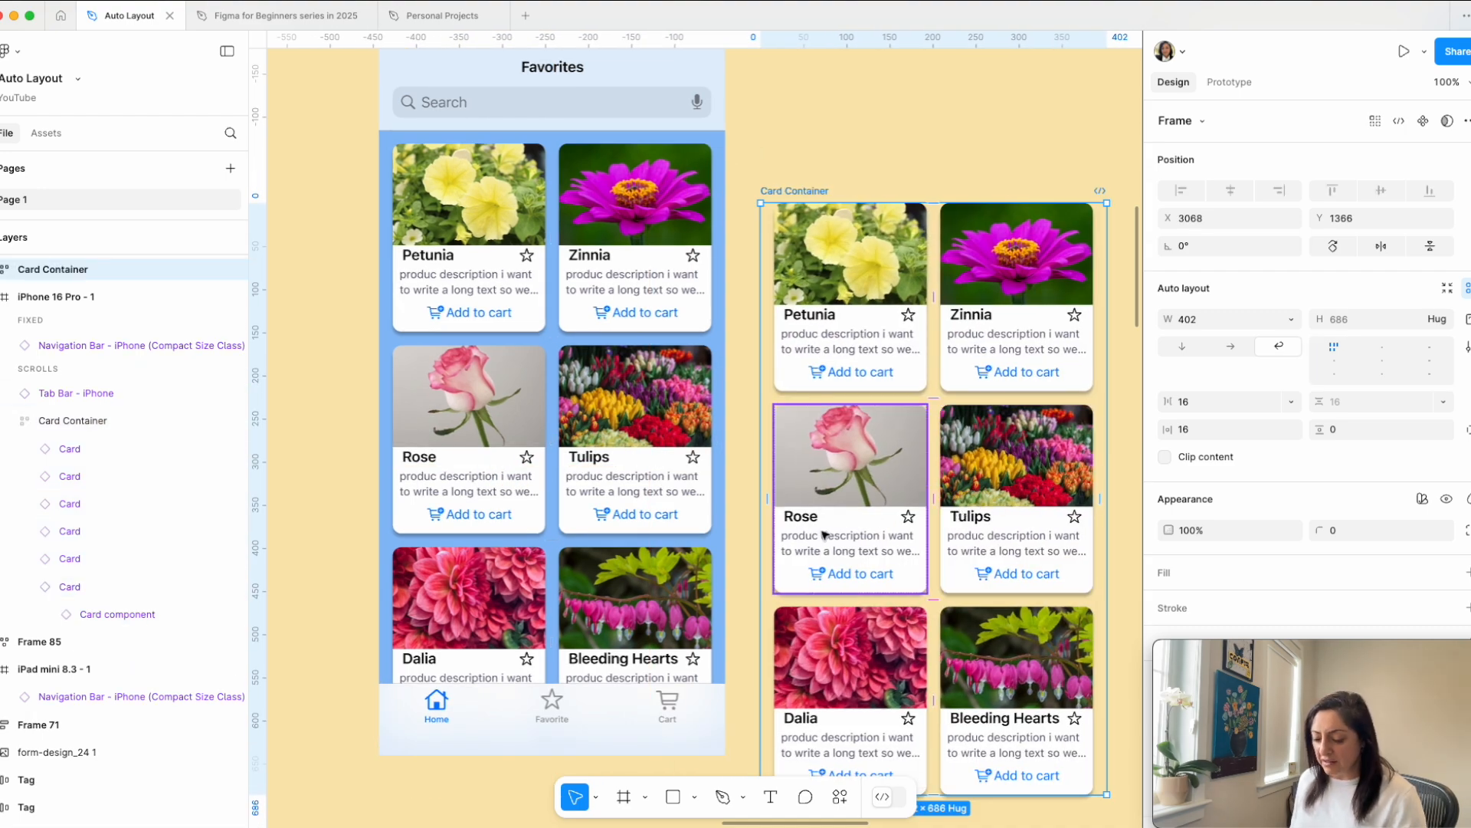
Step: Move the copied Card Container into the iPad mini 8.3 frame below the search bar, at X 0 and Y 171
{"action": "scroll", "coordinate": [844, 536], "scroll_direction": "down", "scroll_amount": 4}
{"action": "left_click_drag", "start_coordinate": [913, 267], "coordinate": [575, 580]}
{"action": "scroll", "coordinate": [858, 670], "scroll_direction": "down", "scroll_amount": 10}
{"action": "scroll", "coordinate": [593, 355], "scroll_direction": "up", "scroll_amount": 3}
{"action": "scroll", "coordinate": [634, 484], "scroll_direction": "up", "scroll_amount": 5}
{"action": "left_click_drag", "start_coordinate": [534, 332], "coordinate": [477, 200]}
{"action": "mouse_move", "coordinate": [400, 151]}
{"action": "left_mouse_down"}
{"action": "mouse_move", "coordinate": [357, 156]}
{"action": "mouse_move", "coordinate": [379, 156]}
{"action": "left_mouse_up"}
Step: Widen the iPad's Card Container to 744 and align its cards top center
{"action": "left_click_drag", "start_coordinate": [755, 289], "coordinate": [1018, 319]}
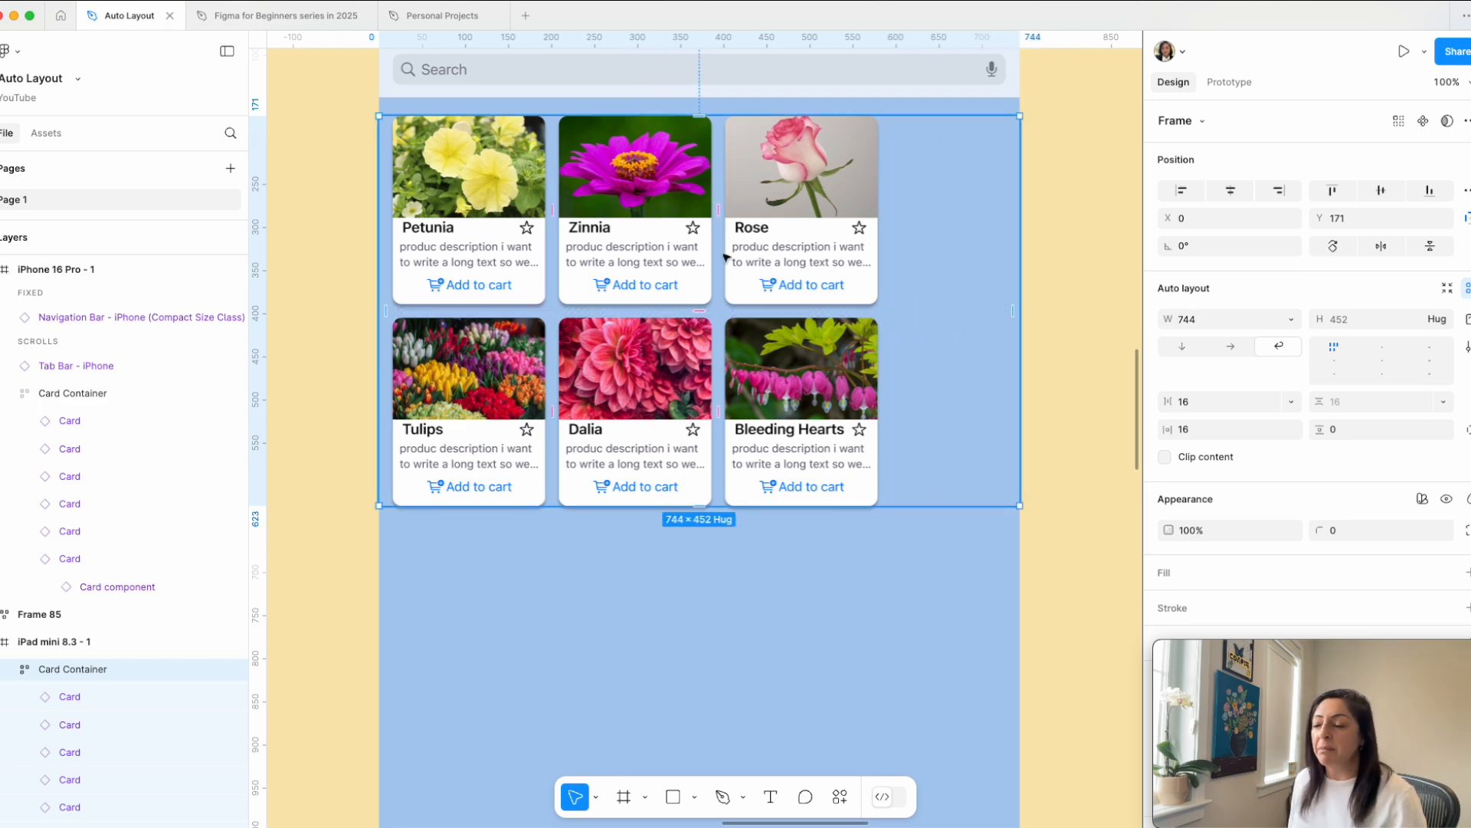
{"action": "left_click", "coordinate": [1381, 348]}
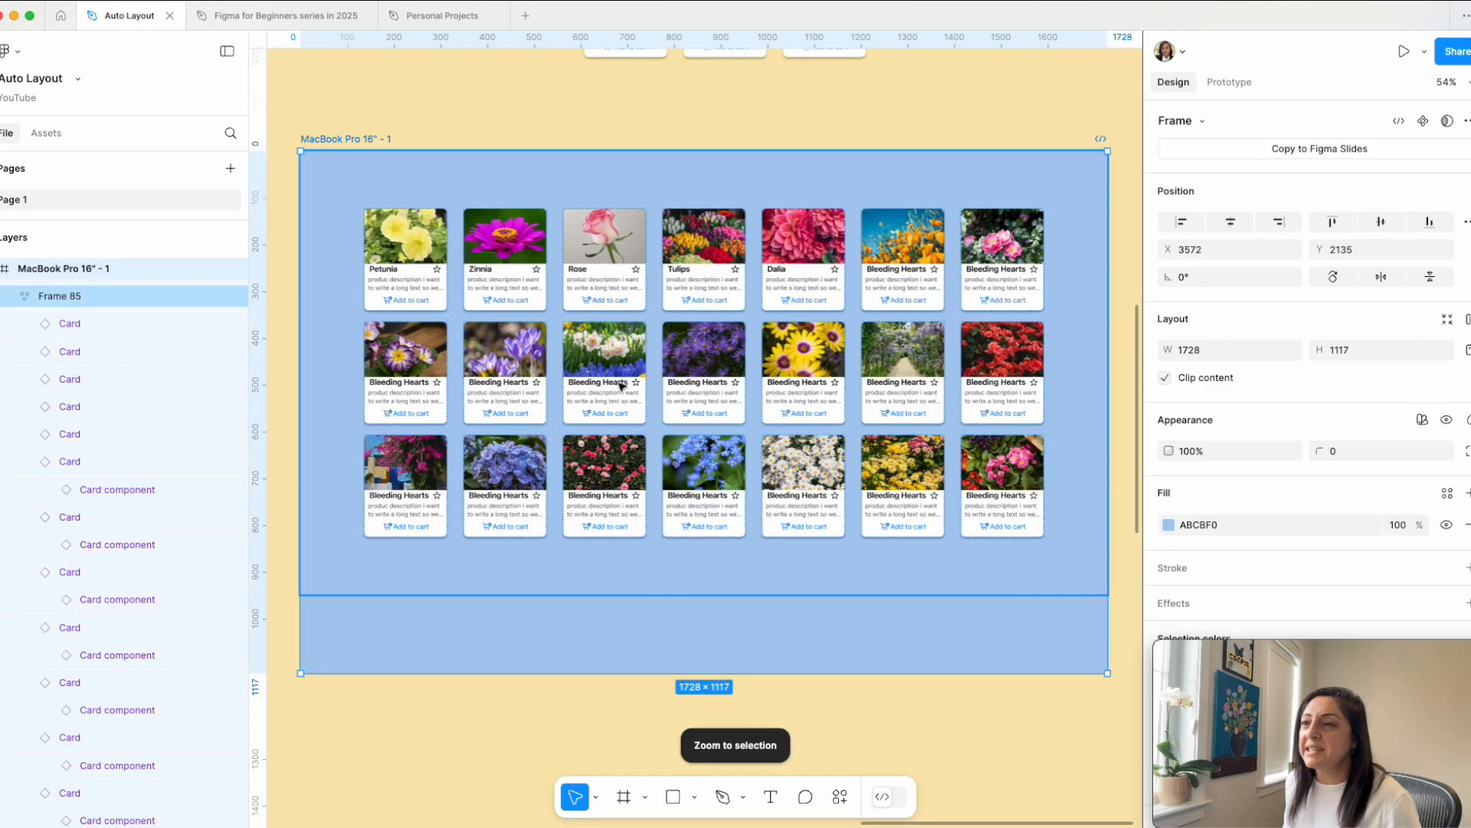
Step: Examine the wrapped card grid of Frame 85 inside the MacBook Pro 16" frame
{"action": "left_click", "coordinate": [622, 387]}
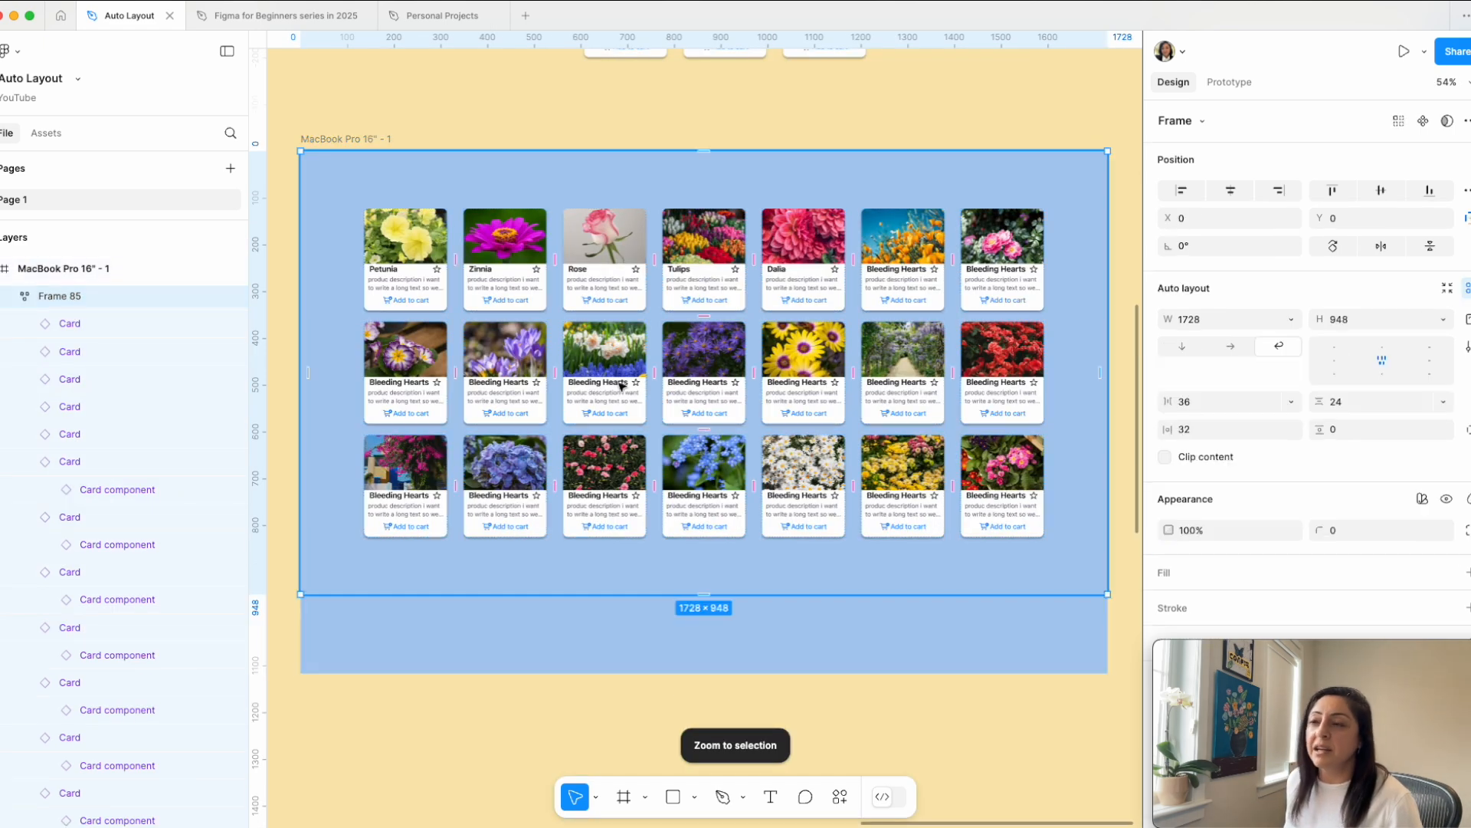
{"action": "left_click_drag", "start_coordinate": [1107, 377], "coordinate": [1010, 406]}
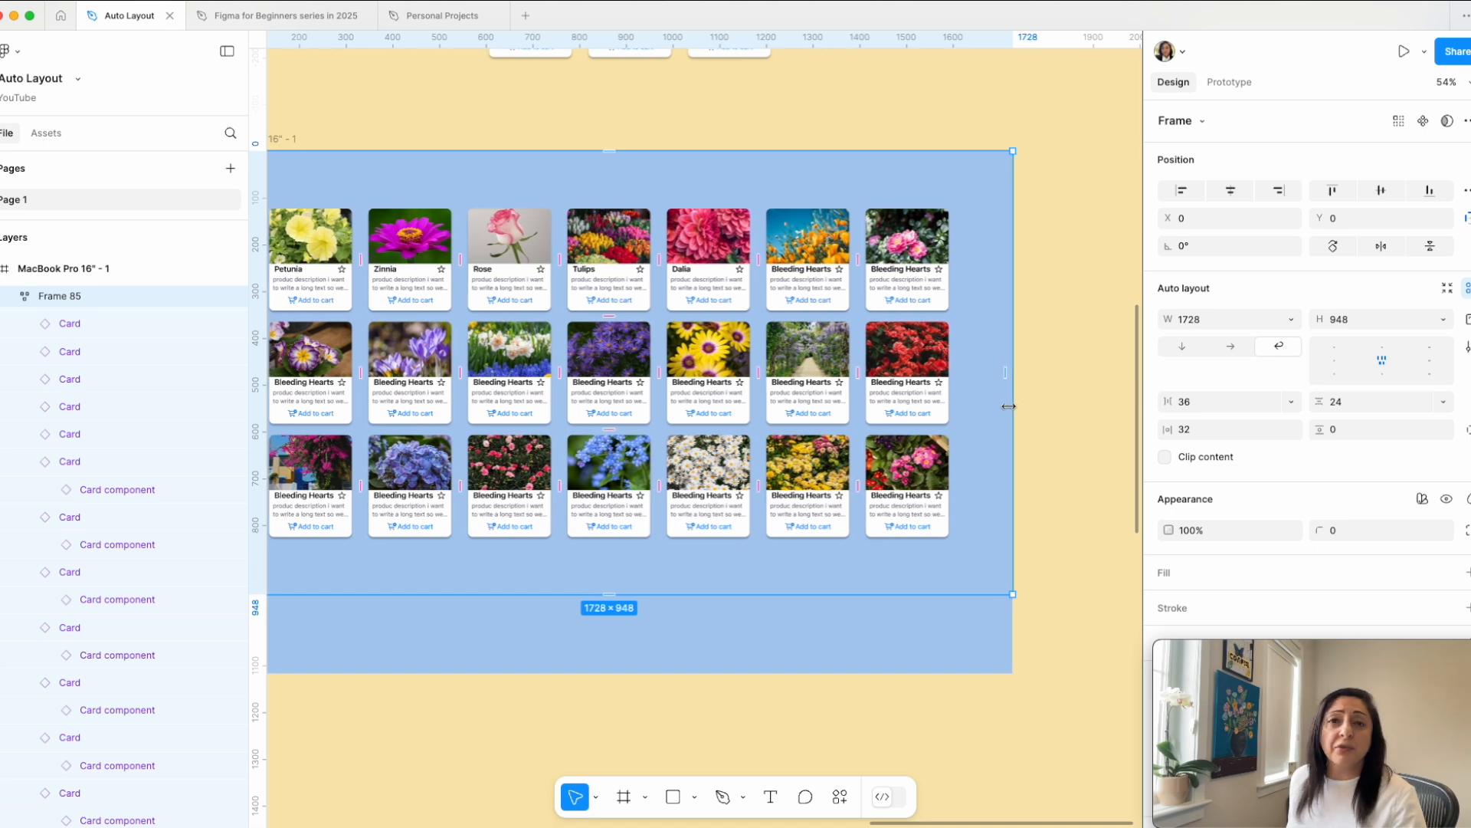
{"action": "scroll", "coordinate": [1008, 407], "scroll_direction": "left", "scroll_amount": 5}
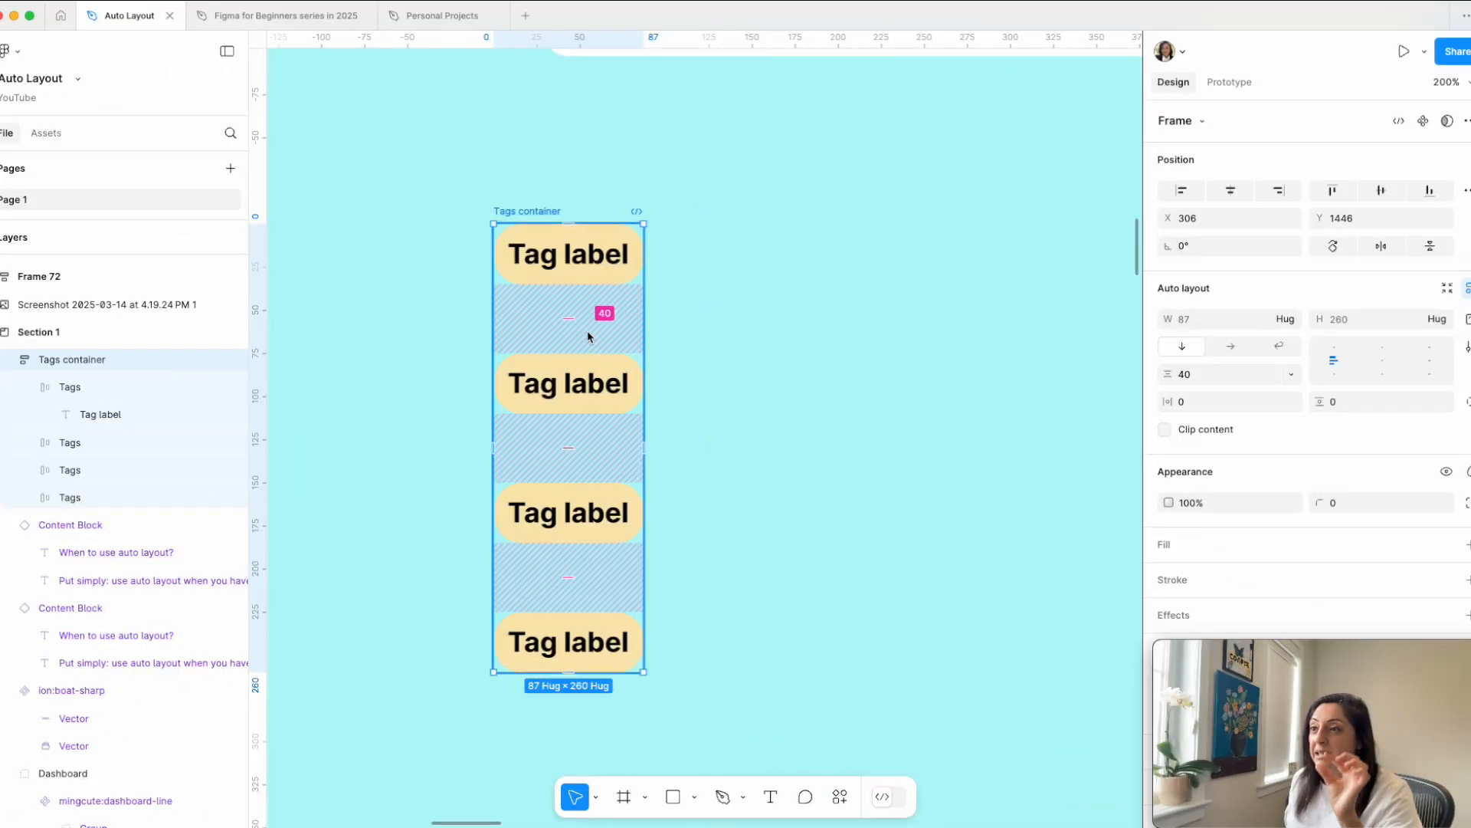
Step: Set the vertical gap between the tags in the Tags container to 16
{"action": "left_click_drag", "start_coordinate": [588, 334], "coordinate": [568, 309]}
{"action": "left_click_drag", "start_coordinate": [568, 308], "coordinate": [566, 325]}
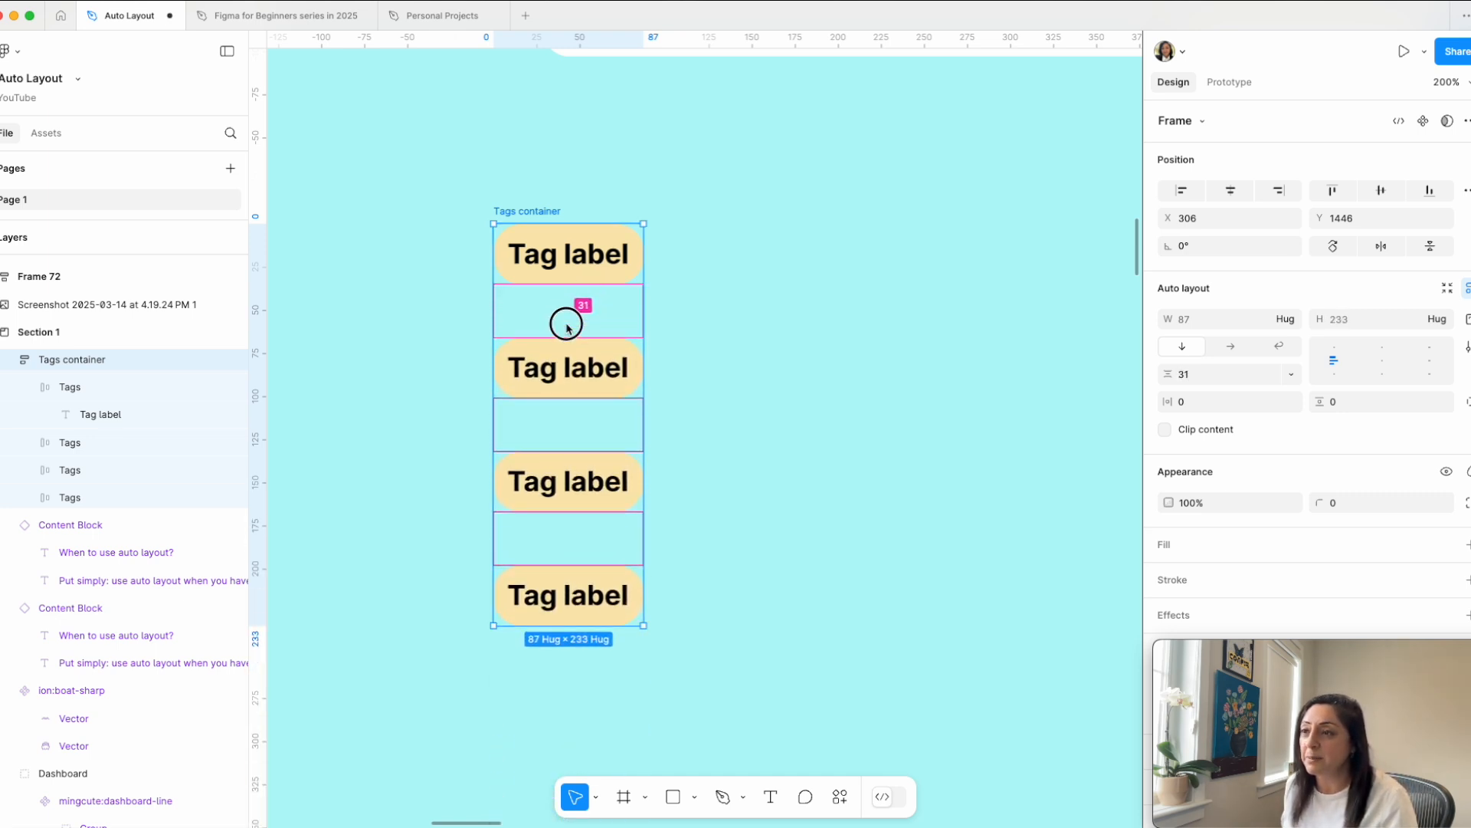
{"action": "mouse_move", "coordinate": [1168, 381]}
{"action": "left_mouse_down"}
{"action": "mouse_move", "coordinate": [1094, 378]}
{"action": "mouse_move", "coordinate": [1168, 381]}
{"action": "left_mouse_up"}
{"action": "left_click", "coordinate": [1190, 374]}
{"action": "type", "text": "16"}
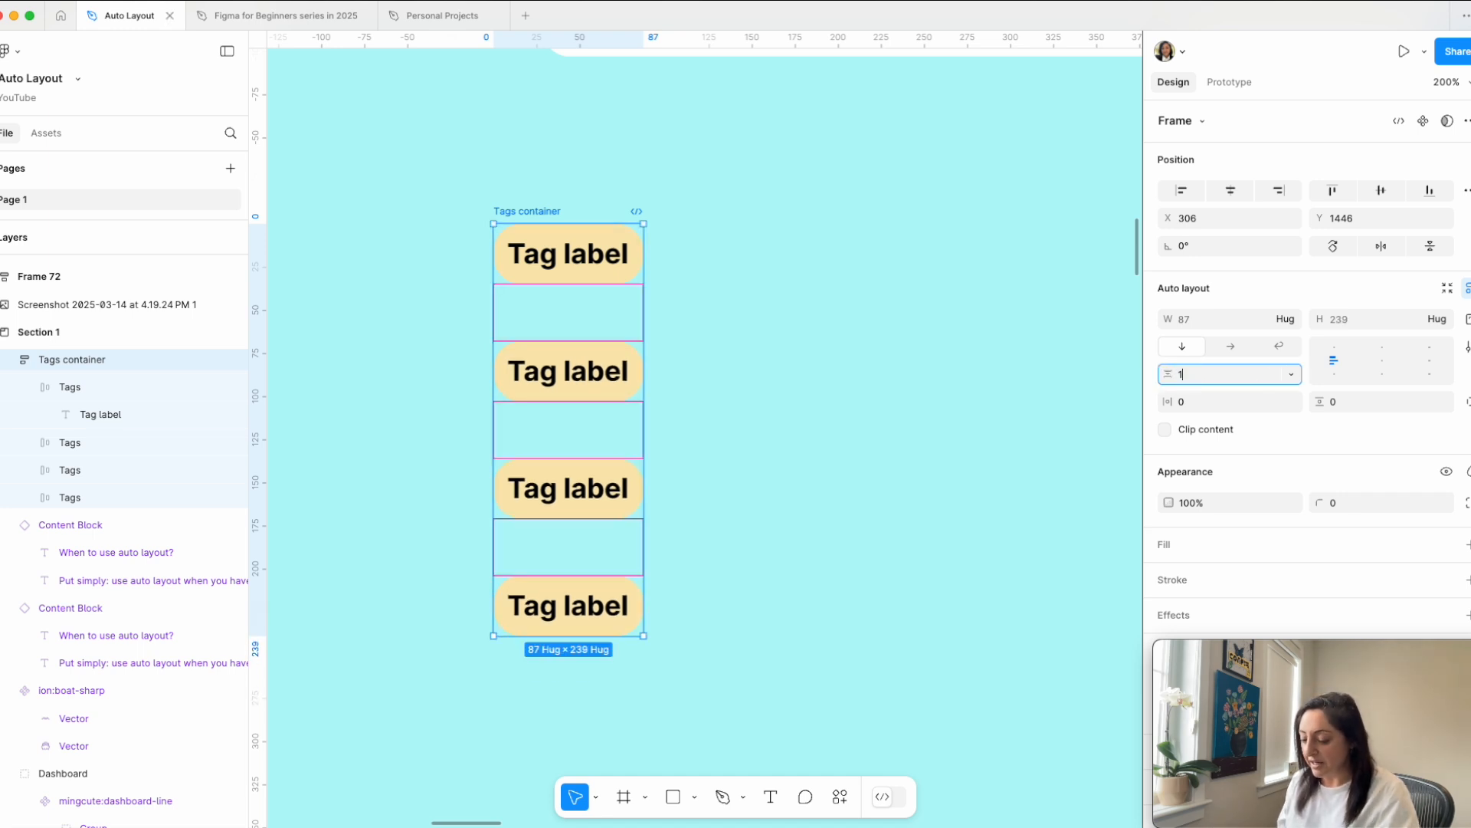
{"action": "key", "text": "Return"}
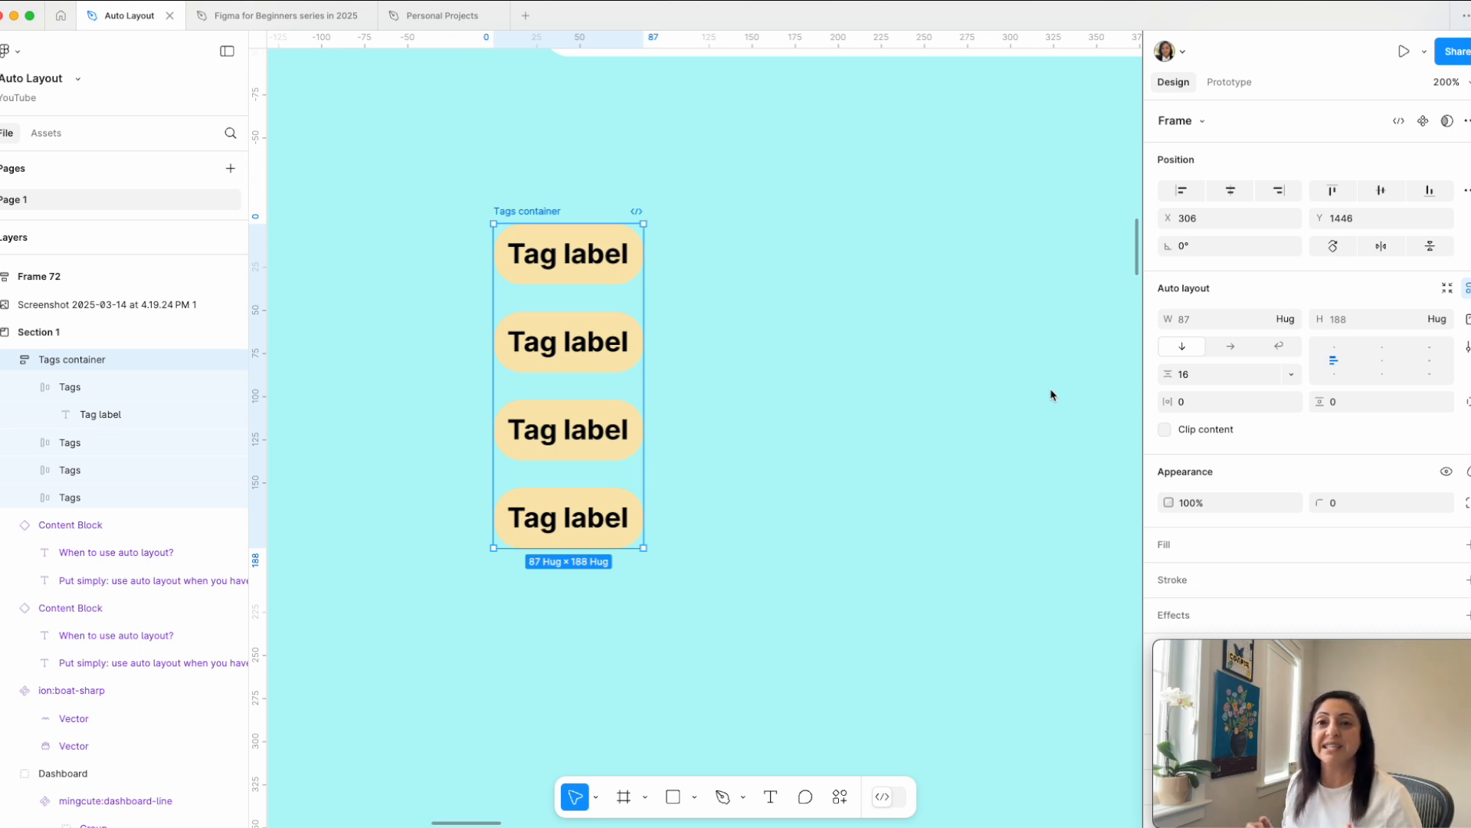
Step: Set the Tags container's horizontal padding to 16 and its vertical padding to 24
{"action": "left_click", "coordinate": [1195, 408]}
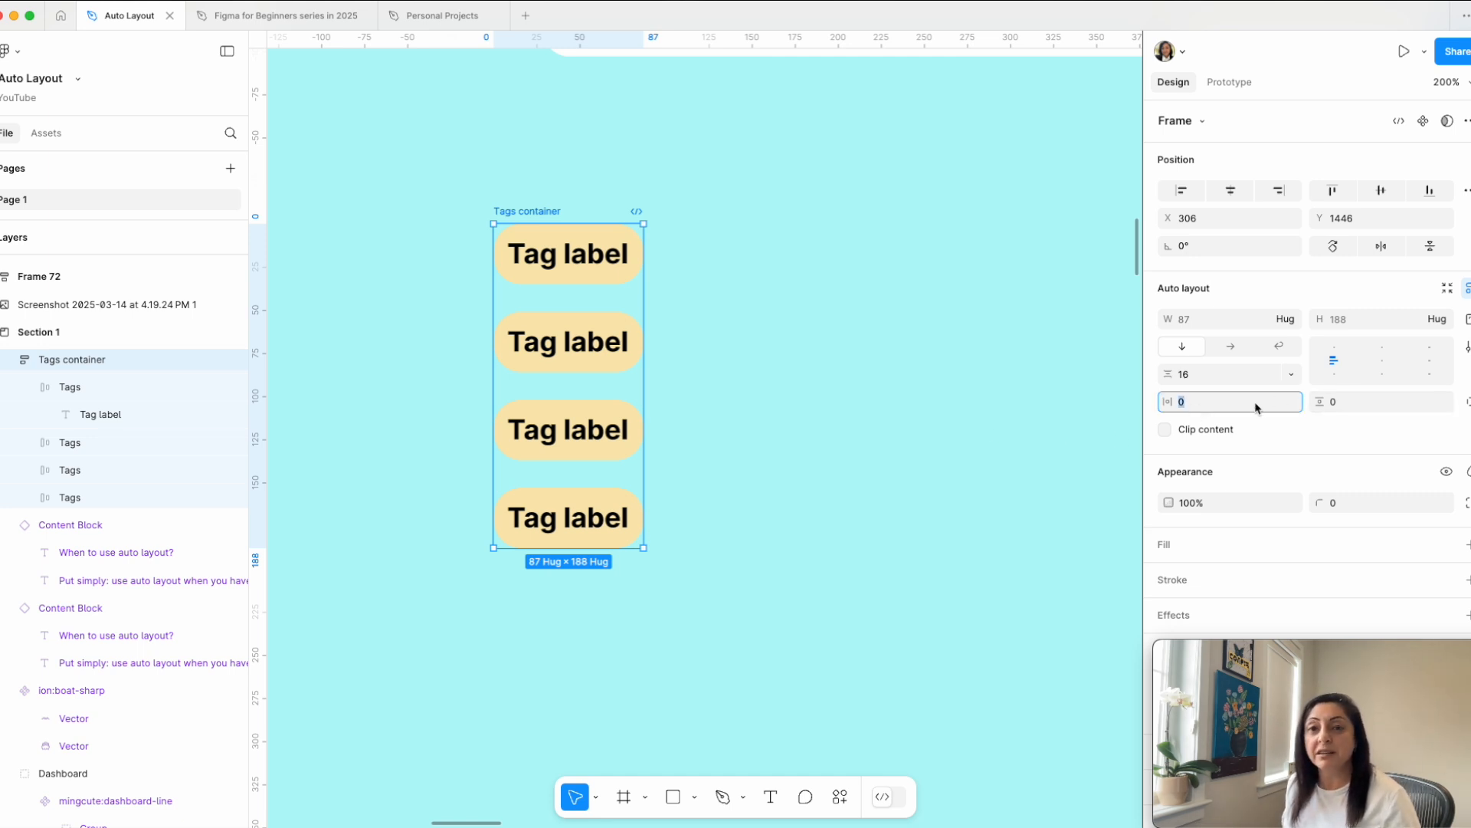
{"action": "left_click", "coordinate": [982, 428]}
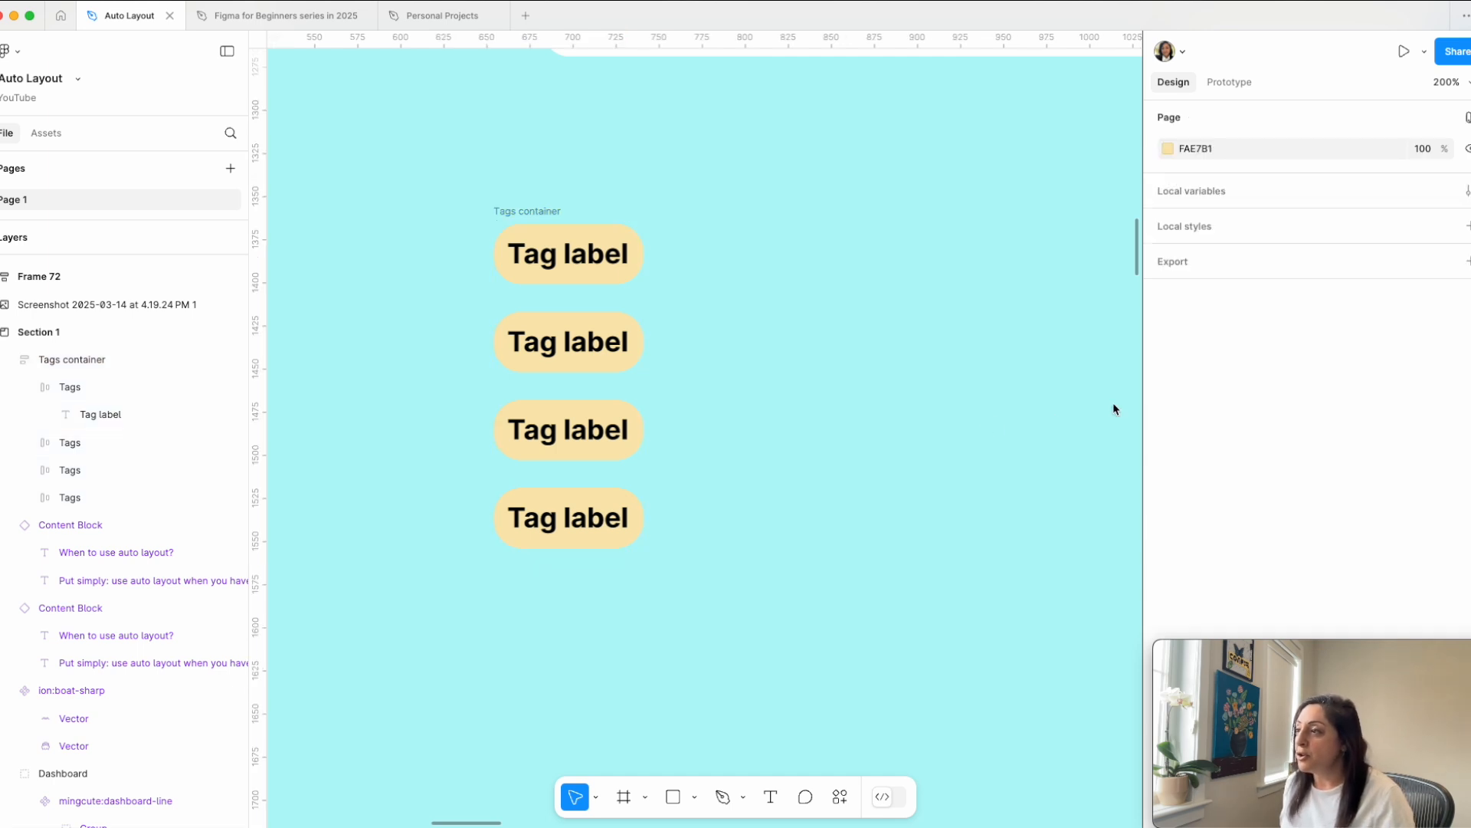
{"action": "left_click", "coordinate": [530, 203]}
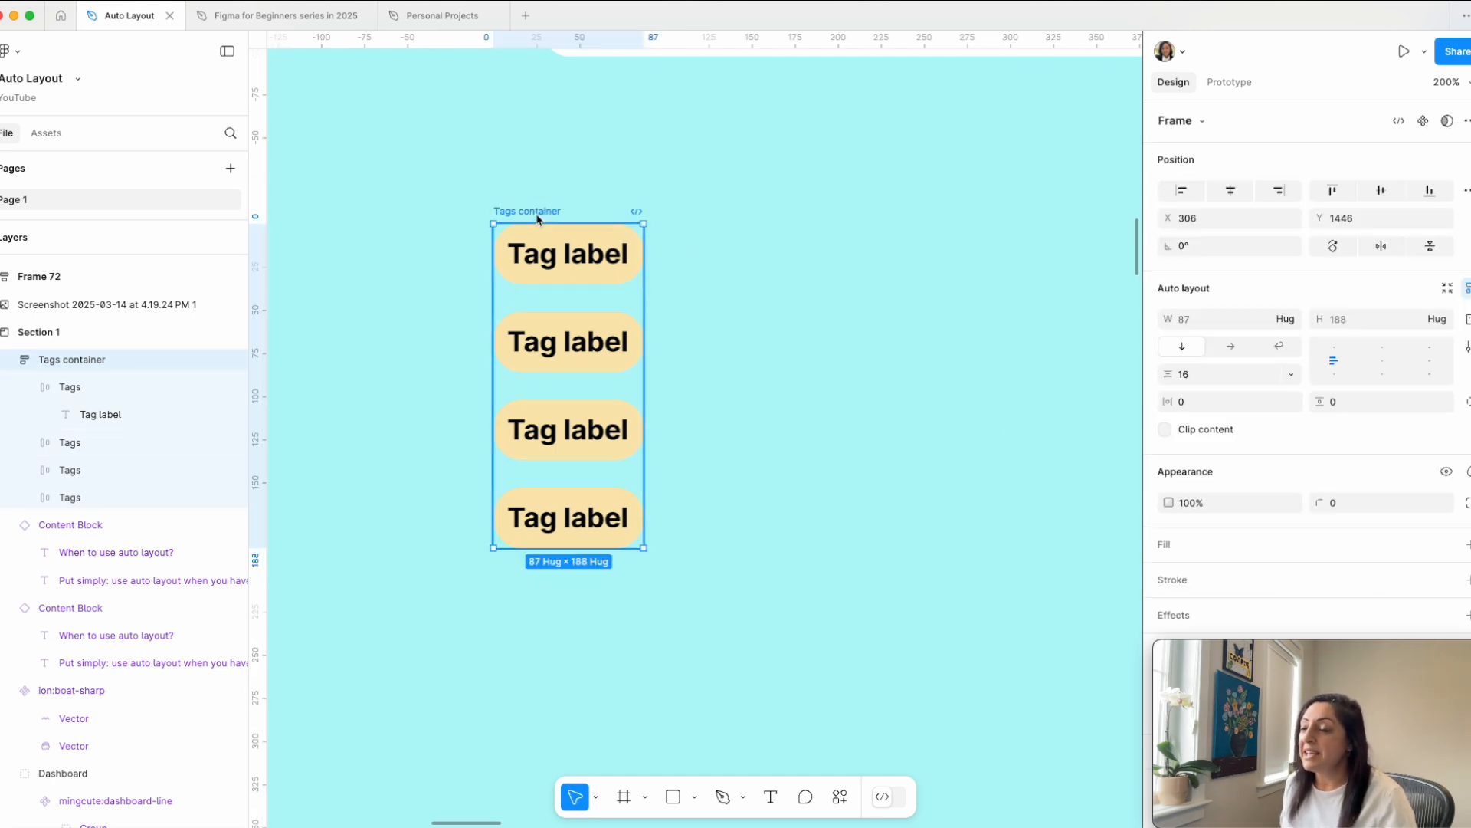
{"action": "left_click", "coordinate": [1189, 409]}
{"action": "type", "text": "16"}
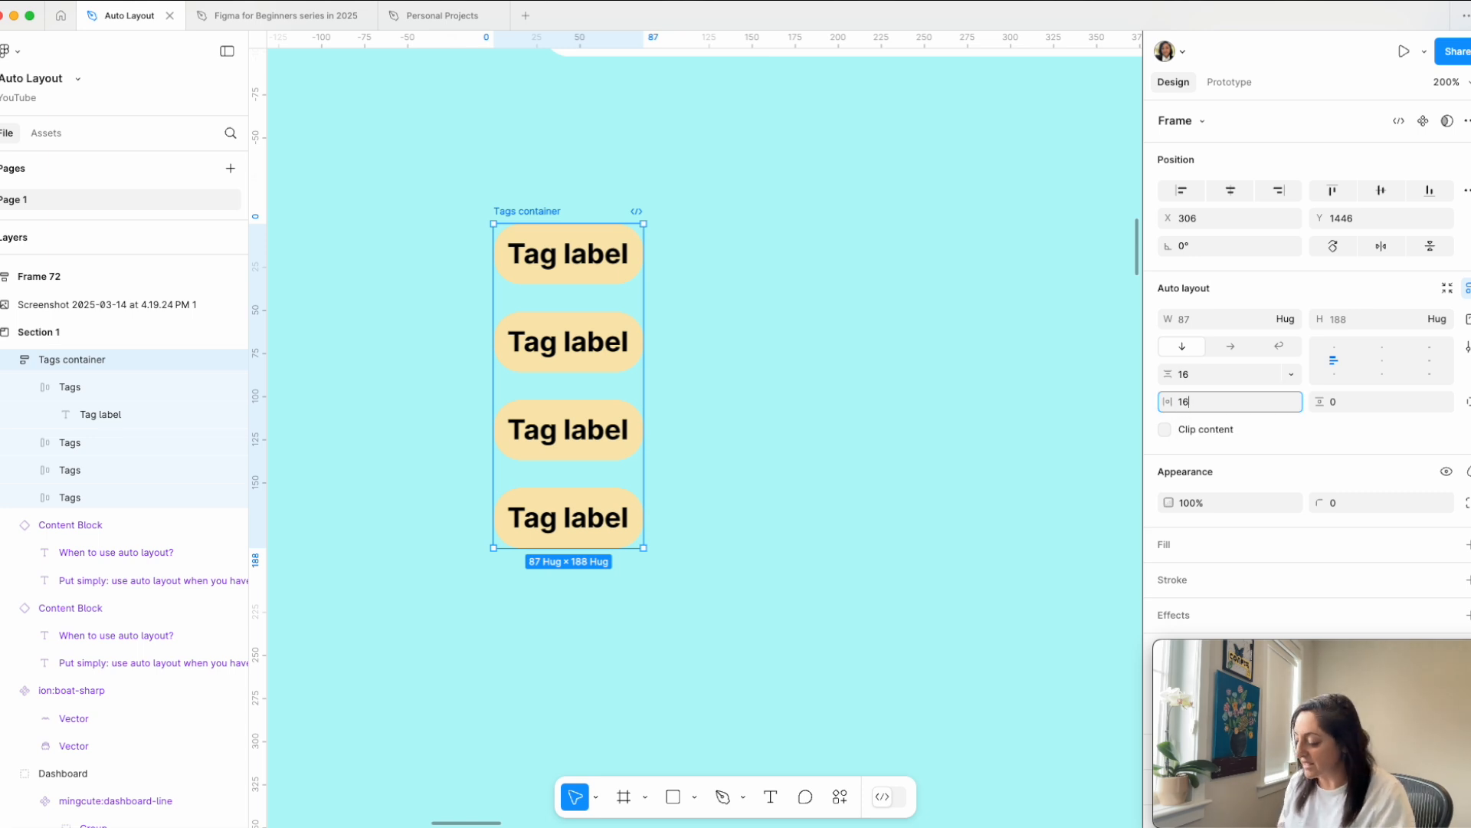
{"action": "key", "text": "Return"}
{"action": "left_click", "coordinate": [1368, 402]}
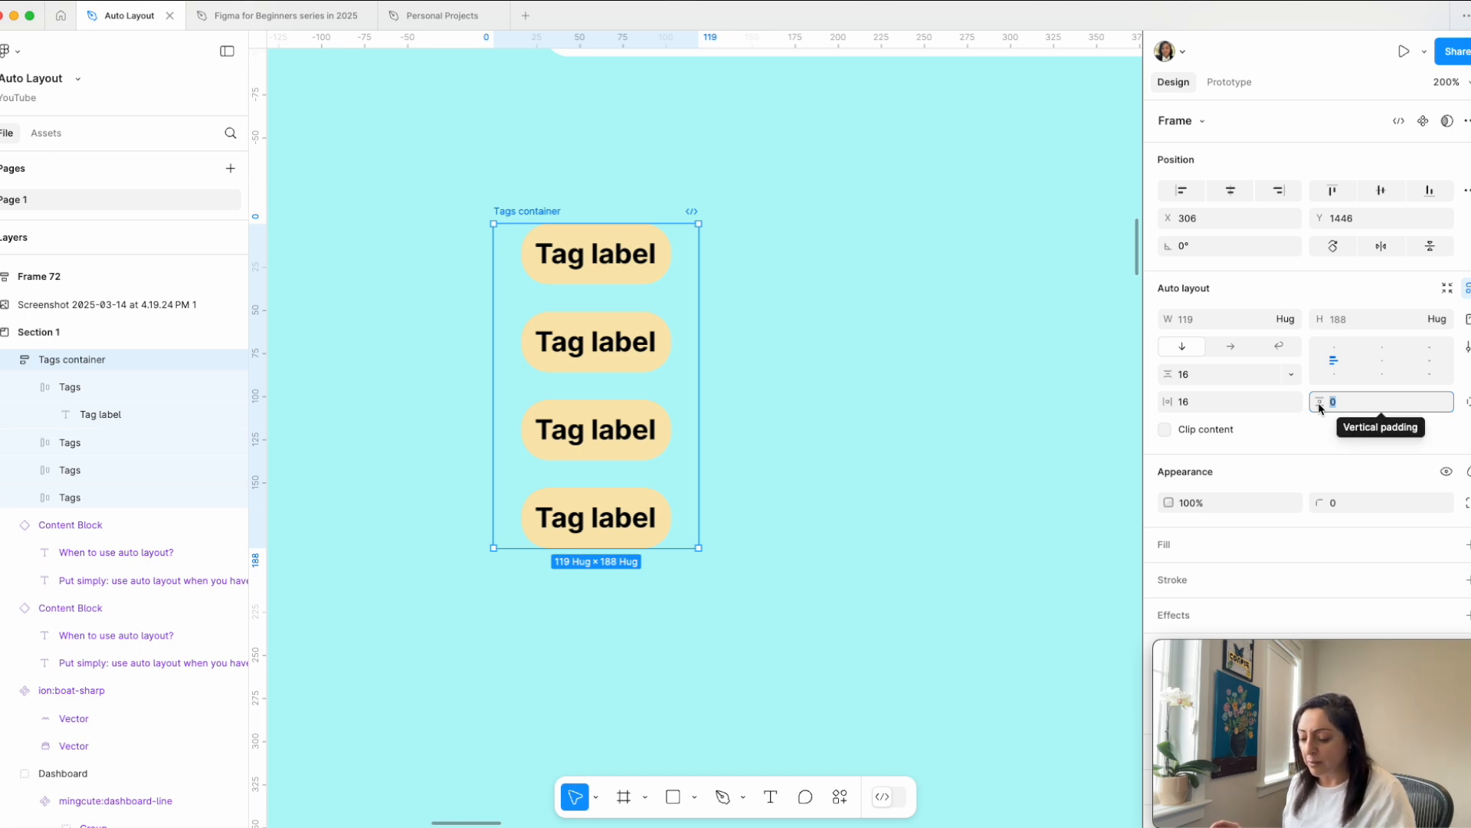
{"action": "type", "text": "24"}
{"action": "key", "text": "Return"}
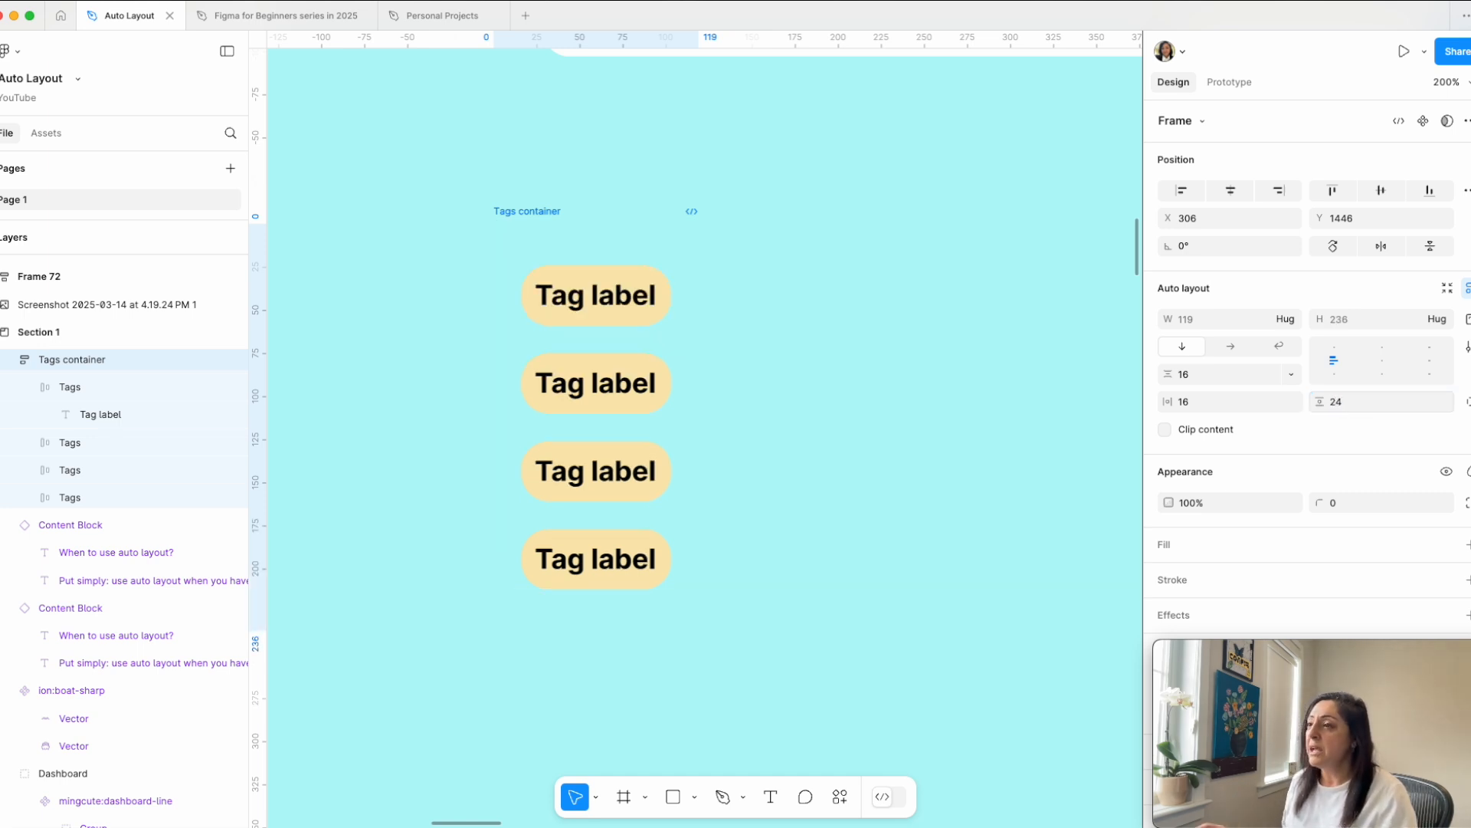
Step: Add a white FFFFFF fill to the Tags container and set its corner radius to 10
{"action": "left_click", "coordinate": [563, 297]}
{"action": "left_click", "coordinate": [541, 221]}
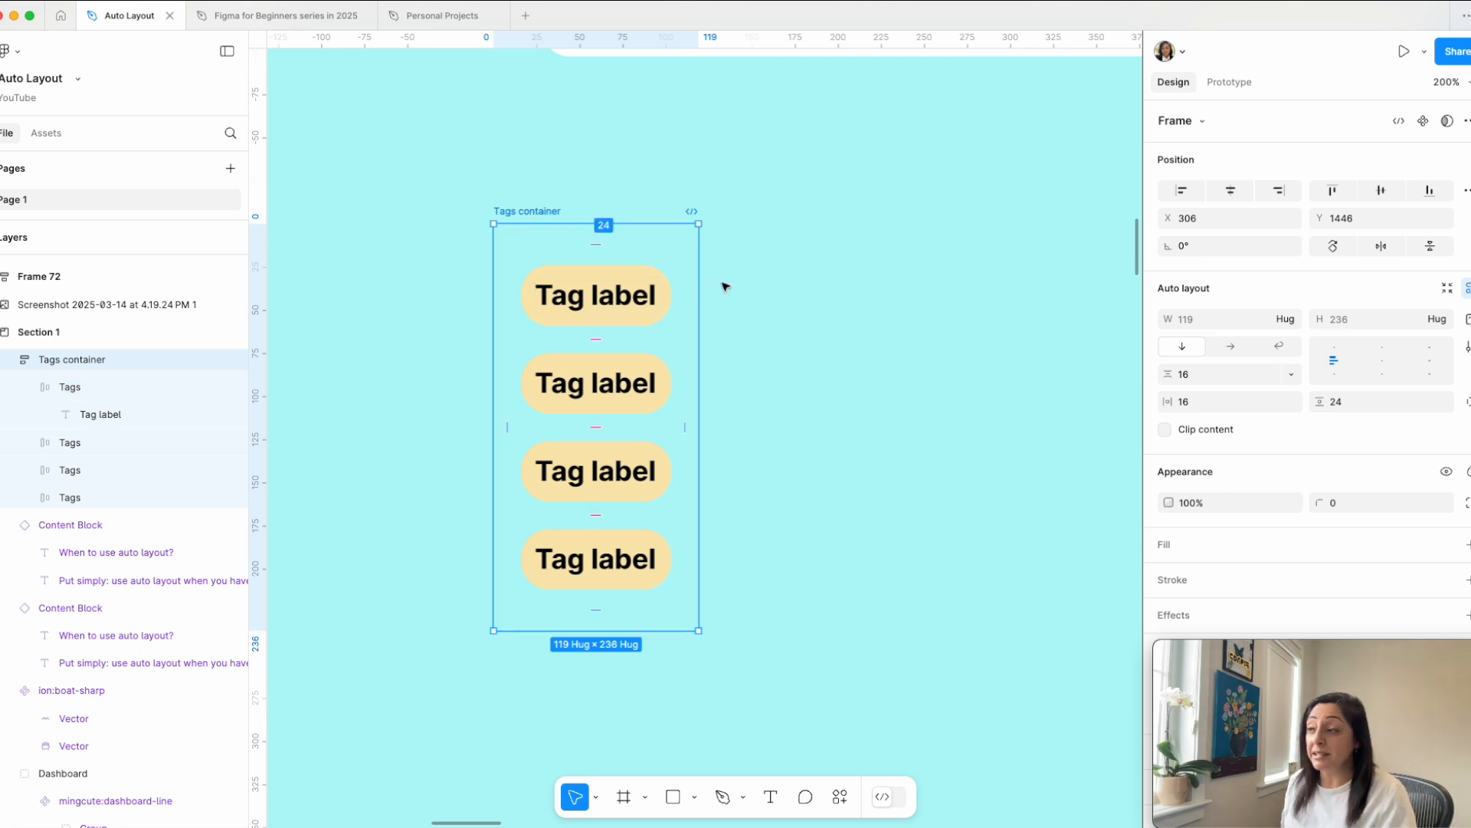
{"action": "left_click", "coordinate": [1466, 546]}
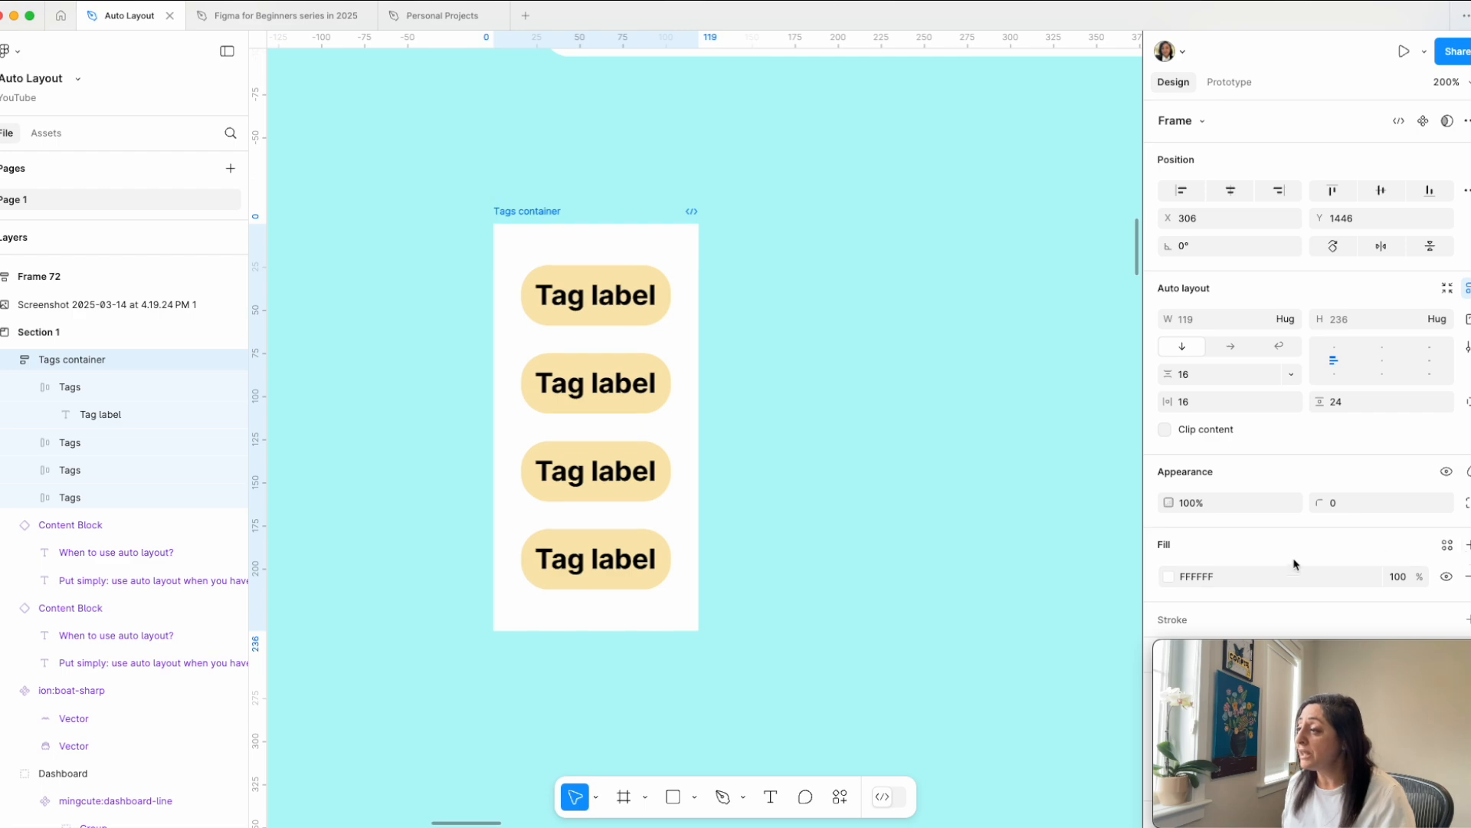
{"action": "left_click", "coordinate": [1363, 506]}
{"action": "type", "text": "1"}
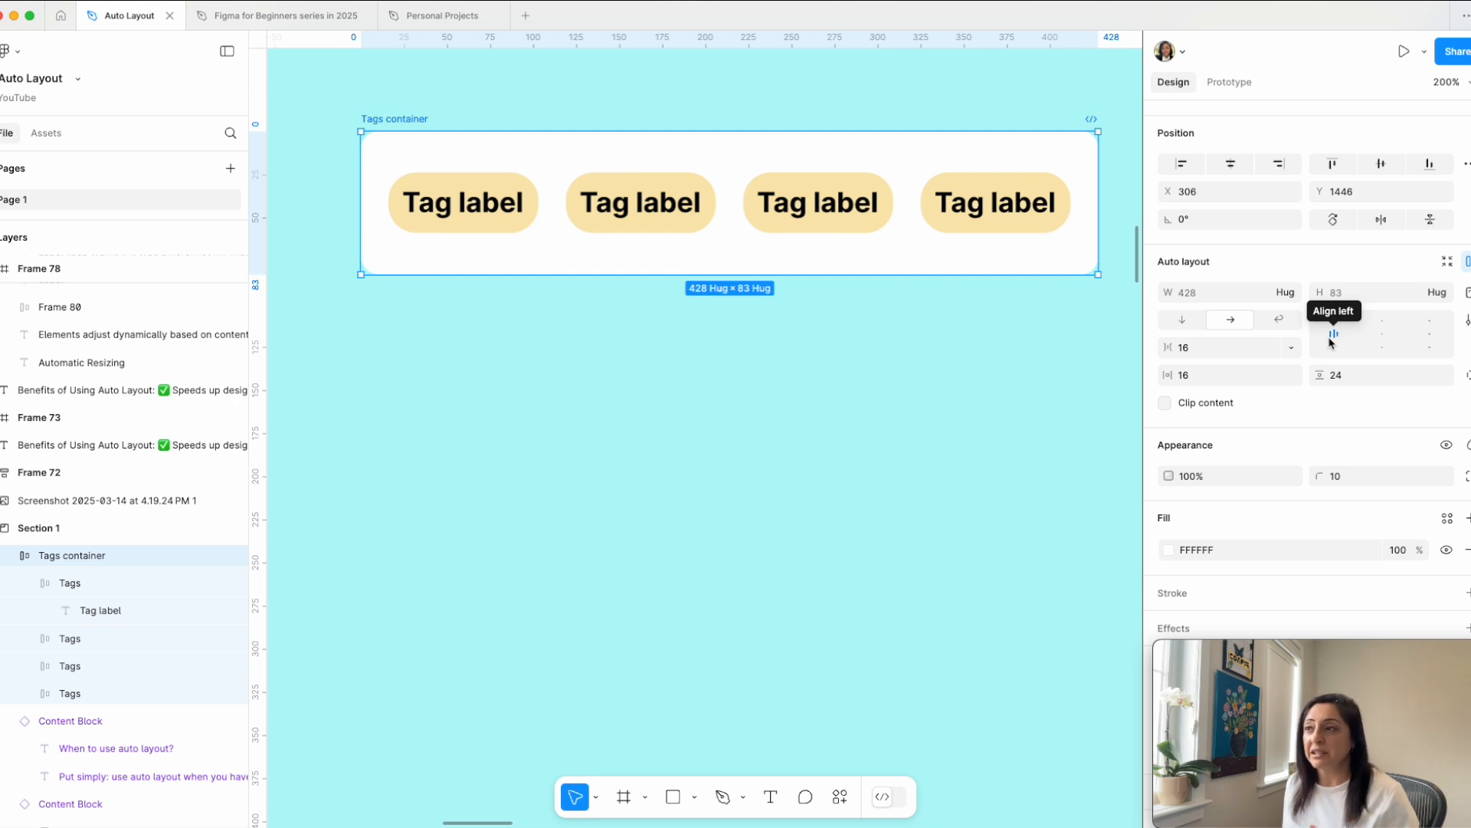
Step: Align the Tags container's contents top left and extend the container's height to about 314
{"action": "left_click", "coordinate": [1337, 322]}
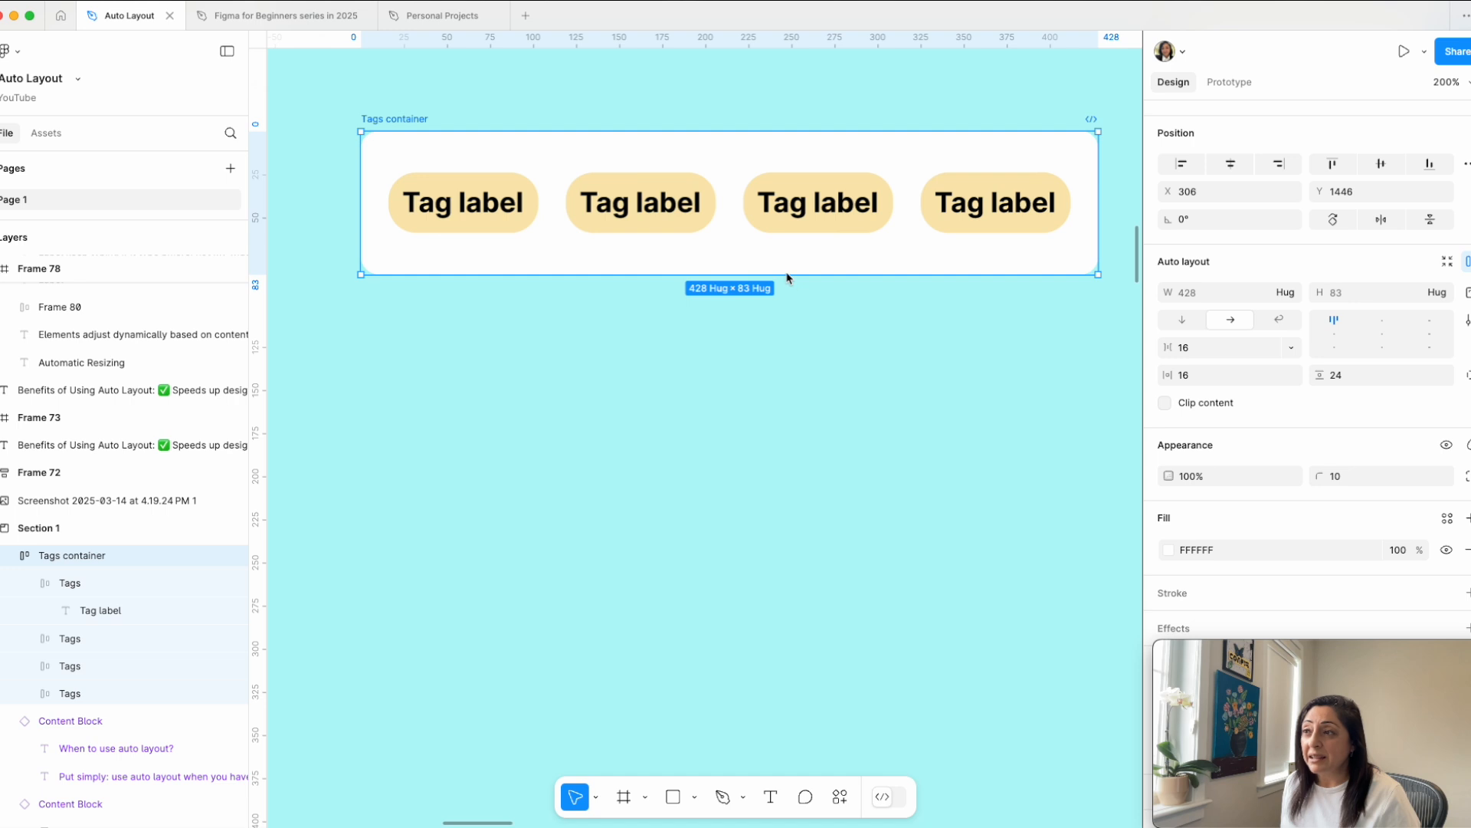
{"action": "left_click_drag", "start_coordinate": [789, 274], "coordinate": [849, 674]}
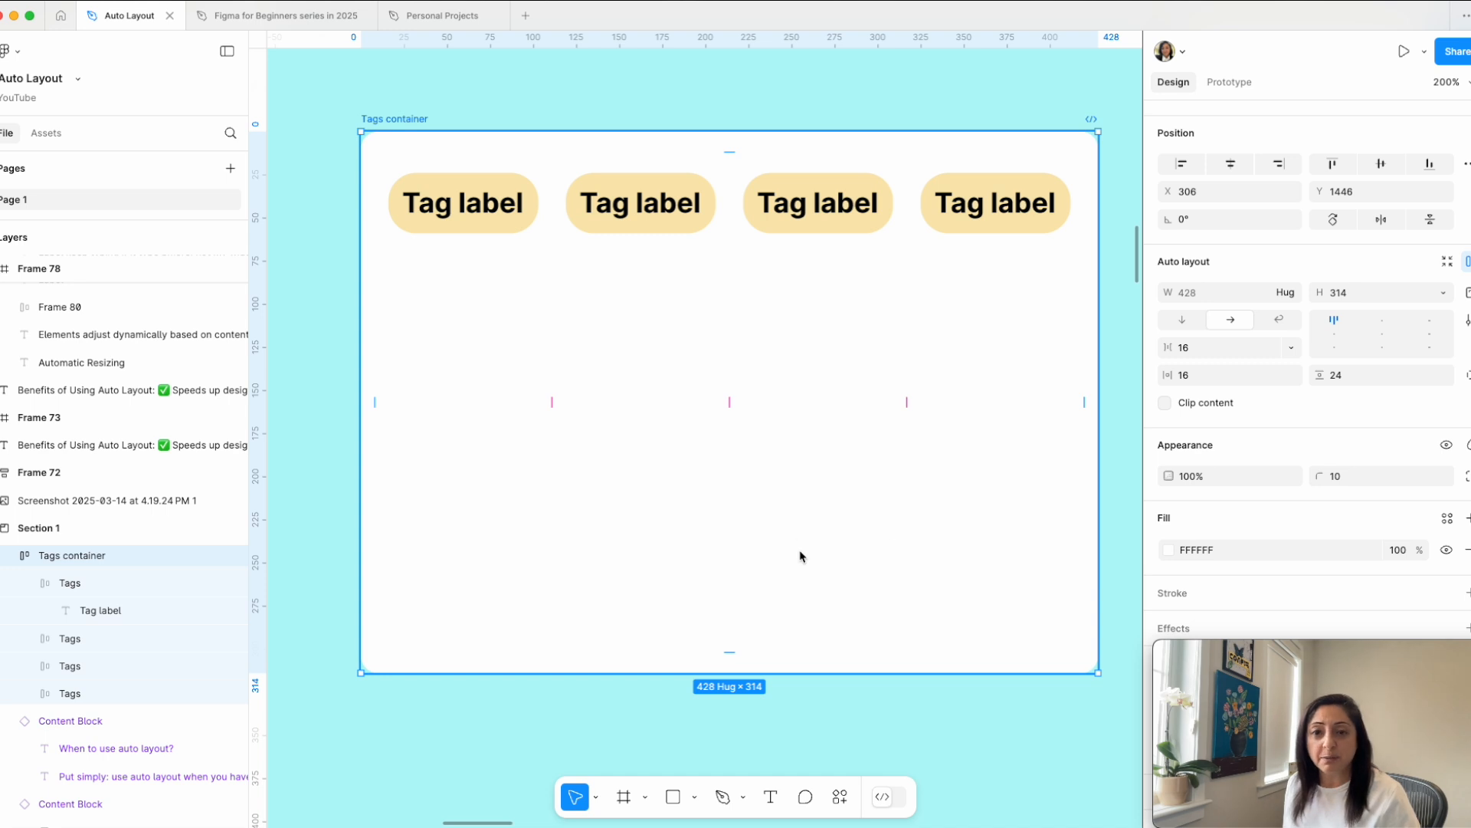
Step: Shorten the Tags container to a height of about 274 and align its contents bottom left
{"action": "left_click", "coordinate": [1393, 296]}
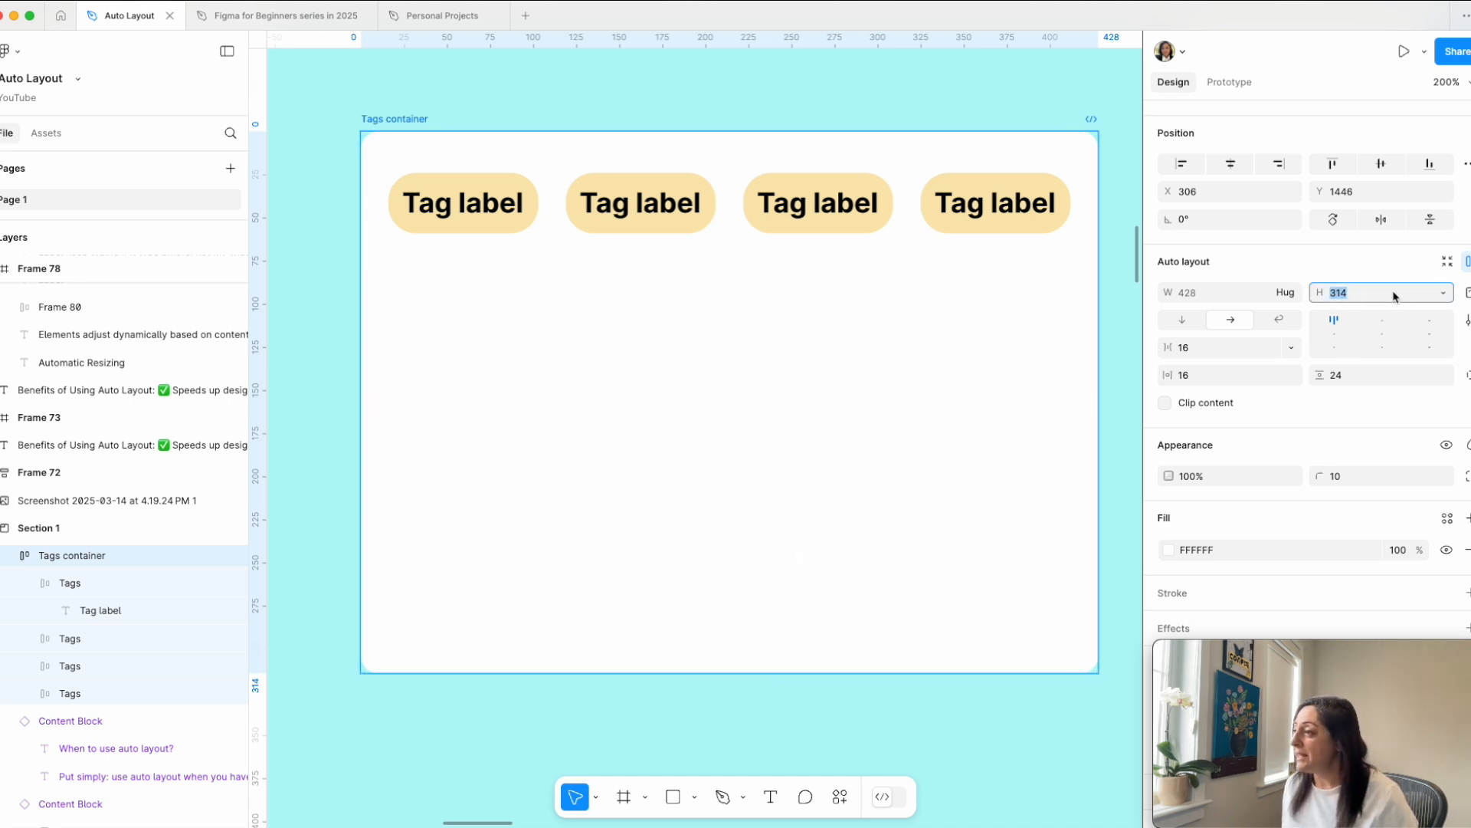
{"action": "left_click", "coordinate": [1444, 292]}
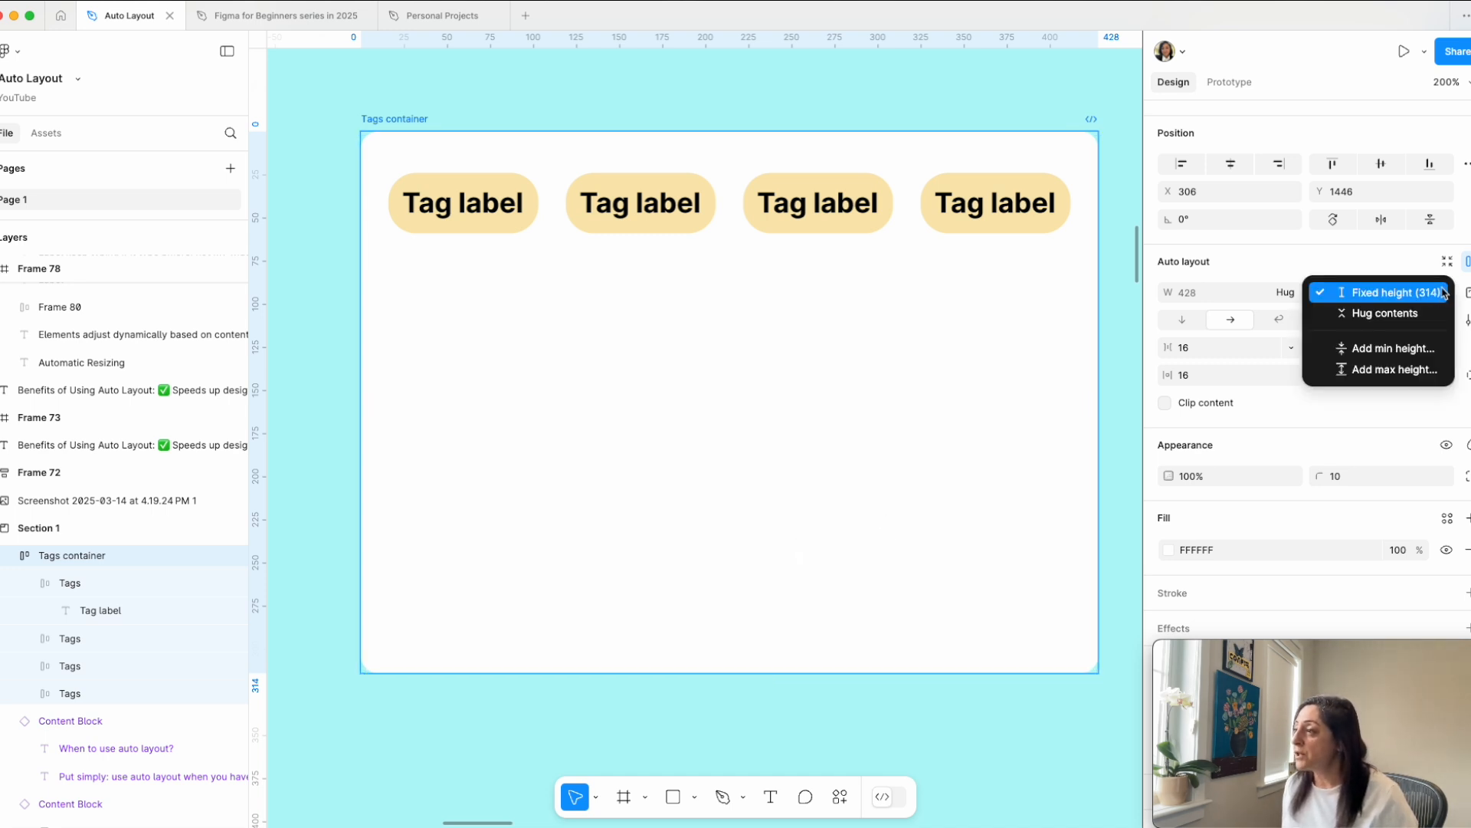
{"action": "left_click", "coordinate": [1386, 313]}
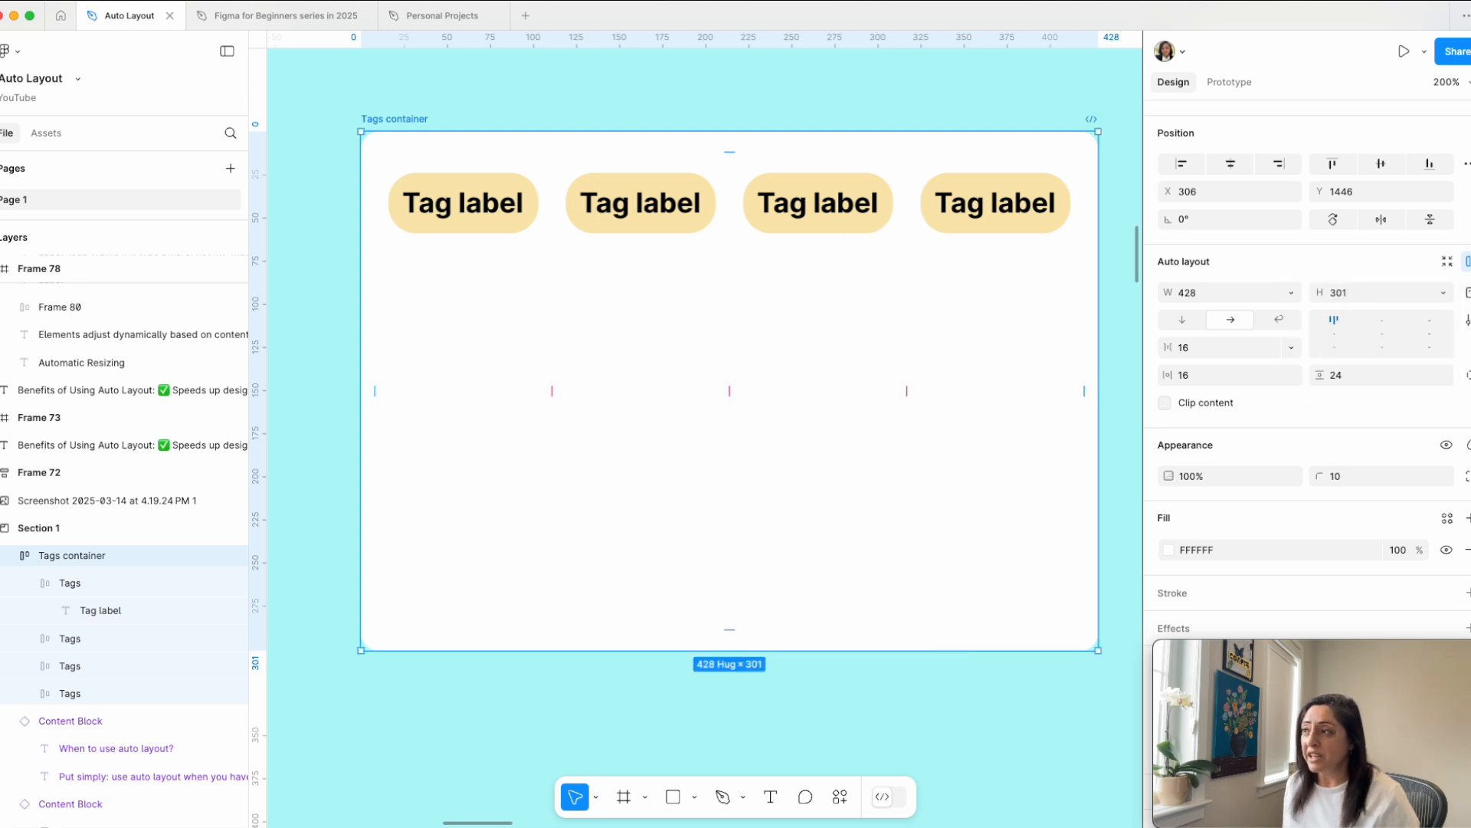
{"action": "left_click_drag", "start_coordinate": [914, 652], "coordinate": [939, 604]}
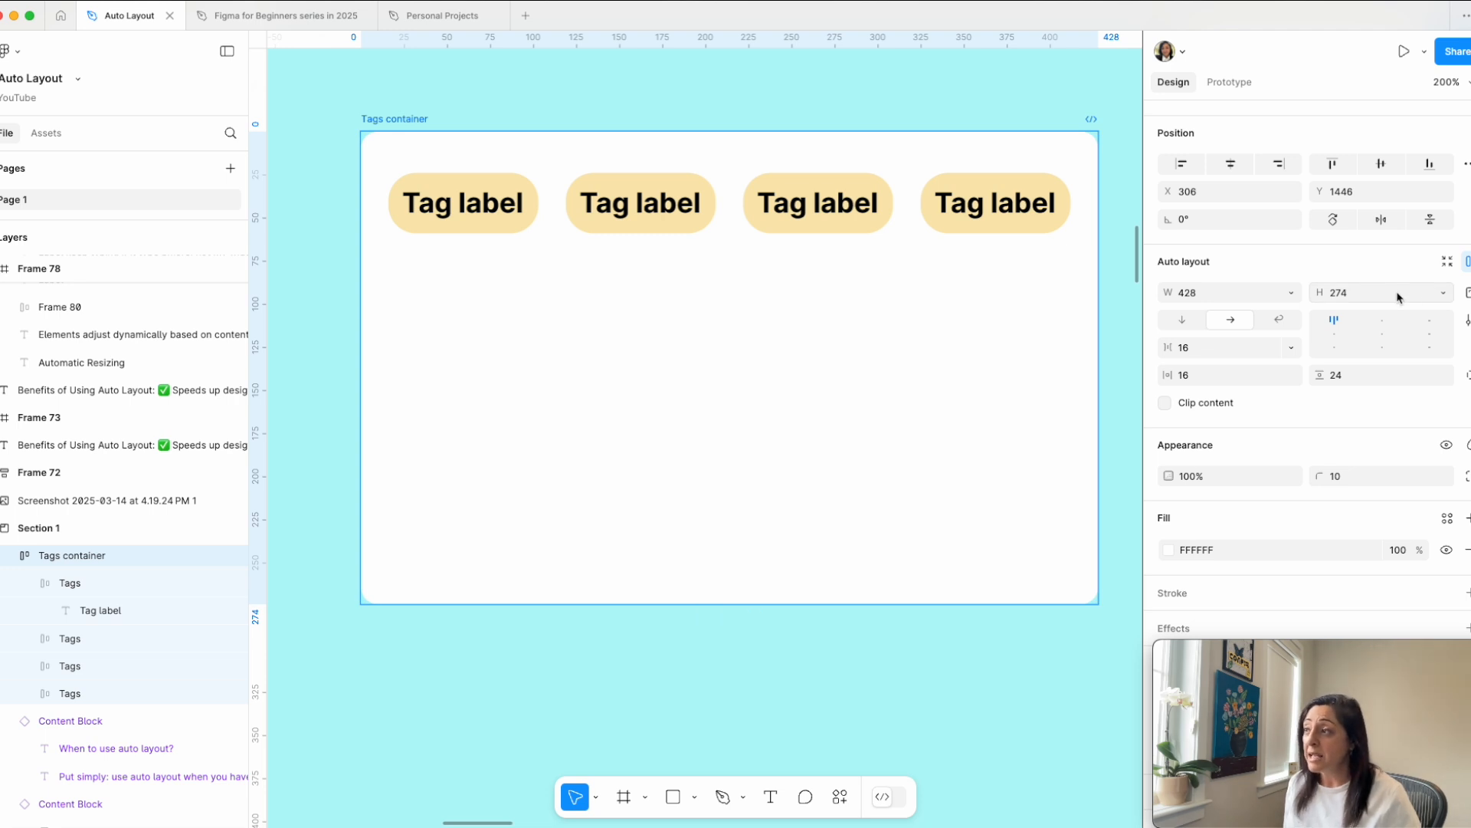
{"action": "left_click", "coordinate": [1340, 338]}
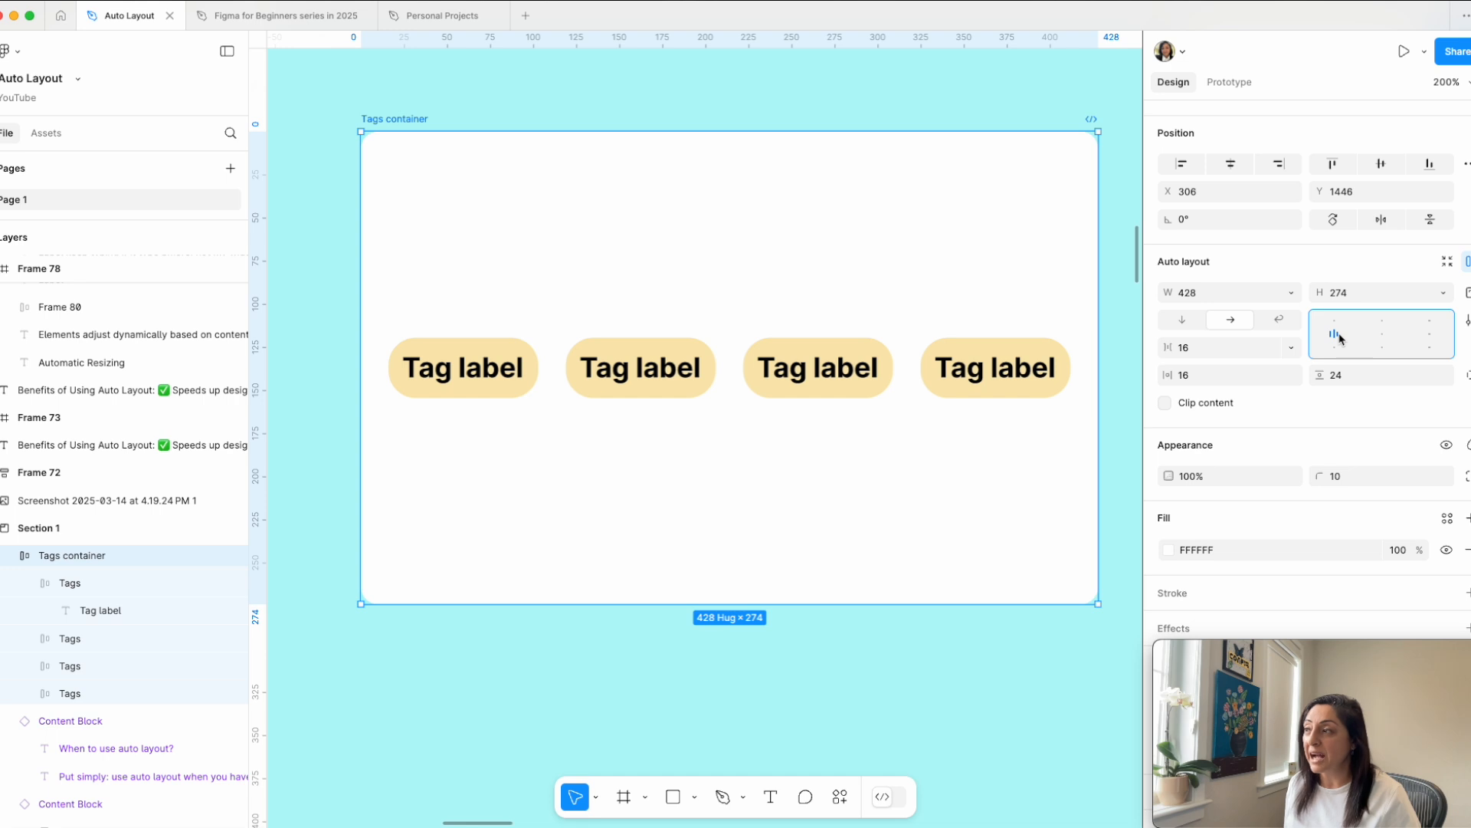
{"action": "left_click", "coordinate": [1338, 350]}
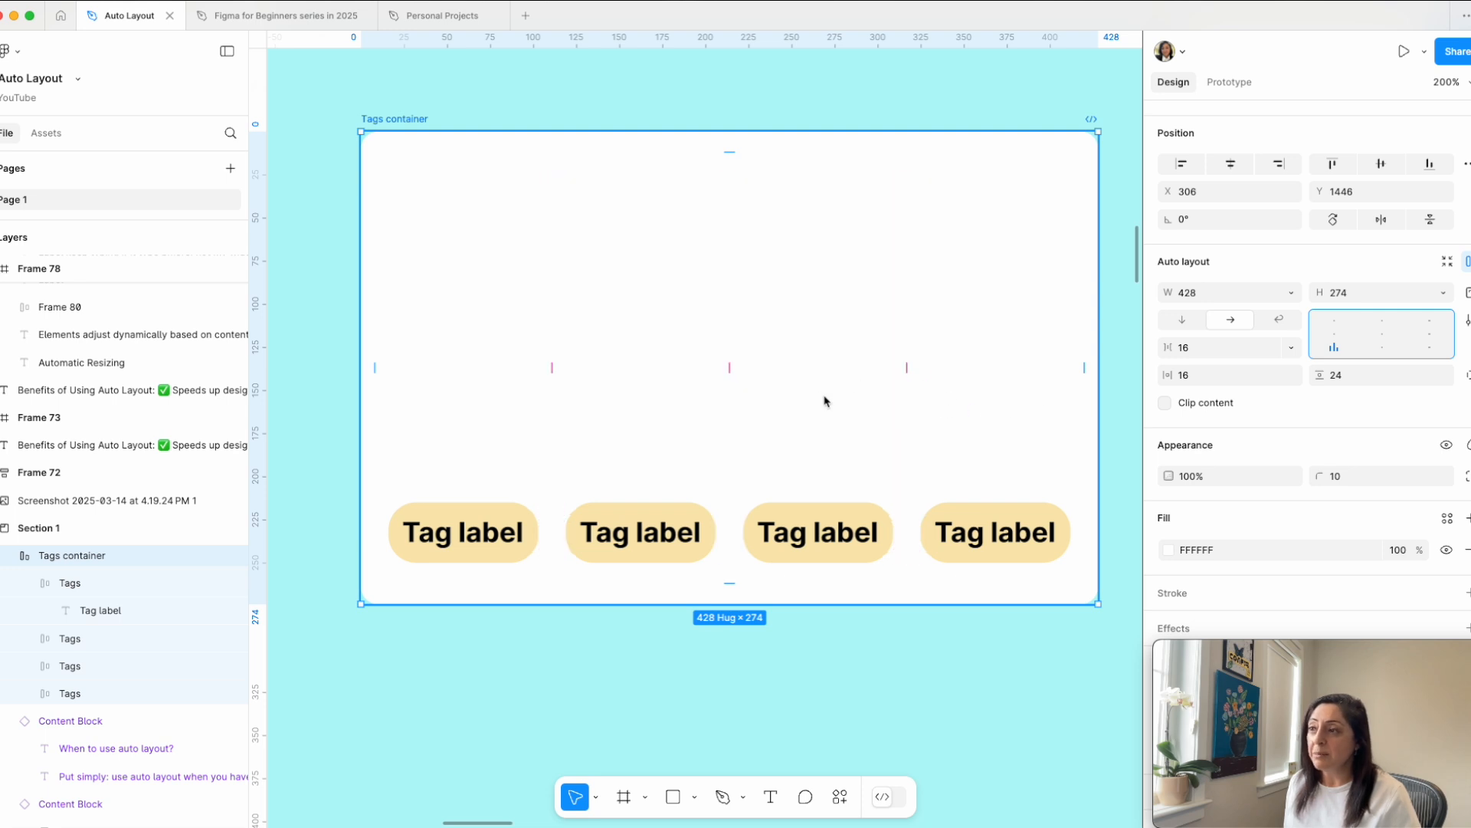
Step: Widen the Tags container to about 784
{"action": "left_click", "coordinate": [1225, 294]}
{"action": "left_click", "coordinate": [1292, 292]}
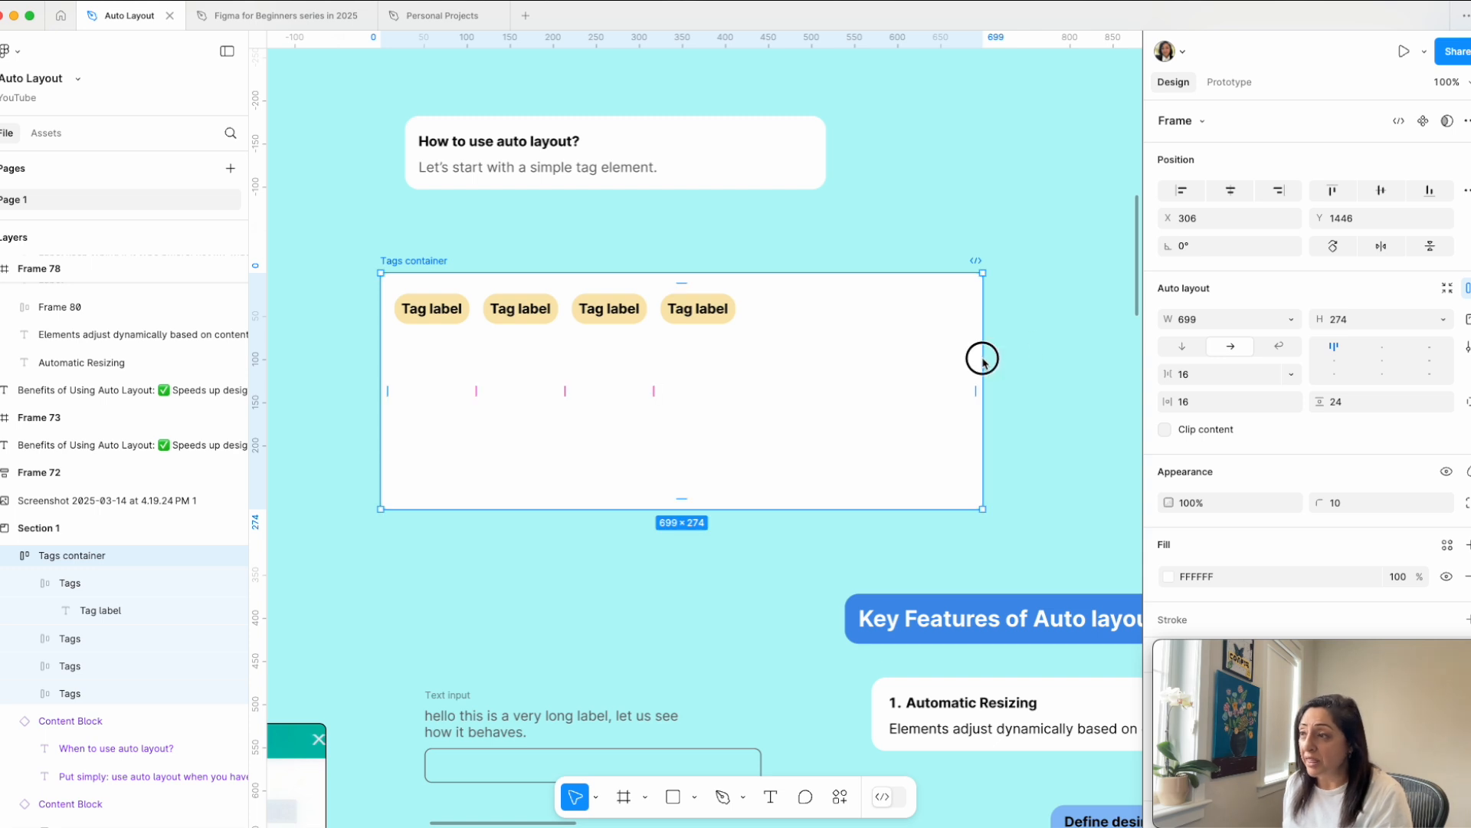
{"action": "left_click_drag", "start_coordinate": [983, 359], "coordinate": [1056, 360]}
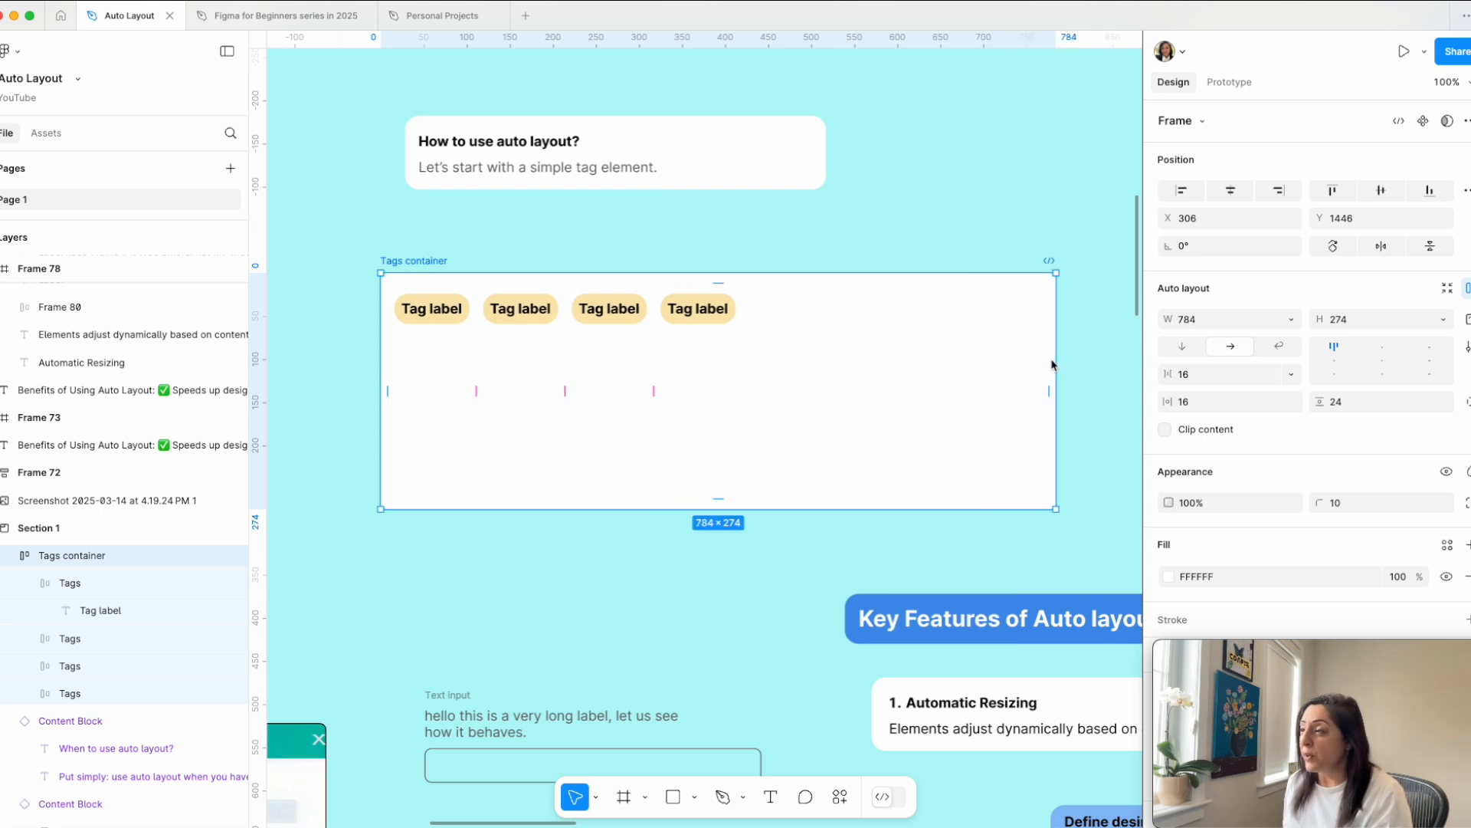
Step: Switch the Tags container's alignment through top center and top right, ending on top left
{"action": "left_click", "coordinate": [1383, 346]}
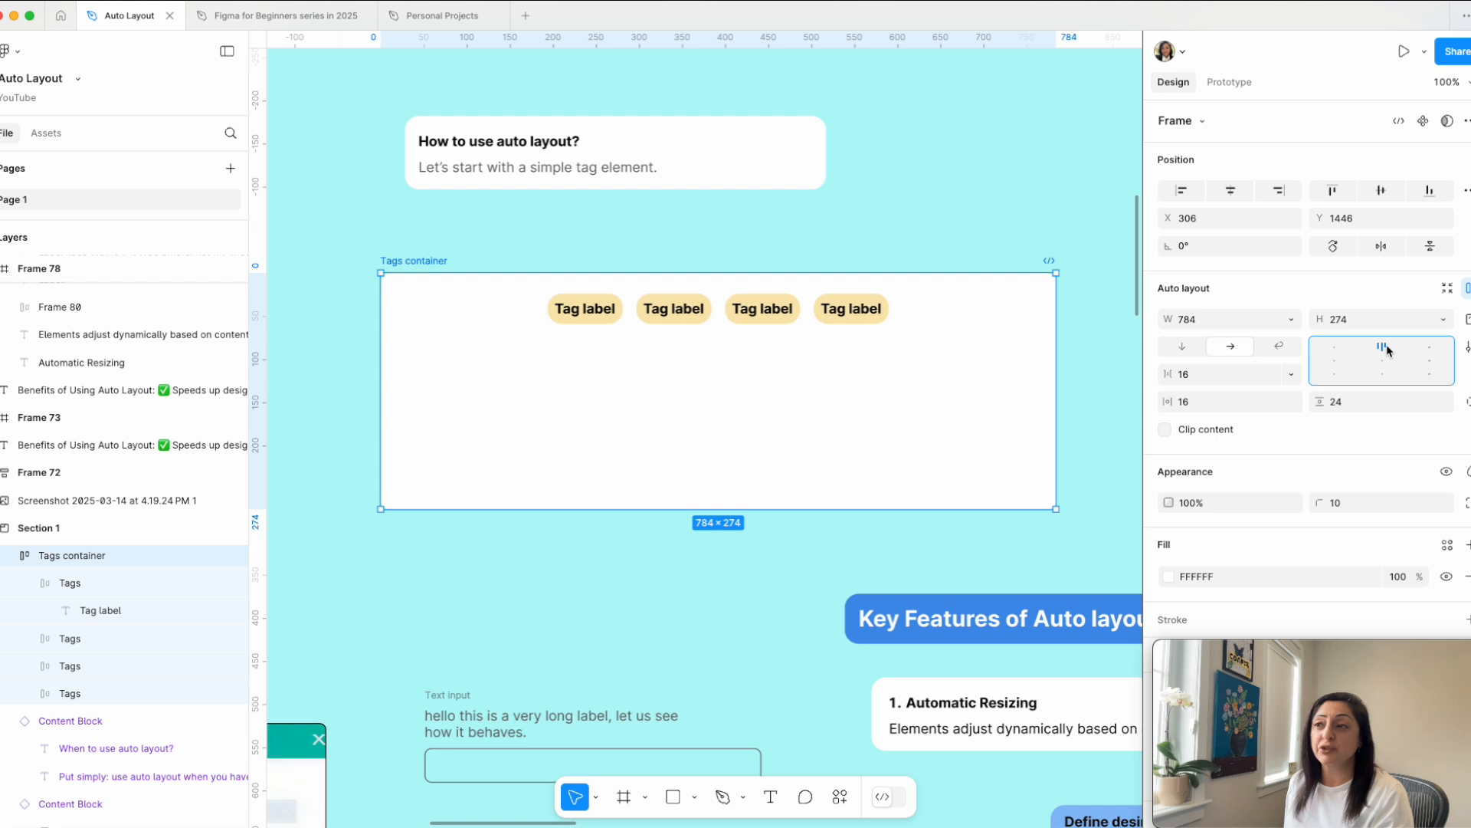
{"action": "left_click", "coordinate": [1430, 348]}
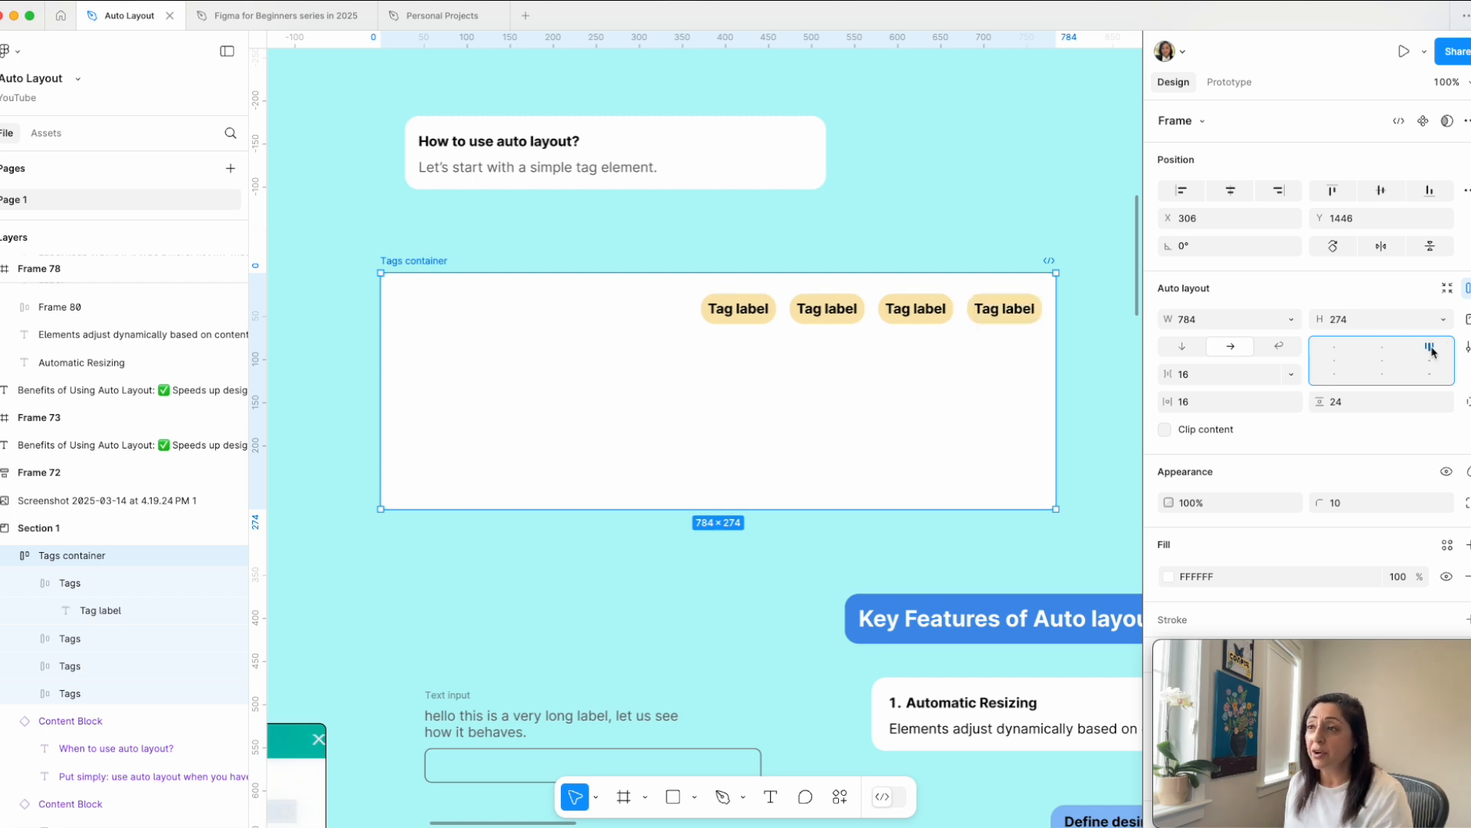
{"action": "left_click", "coordinate": [1334, 346]}
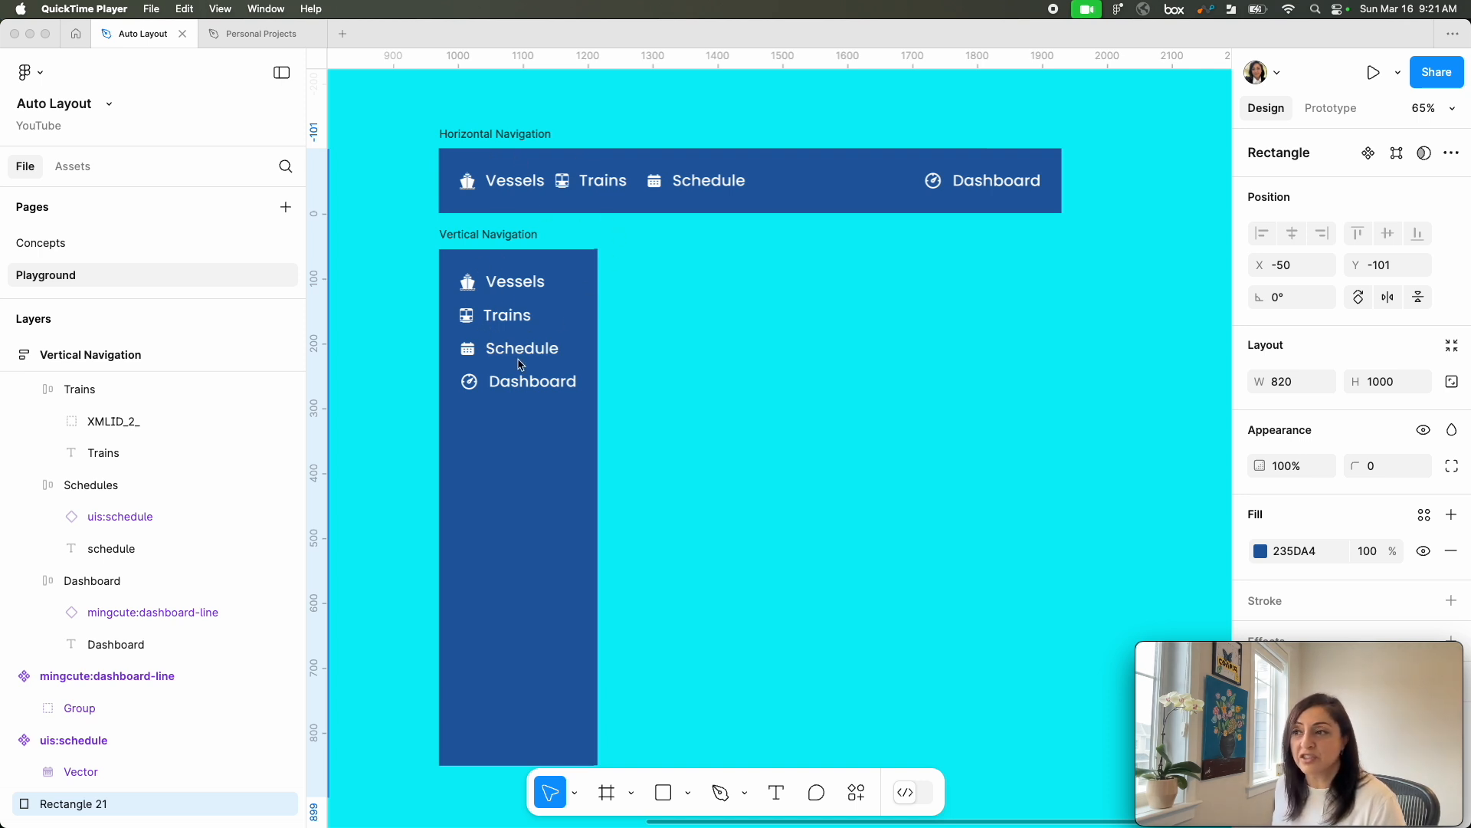
Step: Move the large blue rectangle to about X 114, Y -95 and add a text layer reading "Label" over it
{"action": "scroll", "coordinate": [740, 444], "scroll_direction": "up", "scroll_amount": 3}
{"action": "left_click_drag", "start_coordinate": [740, 444], "coordinate": [656, 394]}
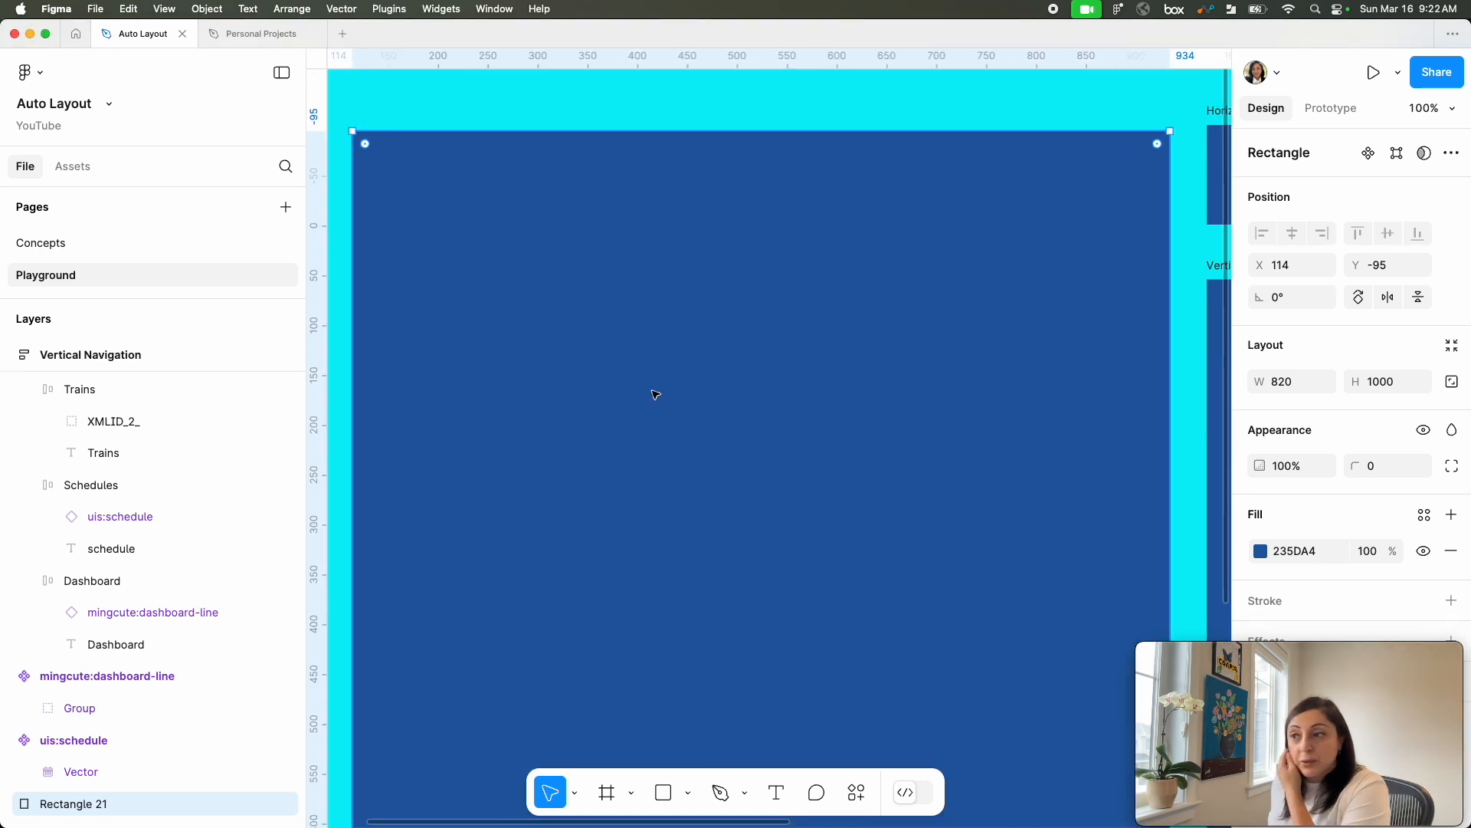
{"action": "key", "text": "t"}
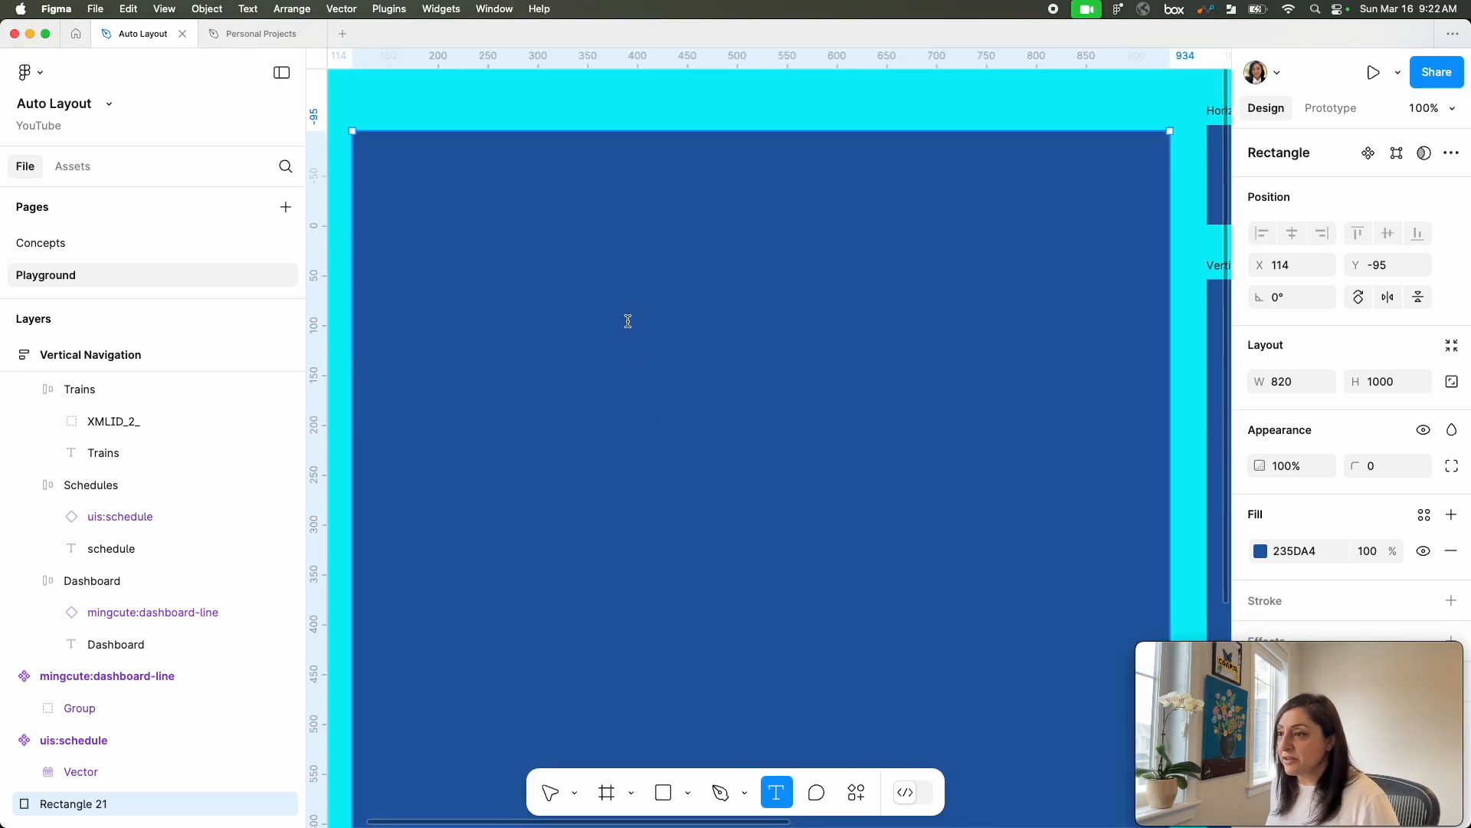
{"action": "left_click", "coordinate": [628, 321]}
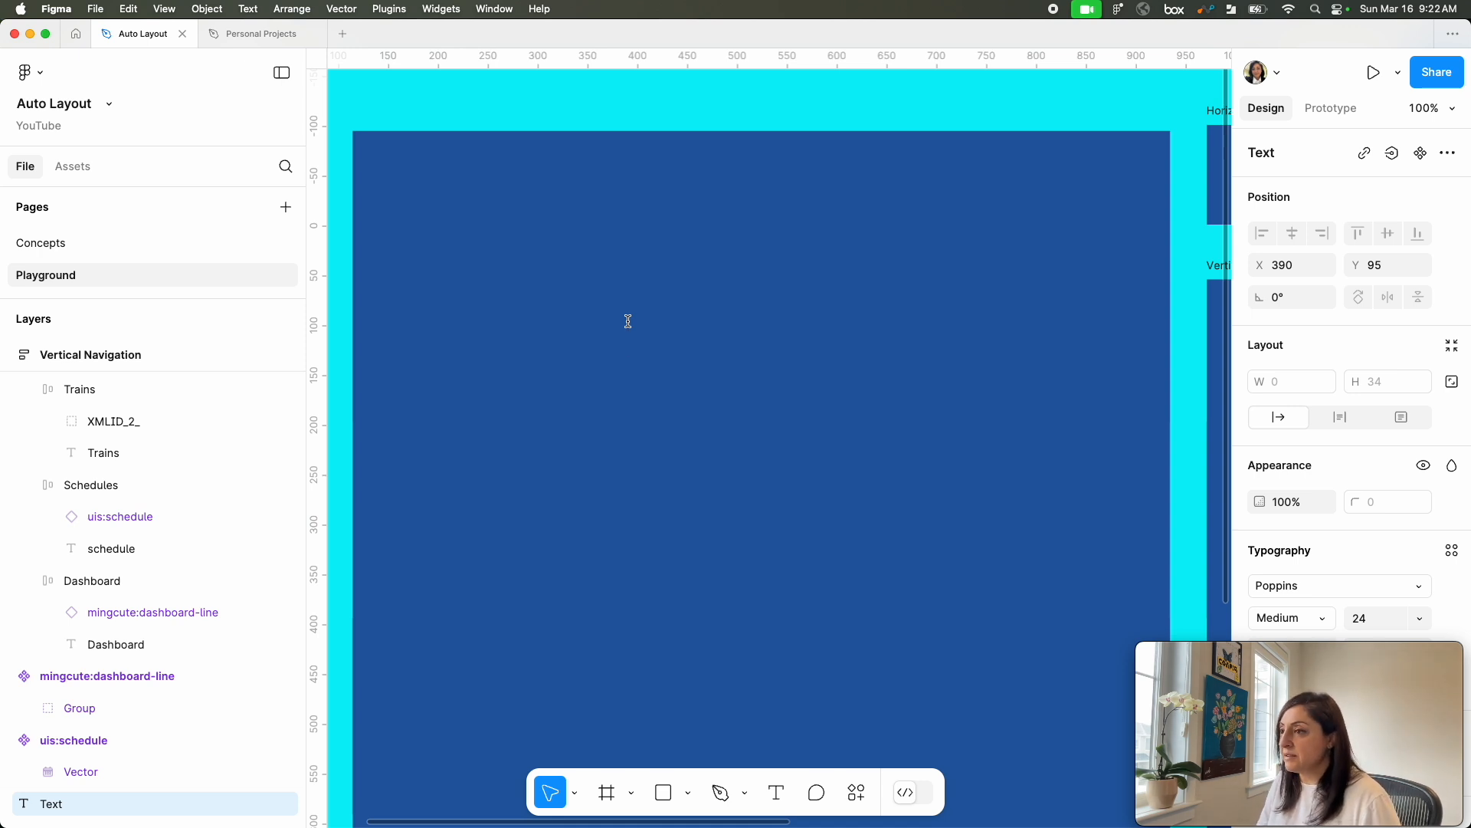
{"action": "type", "text": "Label"}
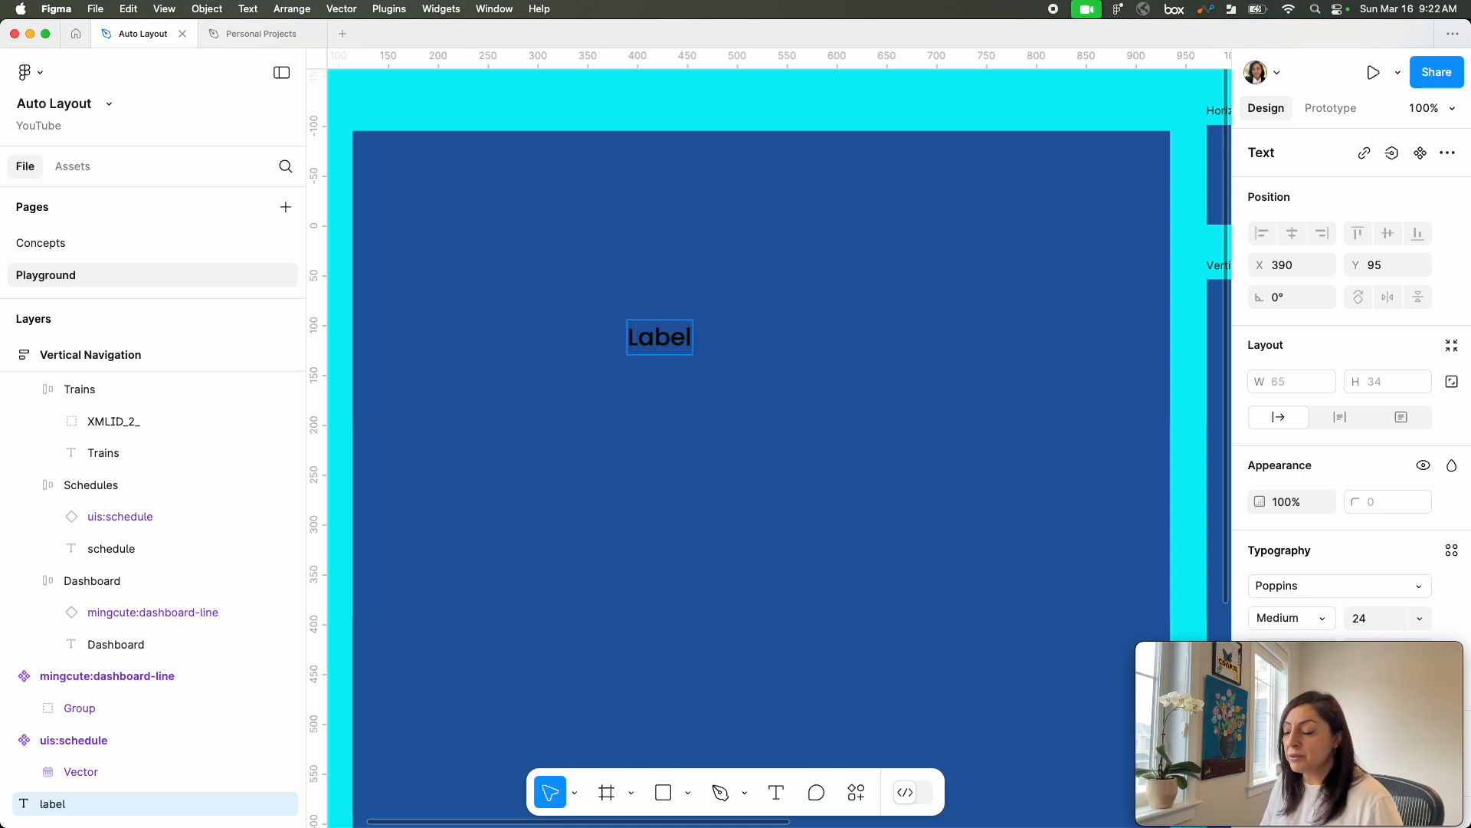
{"action": "key", "text": "Escape"}
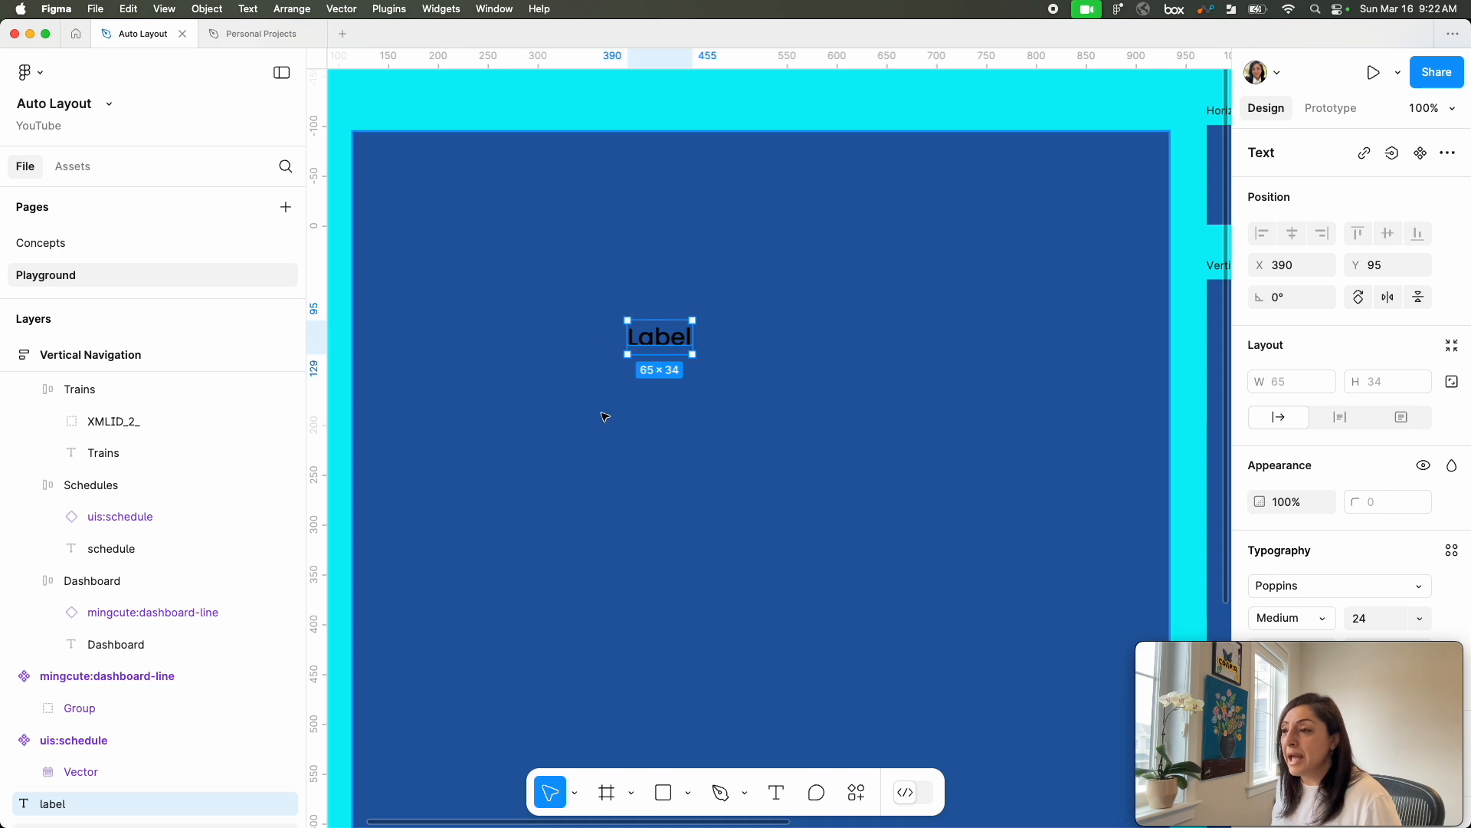
Step: Search Iconify for "dashboard" and import the mingcute:dashboard-line icon as a component
{"action": "left_click", "coordinate": [856, 794]}
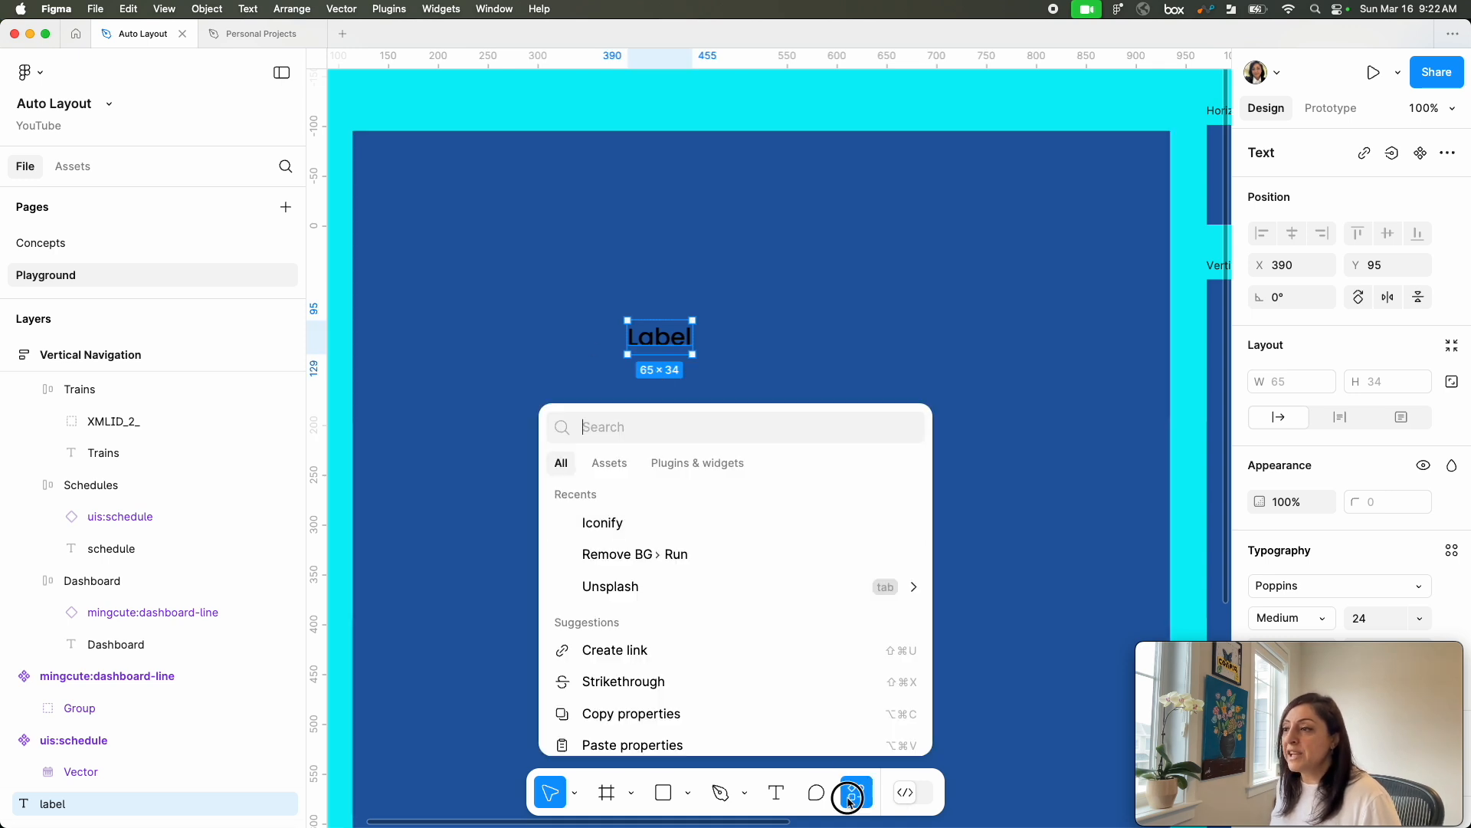
{"action": "left_click", "coordinate": [633, 529]}
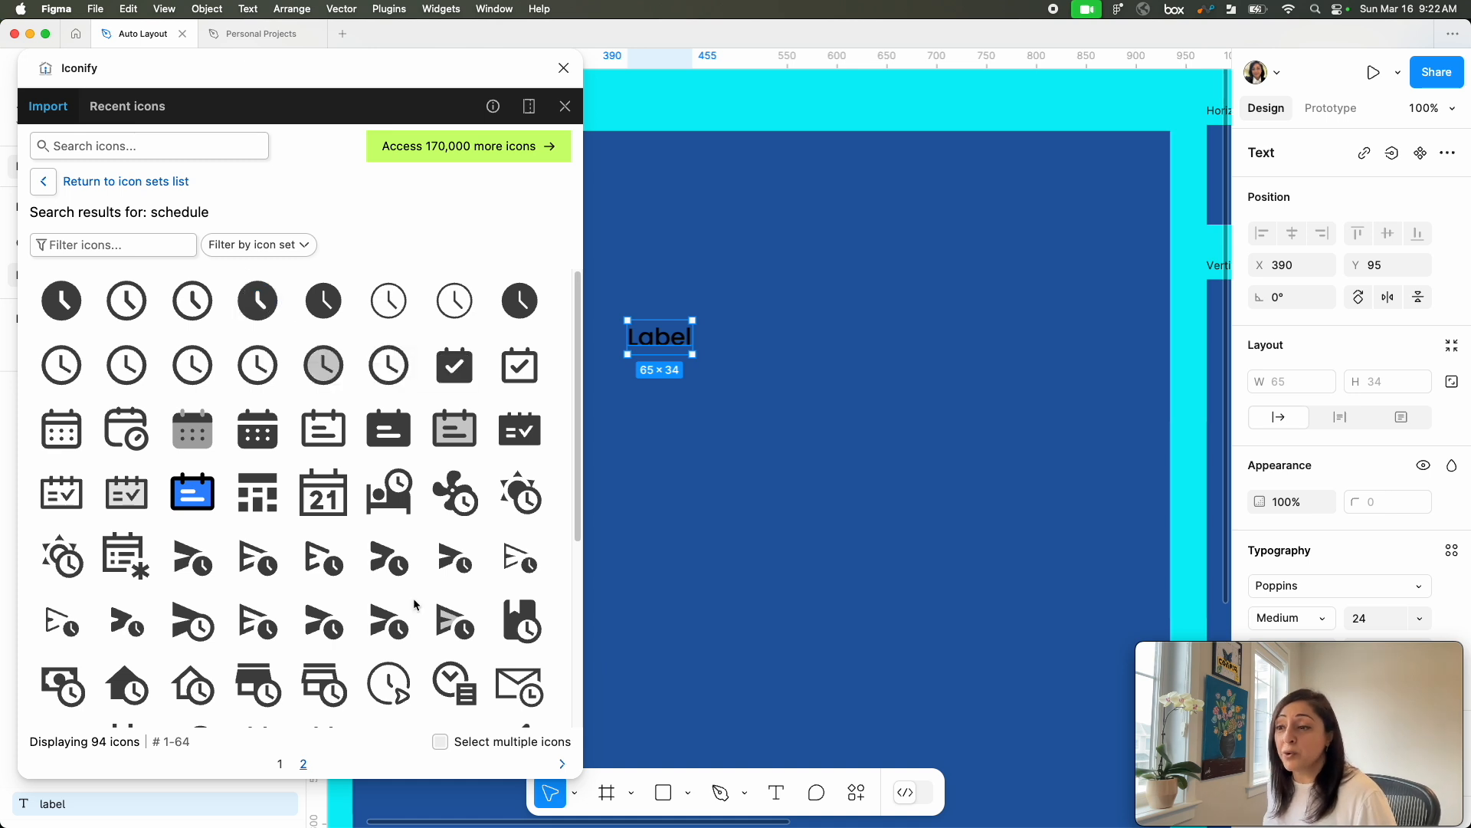
{"action": "left_click", "coordinate": [209, 151]}
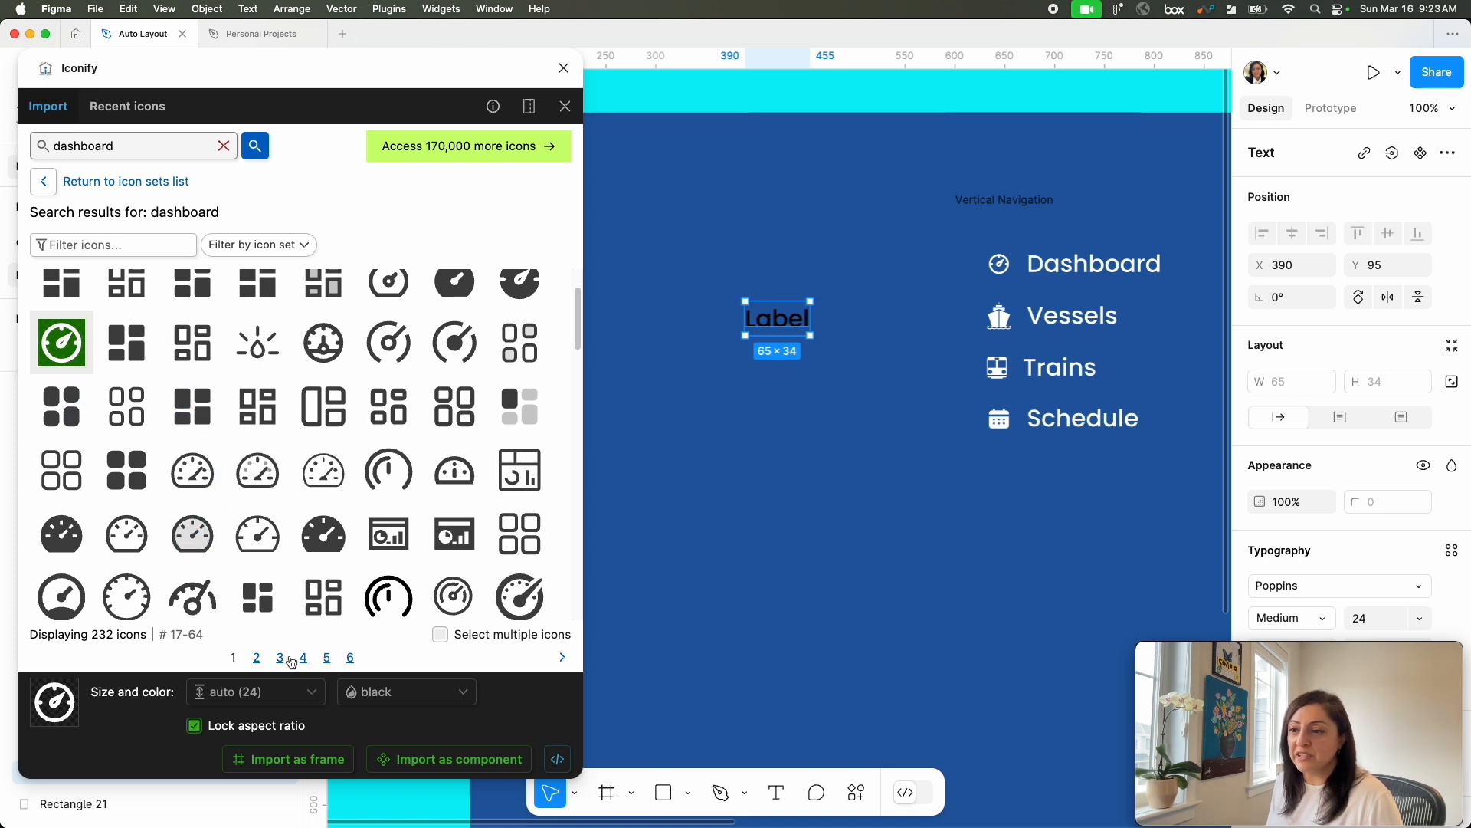
{"action": "left_click", "coordinate": [442, 767]}
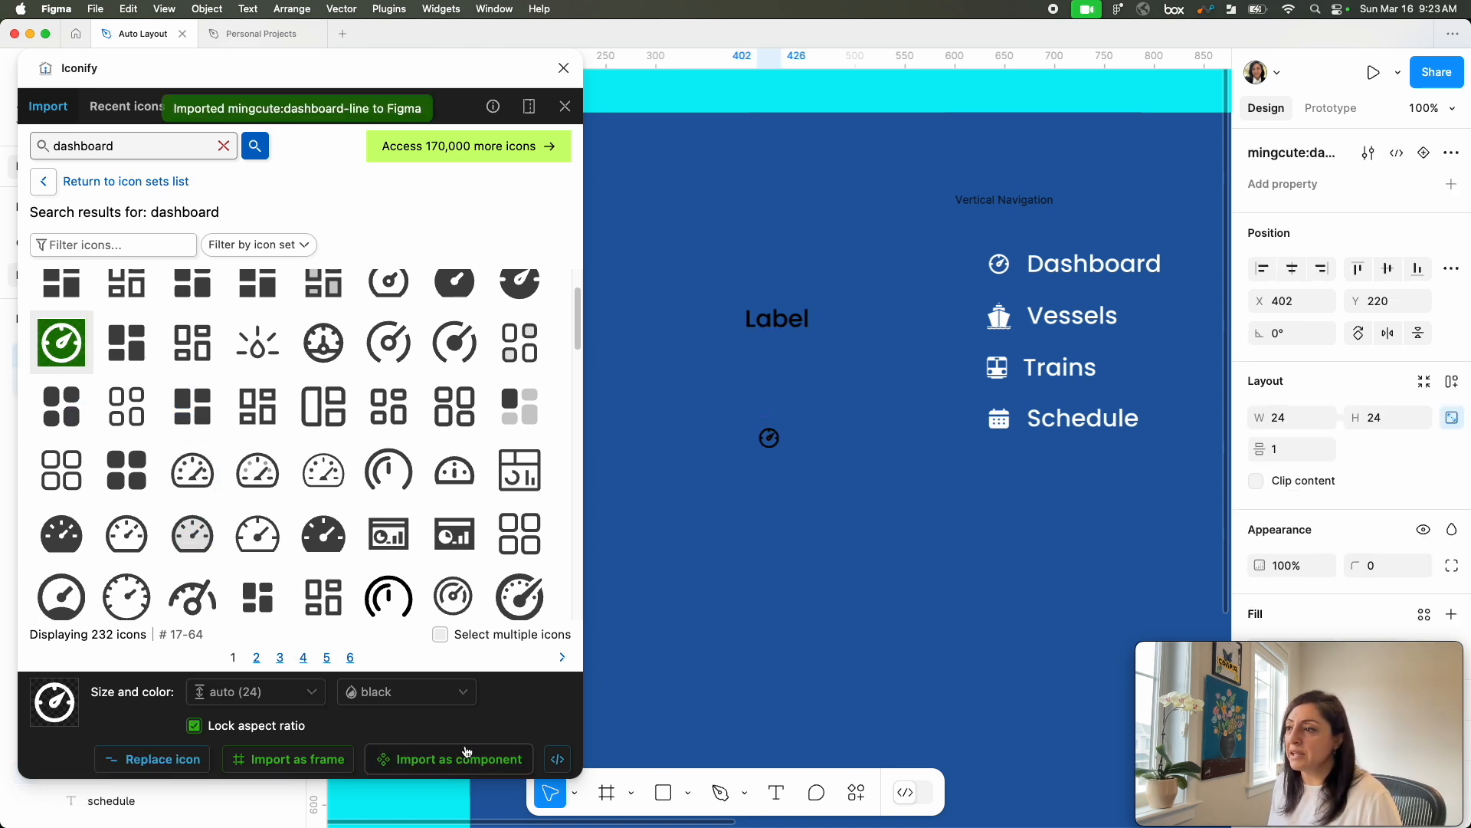
{"action": "left_click", "coordinate": [564, 68]}
Step: Move the dashboard icon component off the blue rectangle and place an instance of it just left of the Label text
{"action": "left_click_drag", "start_coordinate": [775, 443], "coordinate": [392, 345]}
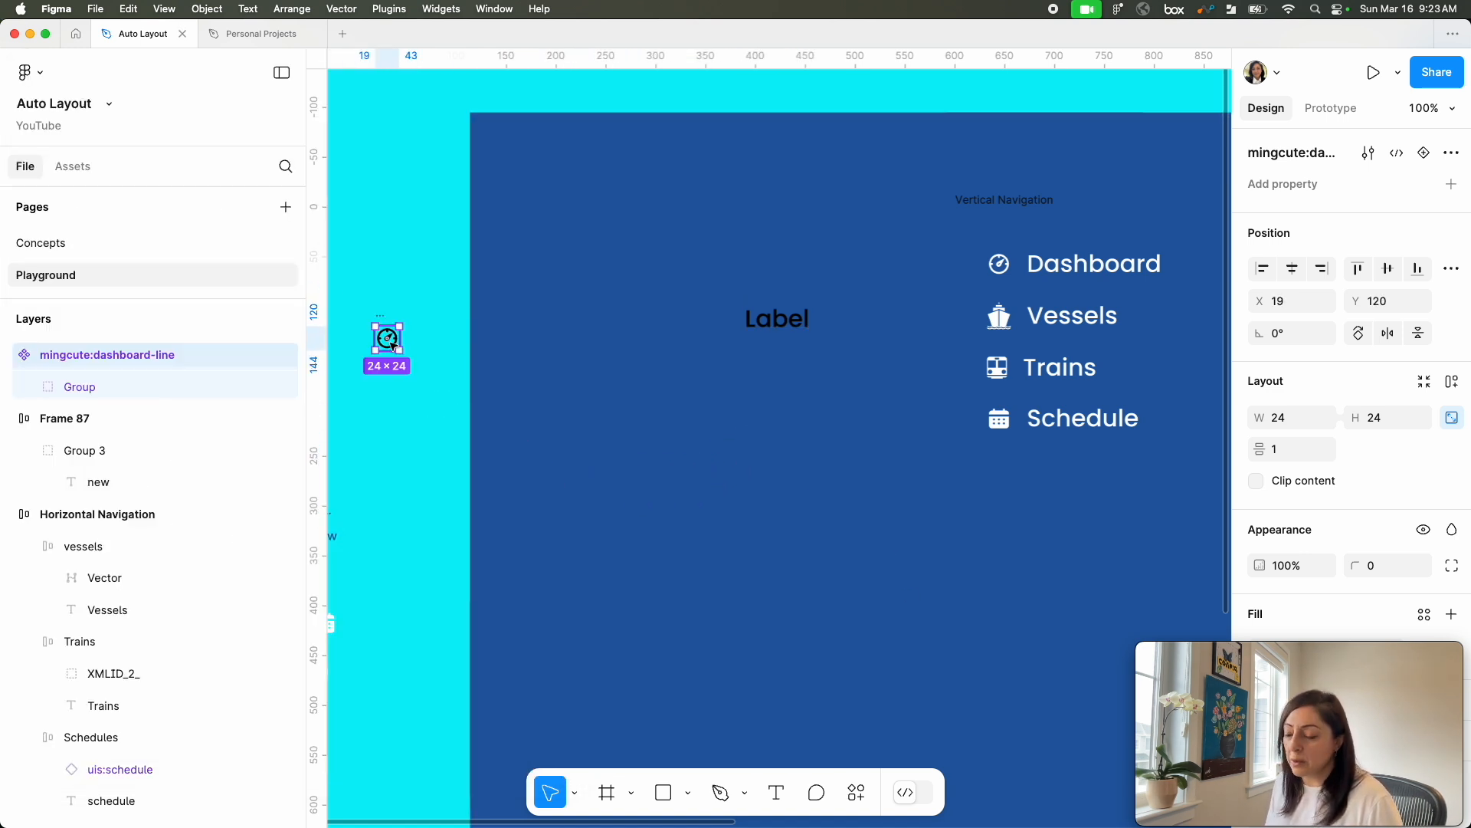
{"action": "left_click_drag", "start_coordinate": [392, 344], "coordinate": [711, 328]}
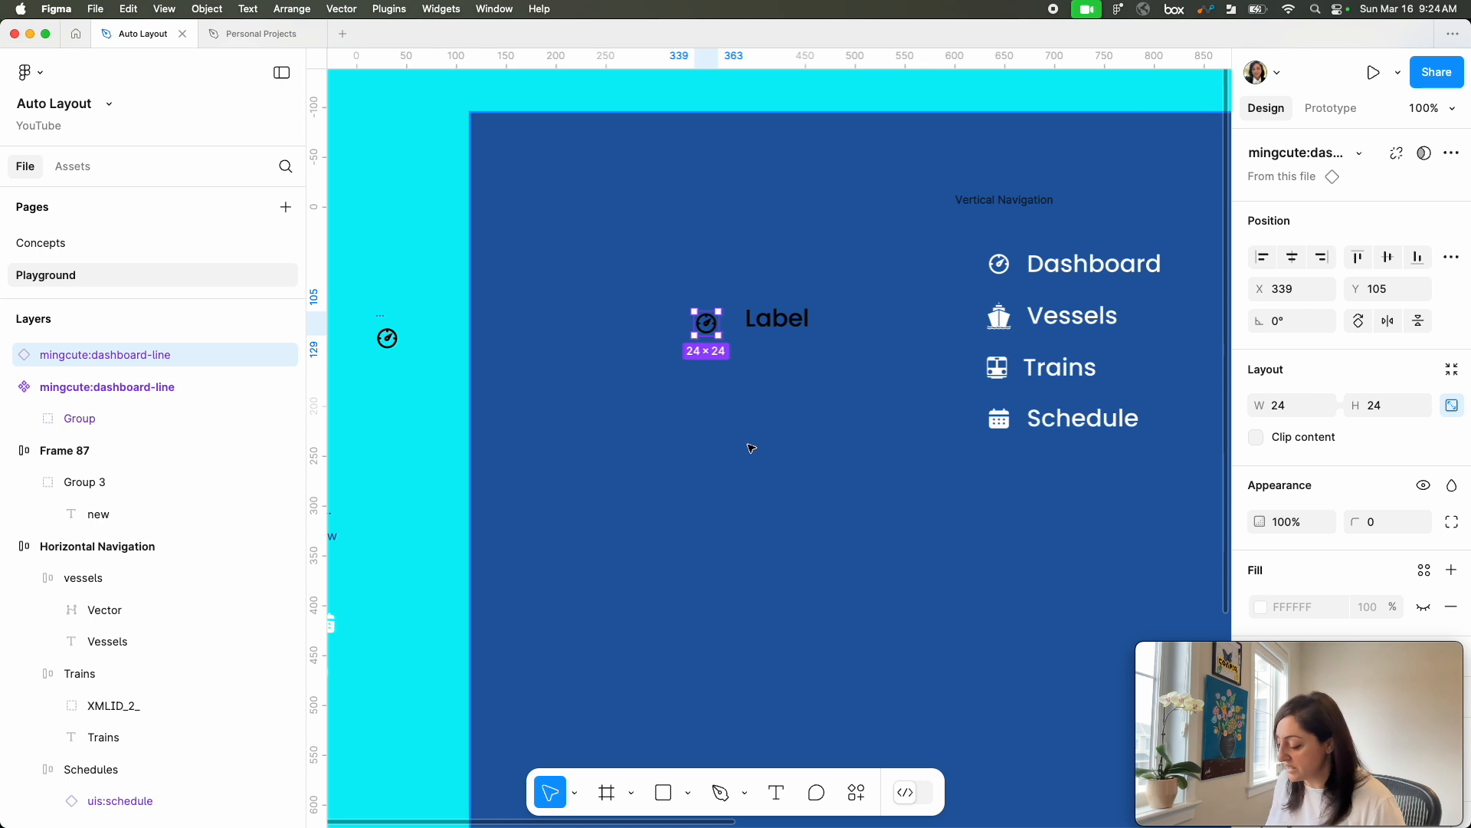
Step: Wrap the dashboard icon and Label text in a horizontal auto layout frame, vertically centered with left alignment
{"action": "key", "text": "super+equal"}
{"action": "left_click", "coordinate": [803, 275], "text": "shift"}
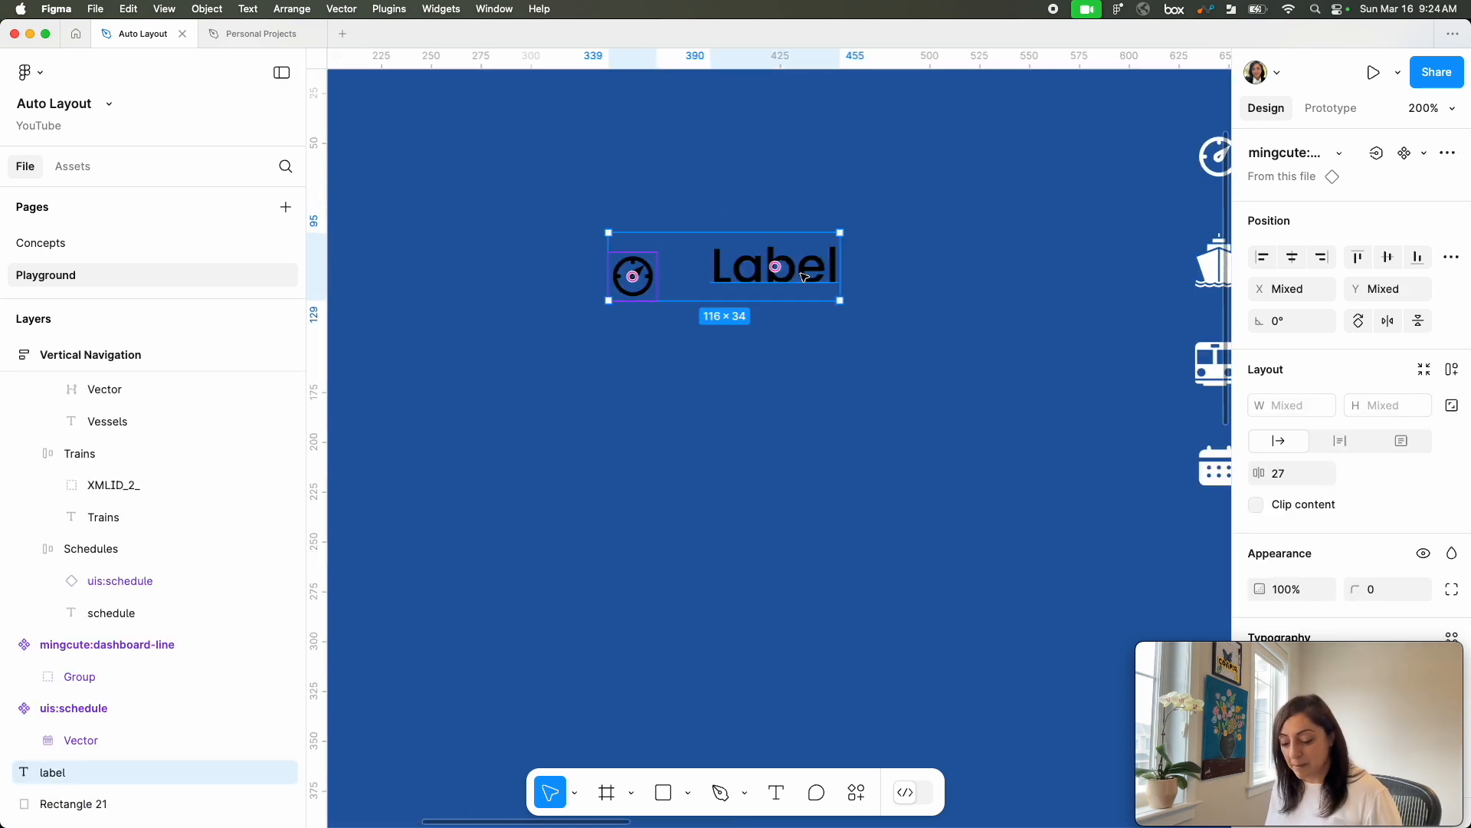
{"action": "key", "text": "shift+a"}
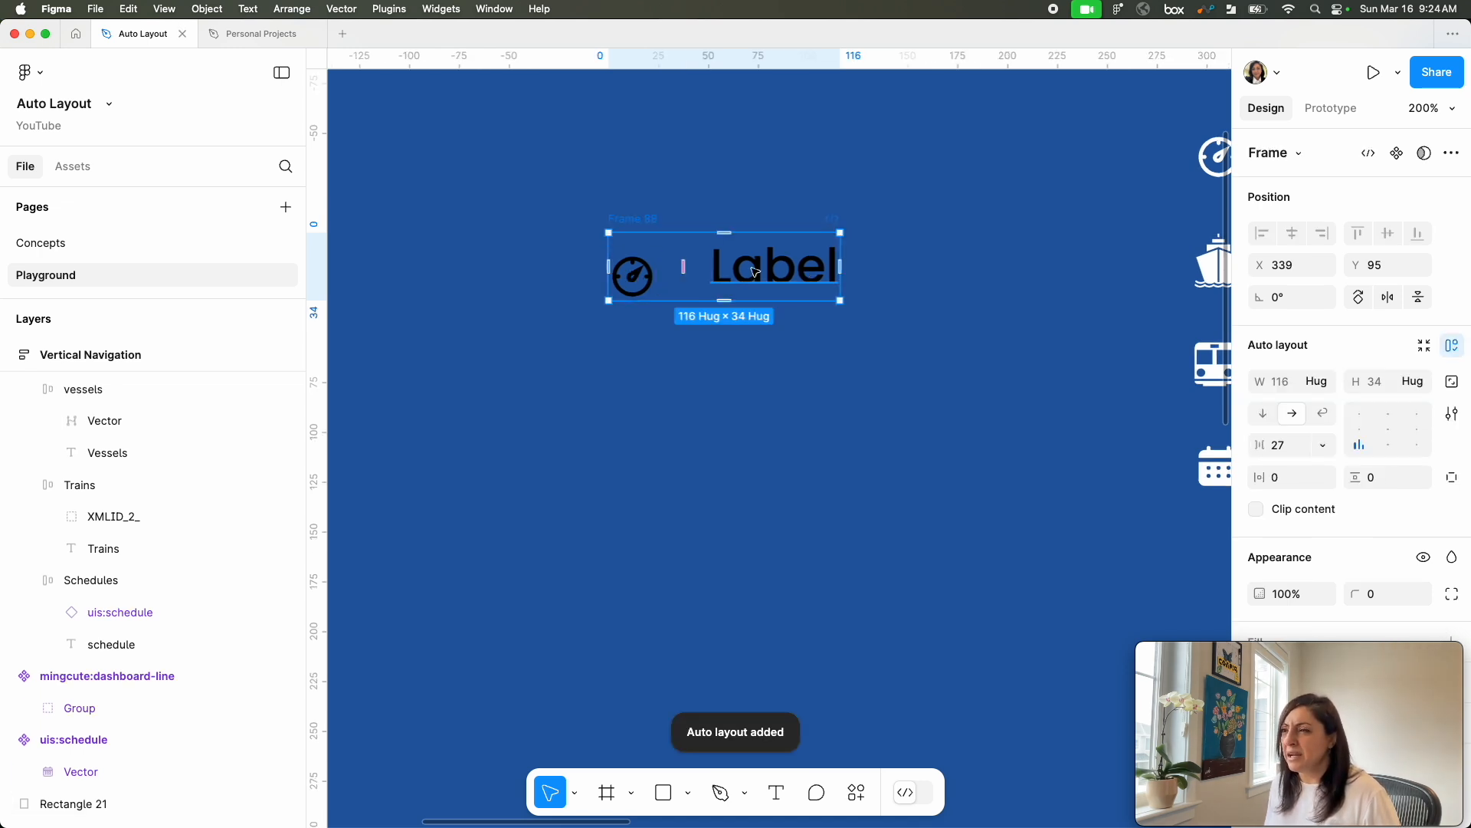
{"action": "left_click", "coordinate": [1359, 429]}
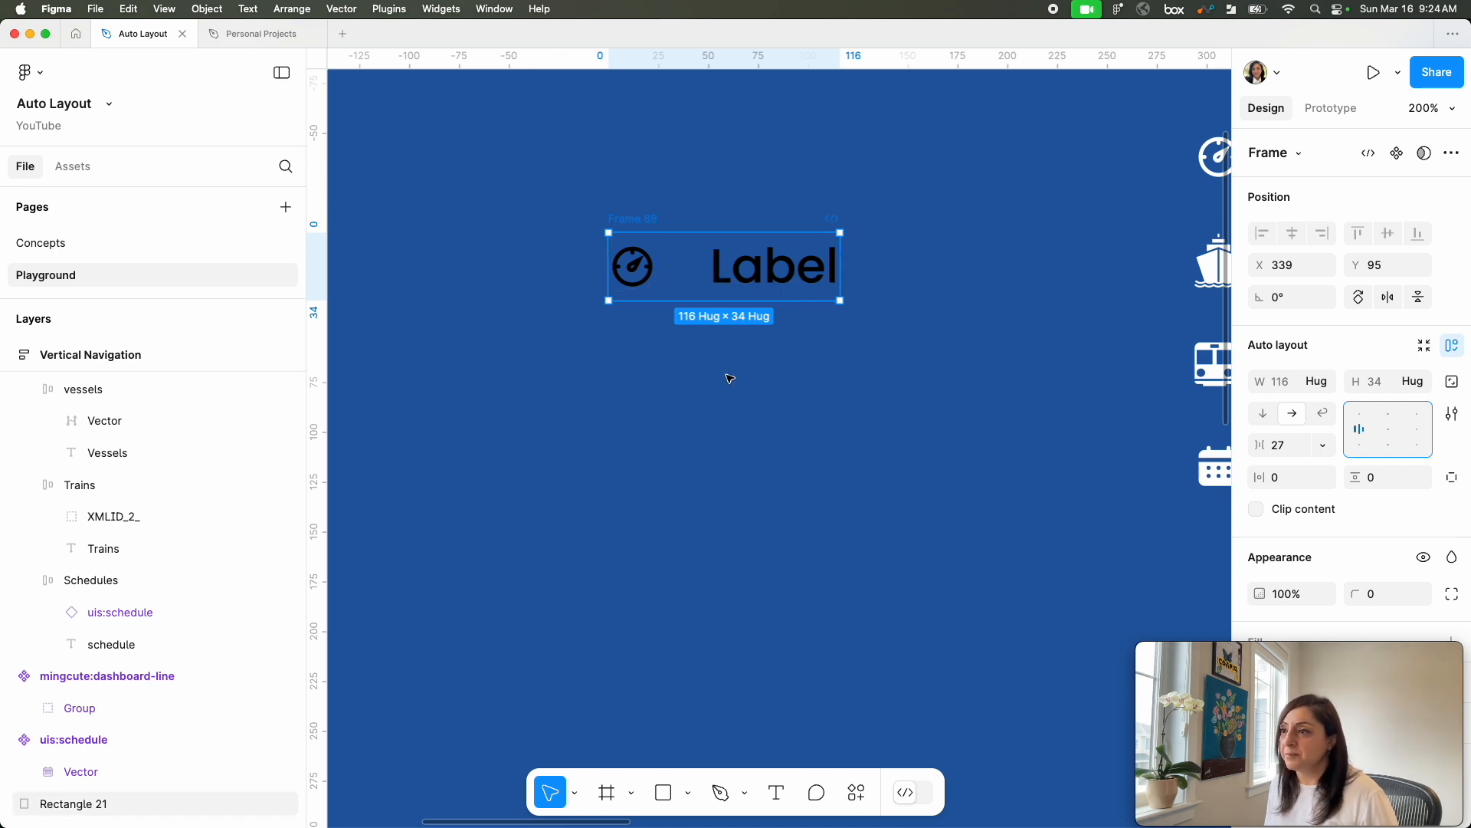
Step: Rename the icon and label frame to "Navigation tab"
{"action": "double_click", "coordinate": [634, 220]}
{"action": "type", "text": "Navigation tab"}
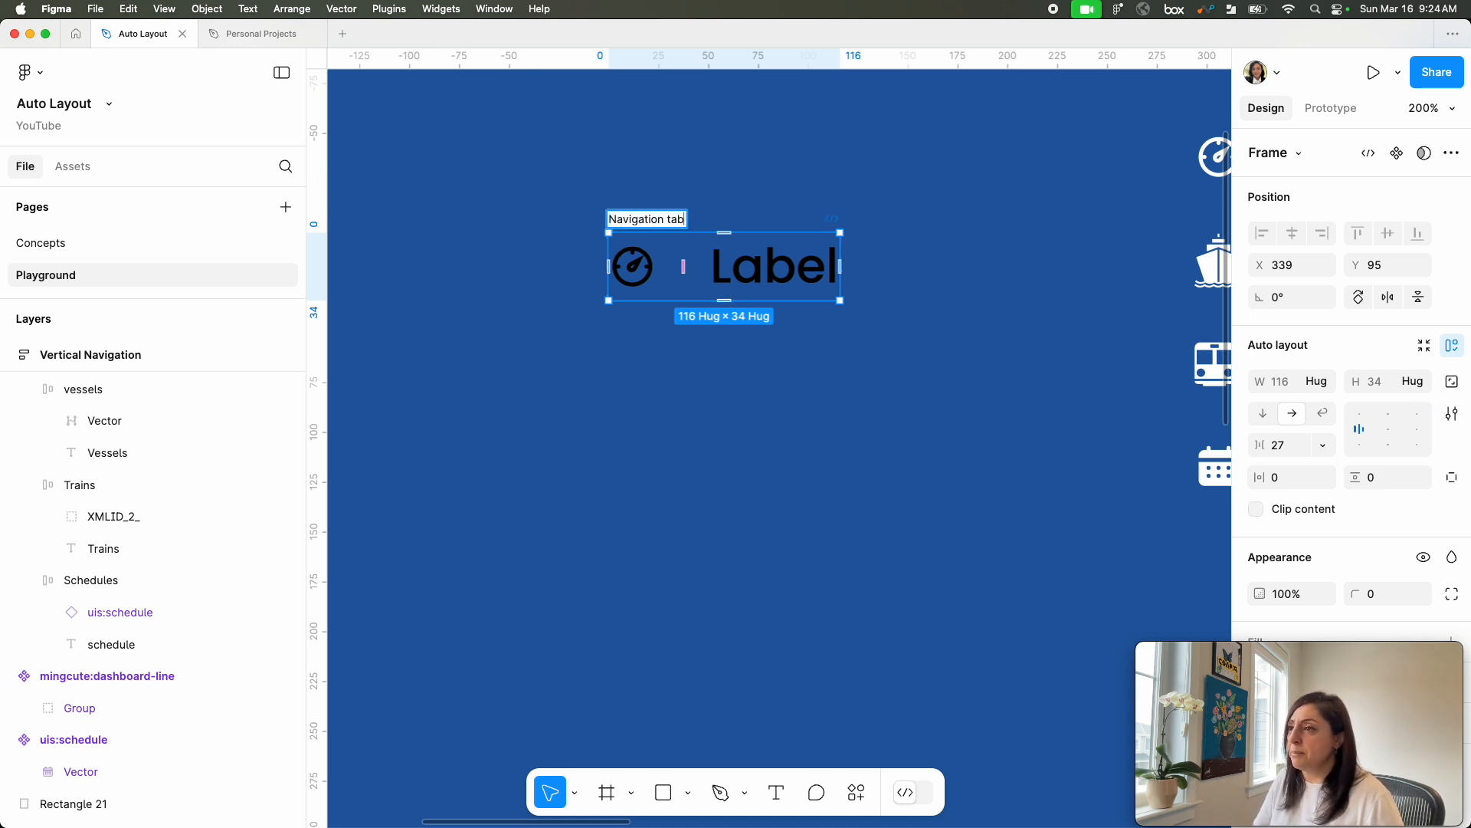
{"action": "key", "text": "Return"}
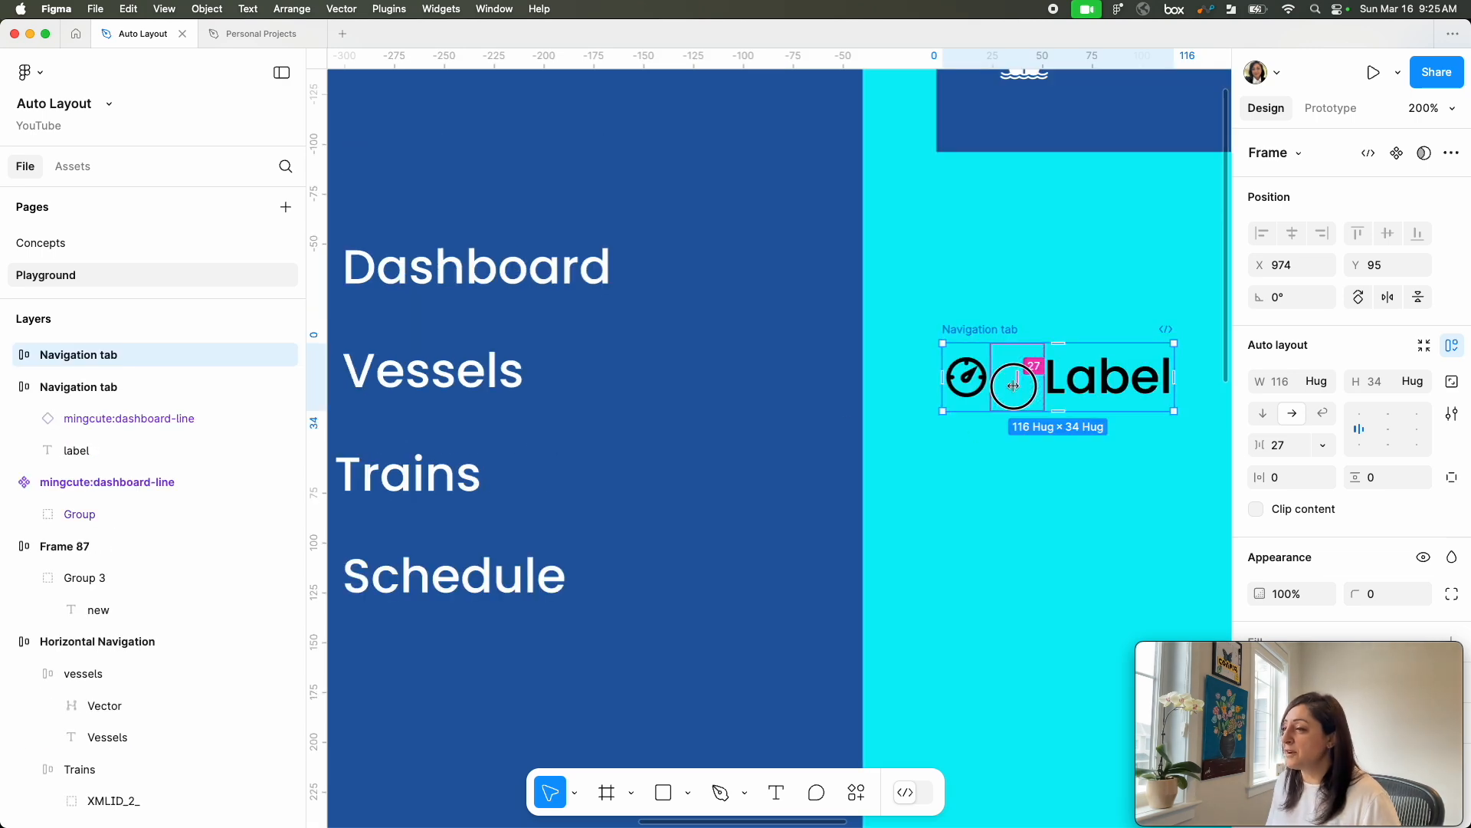
Step: Place a duplicate of the Navigation tab frame about 12 px directly below the original
{"action": "scroll", "coordinate": [1014, 386], "scroll_direction": "down", "scroll_amount": 1}
{"action": "scroll", "coordinate": [1014, 386], "scroll_direction": "right", "scroll_amount": 1}
{"action": "left_click_drag", "start_coordinate": [1091, 385], "coordinate": [676, 536]}
{"action": "scroll", "coordinate": [637, 519], "scroll_direction": "left", "scroll_amount": 10}
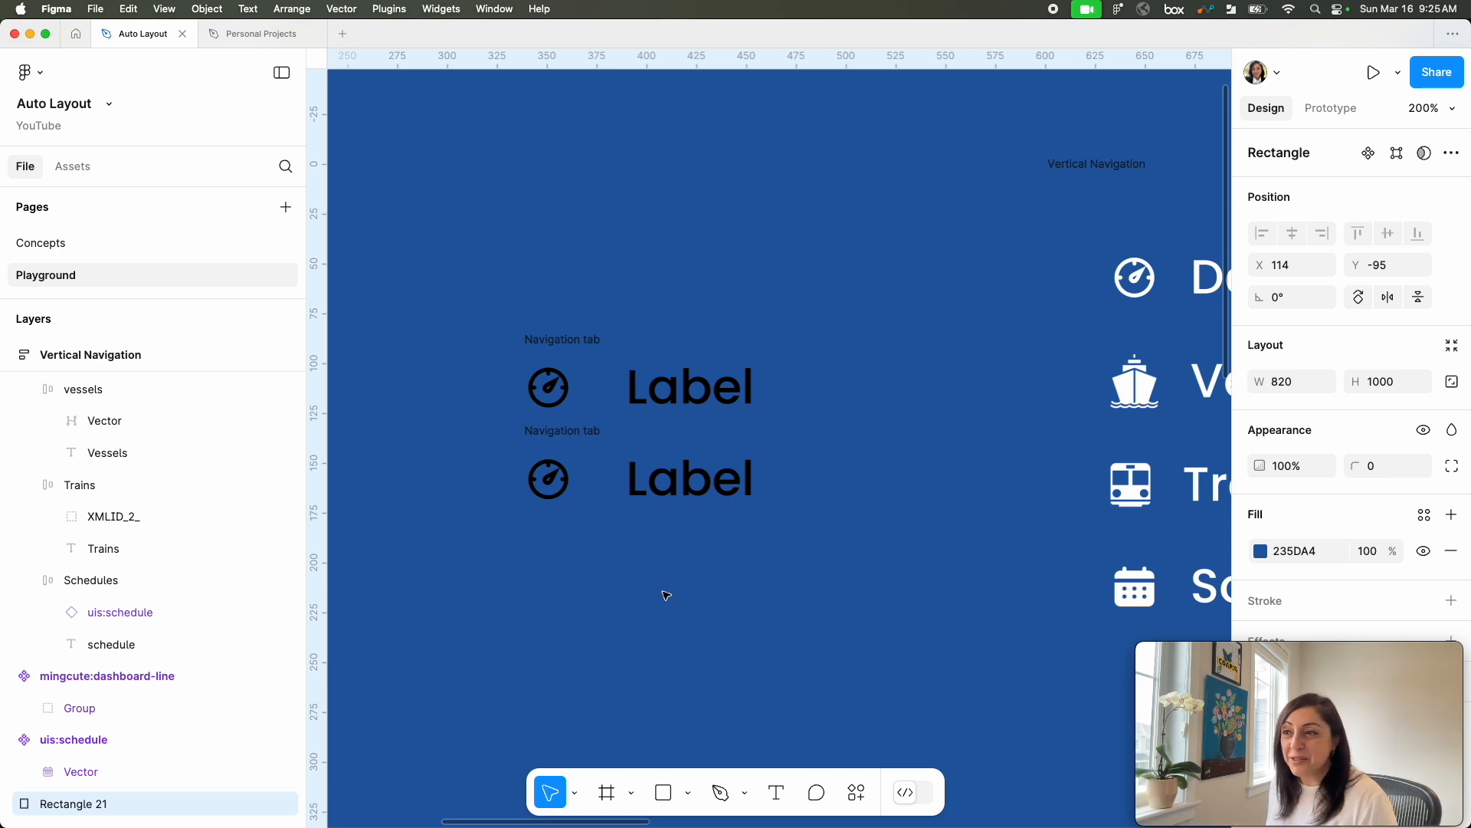
Step: Wrap the two Navigation tab frames together in a vertical auto layout frame
{"action": "left_click", "coordinate": [618, 365]}
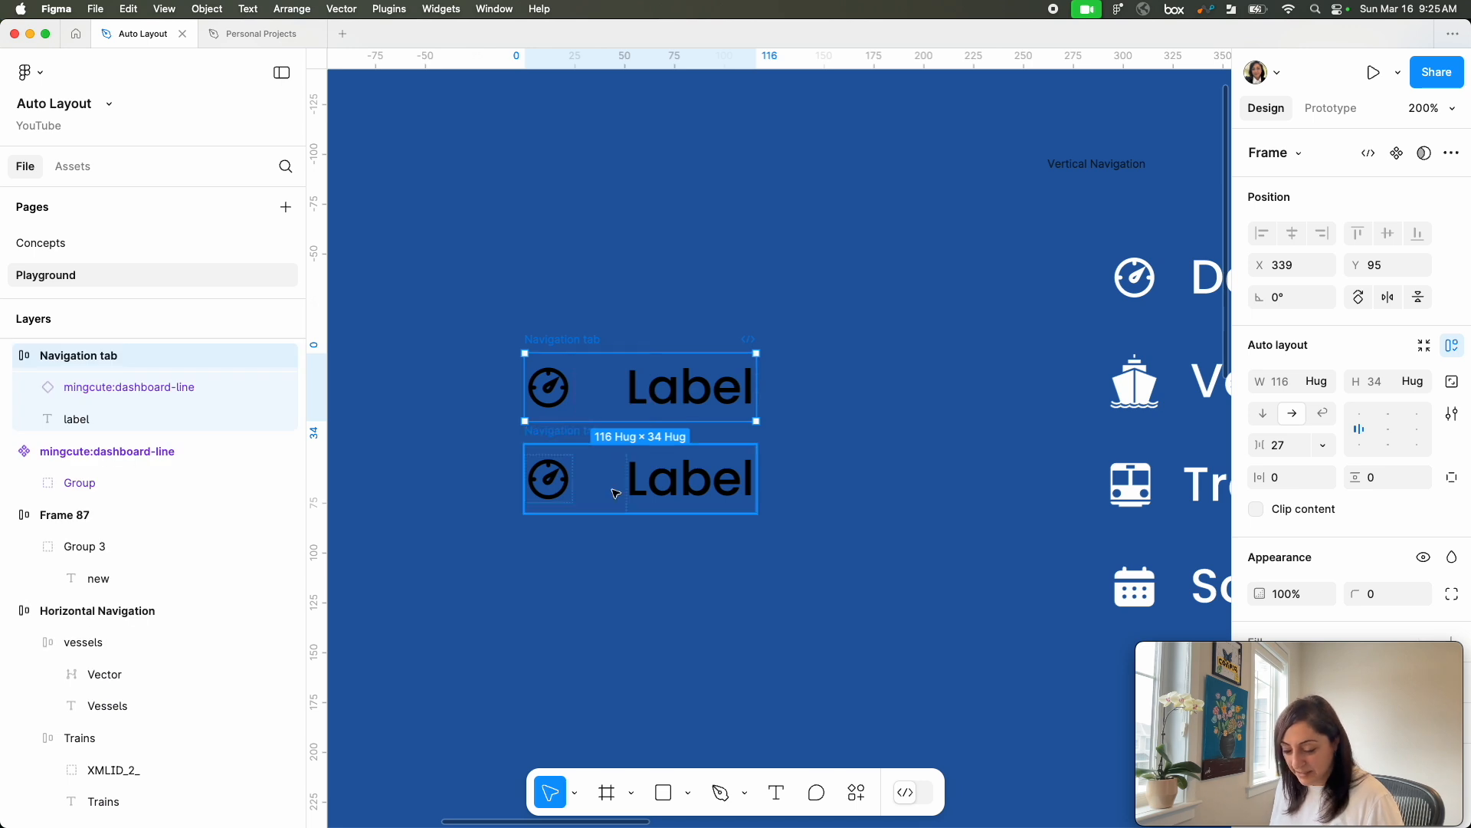
{"action": "left_click", "coordinate": [622, 491], "text": "shift"}
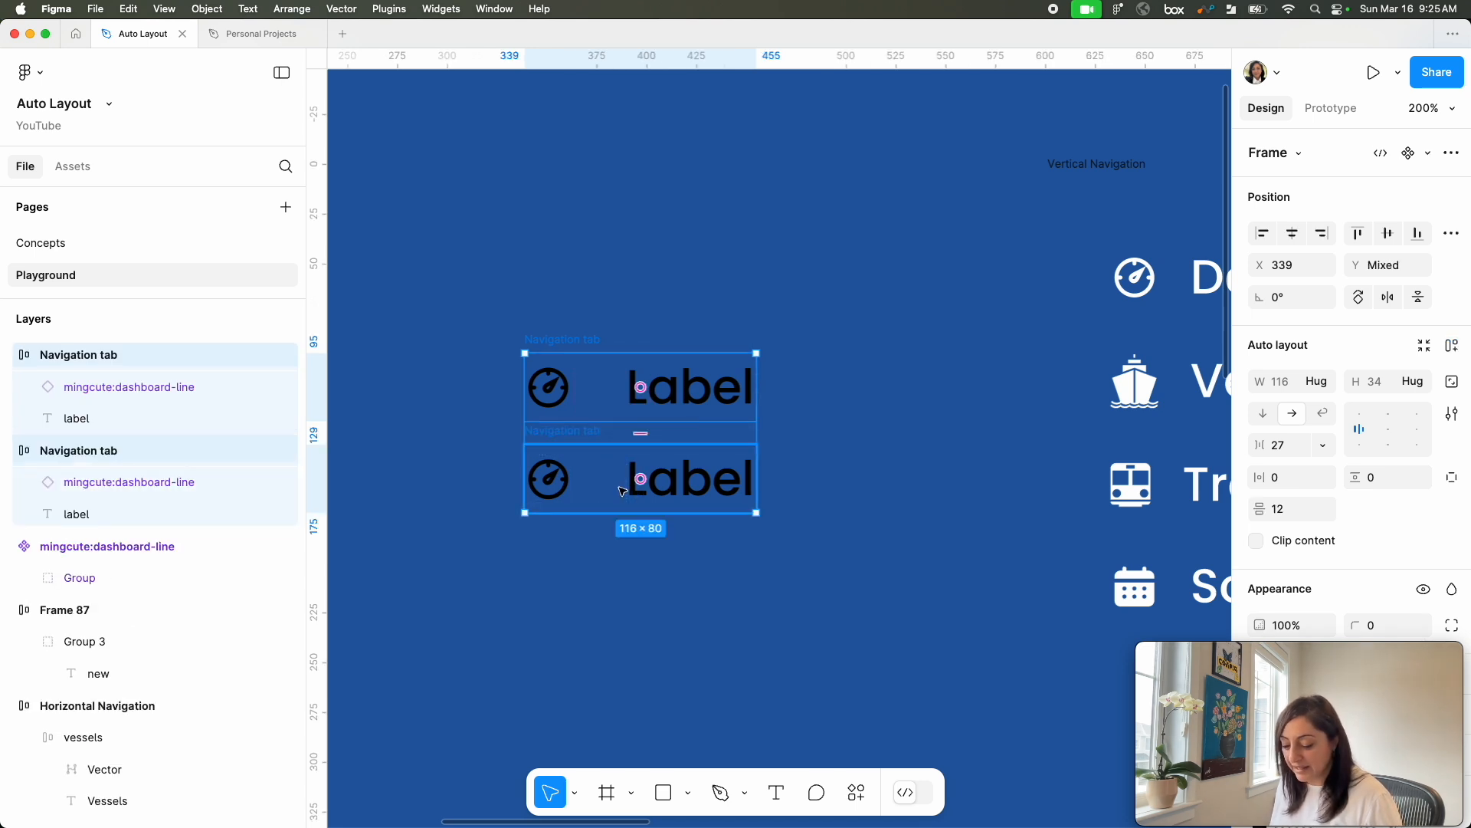
{"action": "key", "text": "shift+a"}
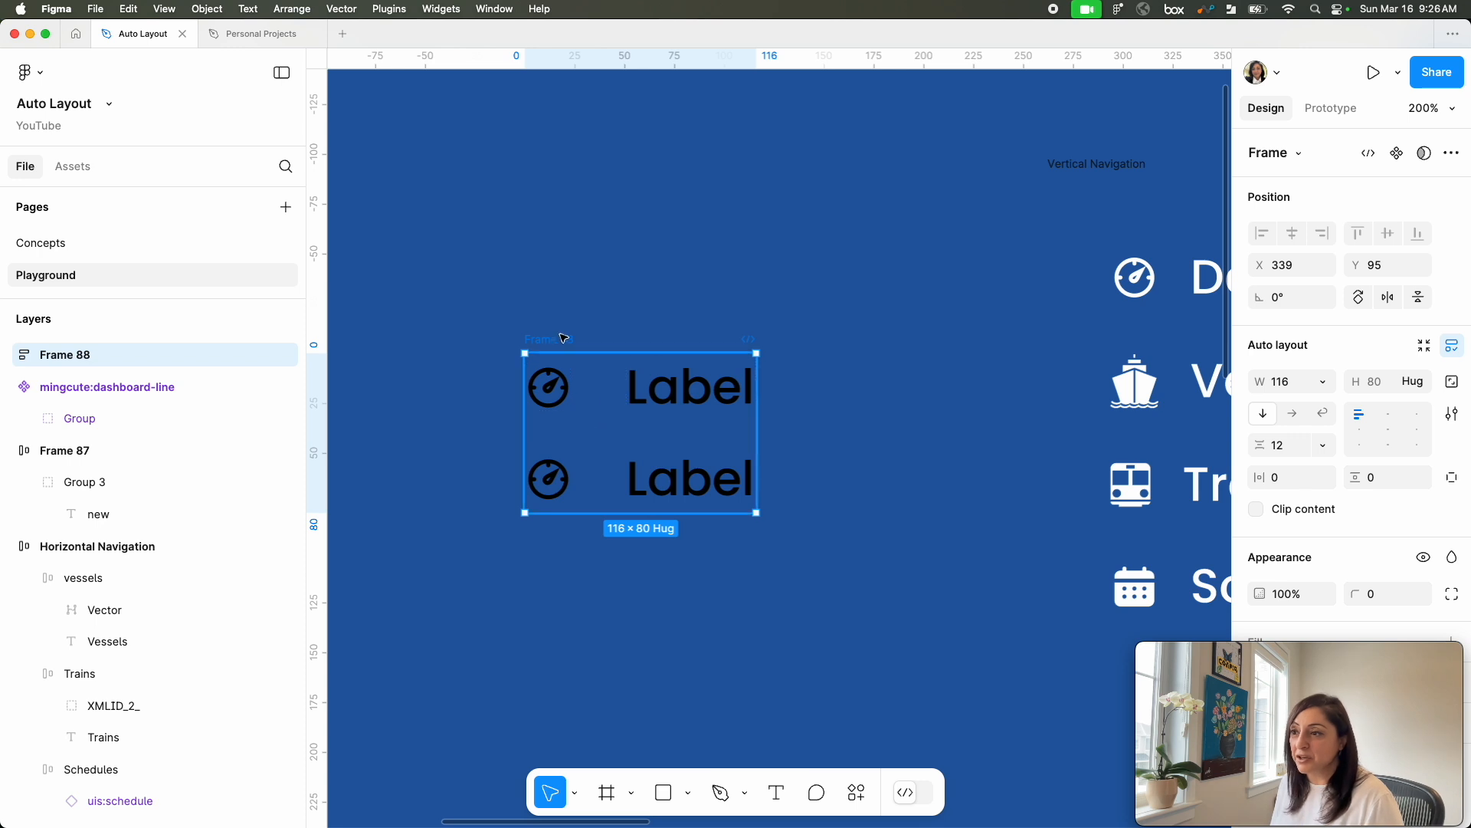
Step: Duplicate the lower Navigation tab twice inside the vertical frame to make four tabs
{"action": "left_click", "coordinate": [613, 482]}
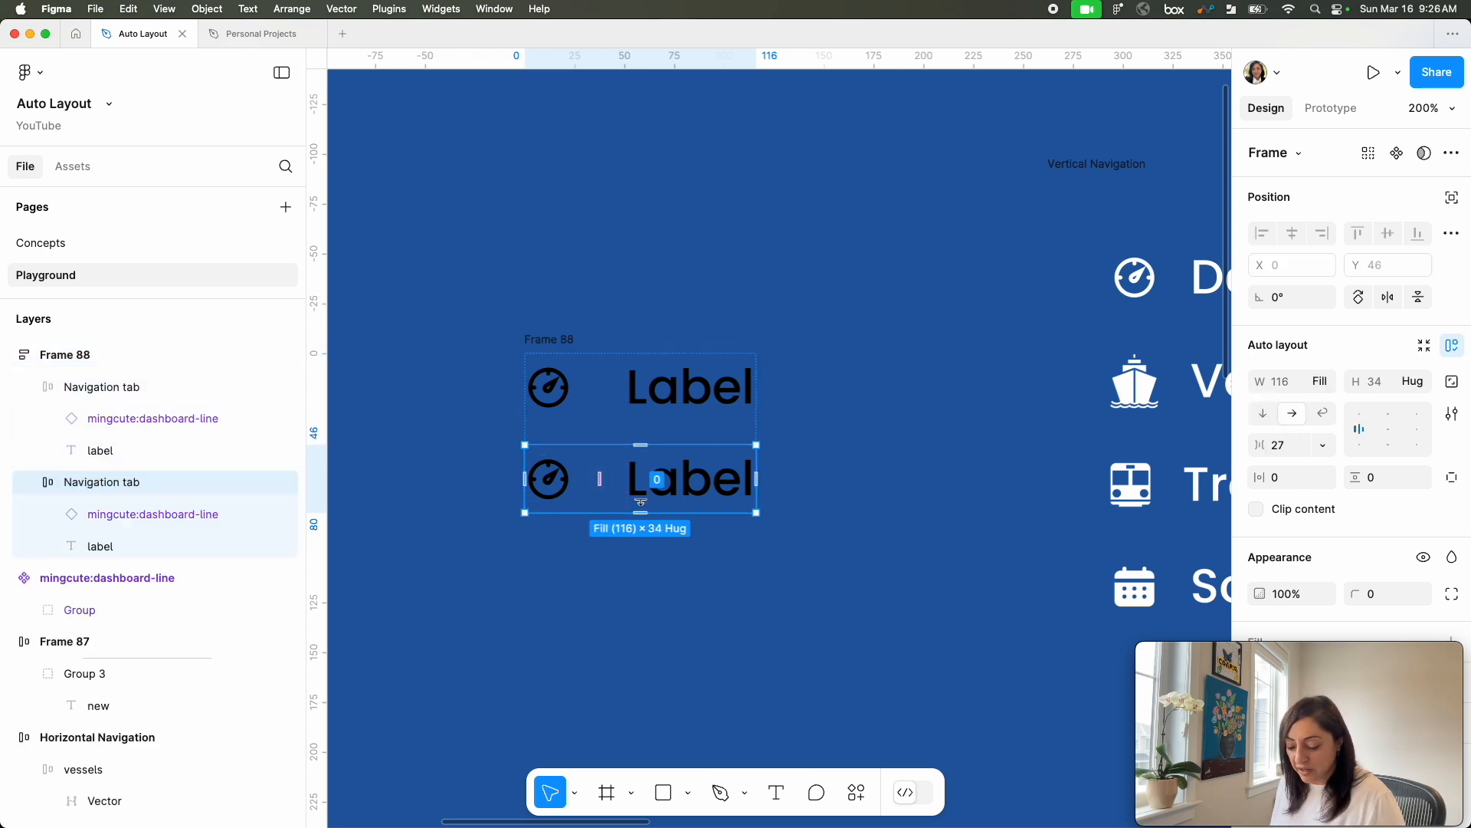
{"action": "key", "text": "super+d"}
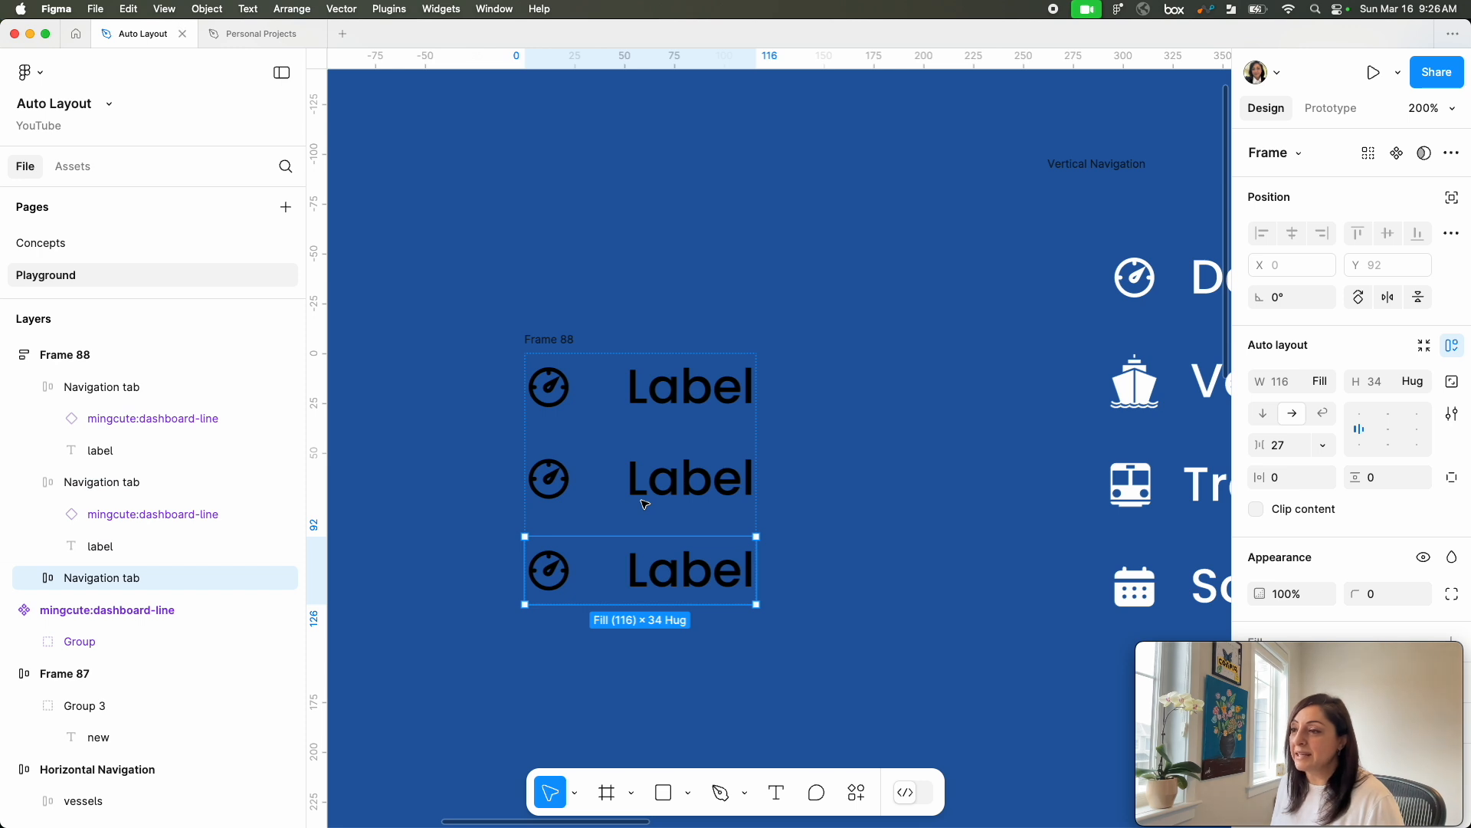
{"action": "key", "text": "super+d"}
Step: Rename the vertical frame holding the four tabs to "Navigation"
{"action": "scroll", "coordinate": [767, 513], "scroll_direction": "down", "scroll_amount": 3}
{"action": "scroll", "coordinate": [766, 513], "scroll_direction": "left", "scroll_amount": 3}
{"action": "left_click", "coordinate": [674, 204]}
{"action": "double_click", "coordinate": [675, 206]}
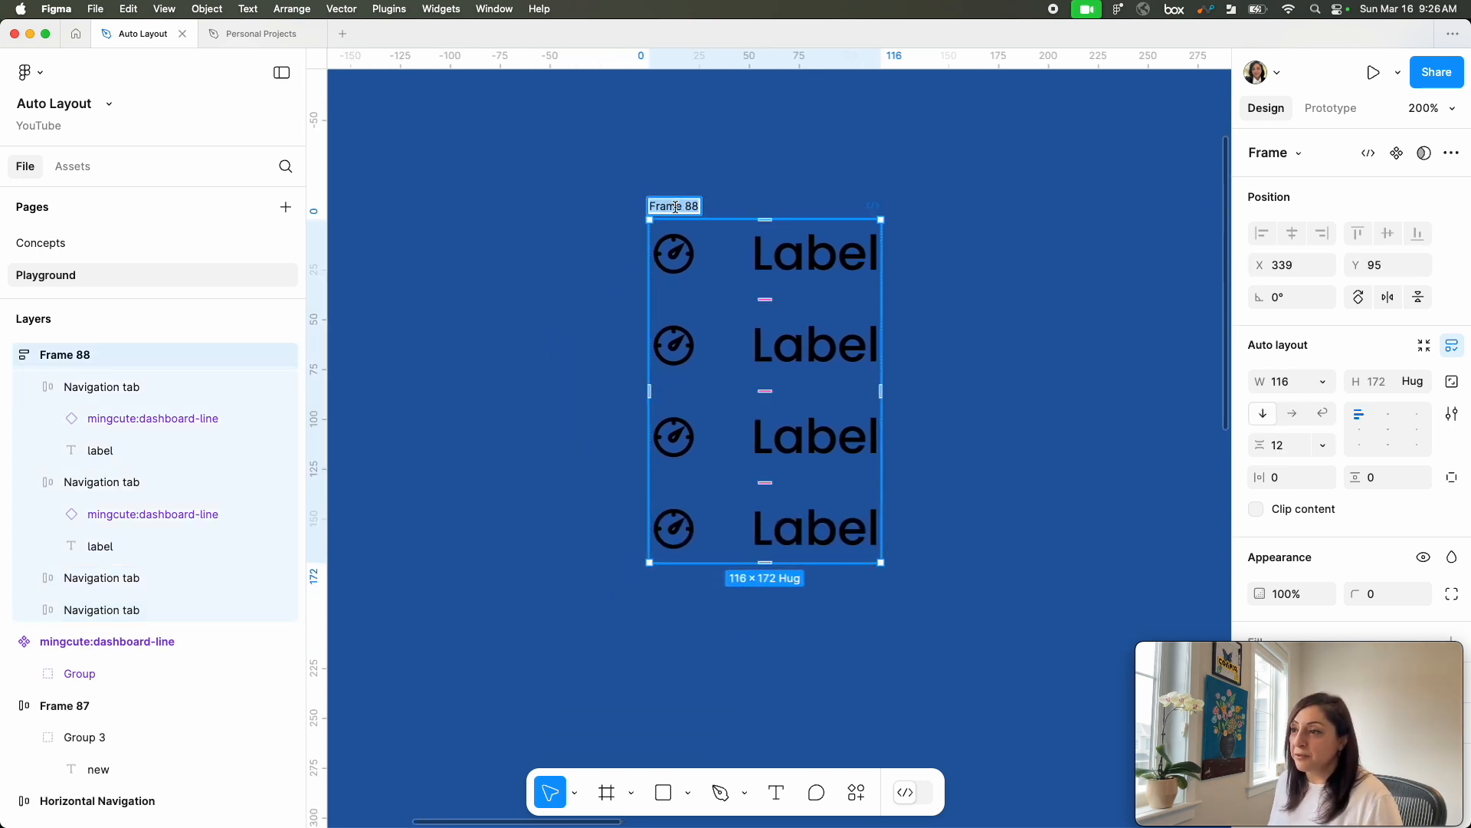
{"action": "type", "text": "Navigation"}
{"action": "key", "text": "Return"}
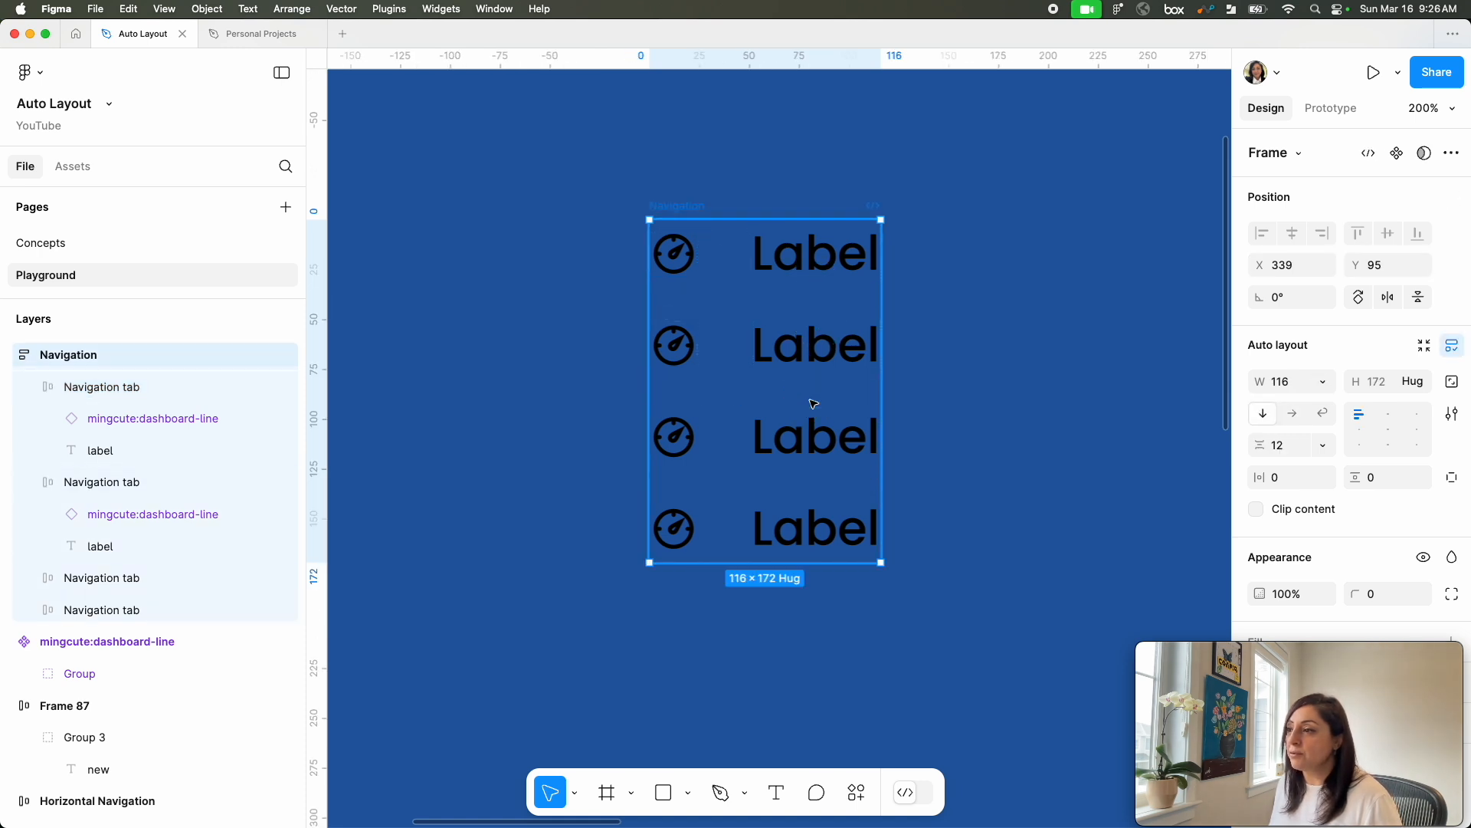
Step: Rename the four Navigation tab layers inside the Navigation frame to "Tab" in one batch
{"action": "key", "text": "Return"}
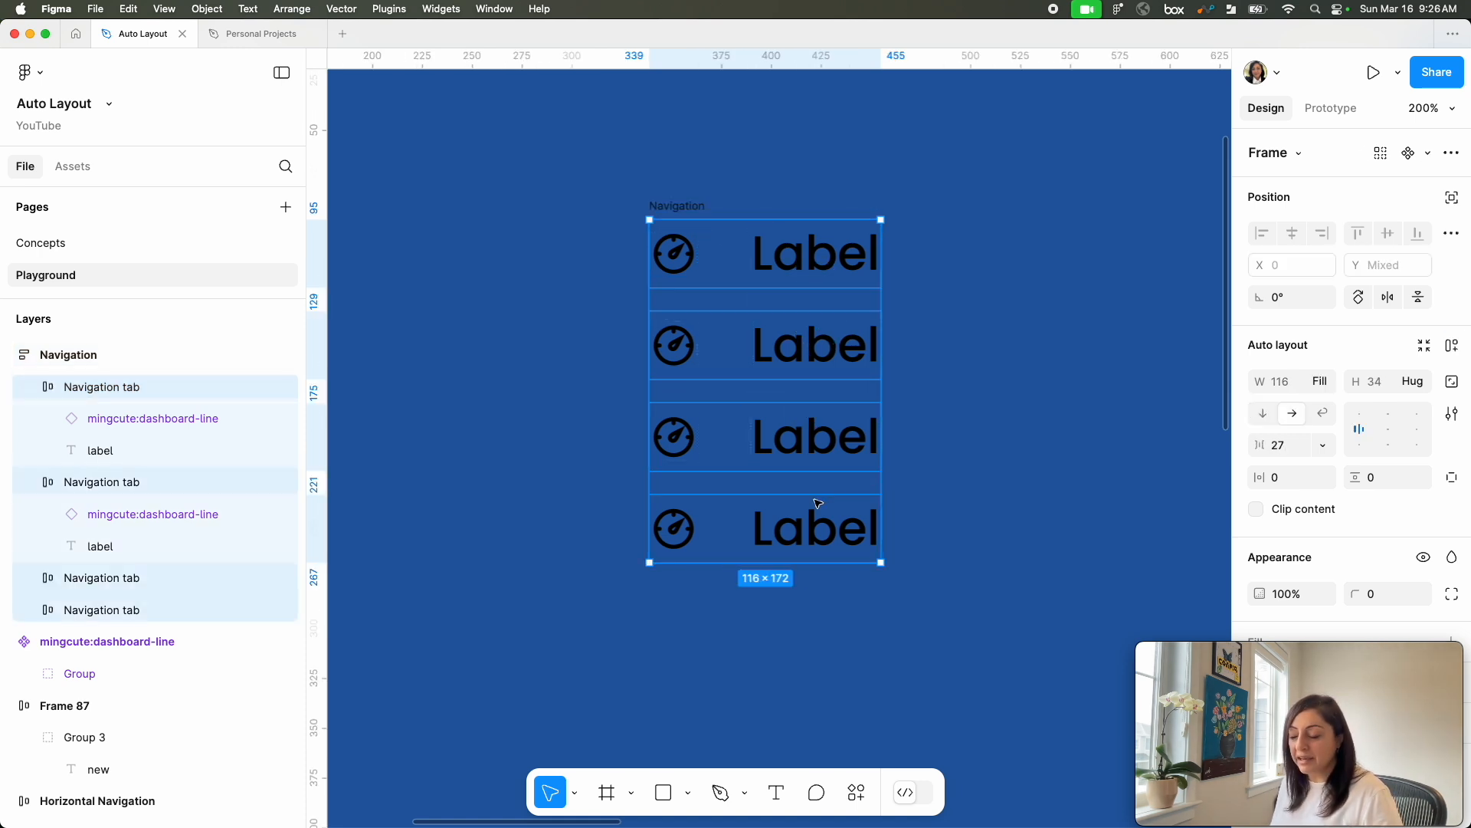
{"action": "key", "text": "super+r"}
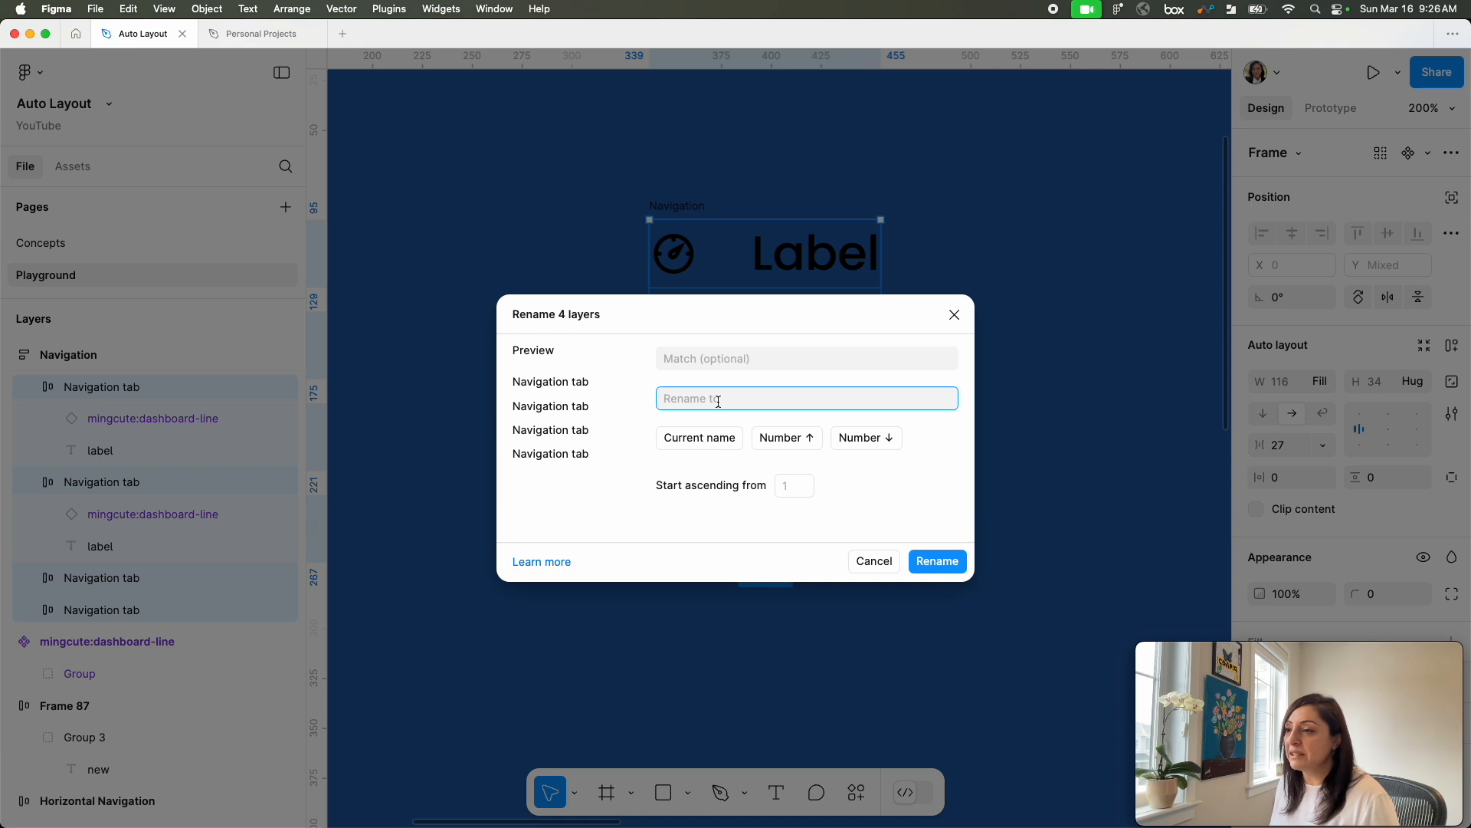
{"action": "type", "text": "Tab"}
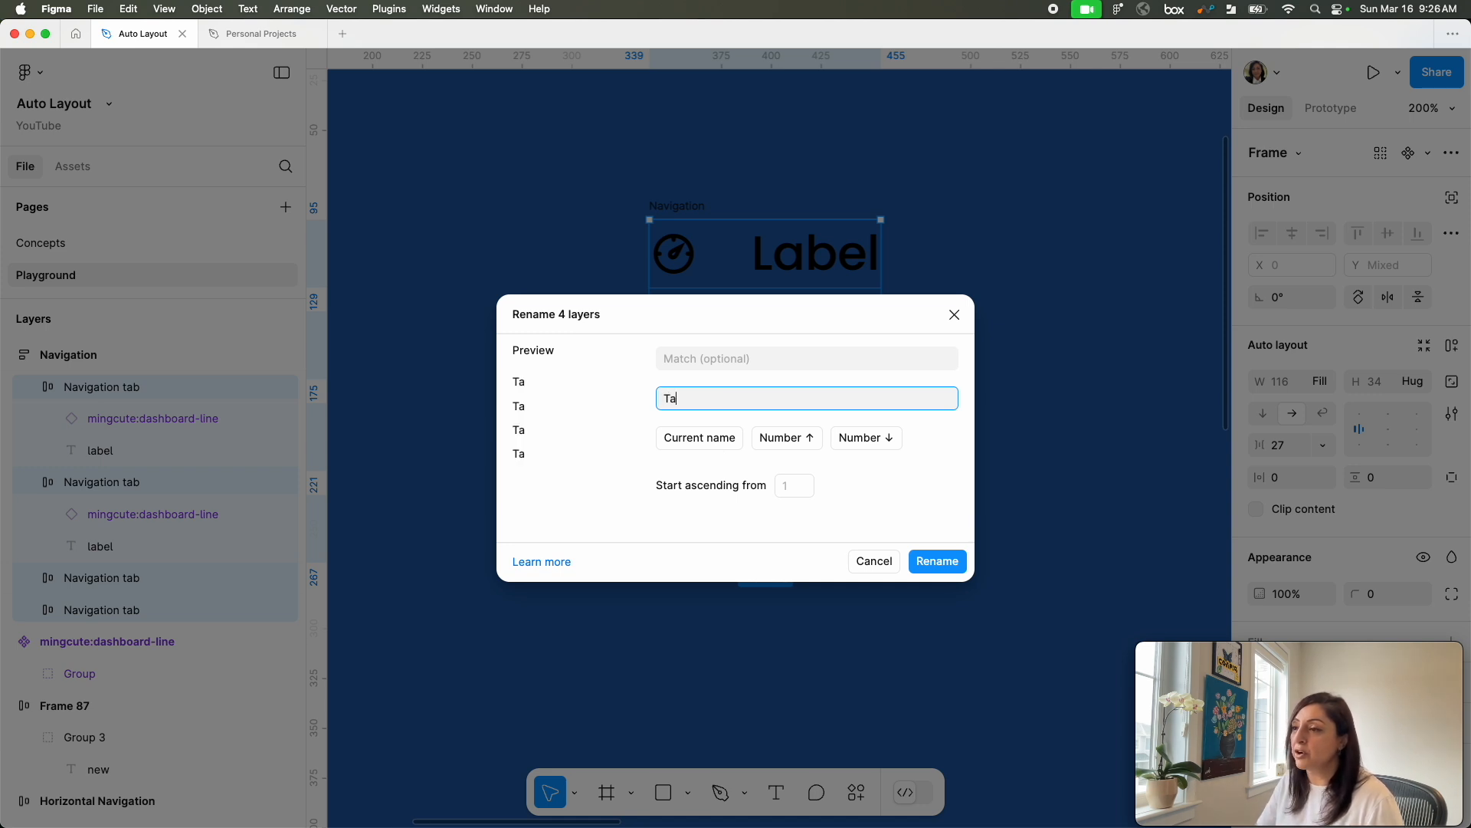
{"action": "left_click", "coordinate": [913, 571]}
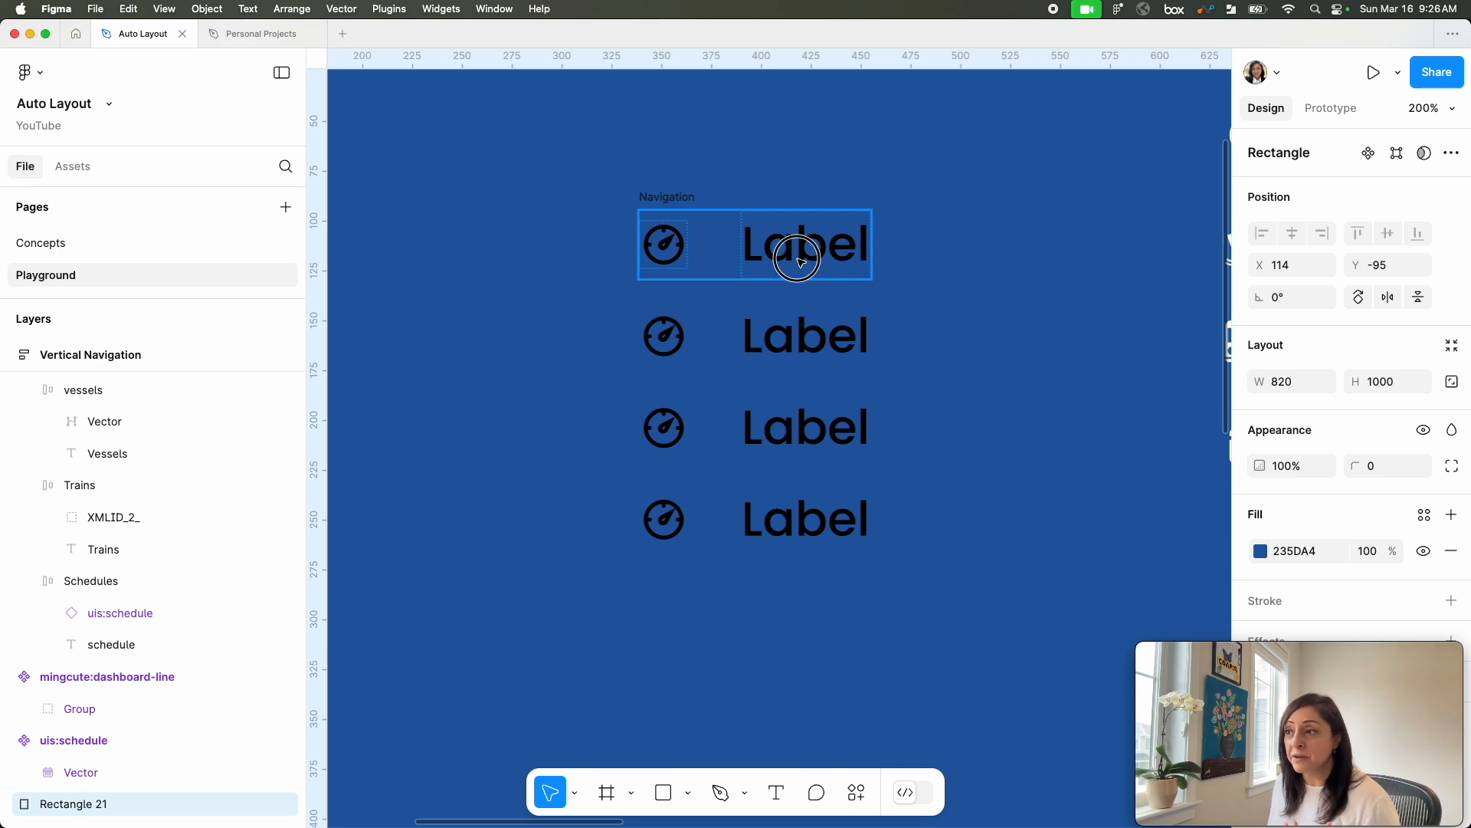
Step: Replace the four label texts, from first to last tab, with Dashboard, Vessels, Trains and Schedules
{"action": "left_click", "coordinate": [801, 263]}
{"action": "double_click", "coordinate": [797, 259]}
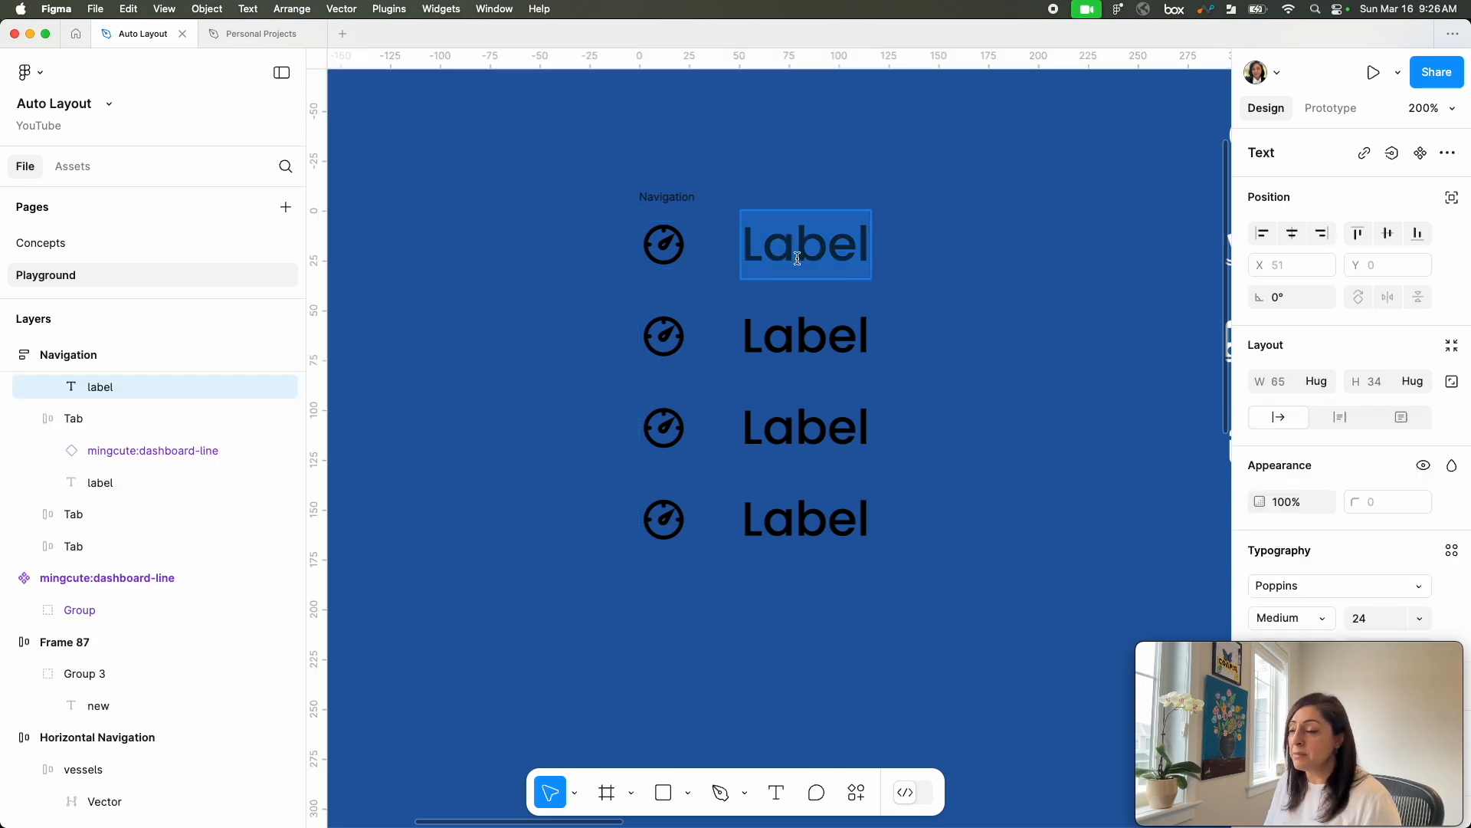
{"action": "type", "text": "Dashb"}
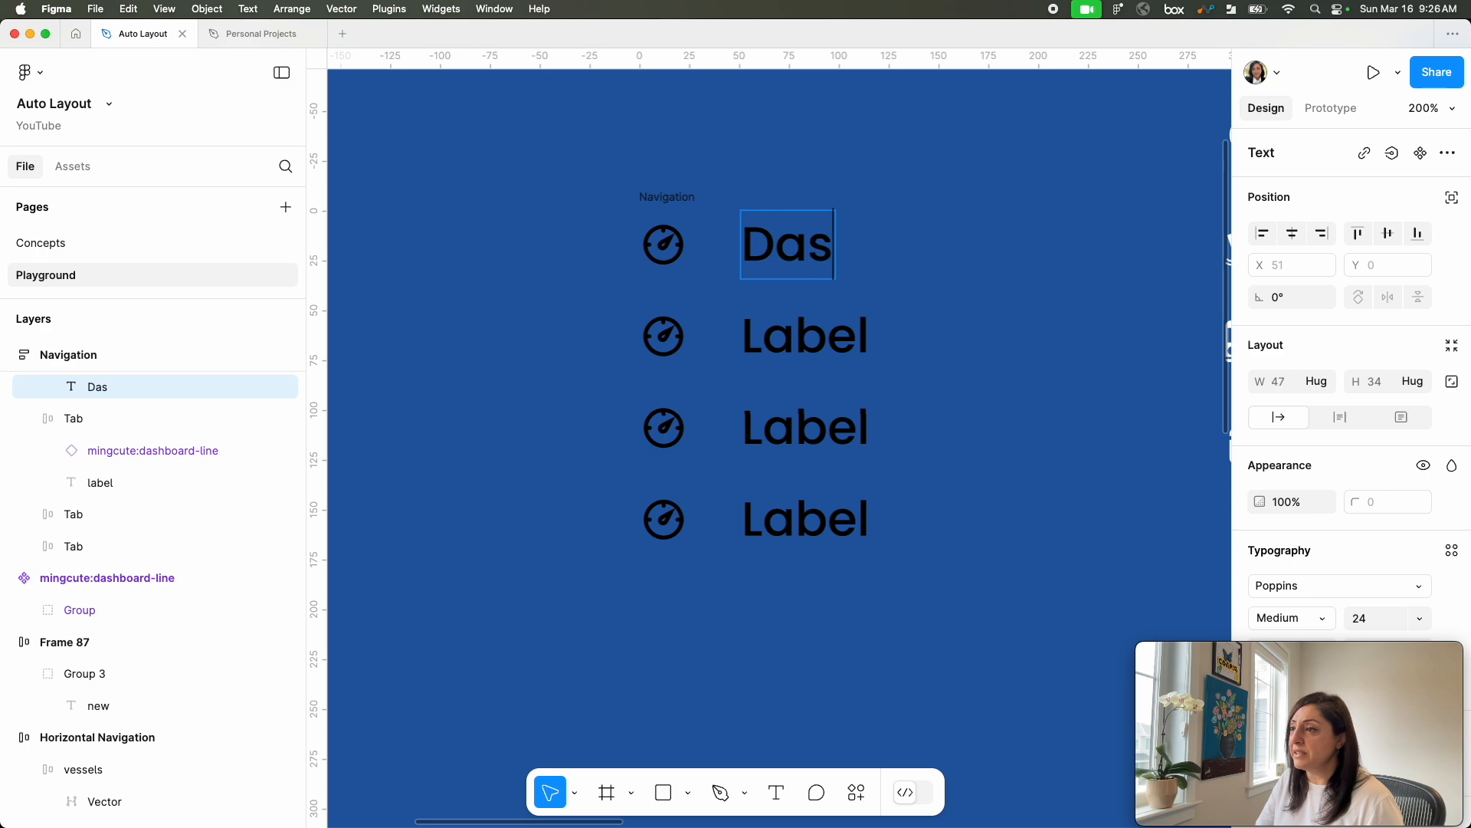
{"action": "type", "text": "oard"}
{"action": "double_click", "coordinate": [805, 335]}
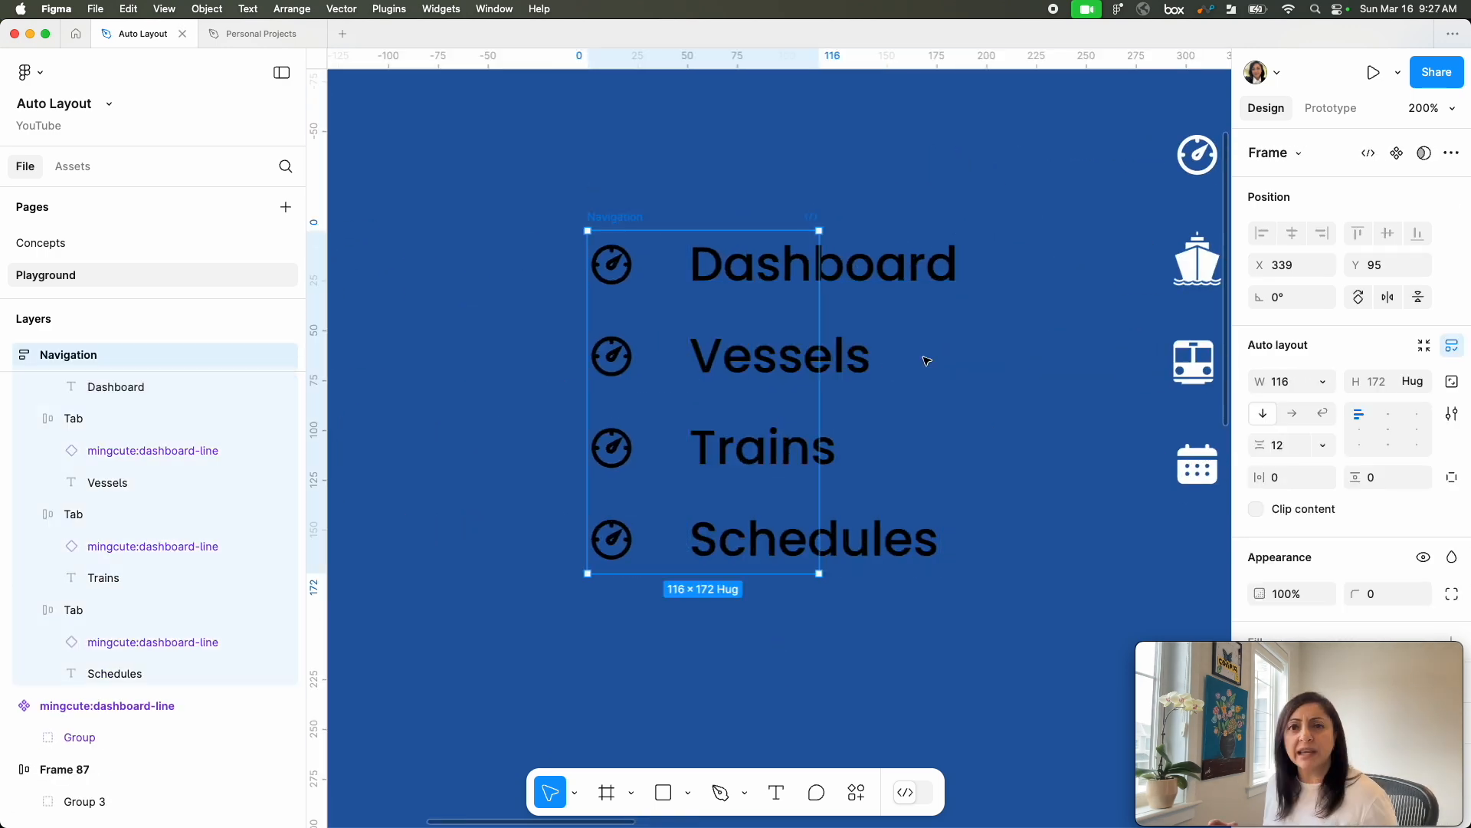
{"action": "left_click", "coordinate": [860, 269], "text": "super"}
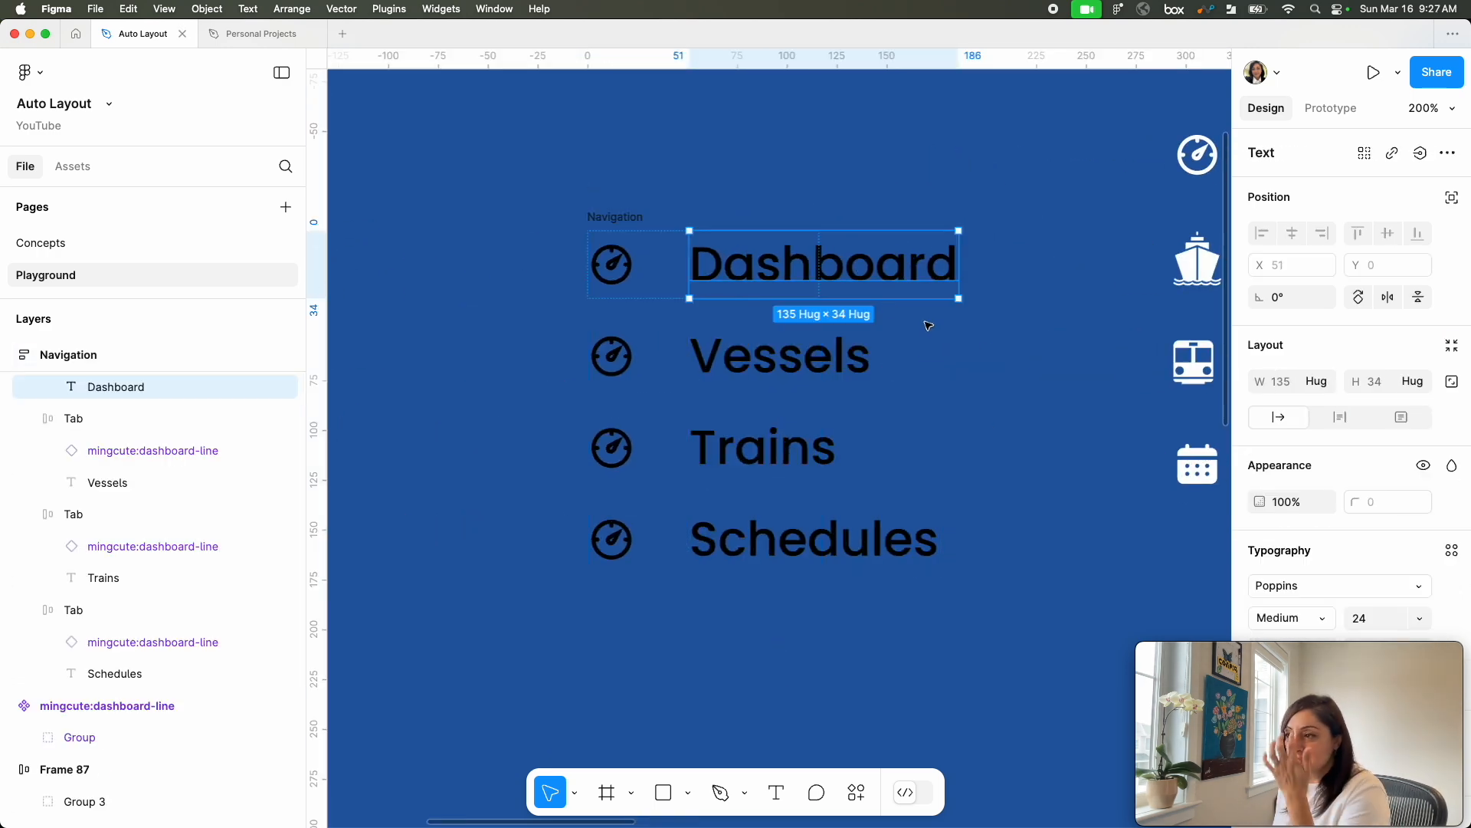
Step: Change the Navigation frame's width sizing from fixed to hug contents
{"action": "left_click", "coordinate": [614, 217]}
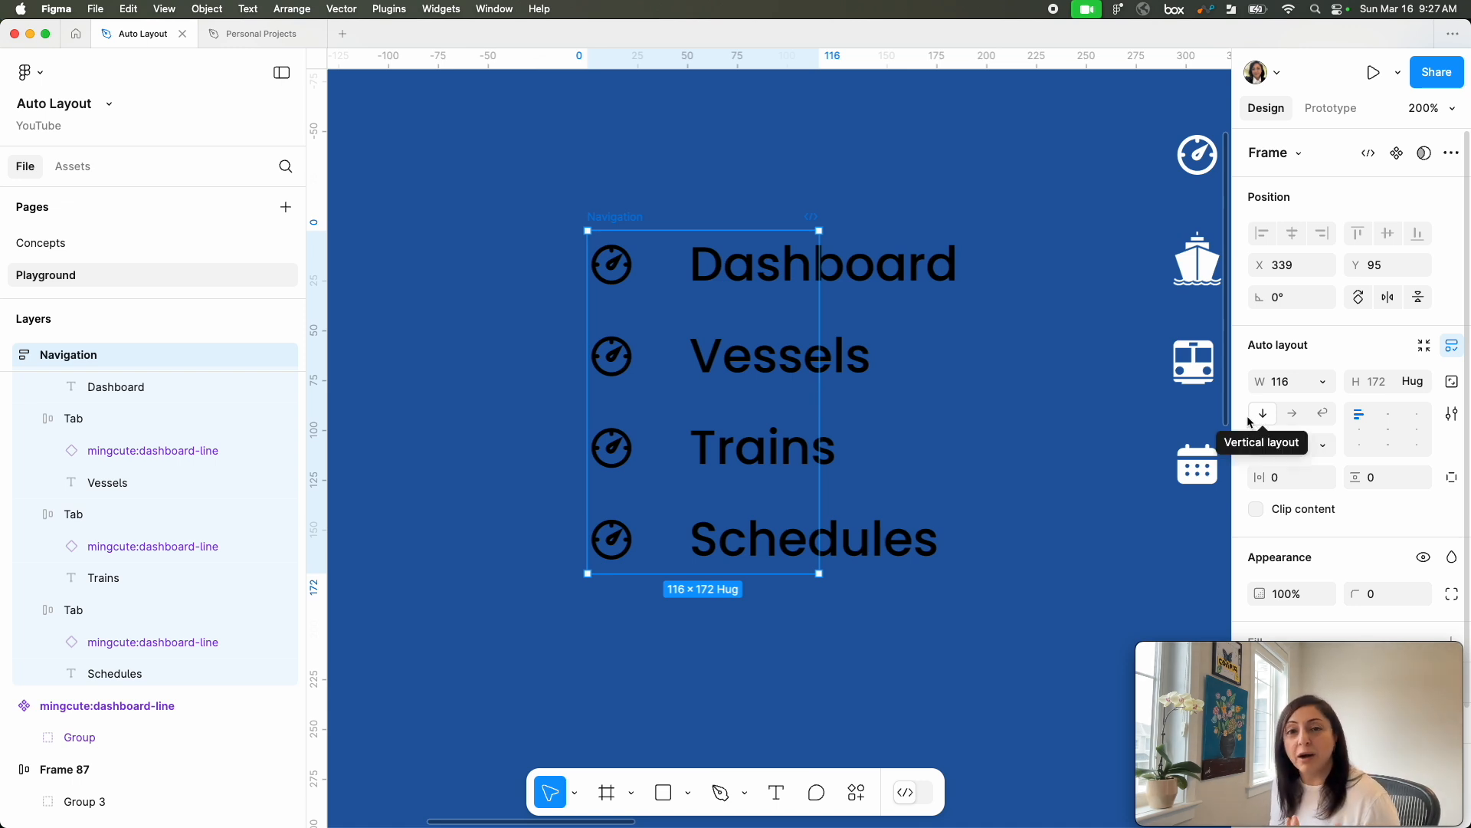
{"action": "left_click", "coordinate": [1323, 382]}
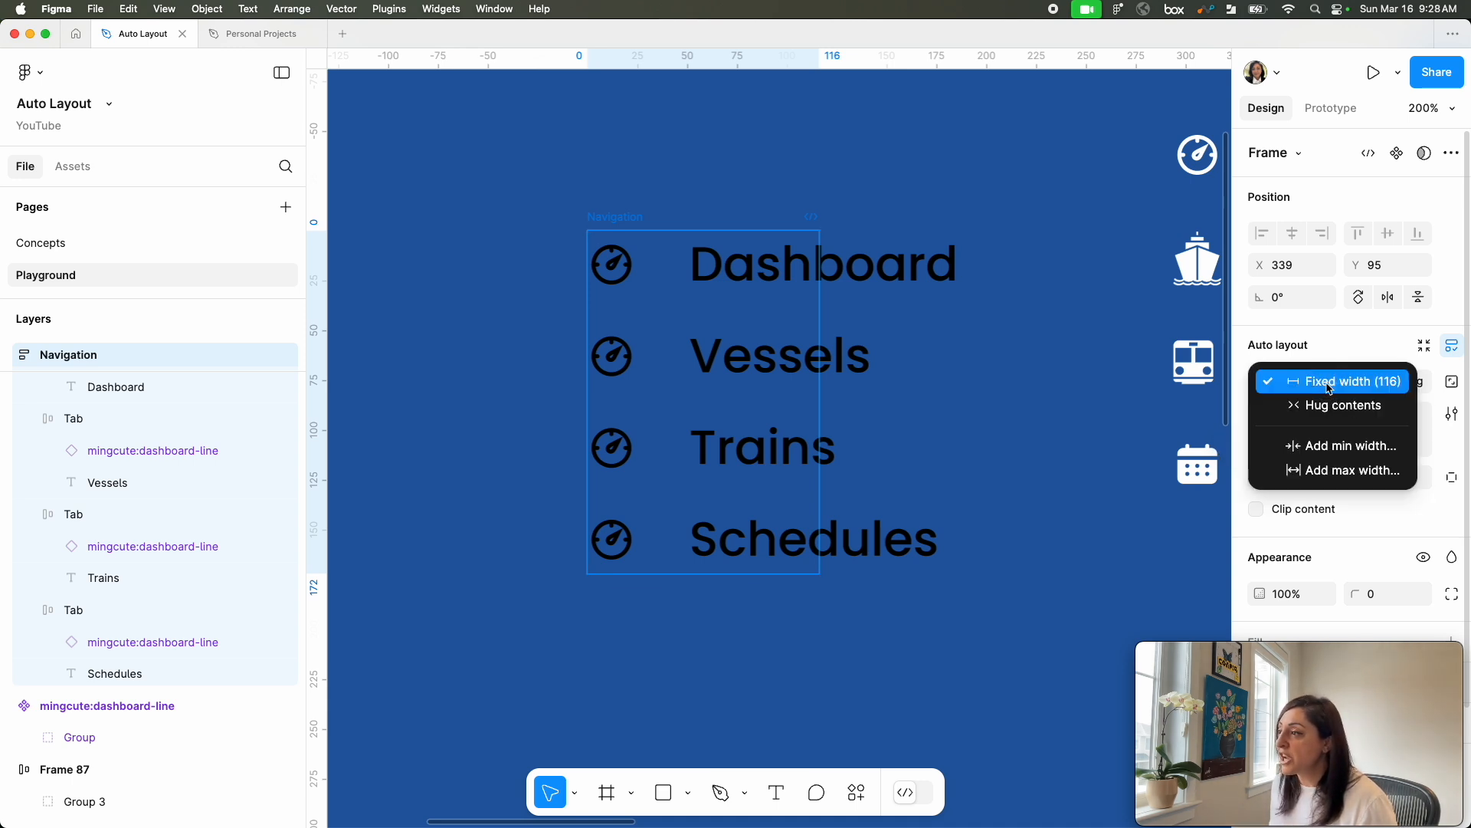
{"action": "left_click", "coordinate": [1329, 406]}
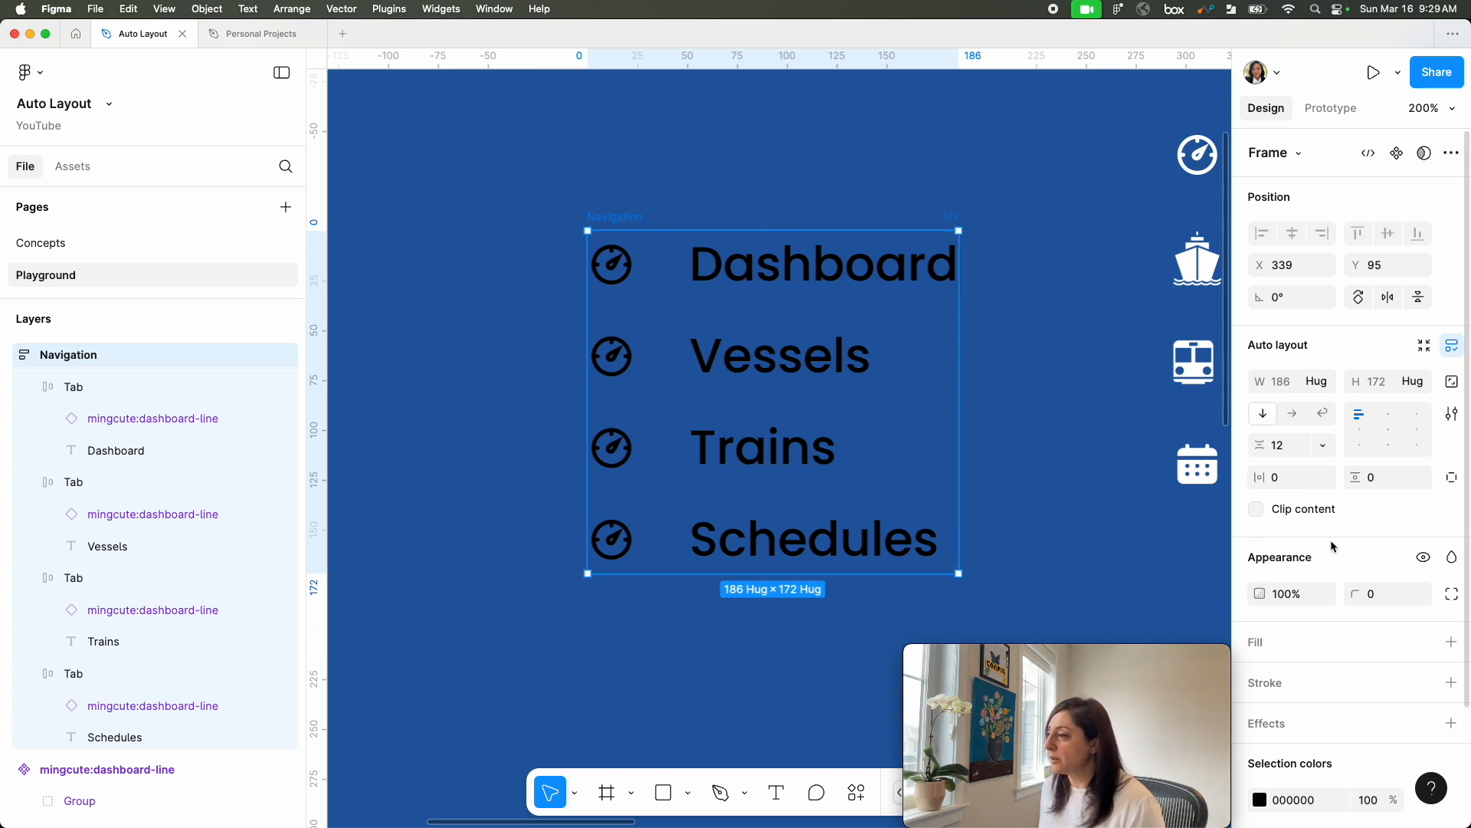
Step: Add a fill to the Navigation frame, sampling the blue 235DA4 from the background
{"action": "scroll", "coordinate": [1352, 547], "scroll_direction": "down", "scroll_amount": 3}
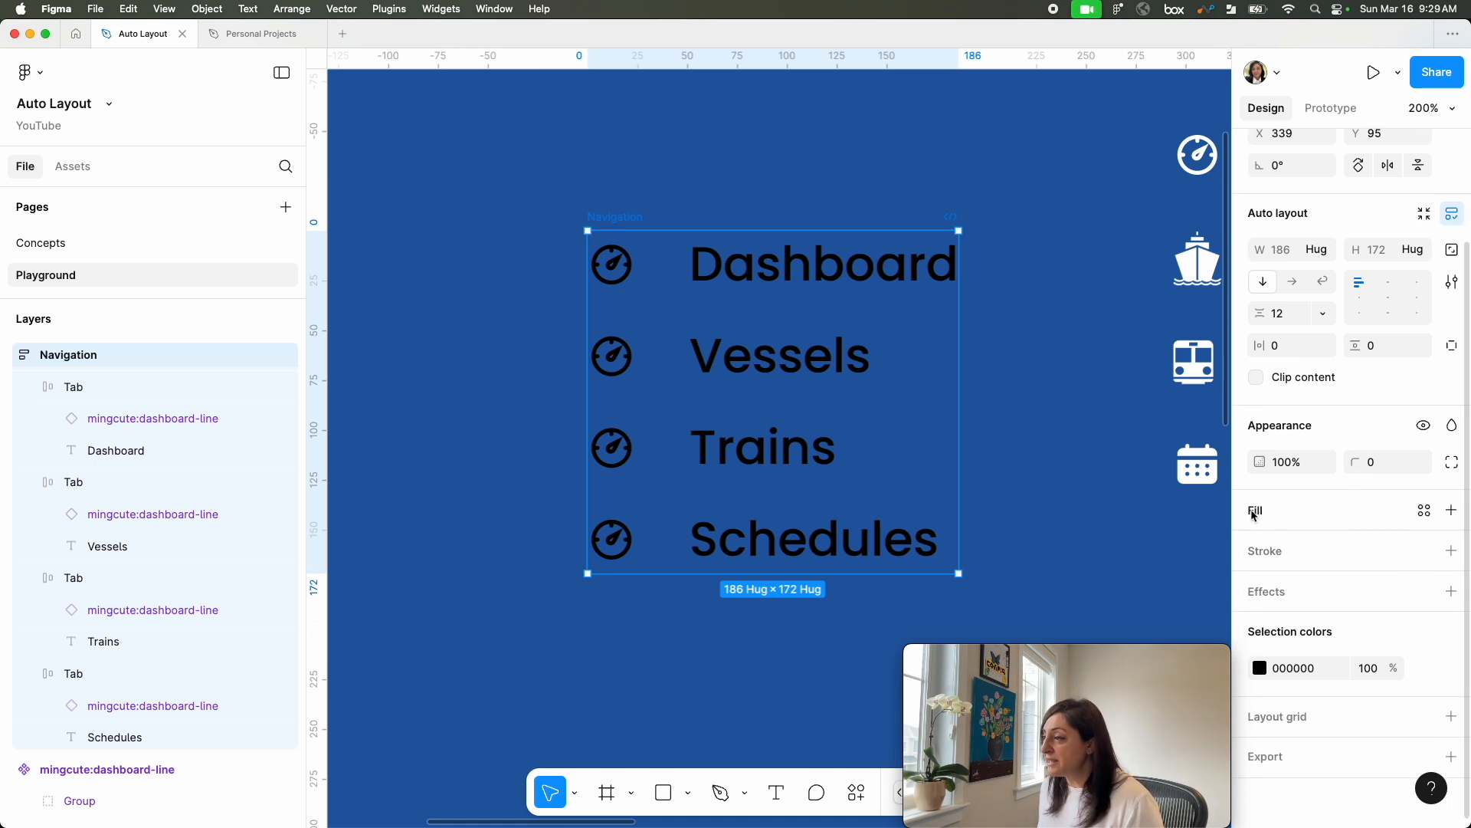
{"action": "left_click", "coordinate": [1451, 511]}
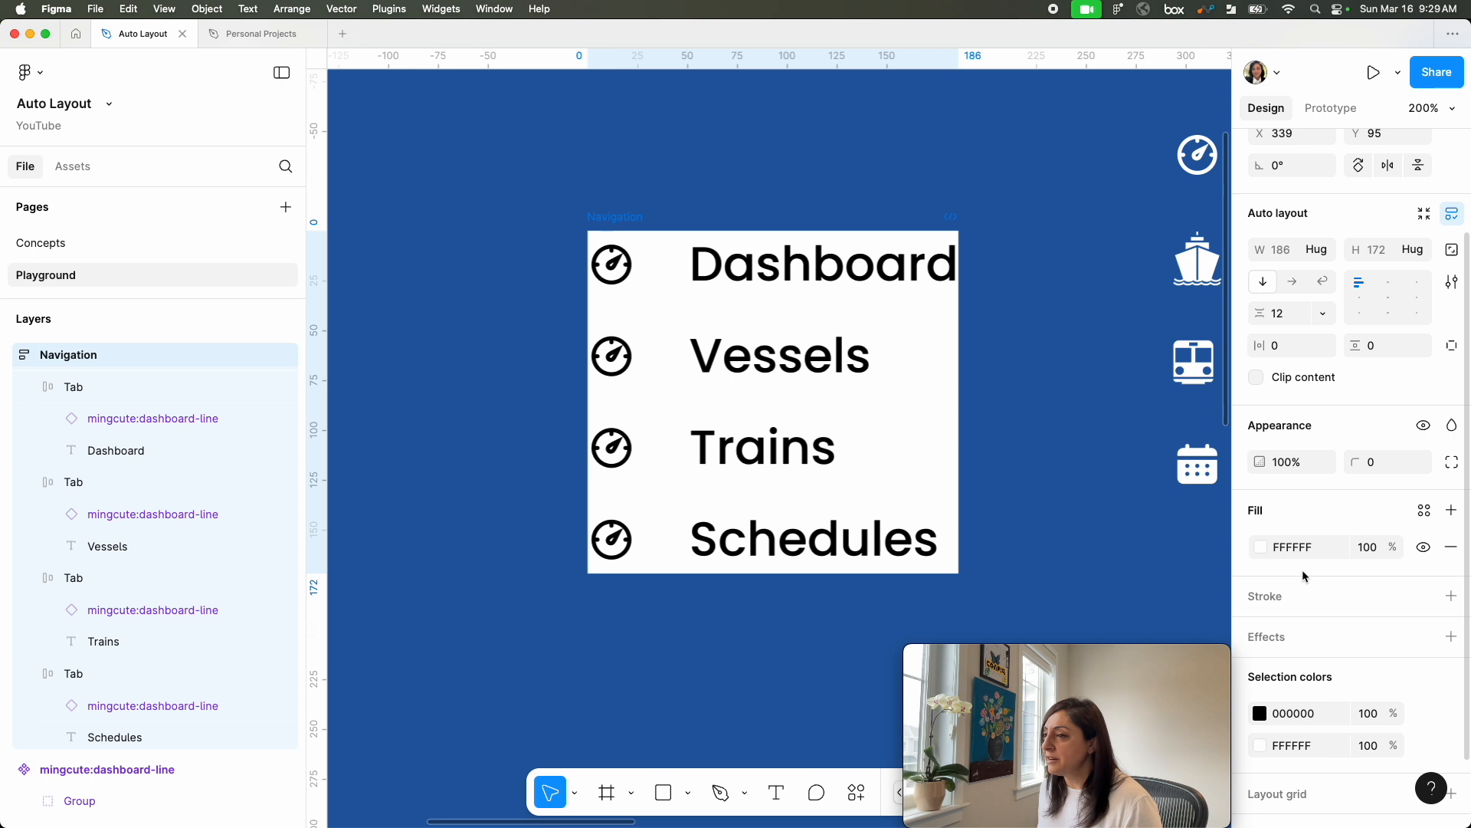
{"action": "left_click", "coordinate": [1261, 548]}
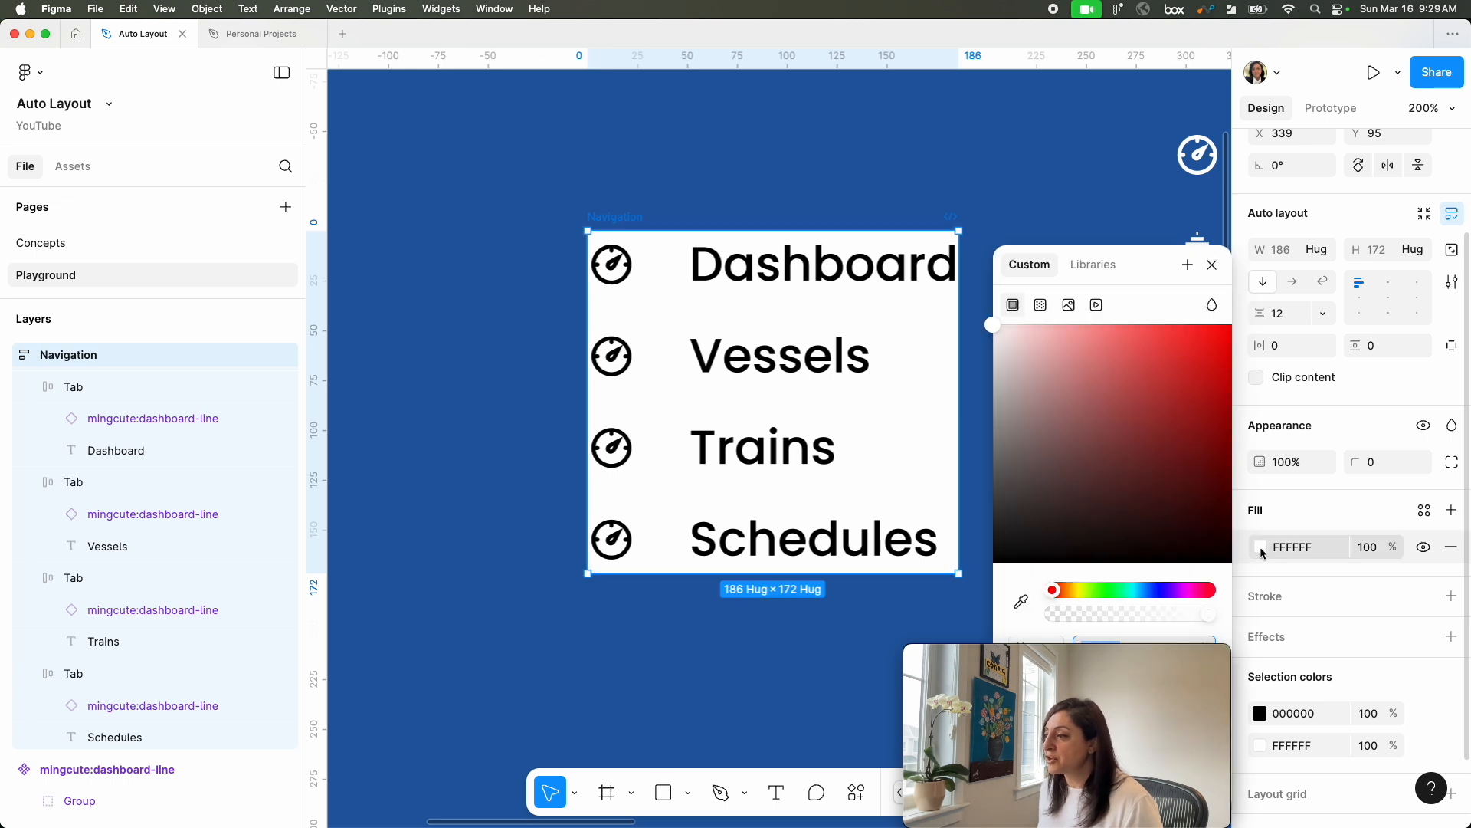
{"action": "left_click_drag", "start_coordinate": [1149, 269], "coordinate": [1153, 72]}
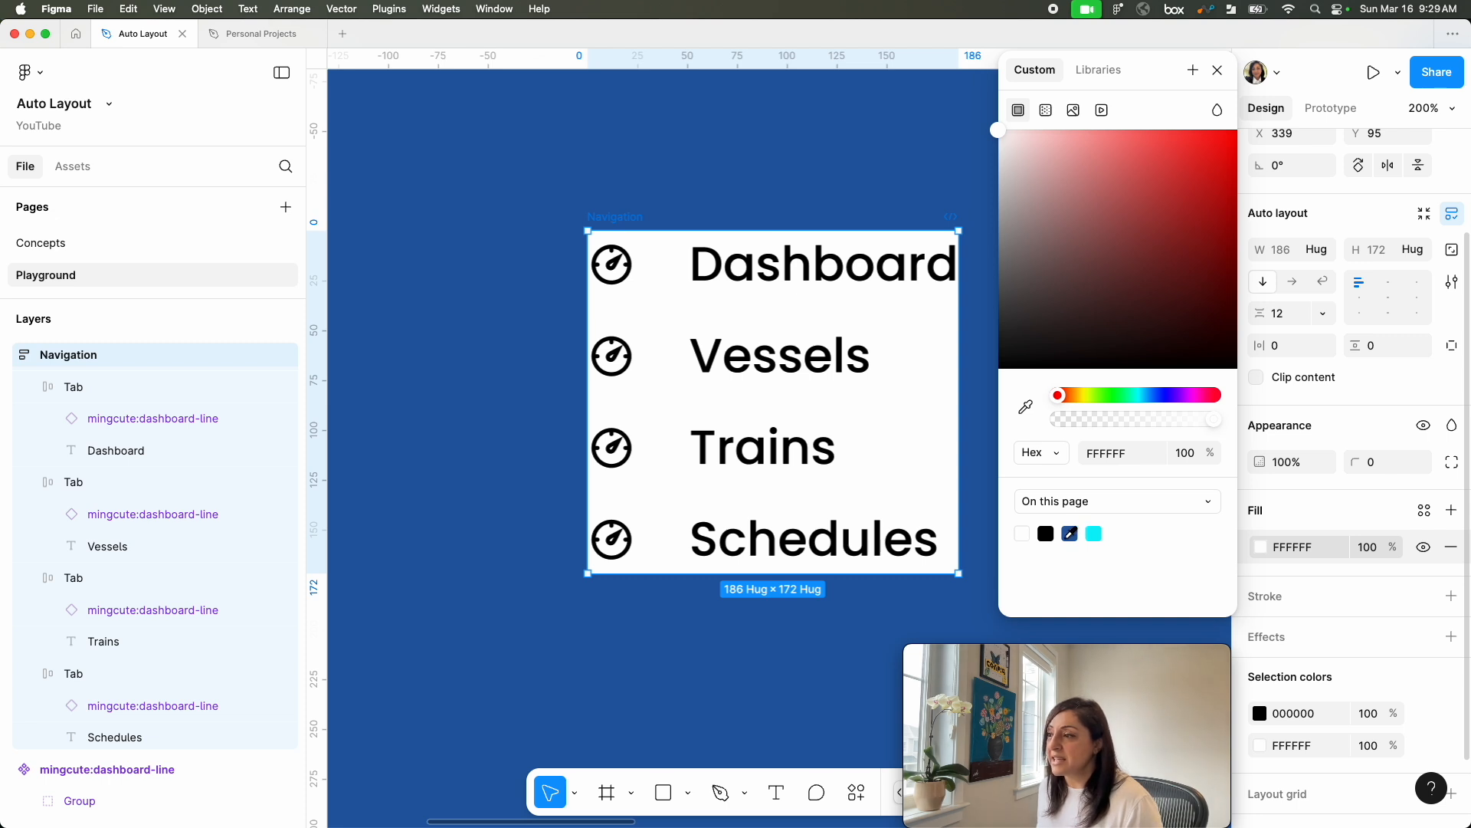
{"action": "left_click", "coordinate": [1026, 407]}
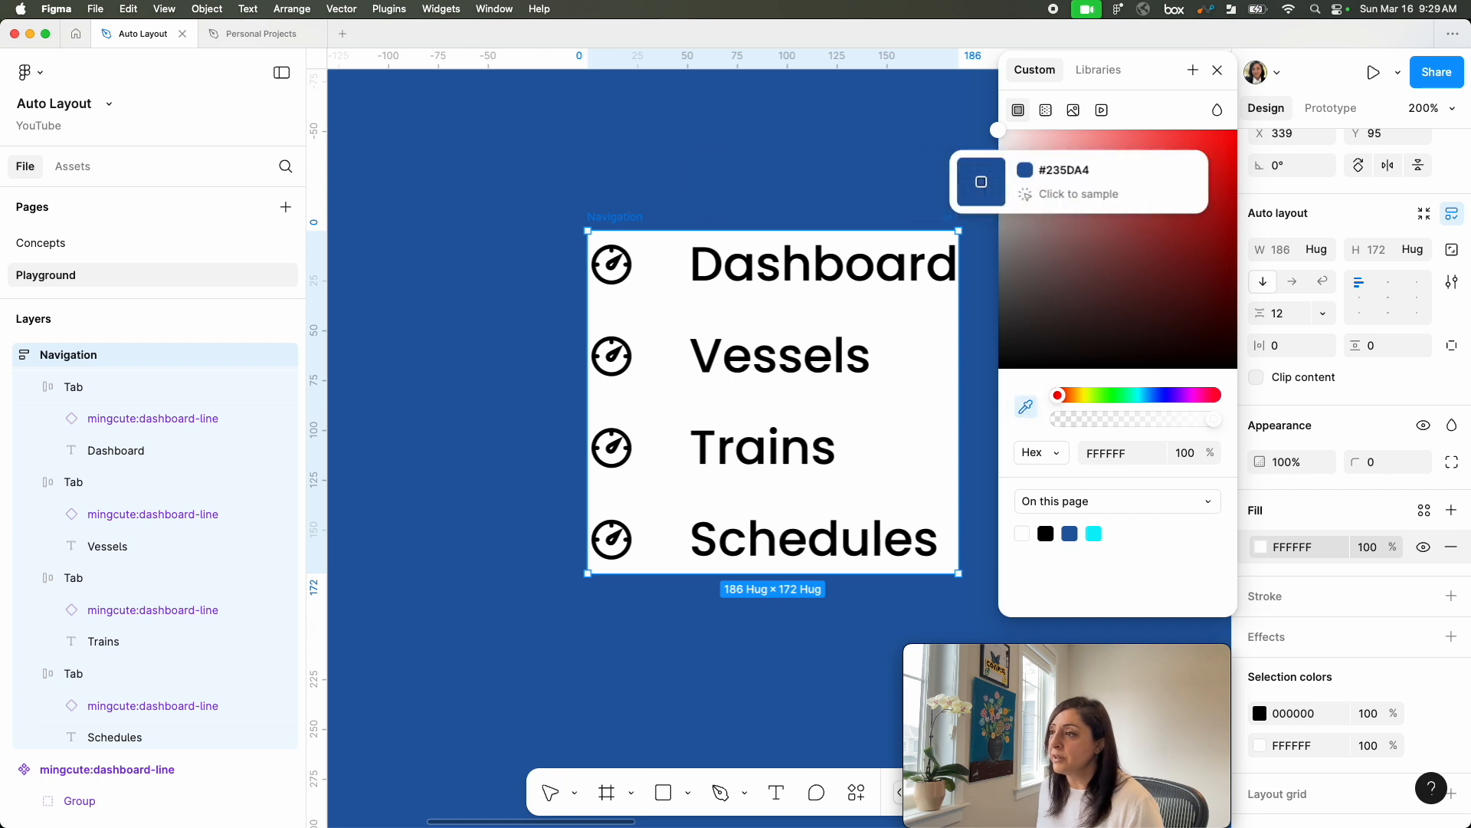
{"action": "left_click", "coordinate": [883, 162]}
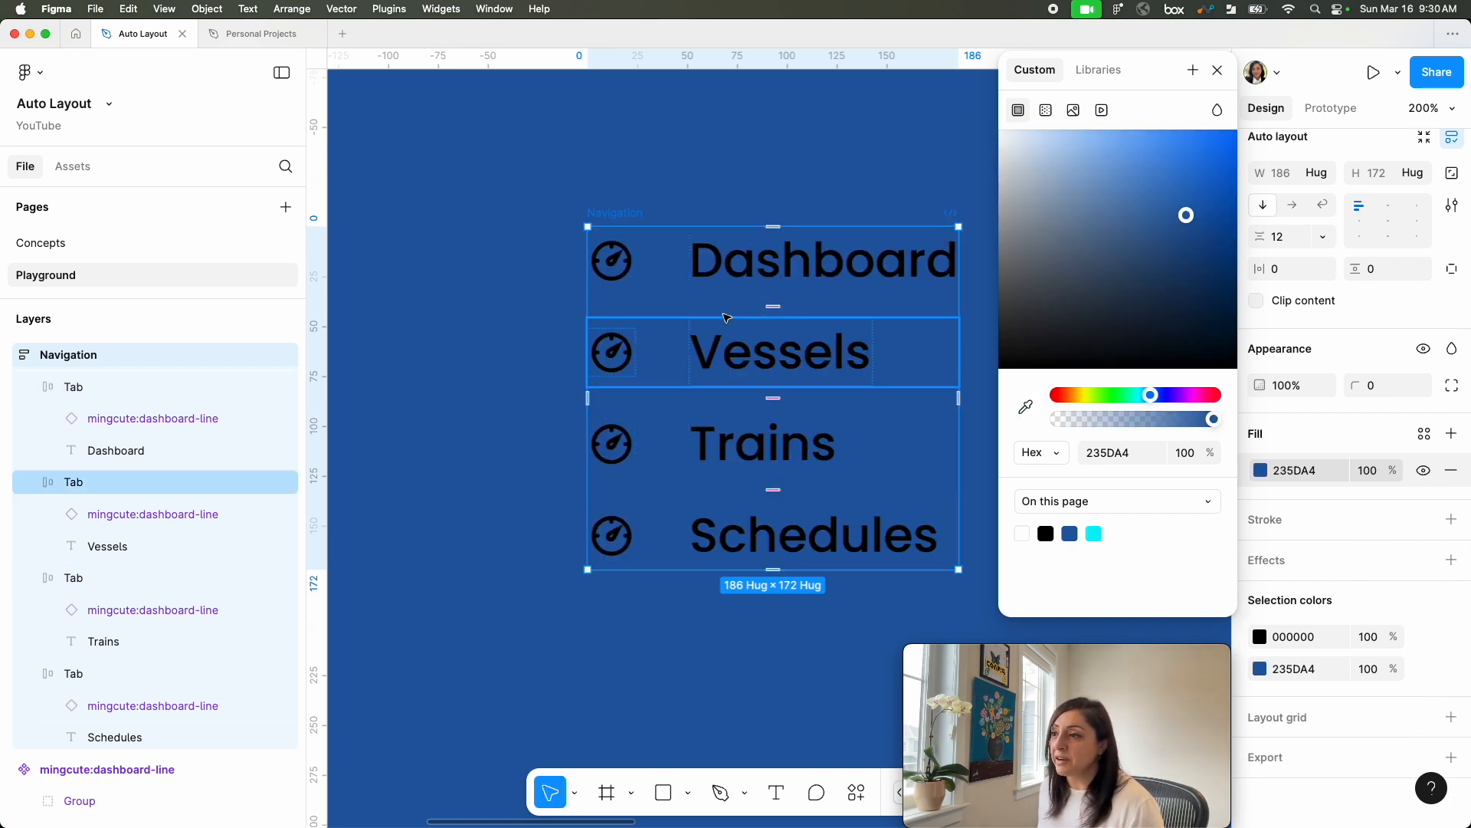
Step: Recolor the black icons and labels in the Navigation frame to white FFFFFF through the selection colors
{"action": "left_click", "coordinate": [1260, 637]}
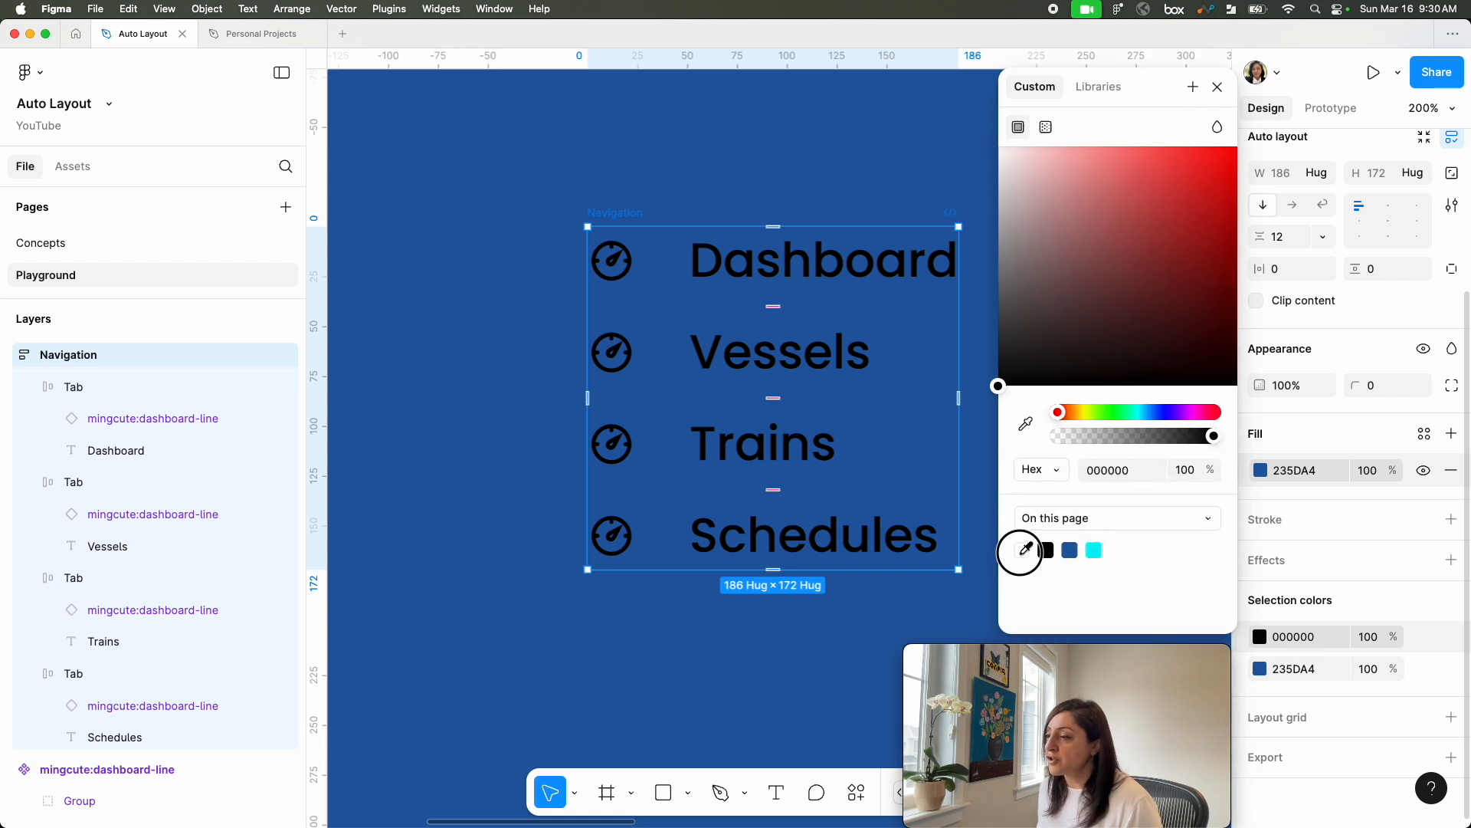
{"action": "left_click", "coordinate": [1022, 550]}
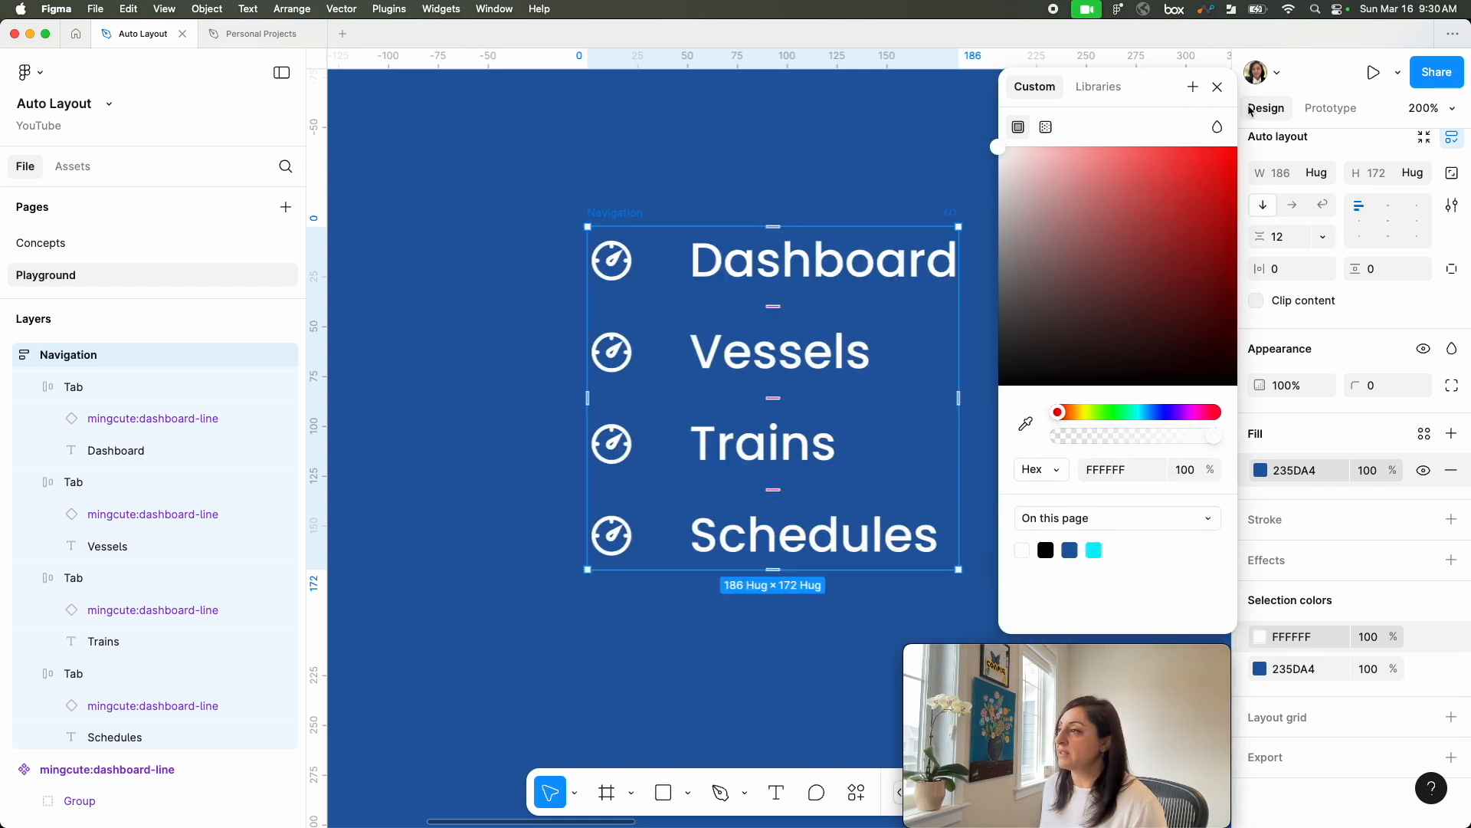
{"action": "key", "text": "Escape"}
Step: Delete the large blue background rectangle behind the navigation menus
{"action": "key", "text": "shift+0"}
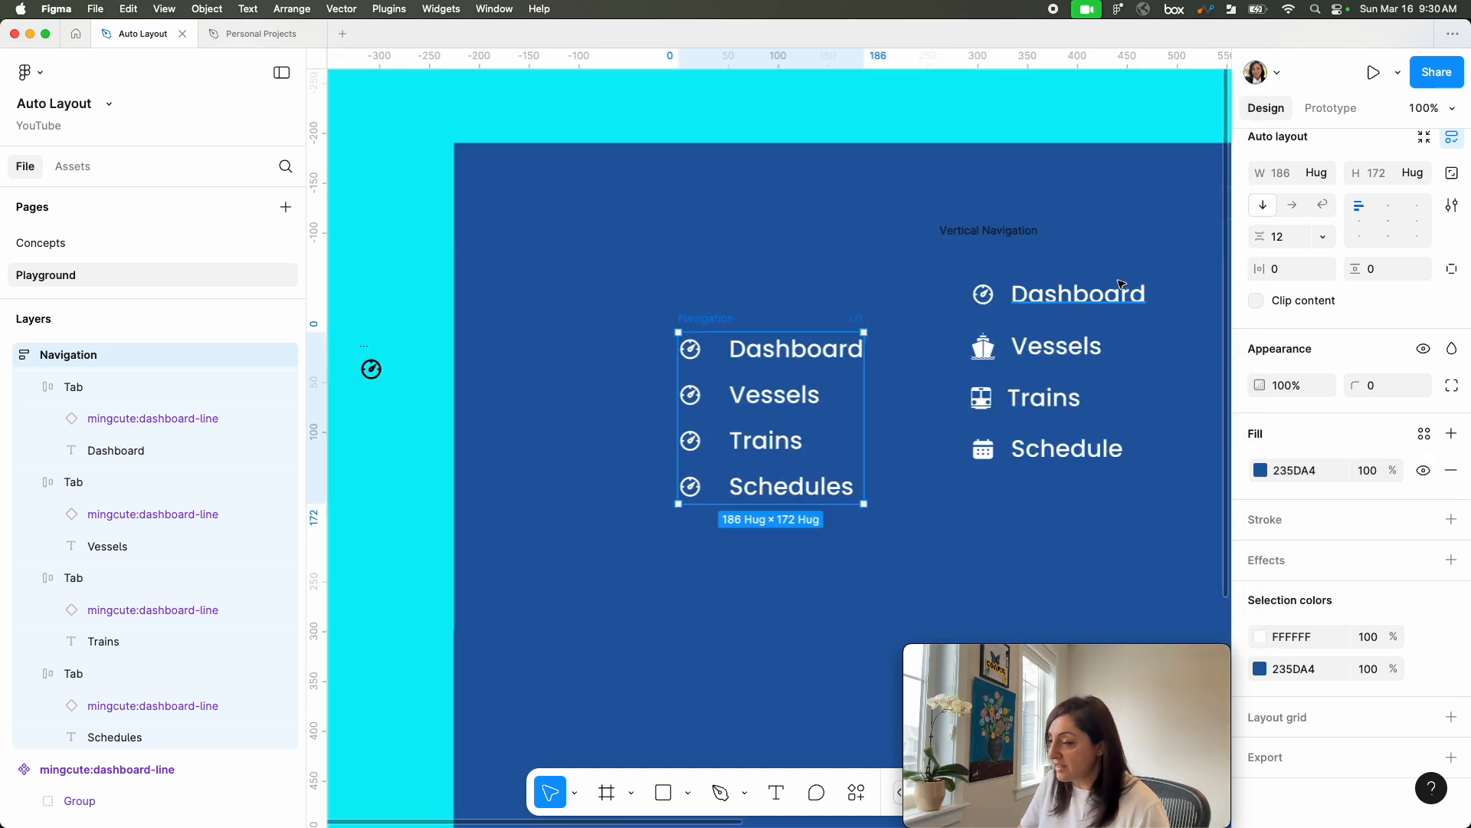
{"action": "left_click", "coordinate": [509, 174]}
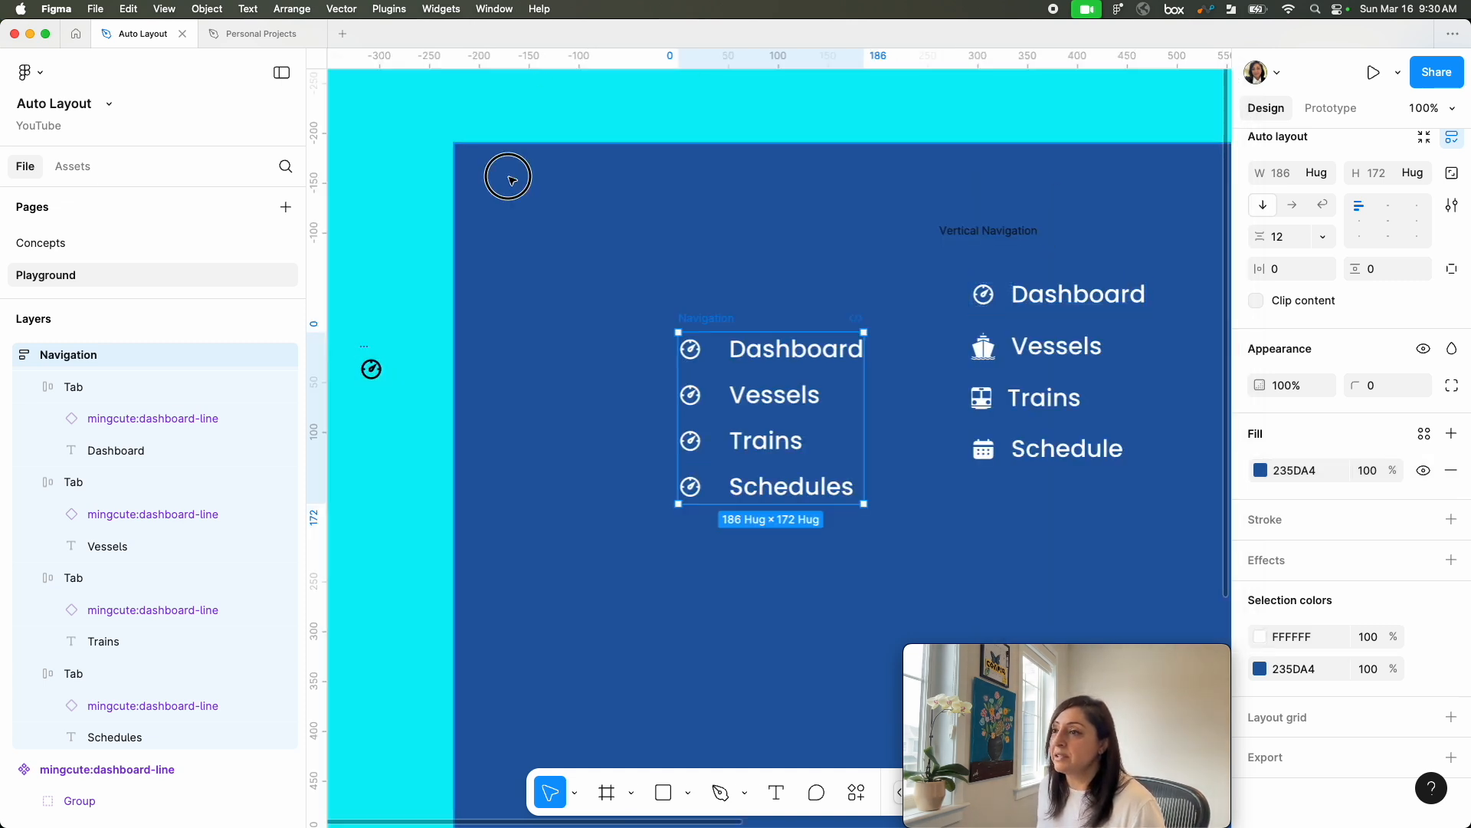
{"action": "key", "text": "Delete"}
{"action": "scroll", "coordinate": [522, 516], "scroll_direction": "down", "scroll_amount": 1}
{"action": "key", "text": "super+equal"}
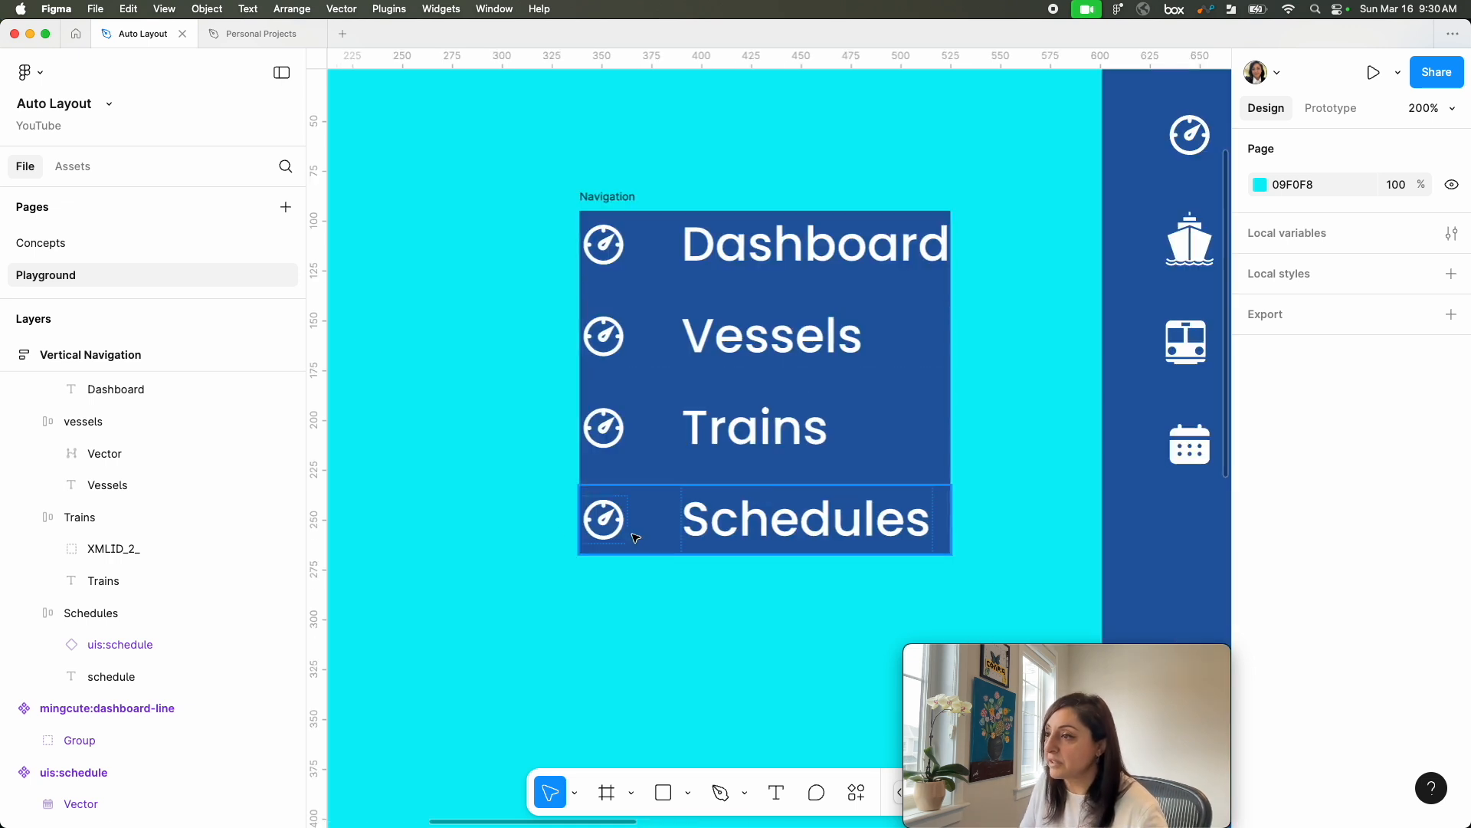
Step: Set the Navigation frame's horizontal padding to 32 and show the individual padding values for each side
{"action": "left_click", "coordinate": [596, 197]}
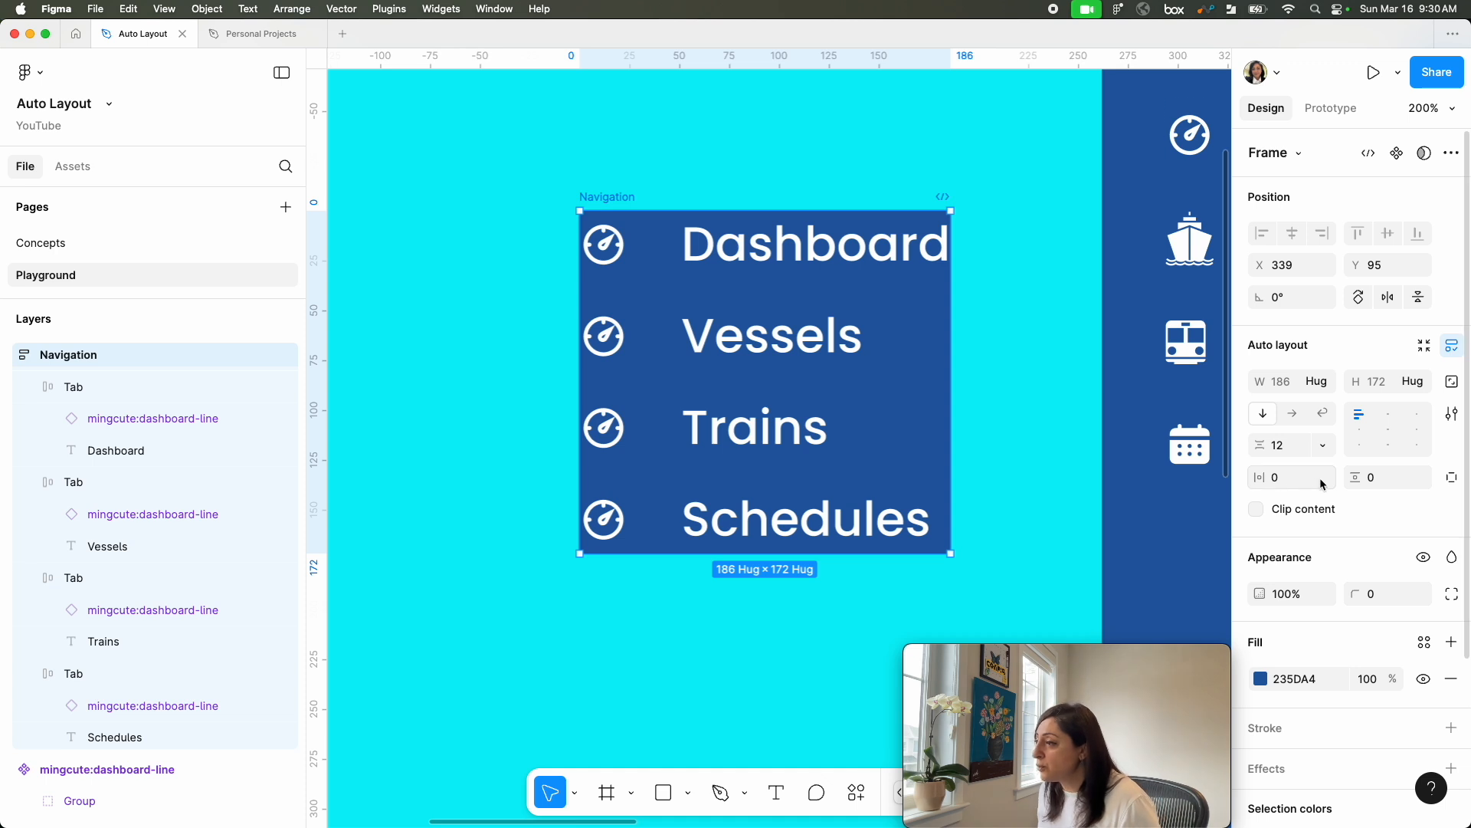
{"action": "left_click", "coordinate": [1277, 481]}
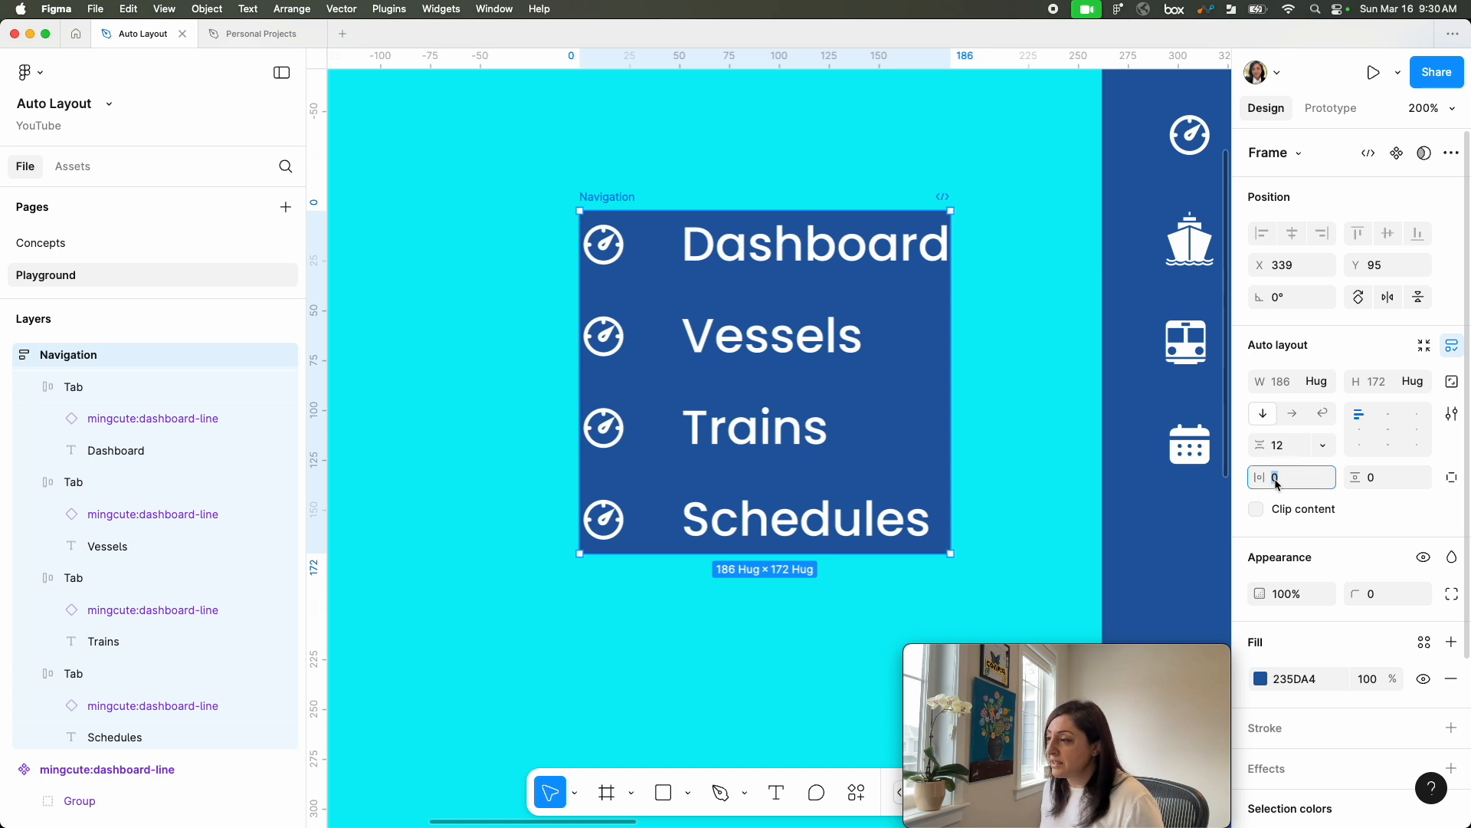
{"action": "type", "text": "32"}
{"action": "key", "text": "Return"}
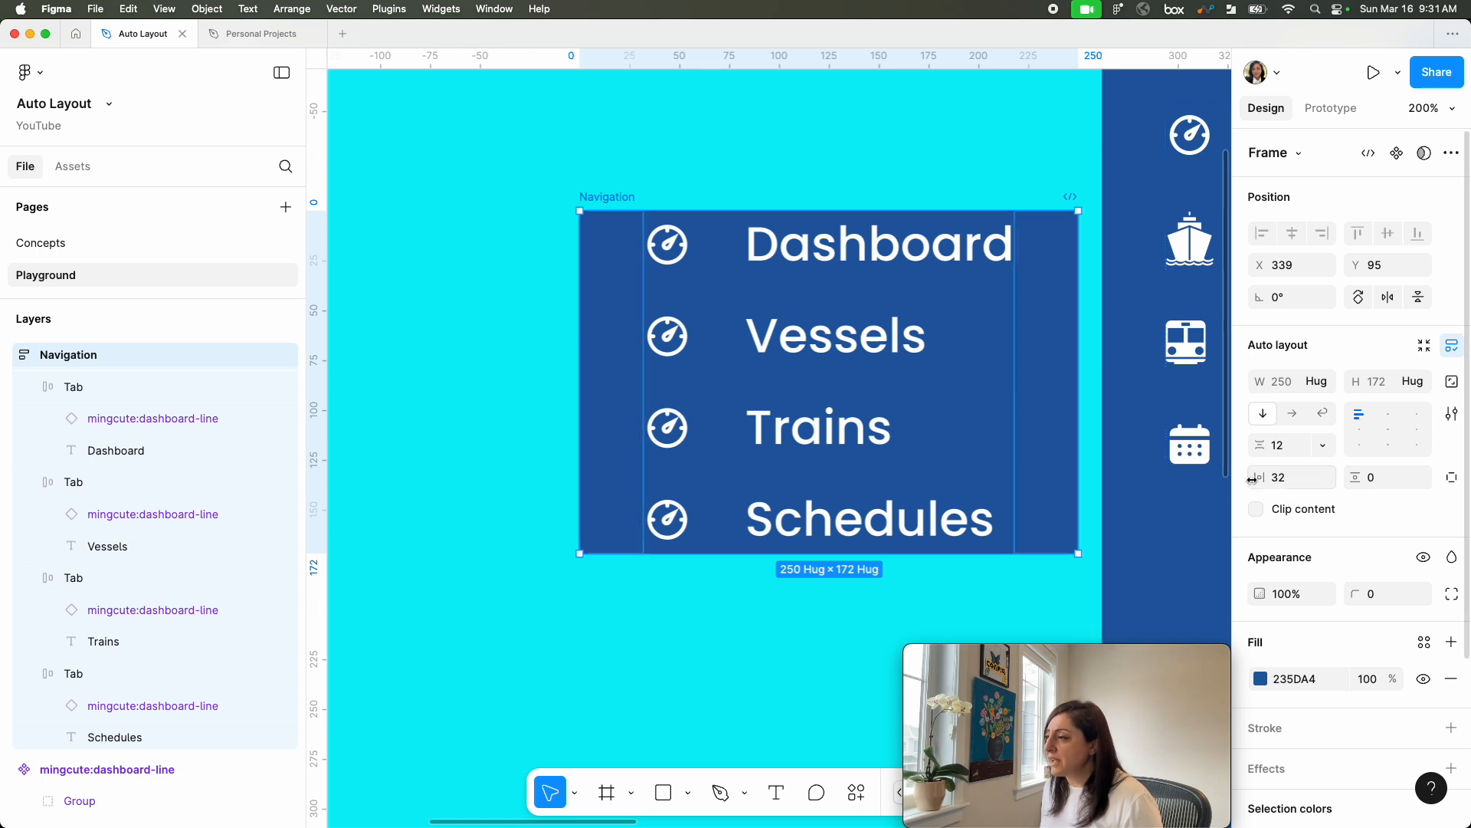
{"action": "left_click", "coordinate": [1454, 484]}
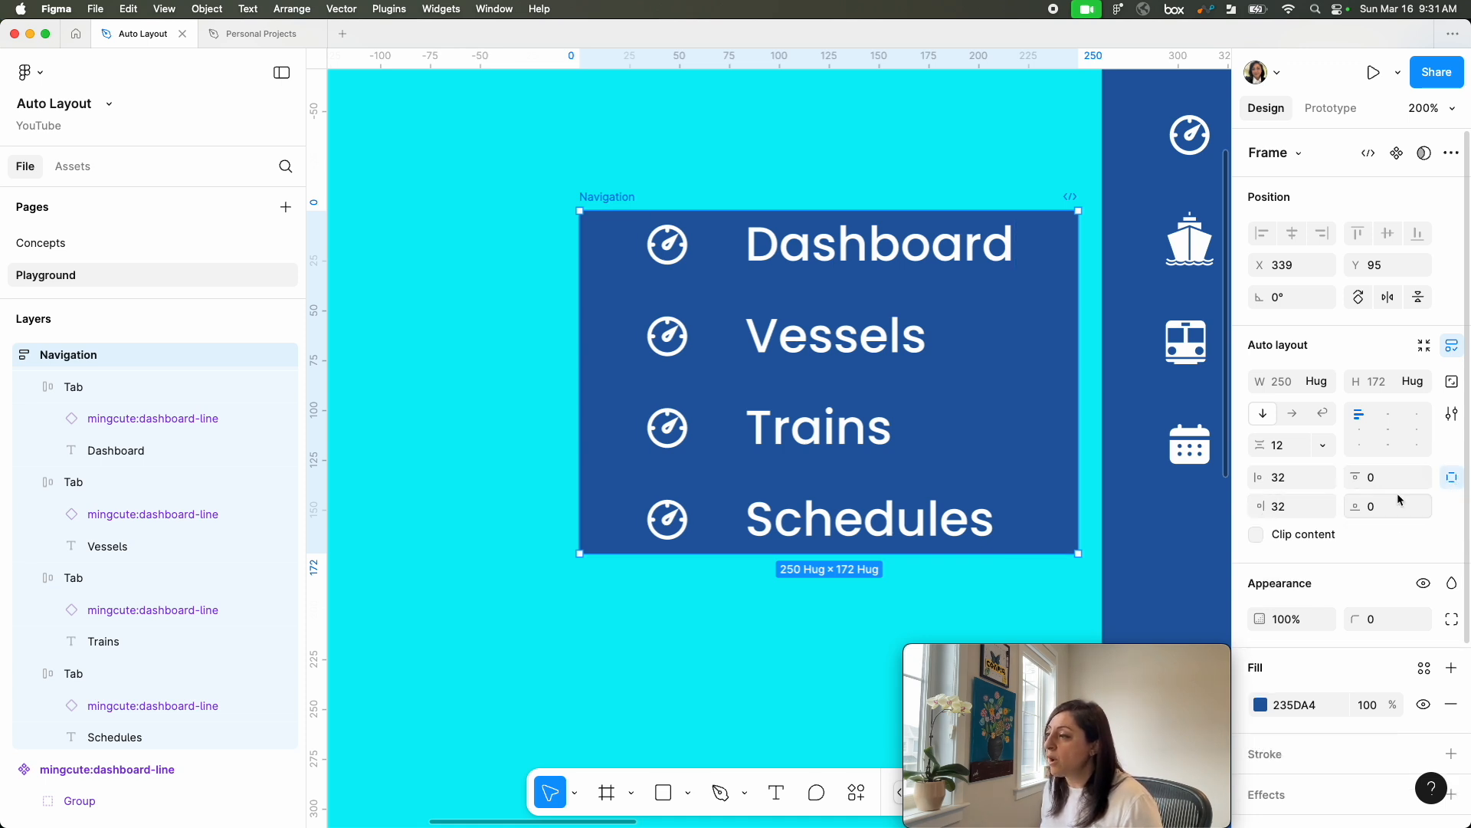
Step: Try a right padding of 24 on the Navigation frame and undo it
{"action": "left_click", "coordinate": [1286, 507]}
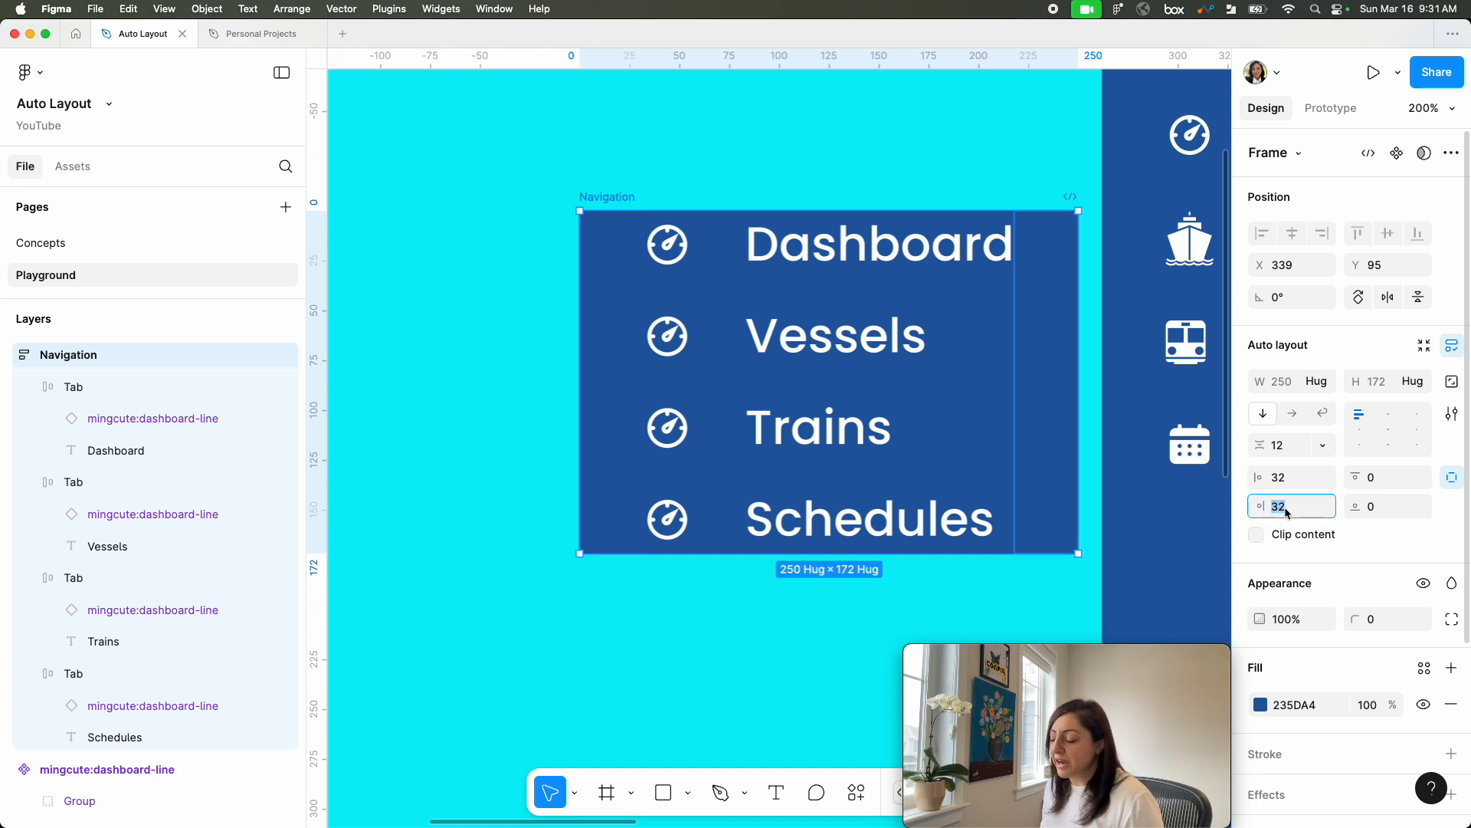
{"action": "type", "text": "24"}
{"action": "key", "text": "Return"}
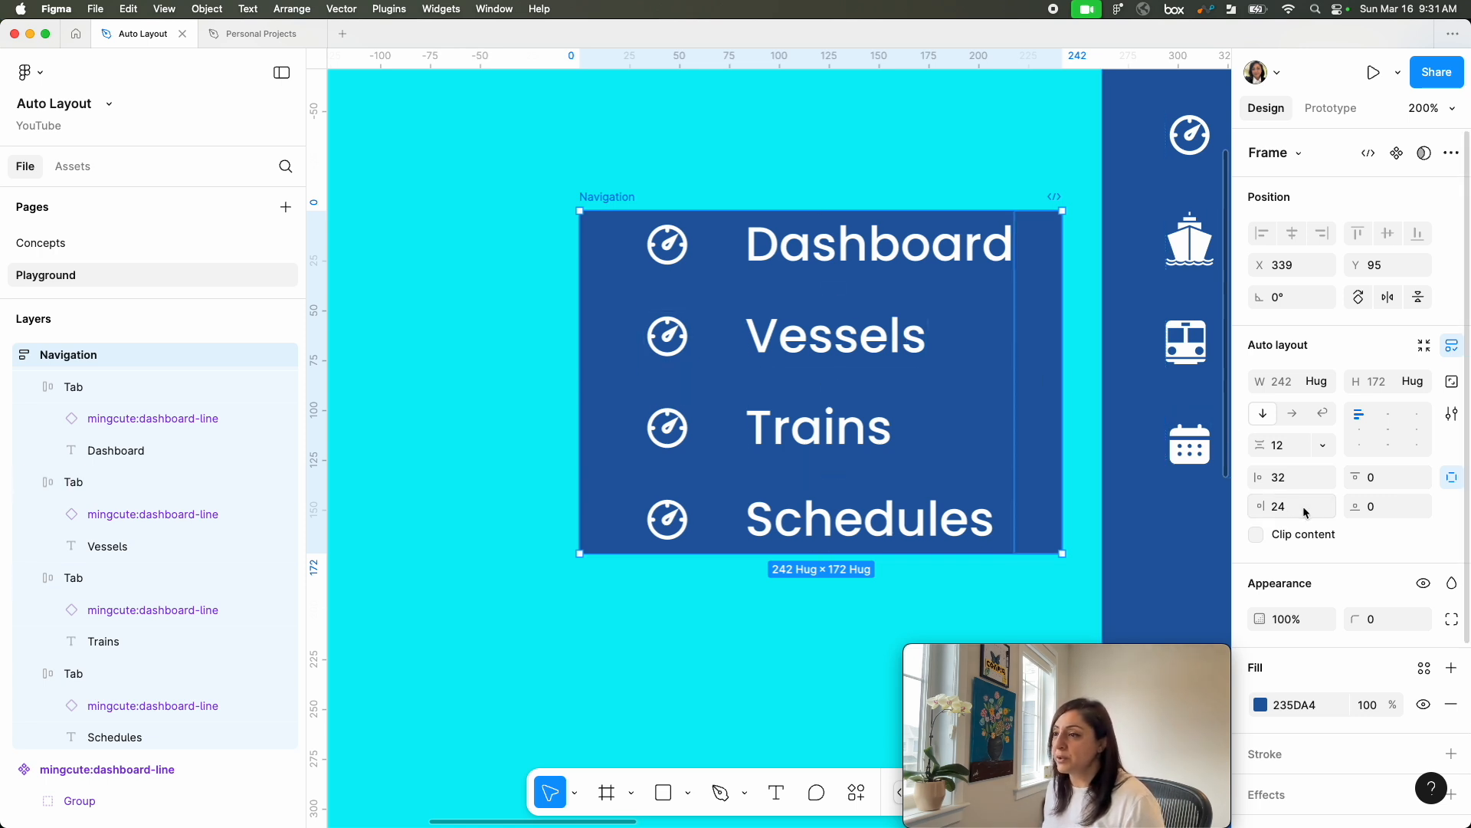
{"action": "key", "text": "ctrl+z"}
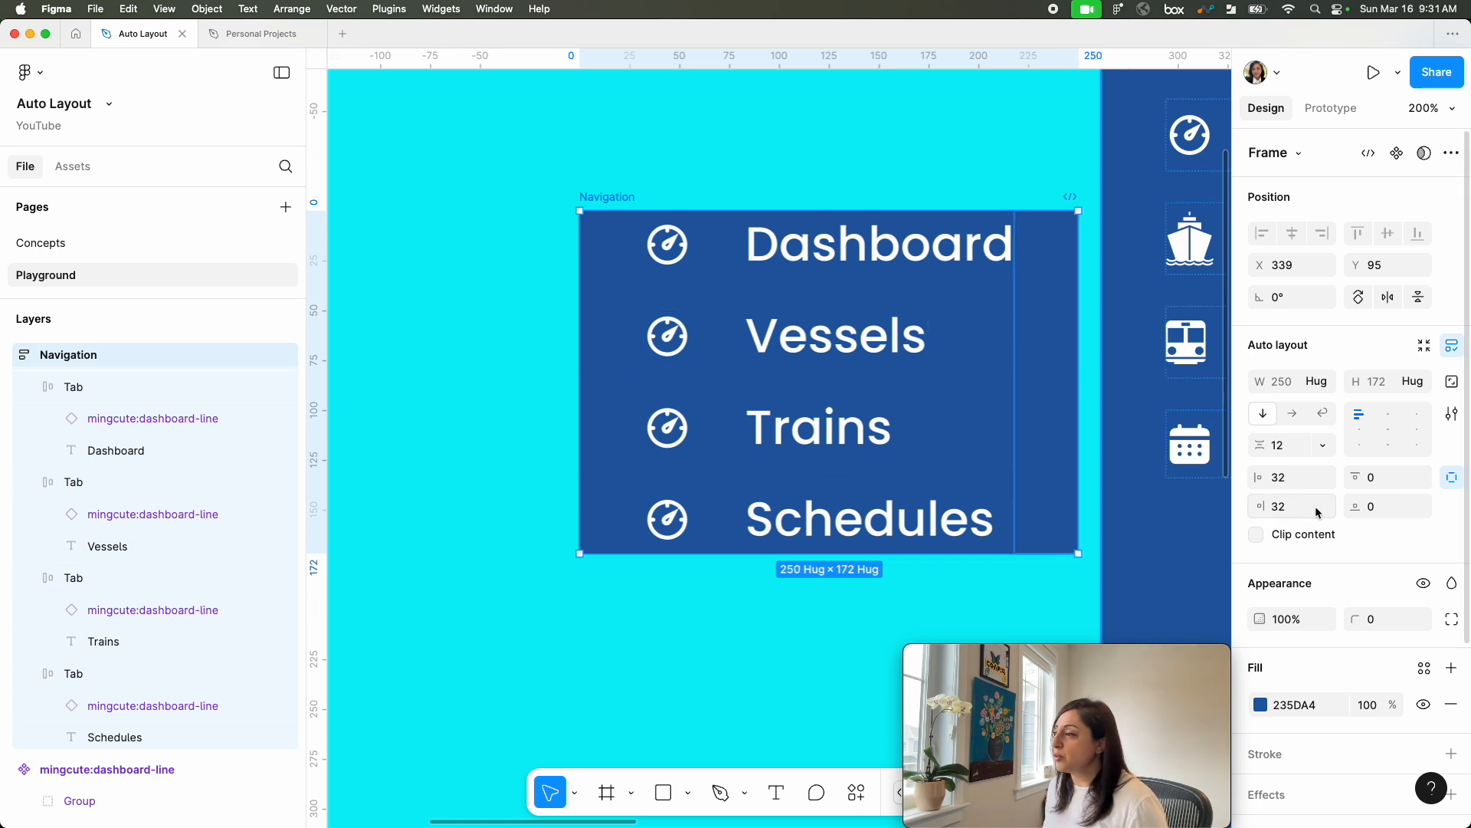
Step: Set the Navigation frame's top padding to 32
{"action": "left_click", "coordinate": [1400, 478]}
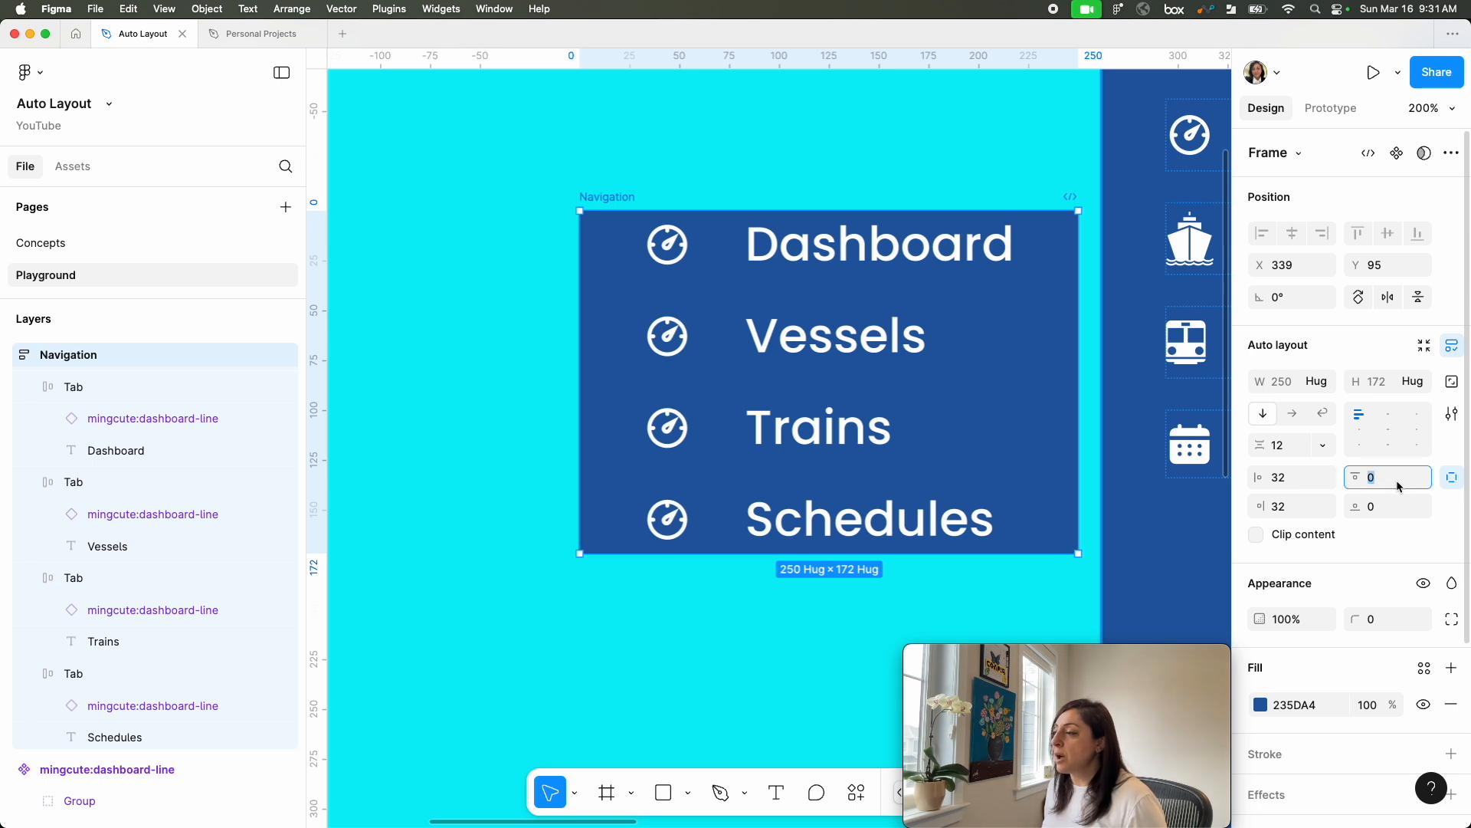
{"action": "type", "text": "32"}
{"action": "key", "text": "Return"}
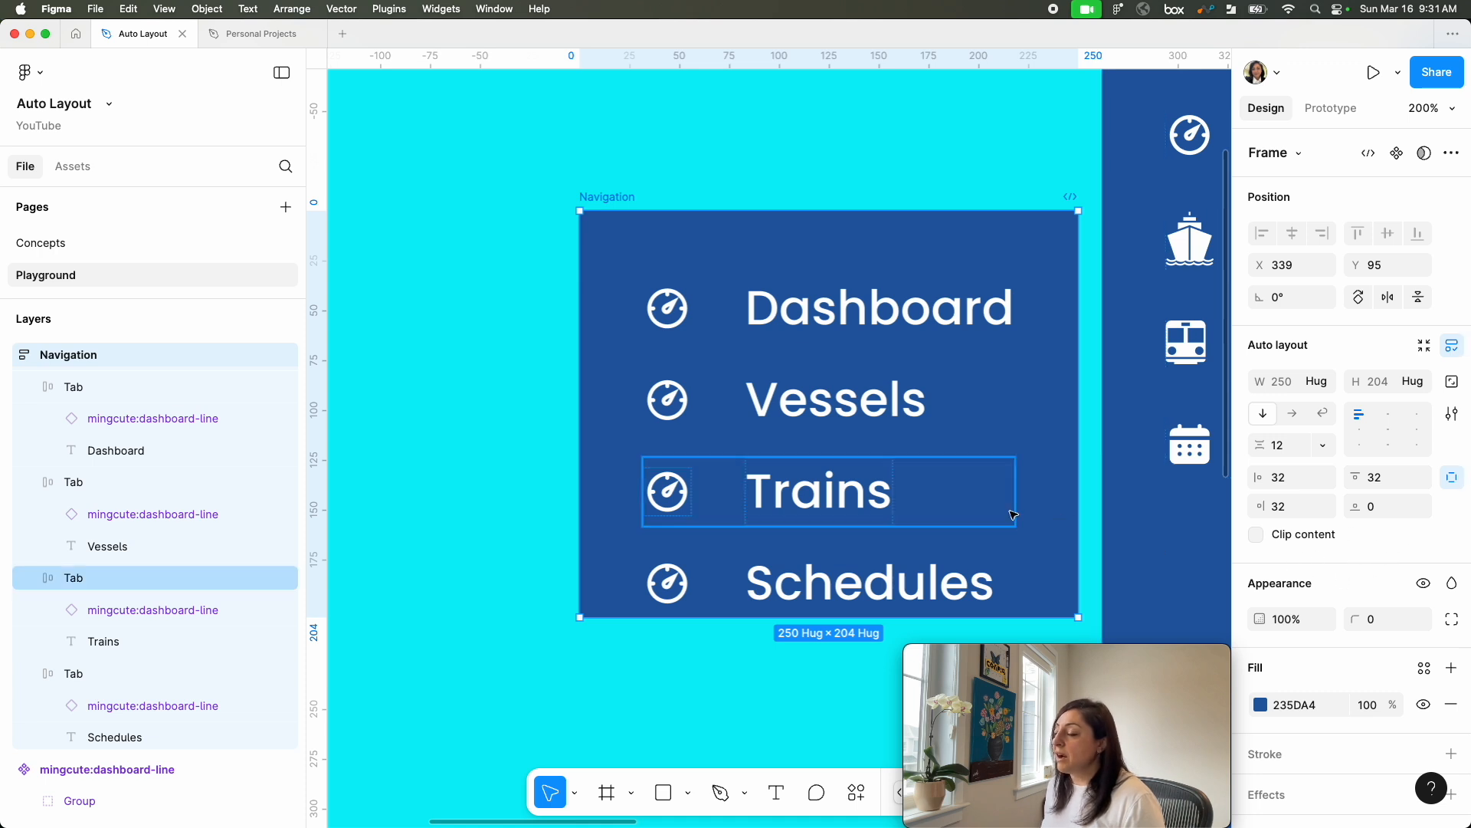
Step: Move the Navigation frame to about X 265, Y -86 and stretch it to a height of about 796
{"action": "key", "text": "shift+0"}
{"action": "scroll", "coordinate": [1014, 514], "scroll_direction": "down", "scroll_amount": 3}
{"action": "scroll", "coordinate": [1014, 514], "scroll_direction": "right", "scroll_amount": 2}
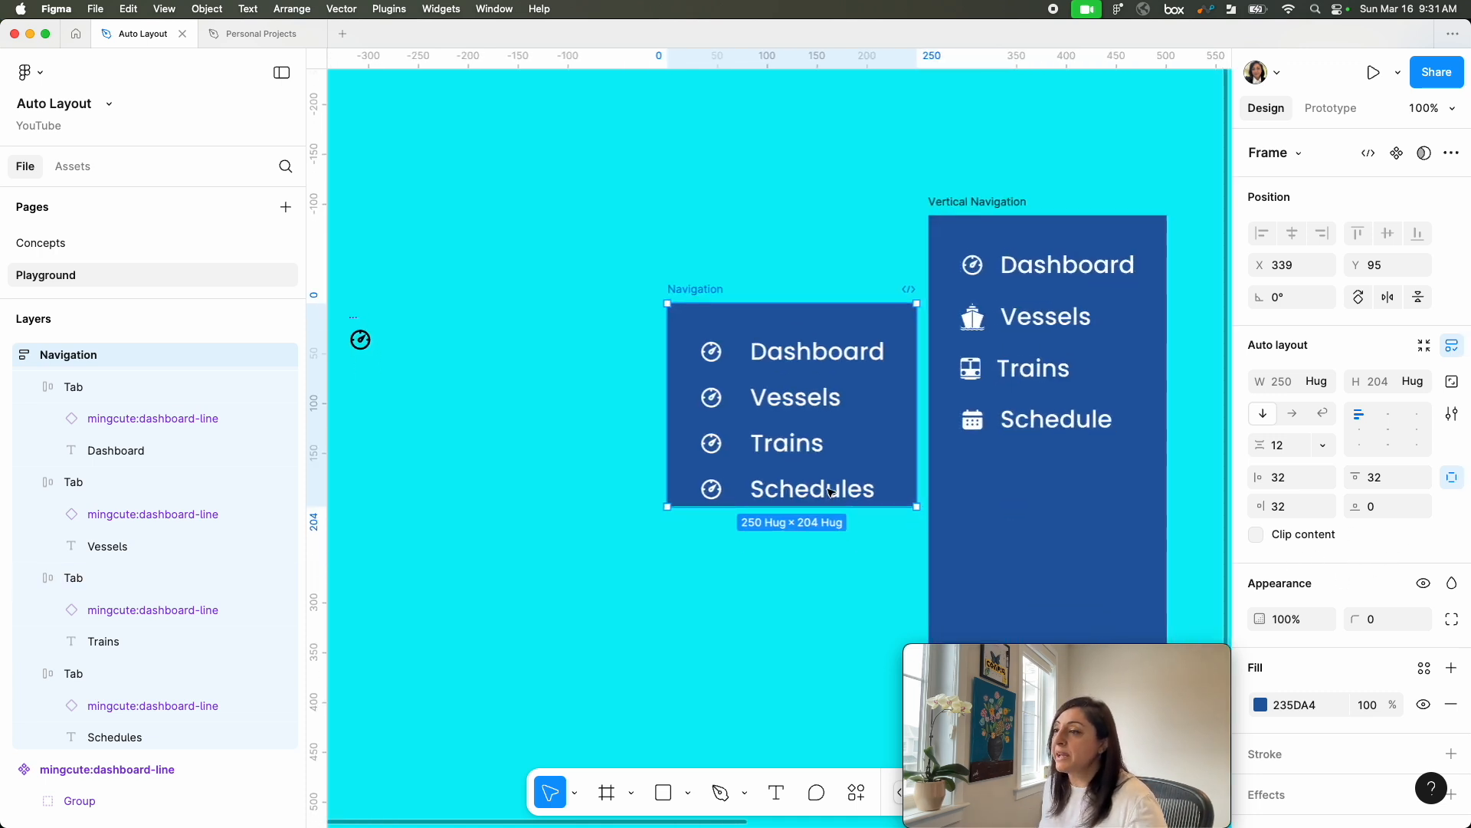
{"action": "left_click_drag", "start_coordinate": [717, 430], "coordinate": [779, 746]}
{"action": "scroll", "coordinate": [784, 566], "scroll_direction": "up", "scroll_amount": 2}
{"action": "scroll", "coordinate": [825, 361], "scroll_direction": "up", "scroll_amount": 3}
{"action": "scroll", "coordinate": [825, 361], "scroll_direction": "right", "scroll_amount": 1}
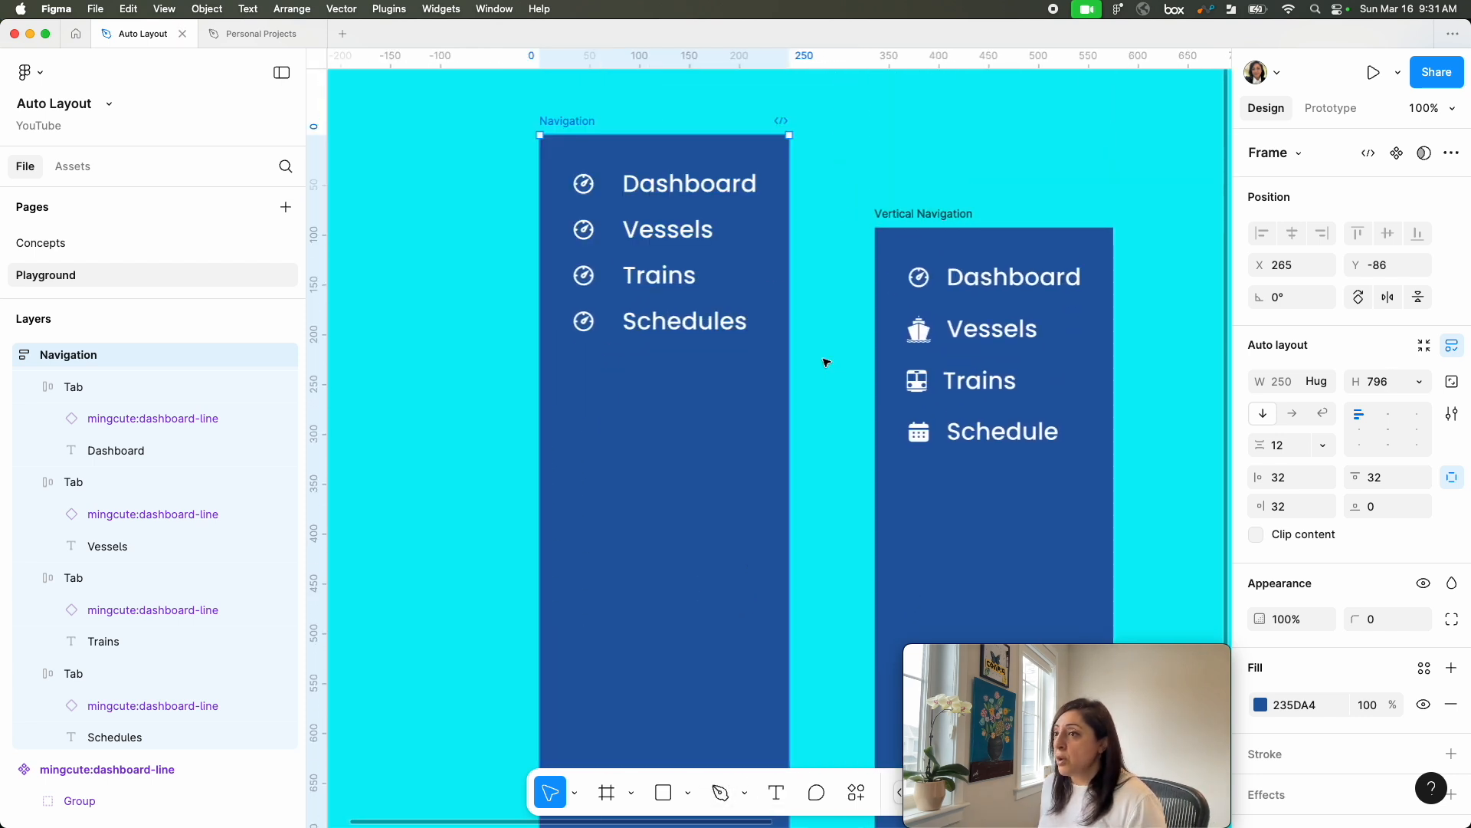
Step: Try left-center alignment for the tabs in the Navigation frame and restore top-left alignment
{"action": "left_click", "coordinate": [1361, 432]}
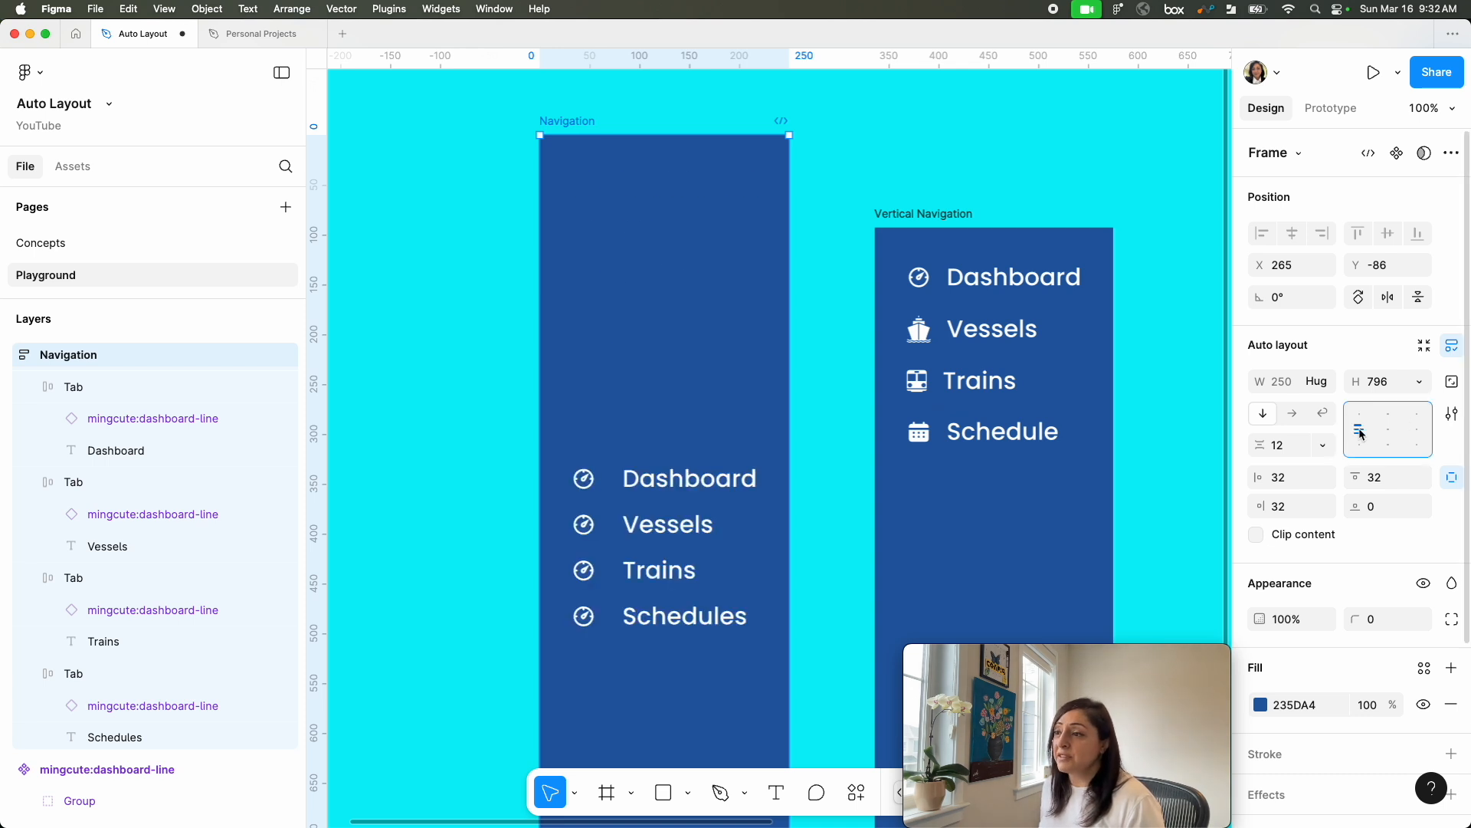
{"action": "left_click", "coordinate": [1358, 414]}
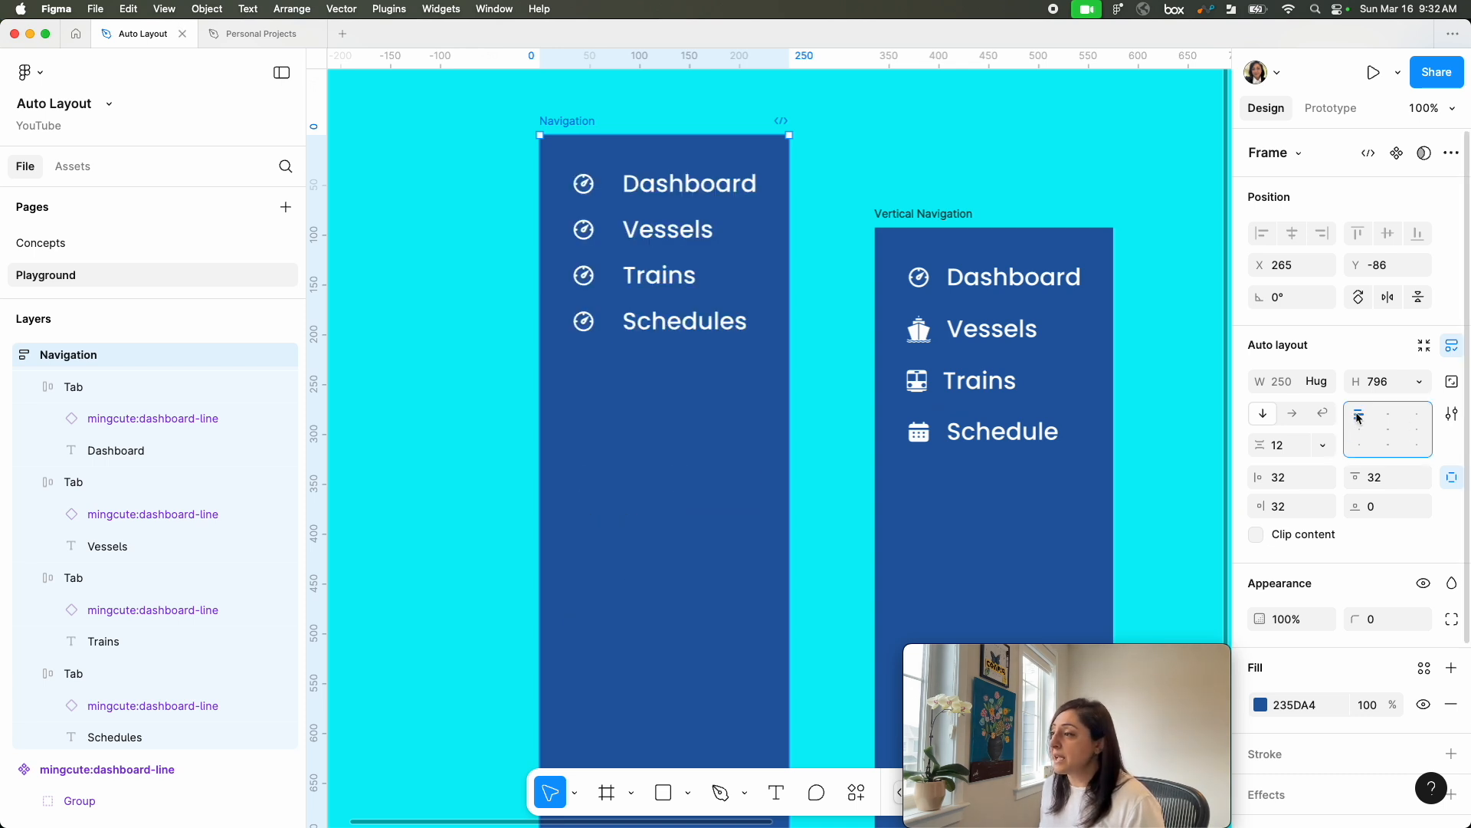
Step: Try bottom-left alignment for the tabs in the Navigation frame and restore top-left alignment
{"action": "left_click", "coordinate": [1356, 449]}
{"action": "mouse_move", "coordinate": [733, 247]}
{"action": "left_mouse_down"}
{"action": "mouse_move", "coordinate": [723, 89]}
{"action": "mouse_move", "coordinate": [710, 301]}
{"action": "left_mouse_up"}
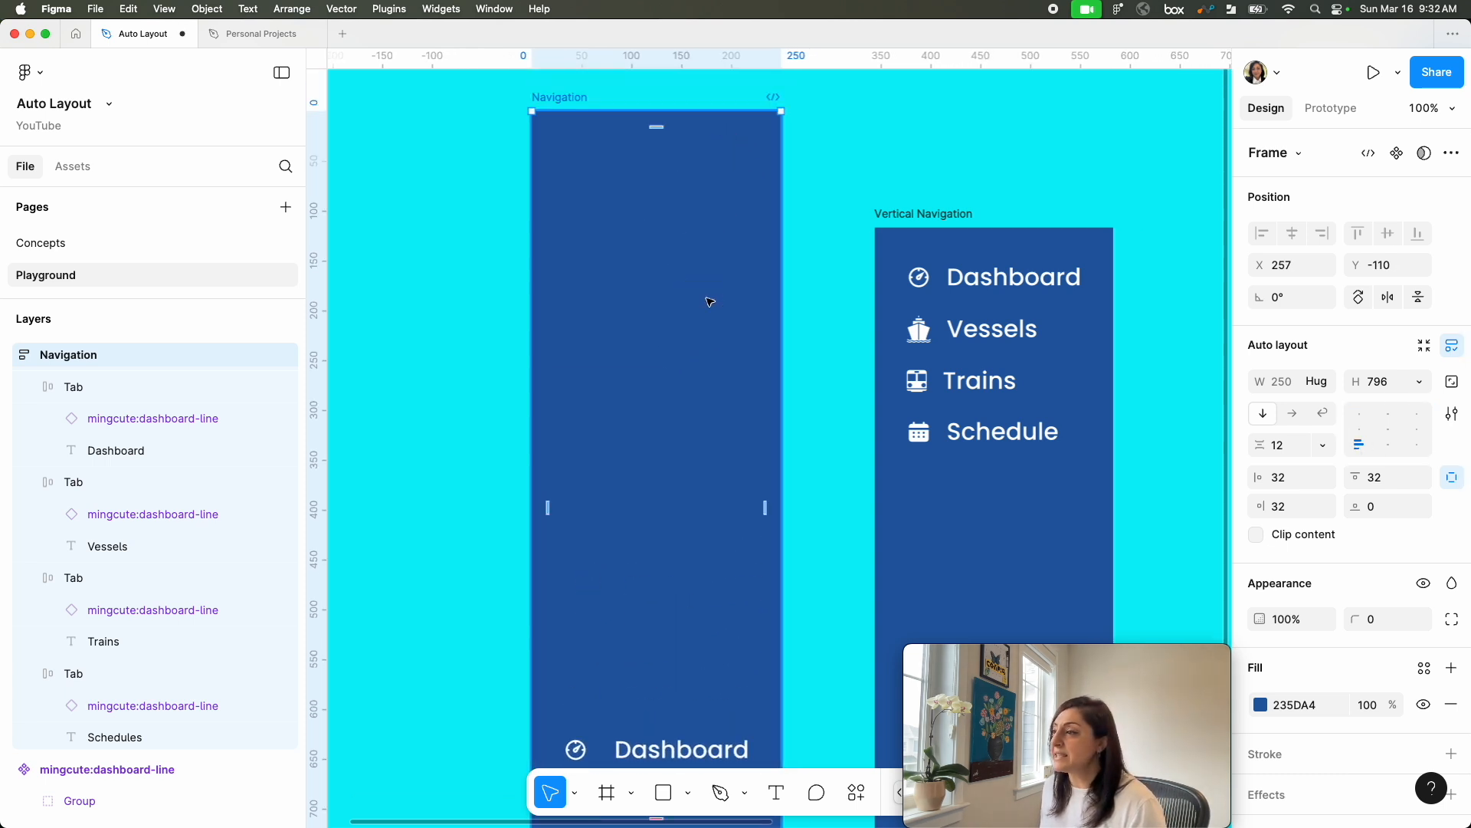
{"action": "left_click", "coordinate": [1358, 414]}
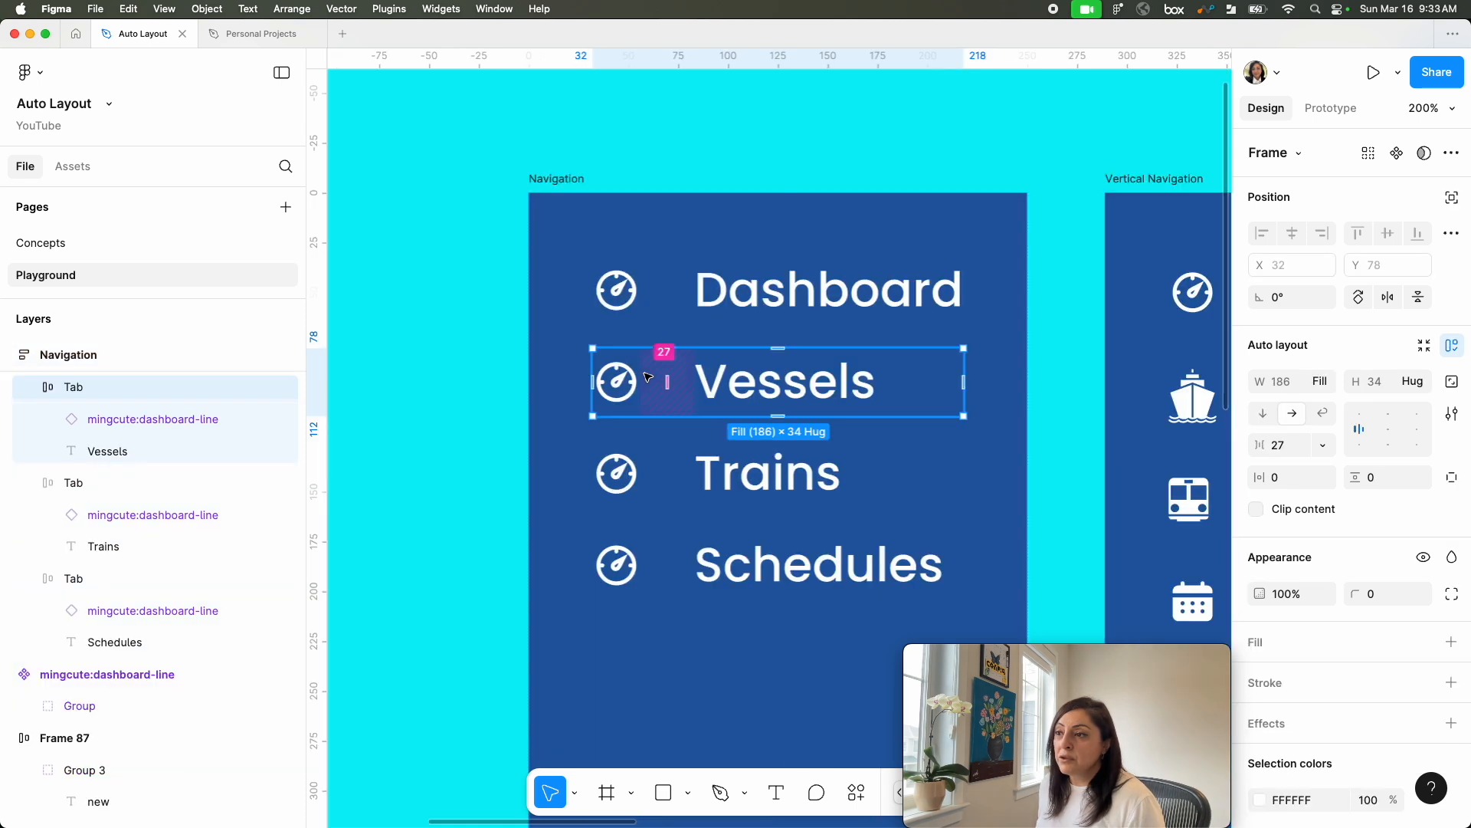
Step: Replace the dashboard icon in the Navigation frame's Vessels tab with the ship icon copied from the Vertical Navigation frame
{"action": "double_click", "coordinate": [619, 394]}
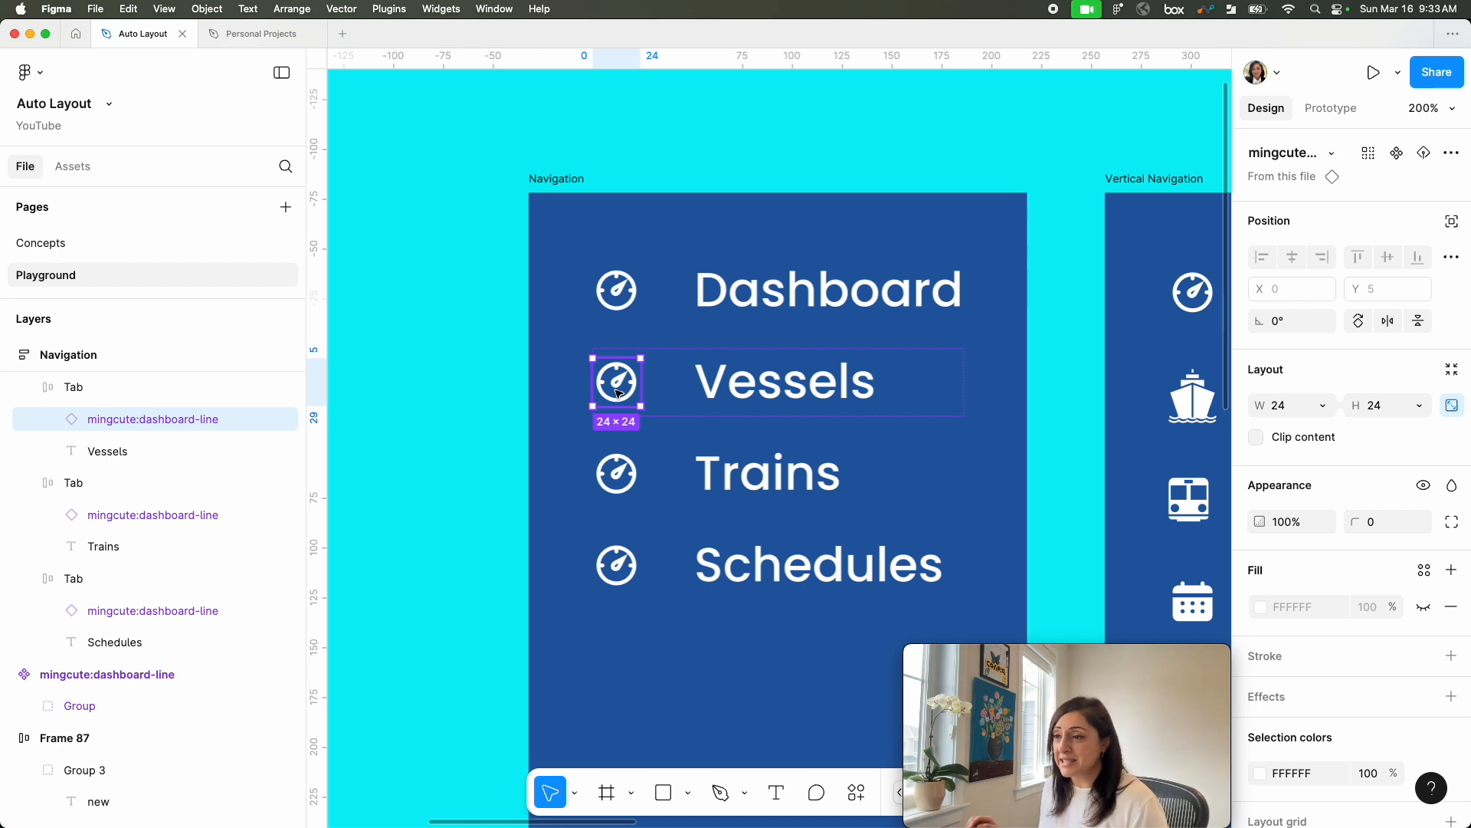
{"action": "left_click", "coordinate": [1200, 404]}
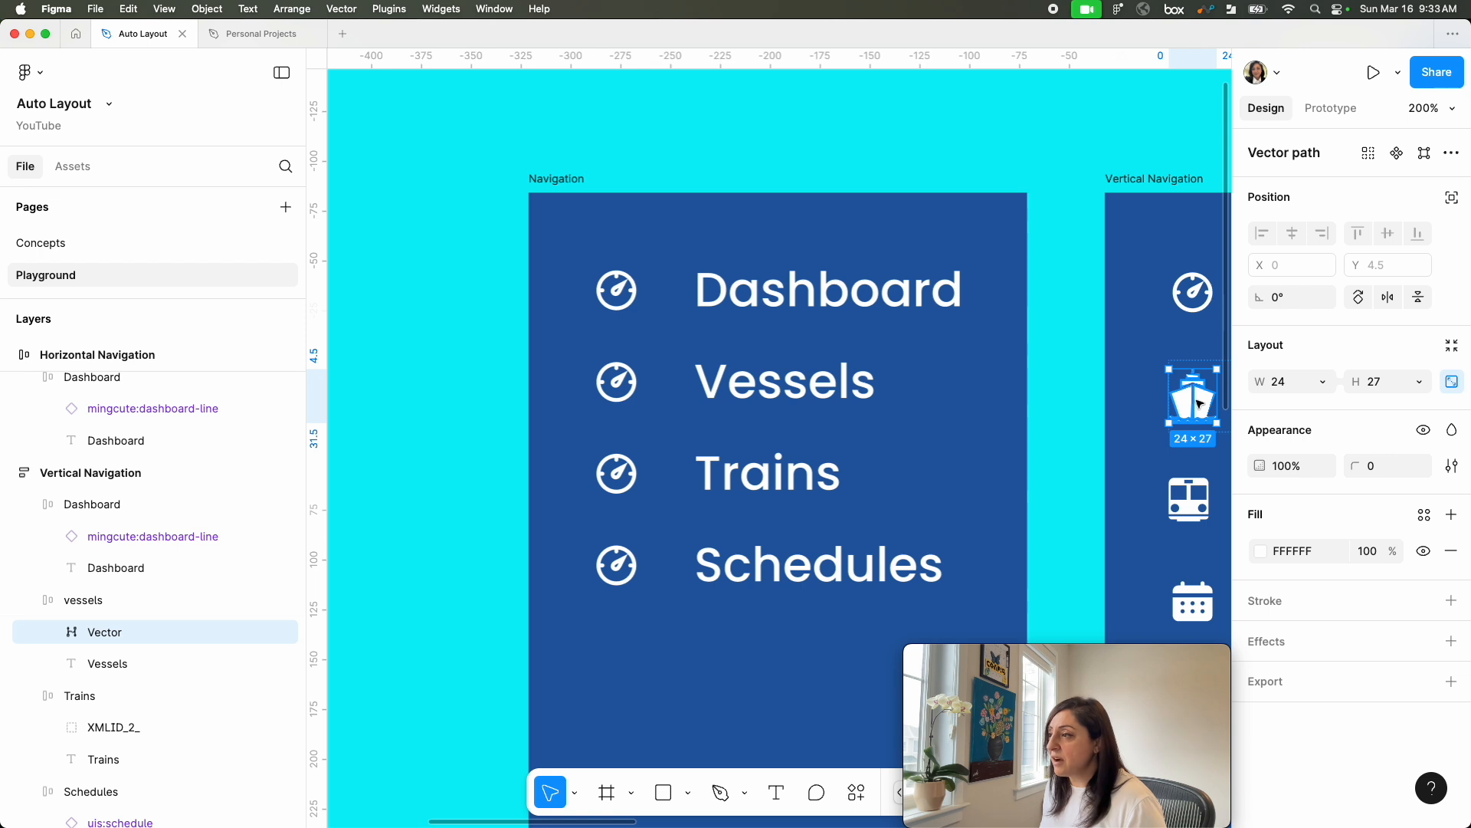
{"action": "double_click", "coordinate": [614, 383]}
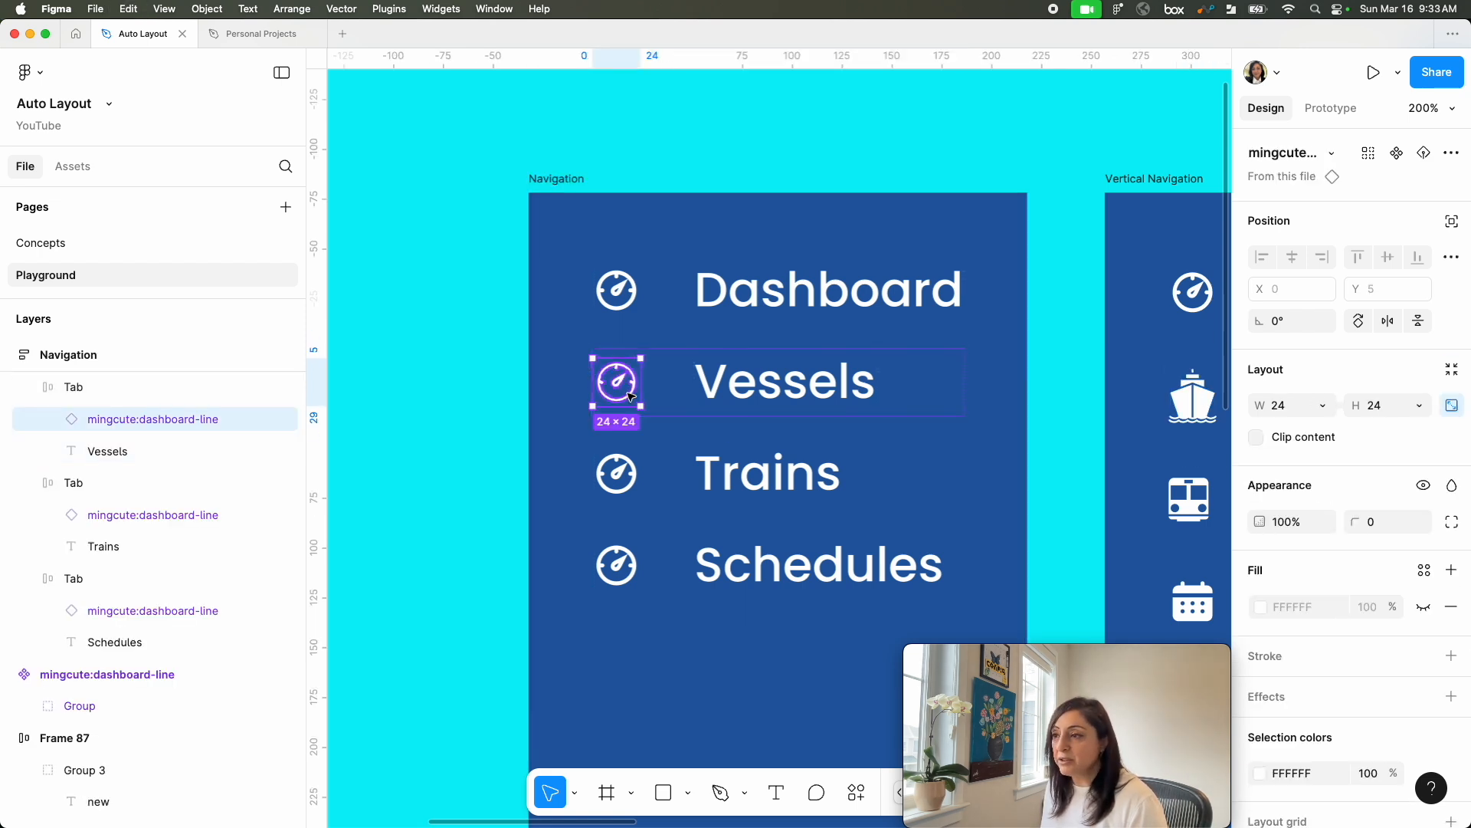
{"action": "key", "text": "cmd+v"}
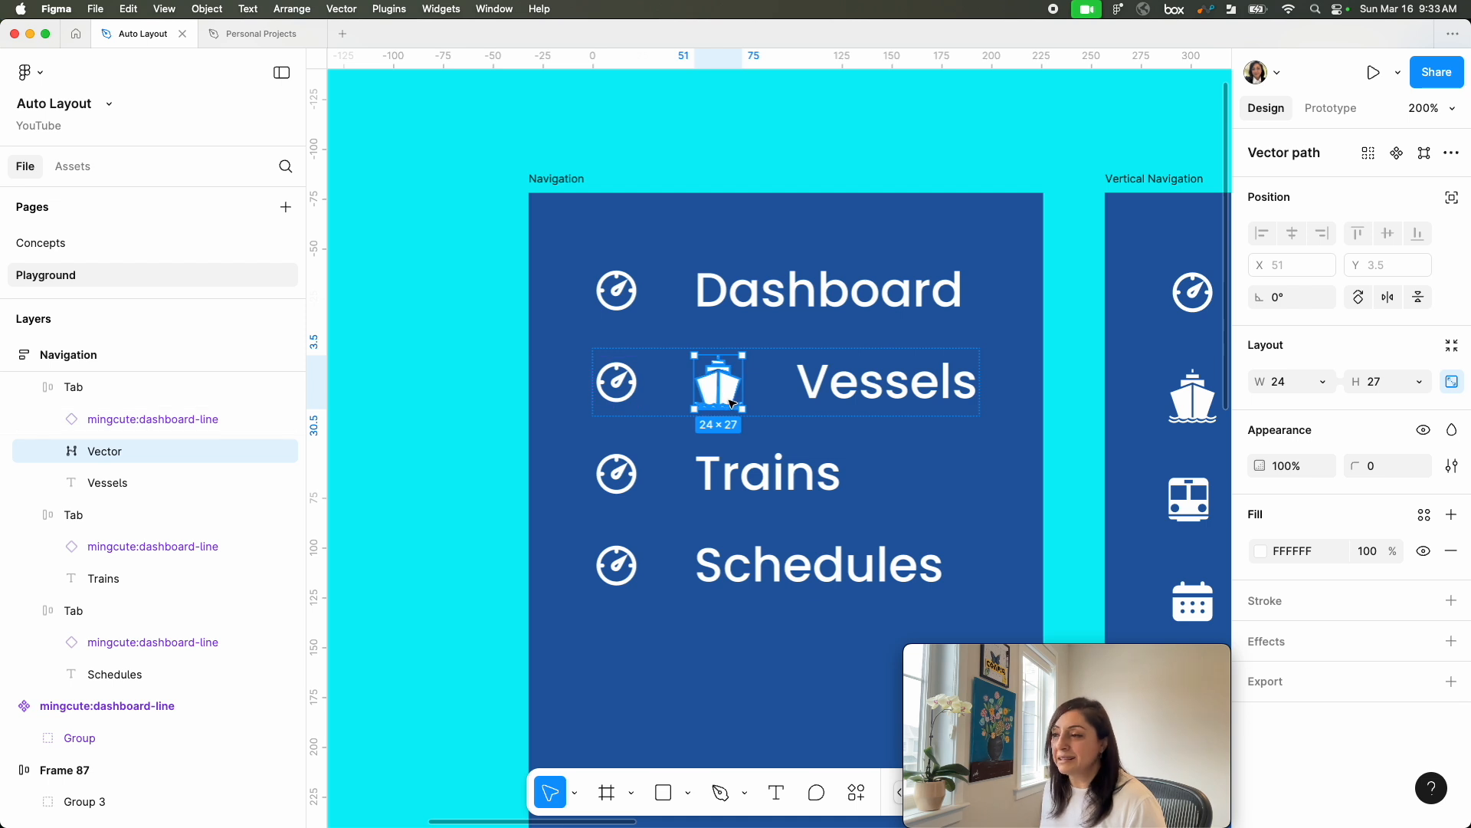
{"action": "key", "text": "super+z"}
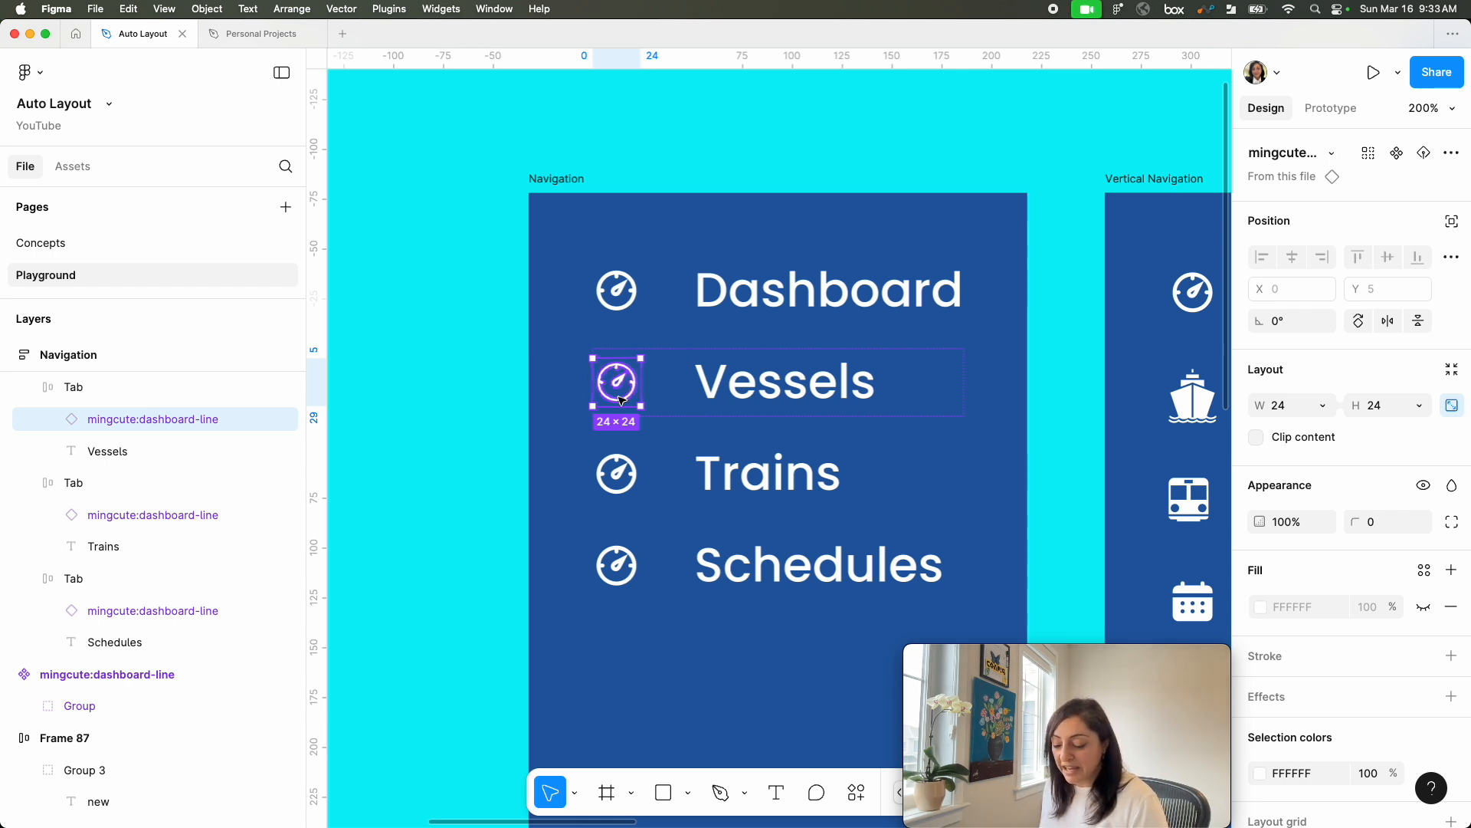
{"action": "key", "text": "super+shift+r"}
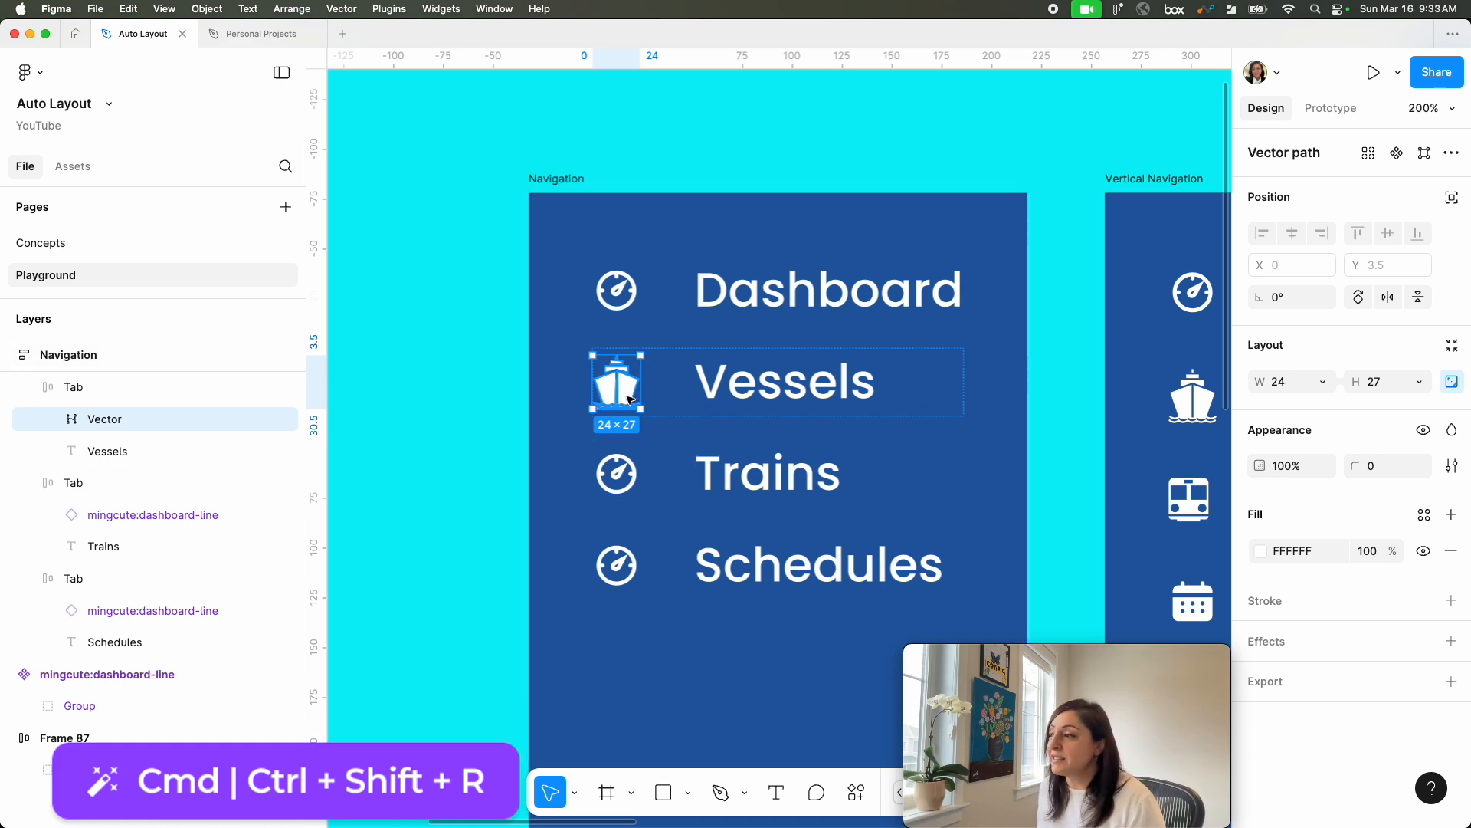
Step: Try enlarging the ship icon in the Vessels tab to a width of 36 and undo it
{"action": "left_click", "coordinate": [1283, 389]}
{"action": "key", "text": "Up"}
{"action": "key", "text": "Up"}
{"action": "key", "text": "Up"}
{"action": "key", "text": "Up"}
{"action": "key", "text": "Up"}
{"action": "key", "text": "Up"}
{"action": "key", "text": "Up"}
{"action": "key", "text": "Up"}
{"action": "key", "text": "Up"}
{"action": "key", "text": "Up"}
{"action": "key", "text": "Up"}
{"action": "key", "text": "Up"}
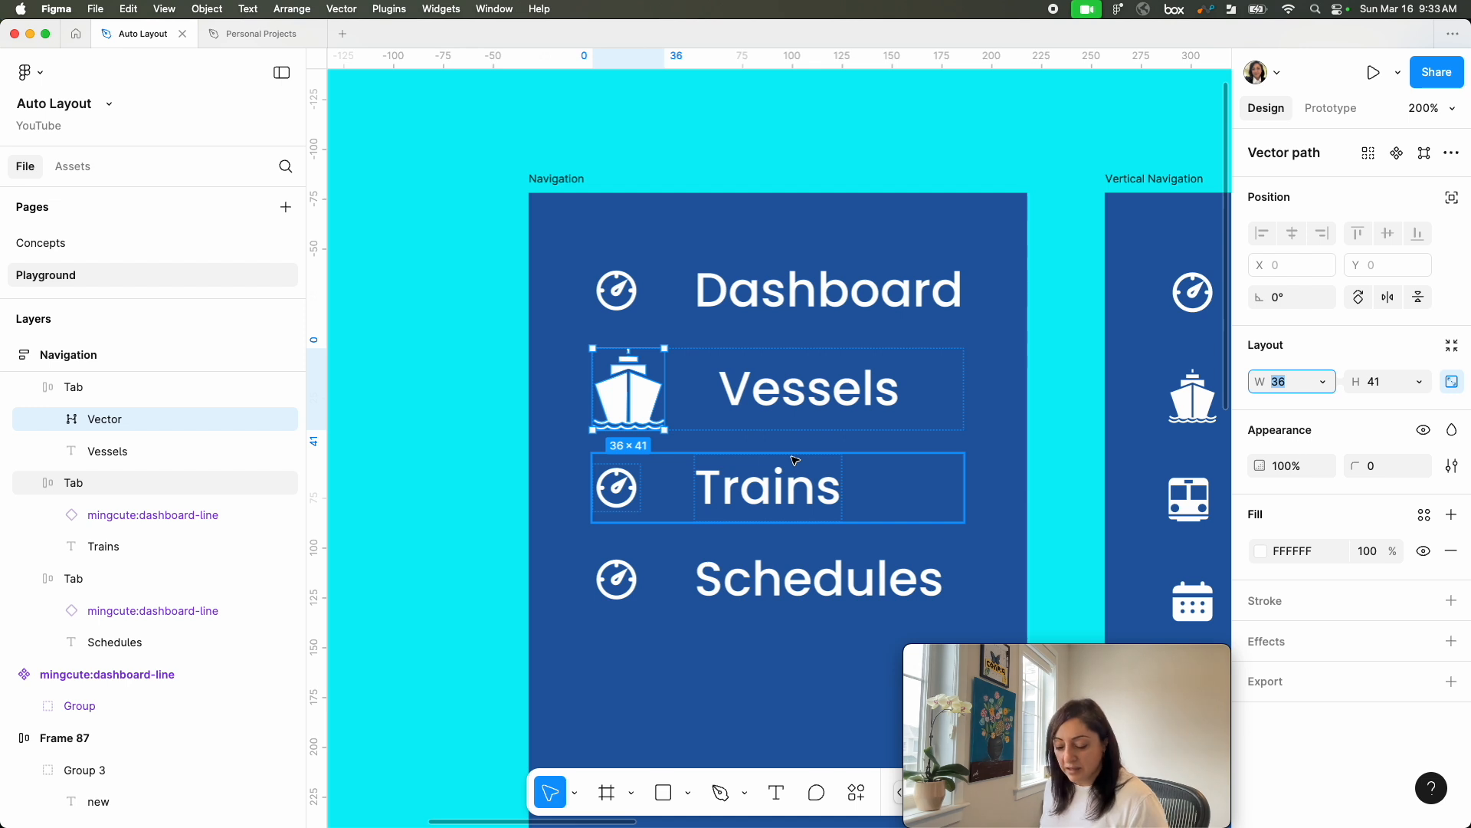
{"action": "key", "text": "super+z"}
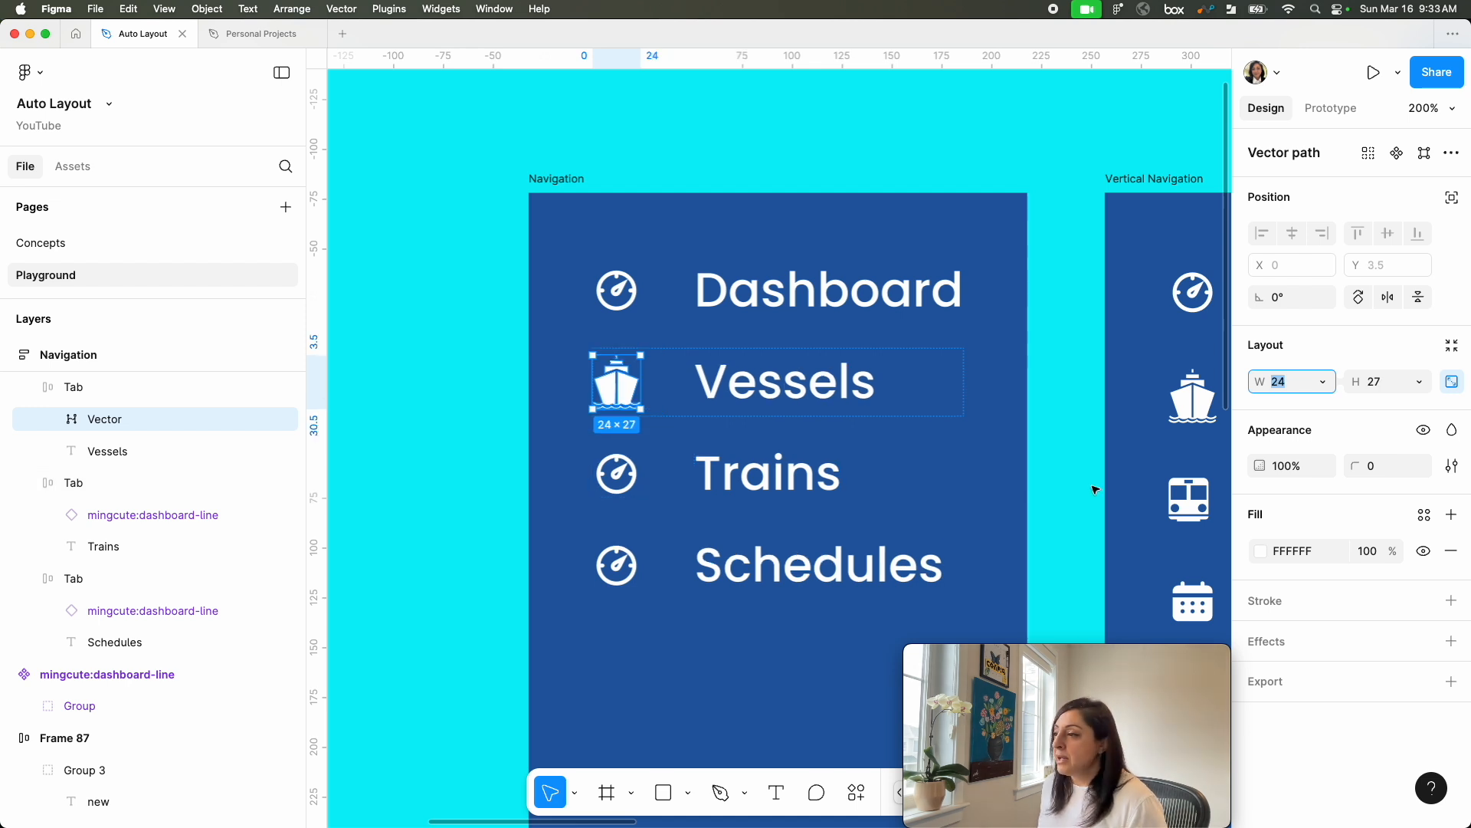
Step: Replace the Trains and Schedules tab icons with the train and calendar icons copied from the Vertical Navigation frame
{"action": "double_click", "coordinate": [1178, 520]}
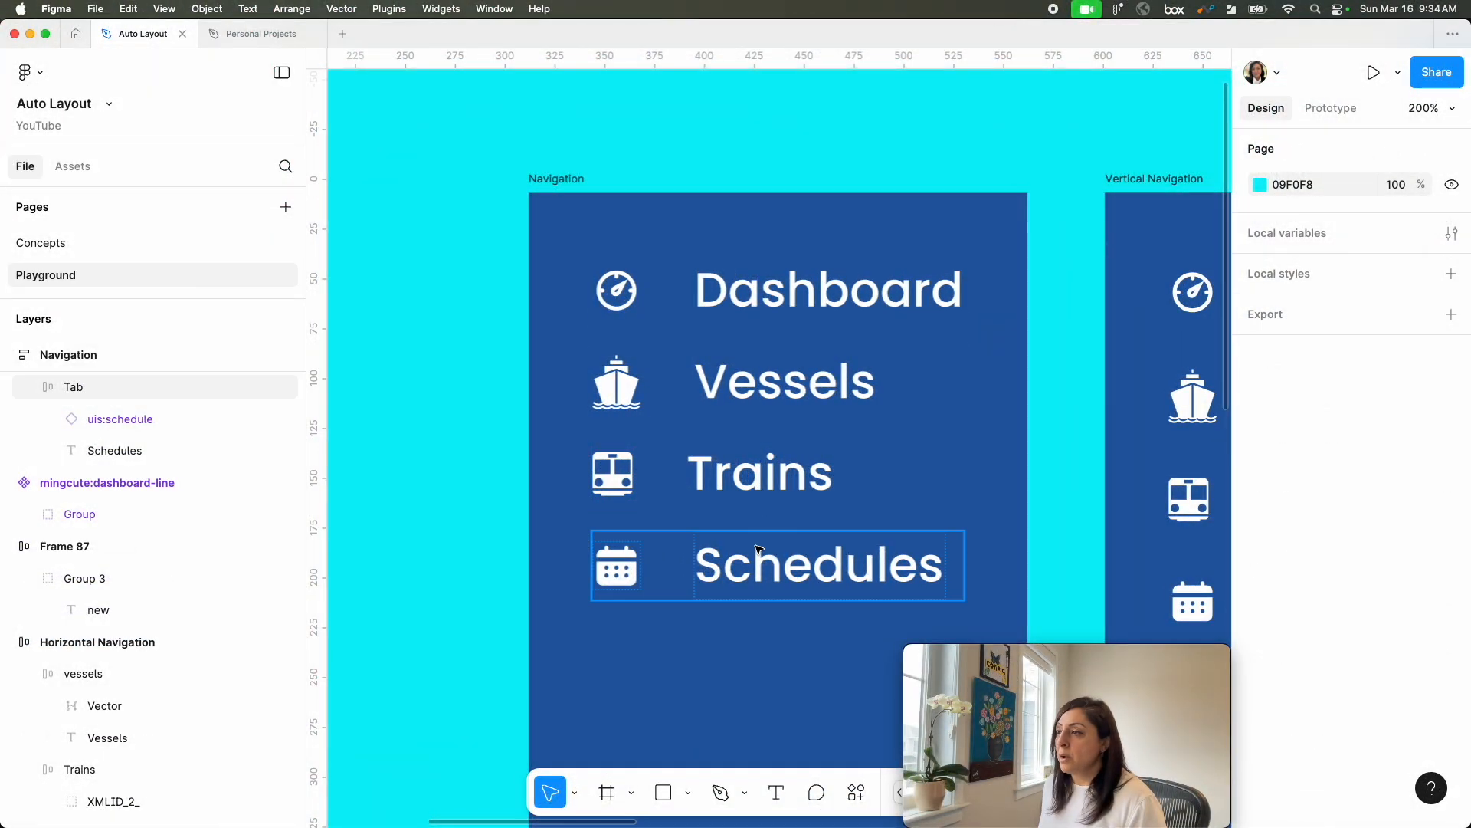
{"action": "scroll", "coordinate": [759, 550], "scroll_direction": "down", "scroll_amount": 2}
{"action": "scroll", "coordinate": [758, 551], "scroll_direction": "right", "scroll_amount": 2}
{"action": "scroll", "coordinate": [759, 550], "scroll_direction": "down", "scroll_amount": 1}
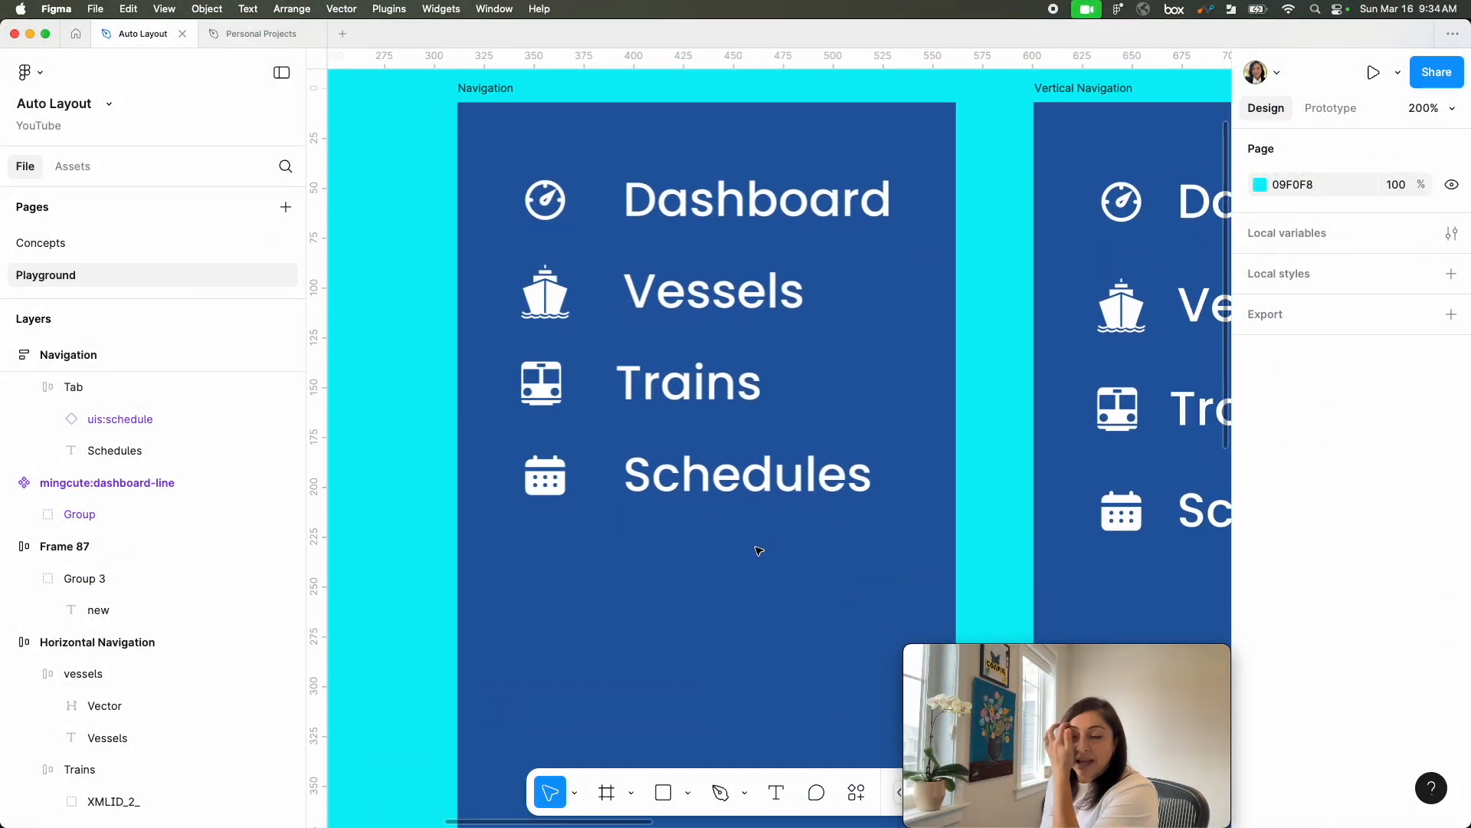
Step: Set the horizontal gap between icon and label to 16 in all four tabs of the Navigation frame
{"action": "left_click", "coordinate": [679, 219]}
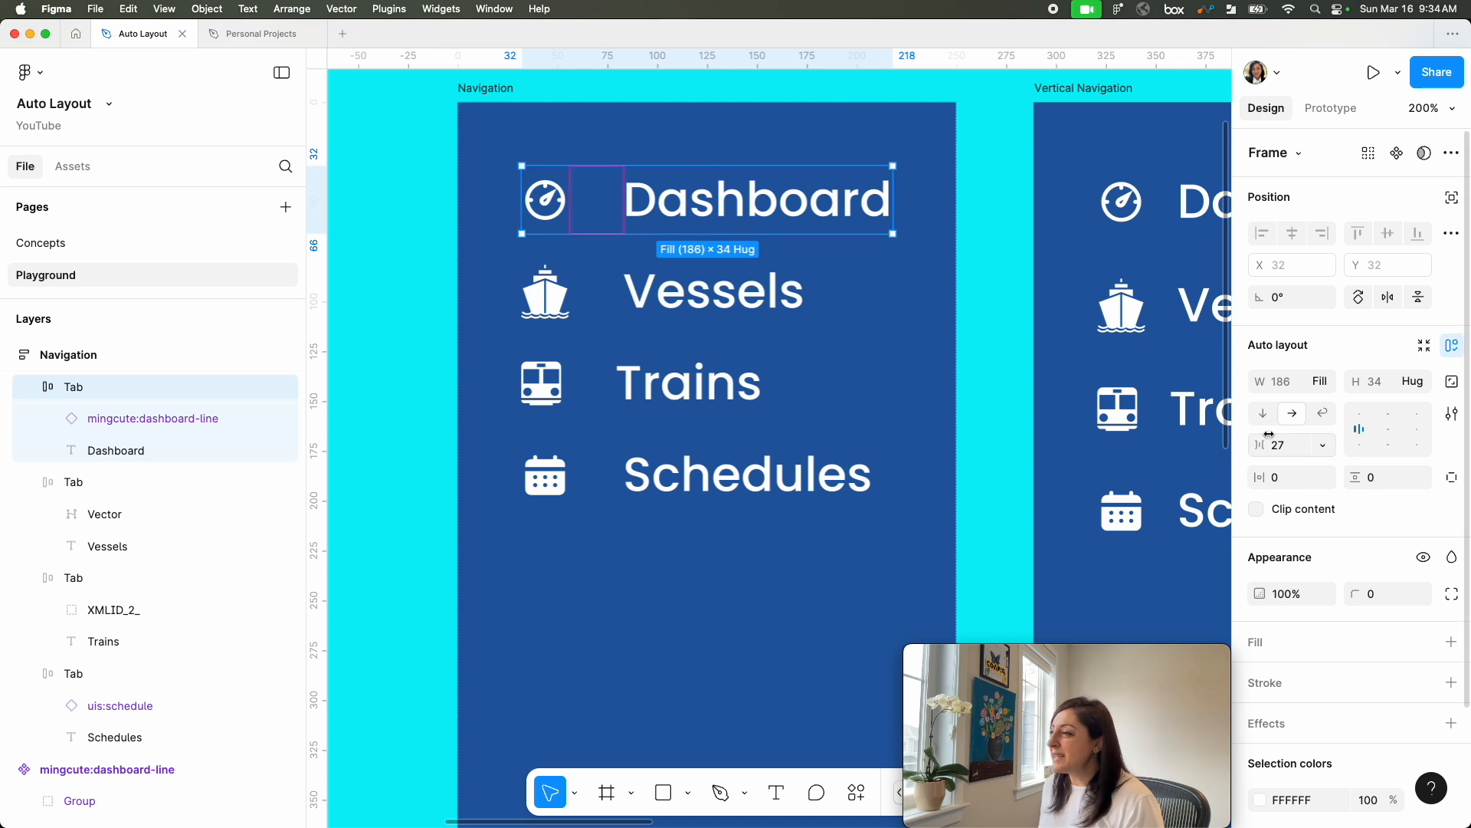
{"action": "left_click", "coordinate": [643, 314], "text": "shift"}
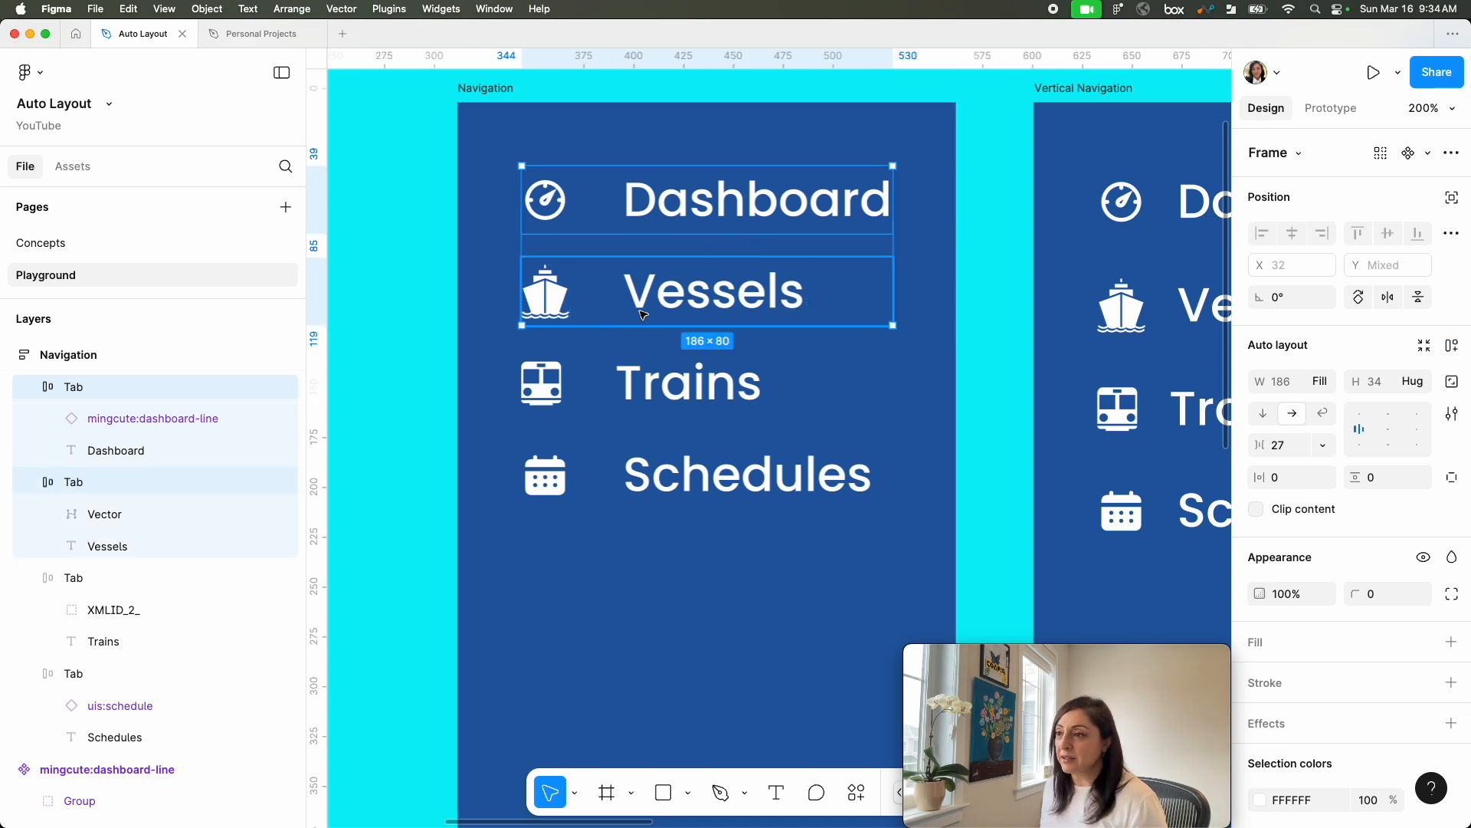
{"action": "left_click", "coordinate": [659, 387], "text": "shift"}
{"action": "left_click", "coordinate": [674, 477], "text": "shift"}
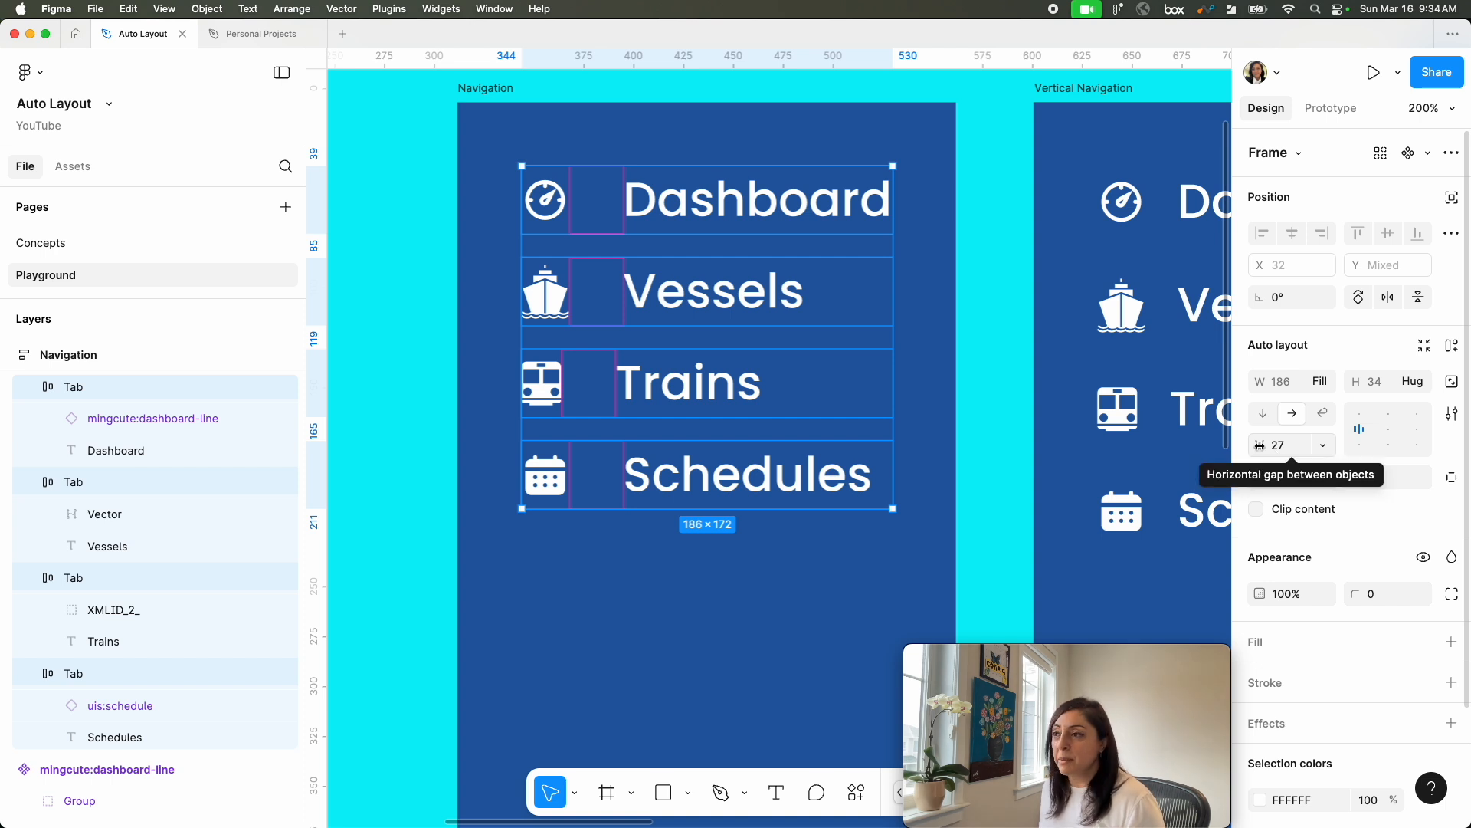
{"action": "mouse_move", "coordinate": [1259, 444]}
{"action": "left_mouse_down"}
{"action": "mouse_move", "coordinate": [1227, 443]}
{"action": "mouse_move", "coordinate": [1263, 445]}
{"action": "left_mouse_up"}
{"action": "left_click", "coordinate": [1280, 449]}
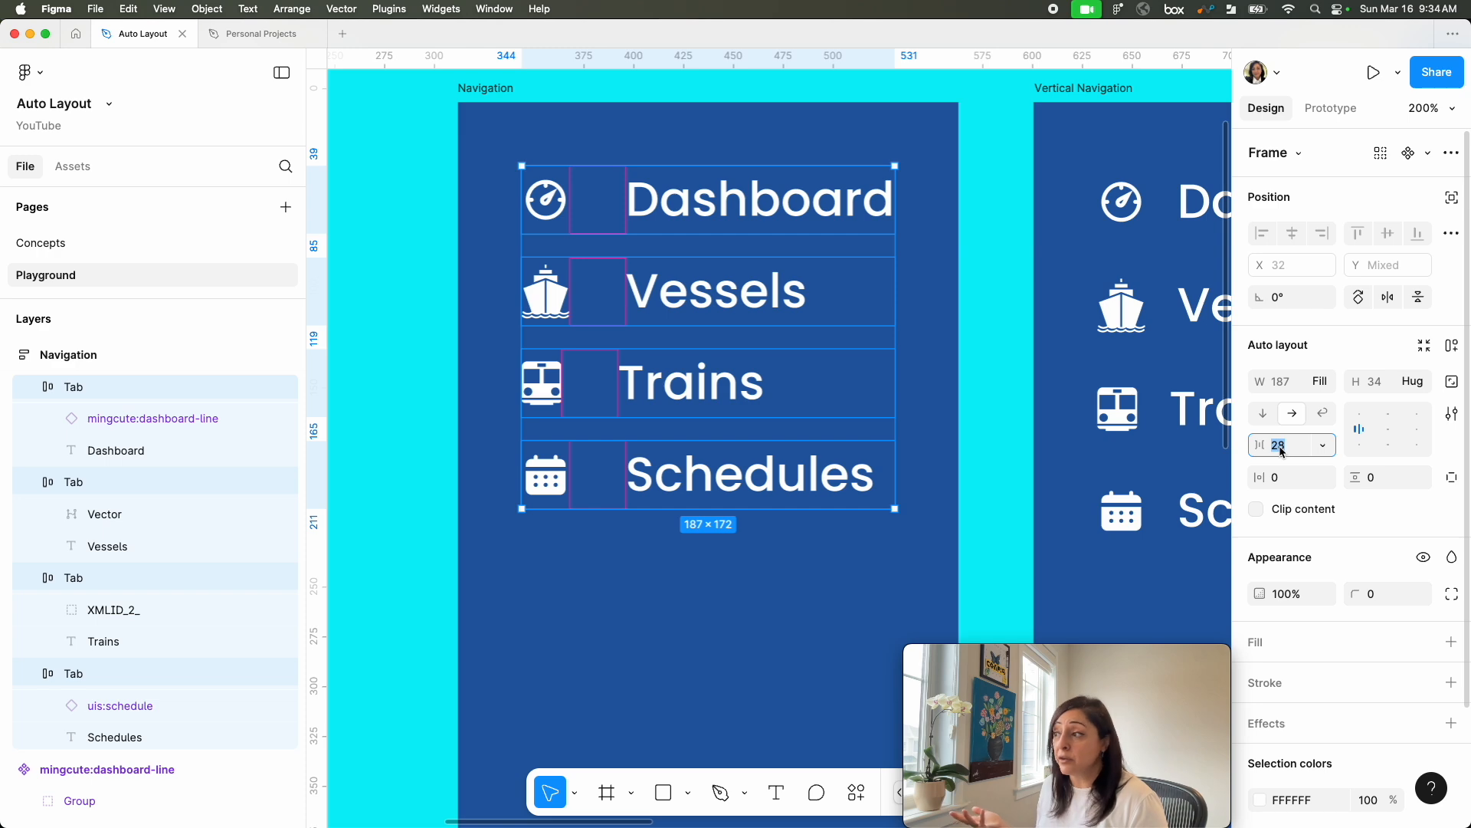
{"action": "type", "text": "16"}
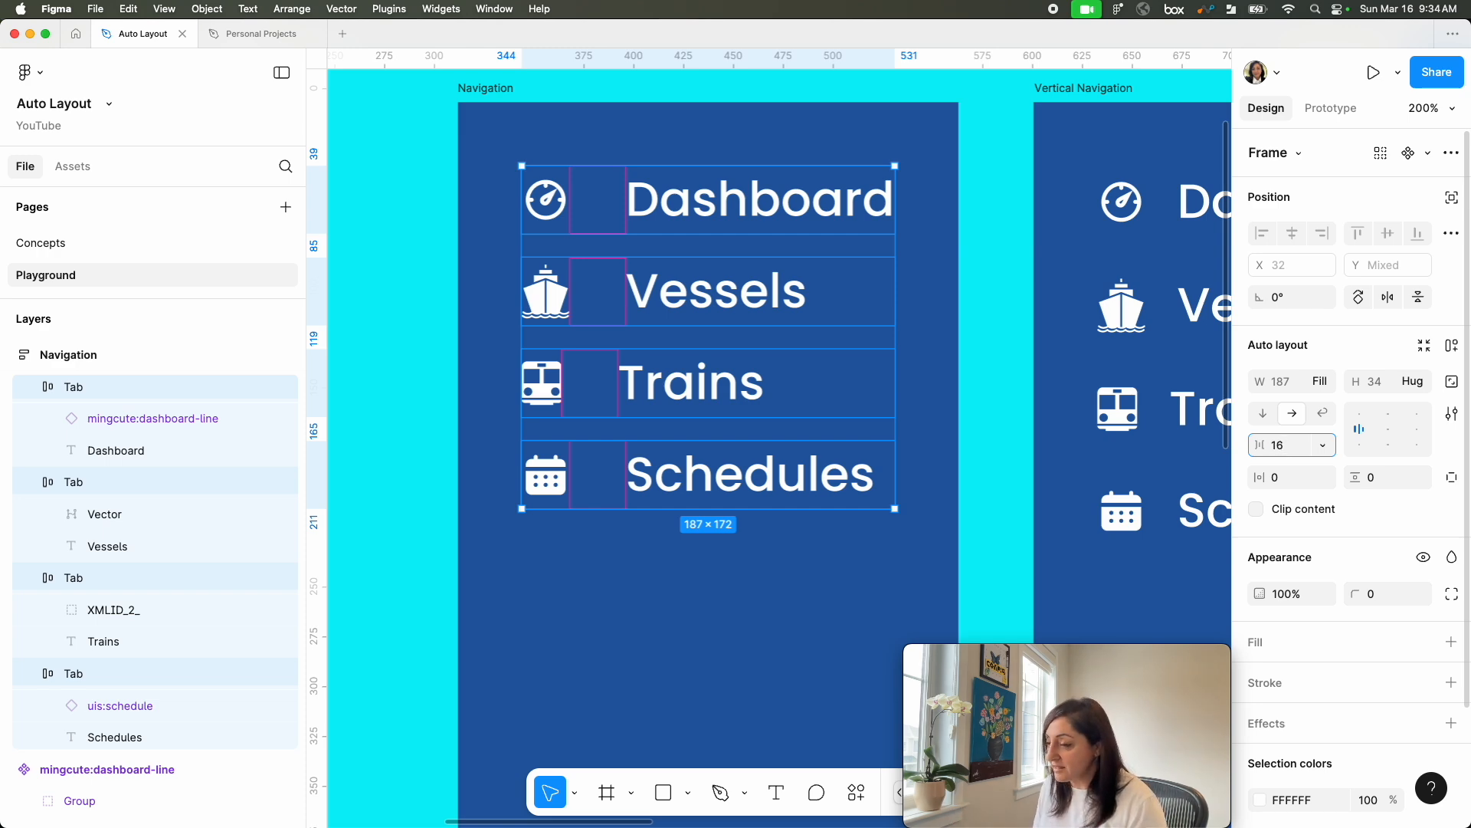
{"action": "key", "text": "Return"}
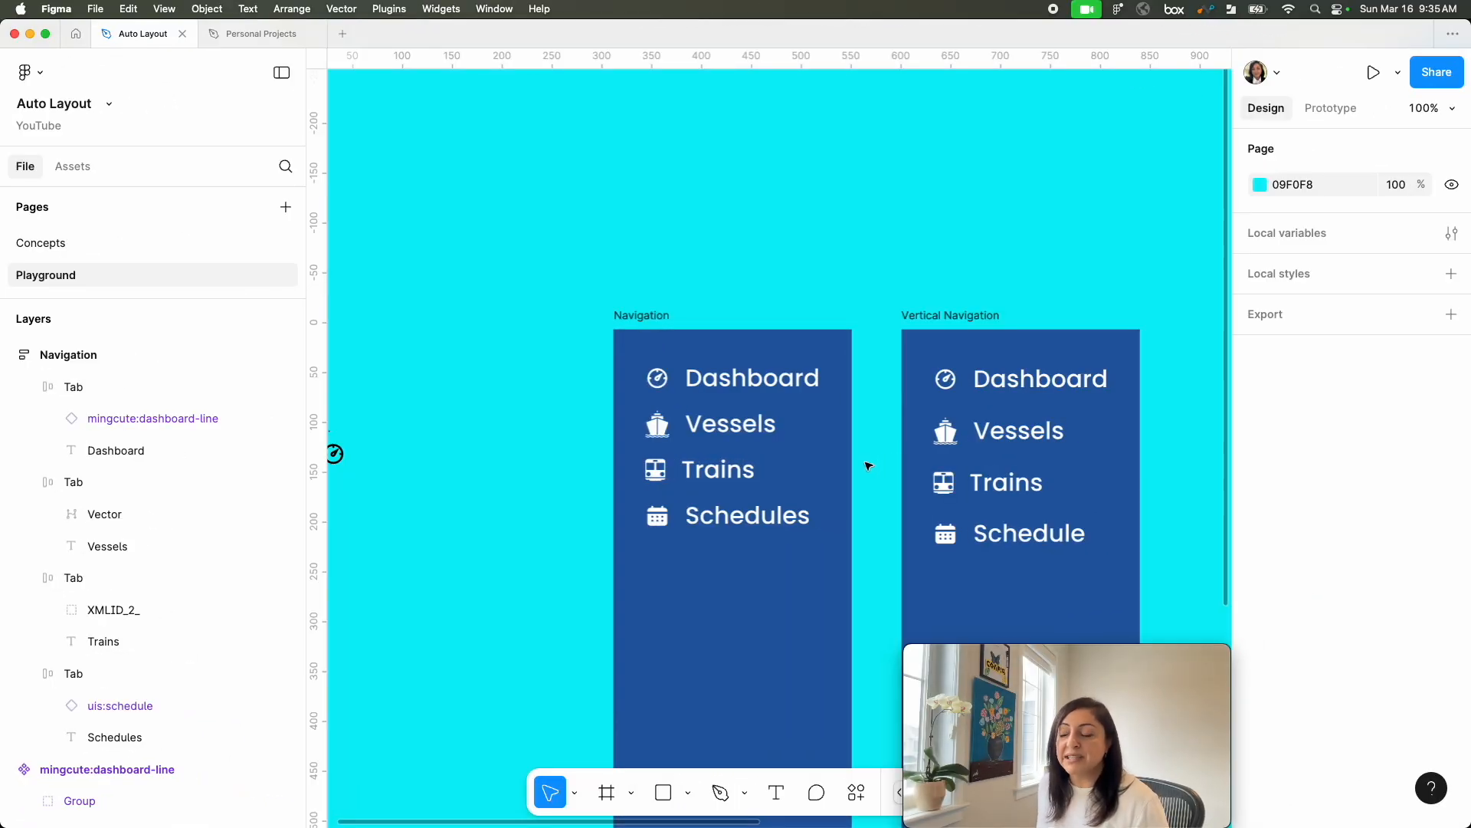
Step: Duplicate the Navigation frame, place the copy at about X 302, Y -945, and switch its auto layout direction to horizontal
{"action": "left_click", "coordinate": [747, 641]}
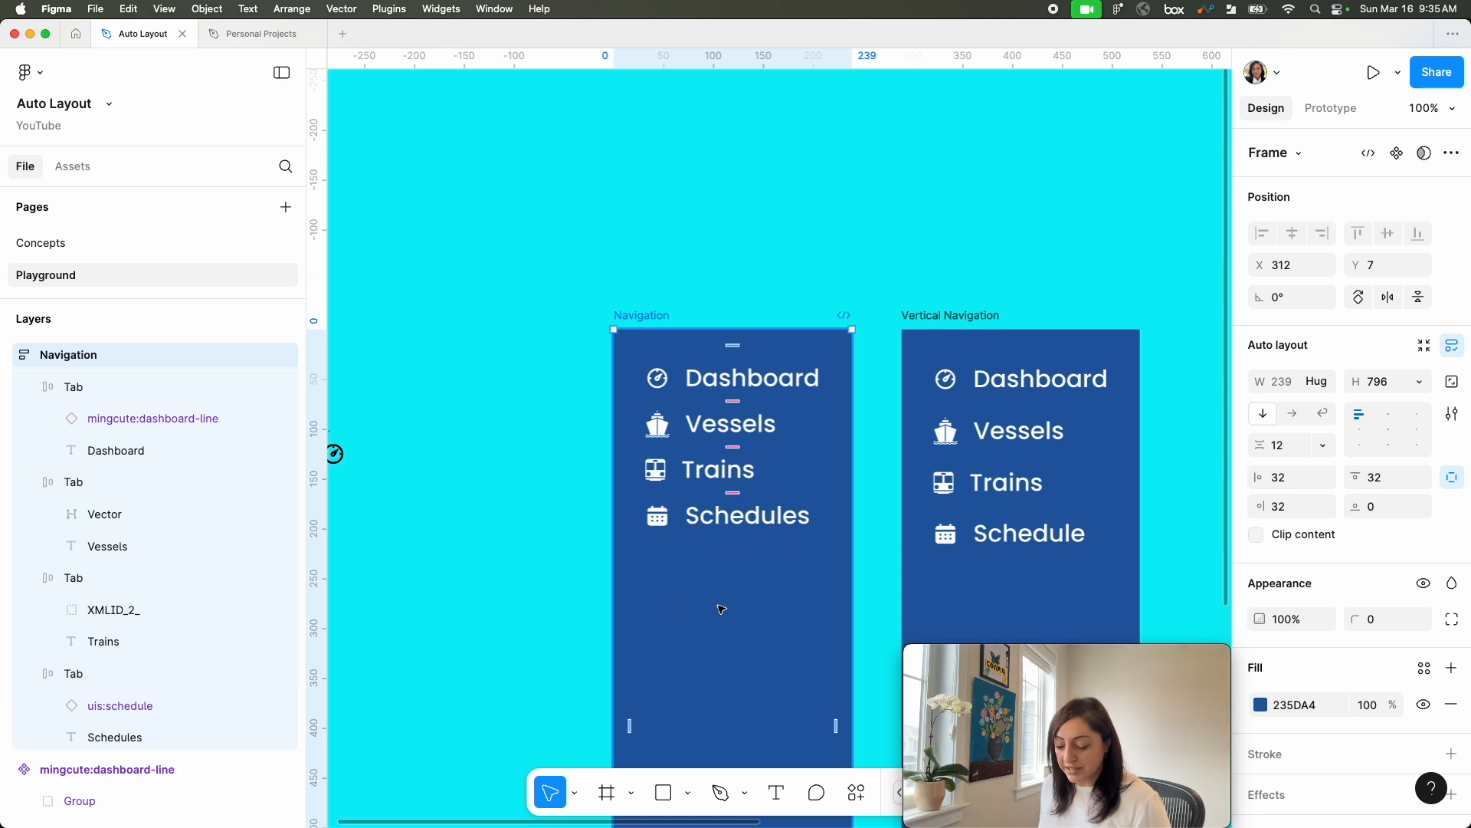
{"action": "key", "text": "super+d"}
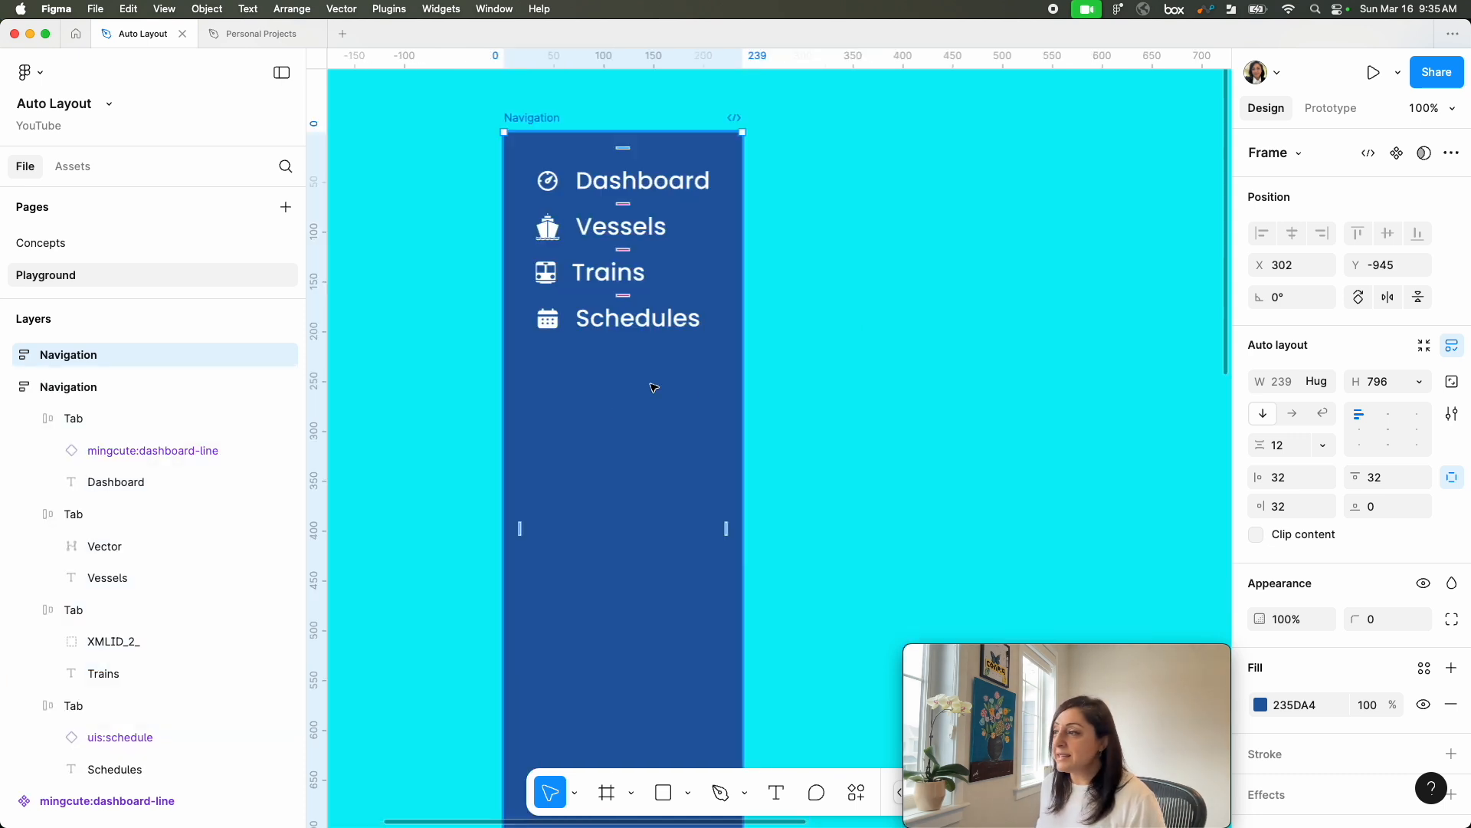
{"action": "left_click", "coordinate": [1294, 415]}
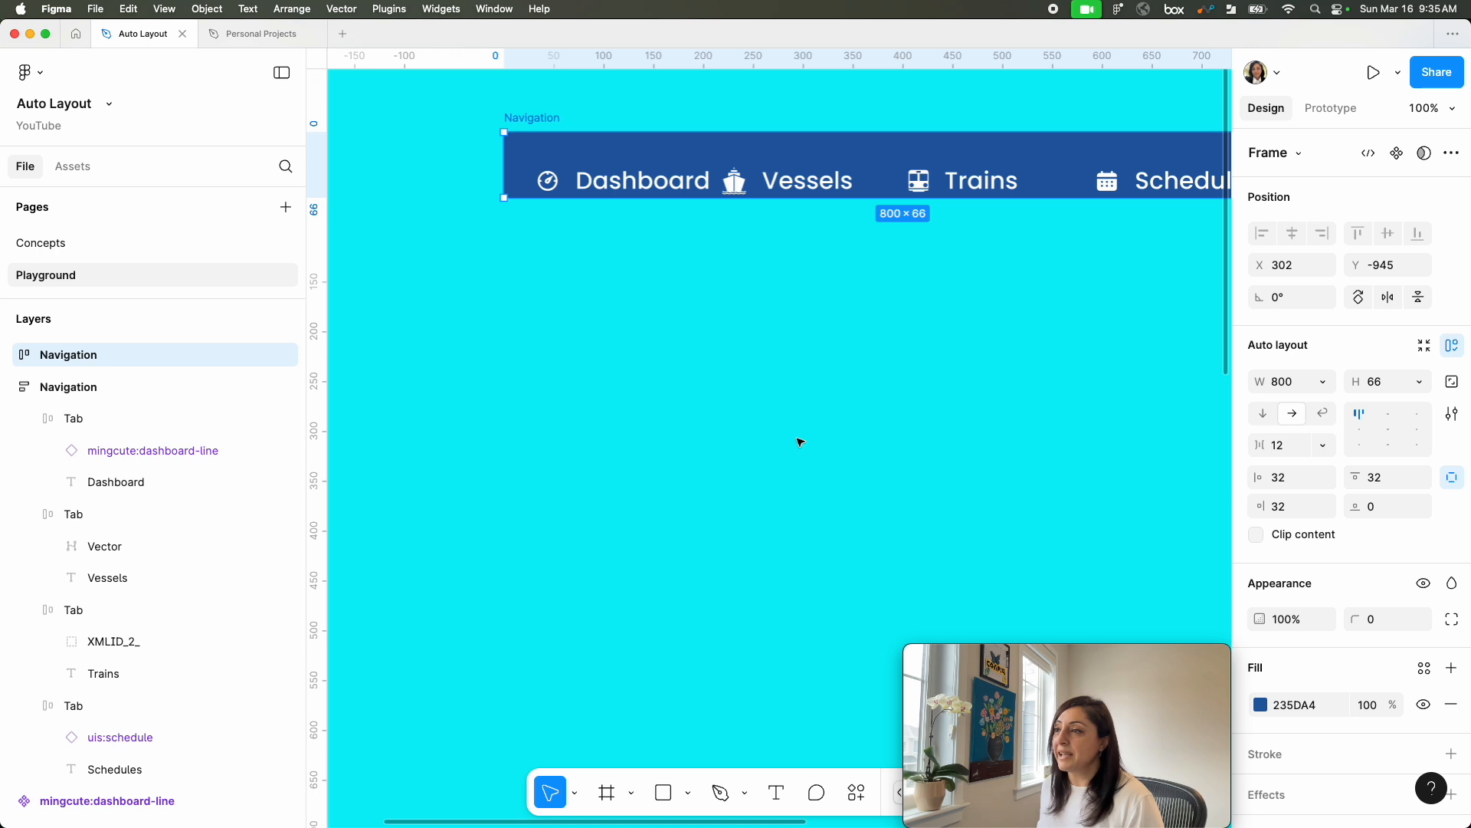
{"action": "scroll", "coordinate": [798, 437], "scroll_direction": "up", "scroll_amount": 2}
{"action": "scroll", "coordinate": [798, 437], "scroll_direction": "left", "scroll_amount": 2}
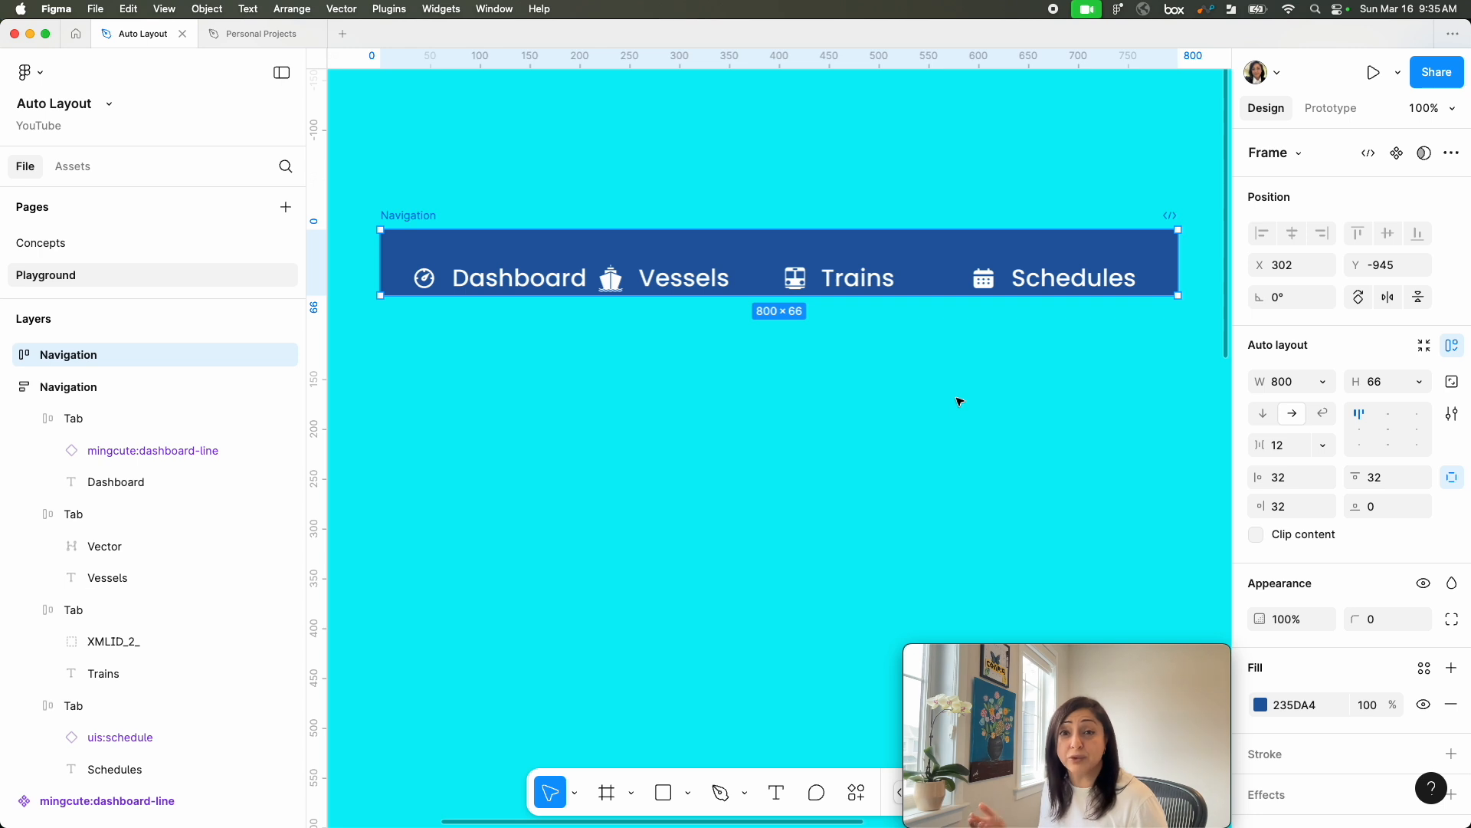
Step: Align the horizontal Navigation frame's tabs left-center and set its top and bottom padding to 16
{"action": "left_click", "coordinate": [1360, 431]}
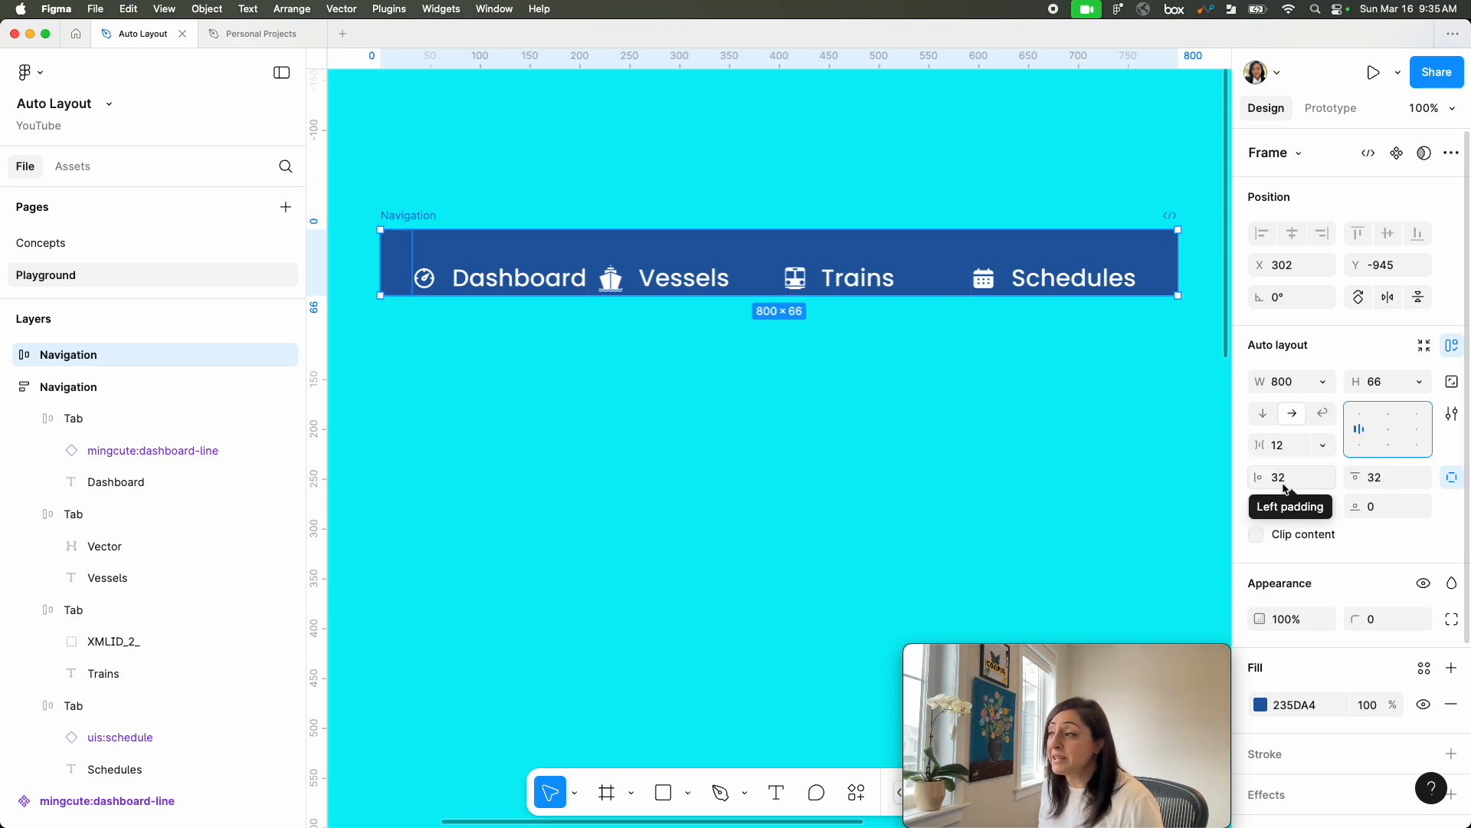
{"action": "left_click", "coordinate": [1381, 476]}
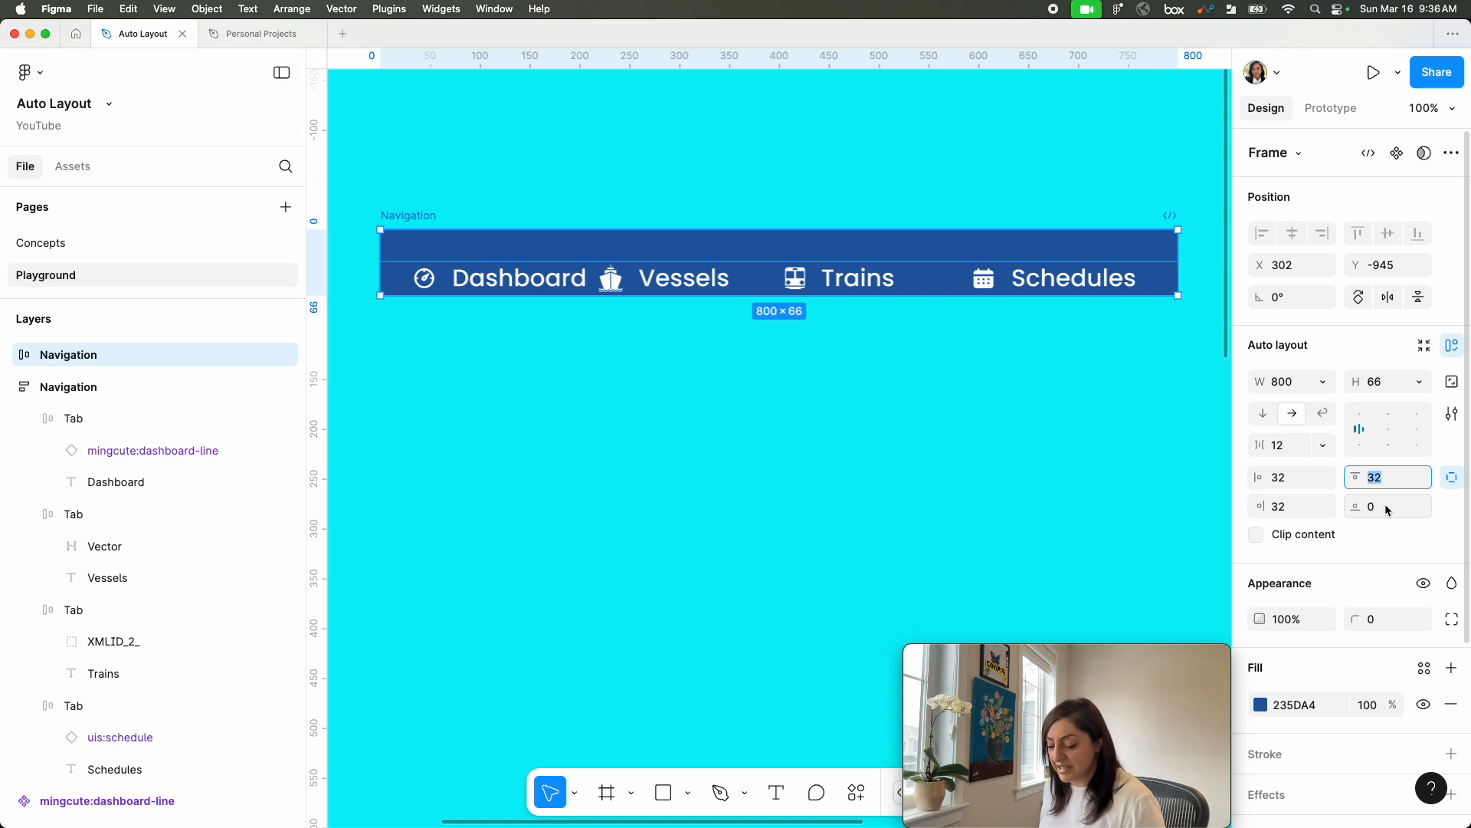
{"action": "type", "text": "16"}
{"action": "left_click", "coordinate": [1391, 511]}
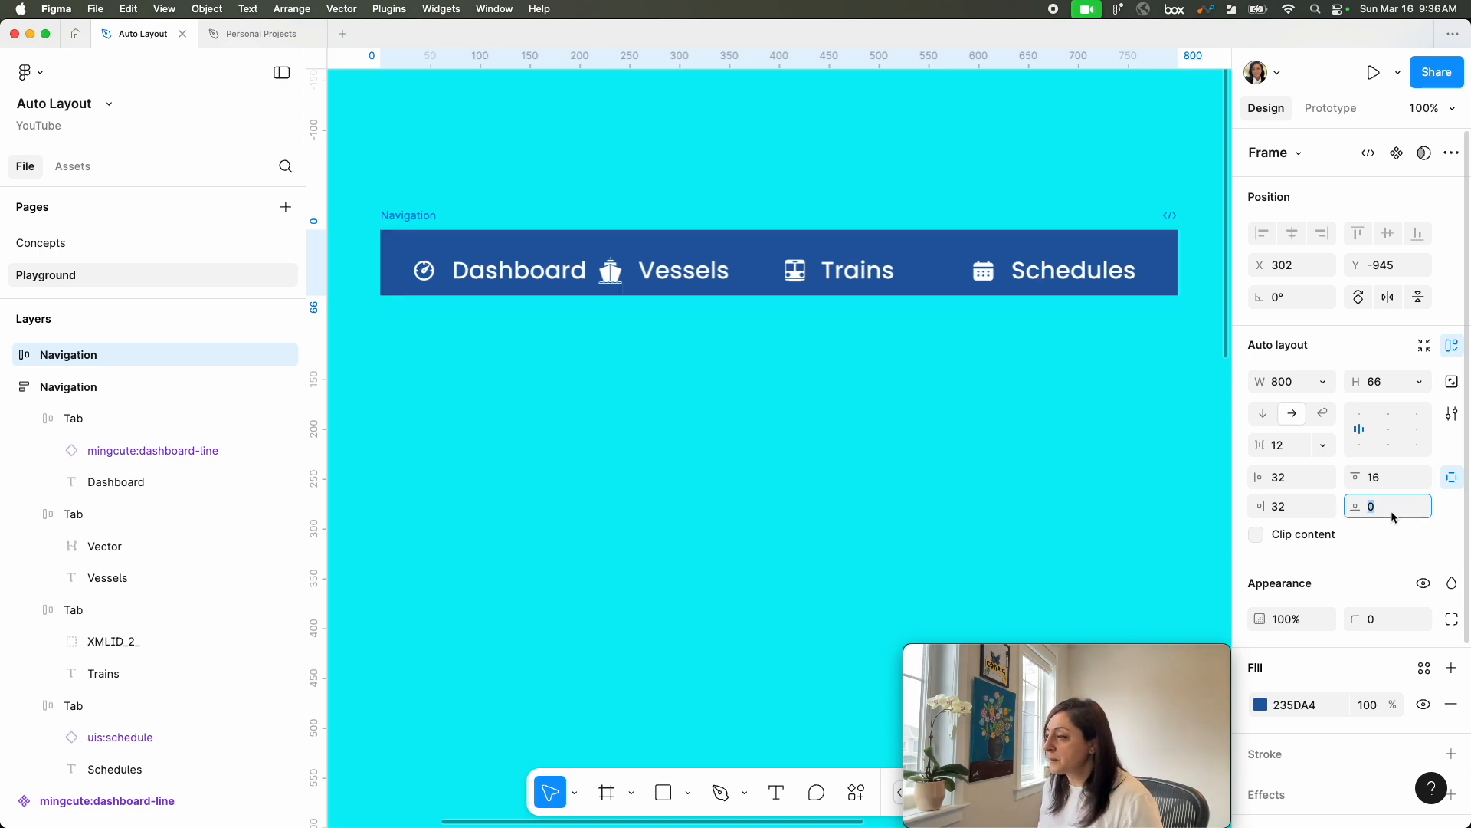
{"action": "type", "text": "16"}
{"action": "key", "text": "Return"}
{"action": "left_click", "coordinate": [859, 327]}
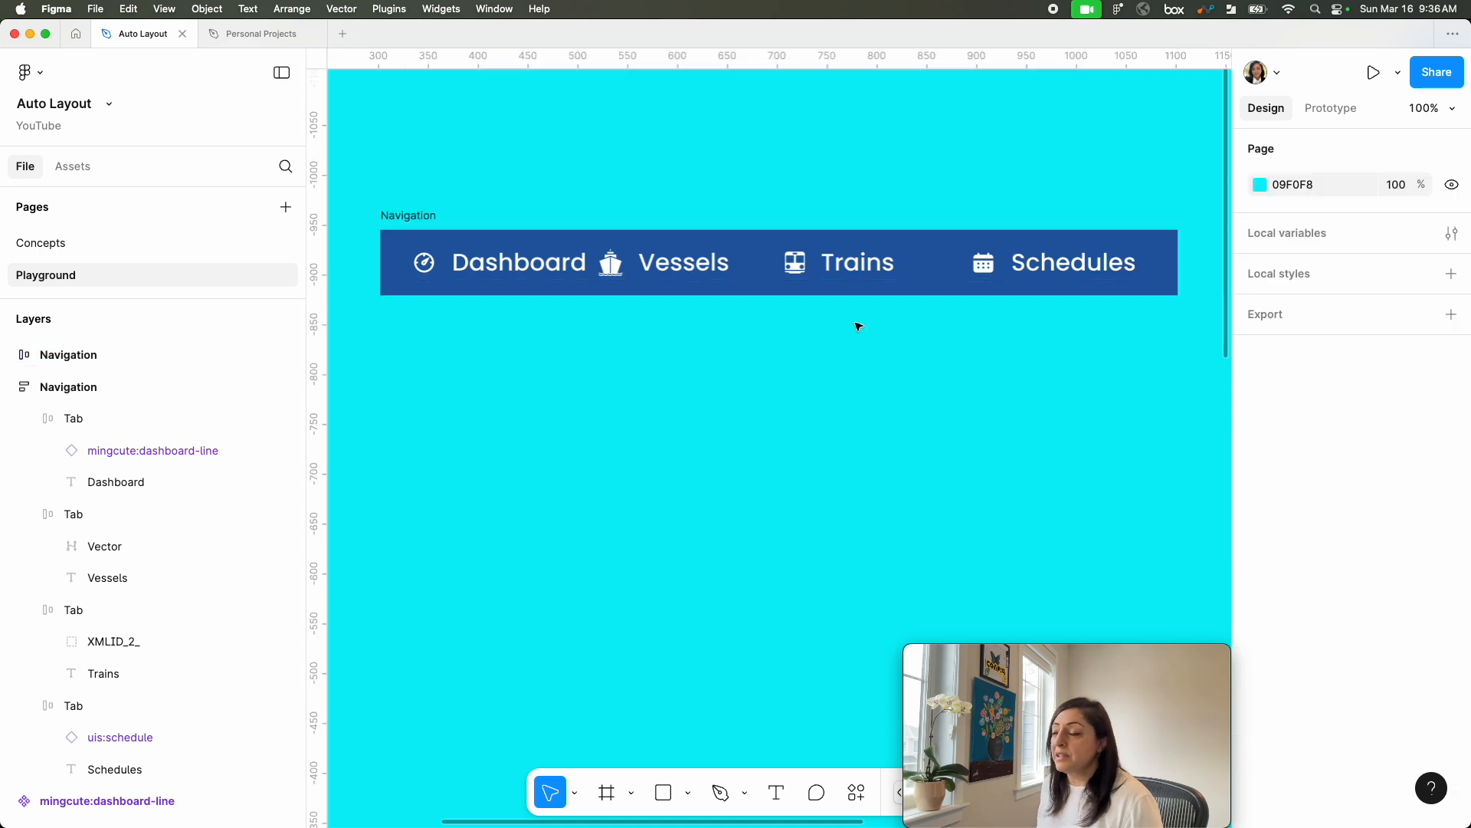
Step: Stretch the horizontal Navigation frame to a width of about 1288
{"action": "key", "text": "minus"}
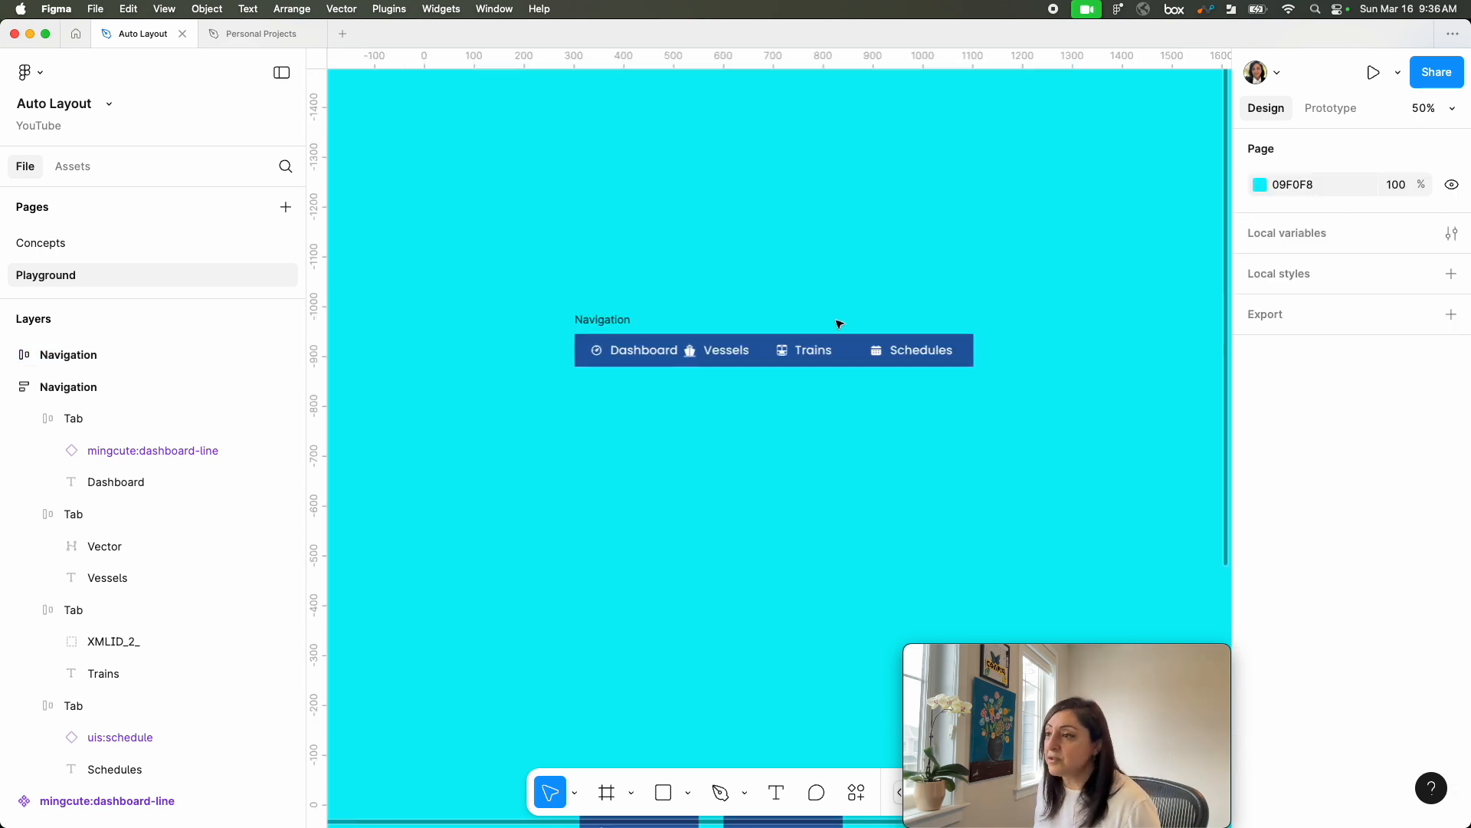
{"action": "left_click", "coordinate": [597, 345]}
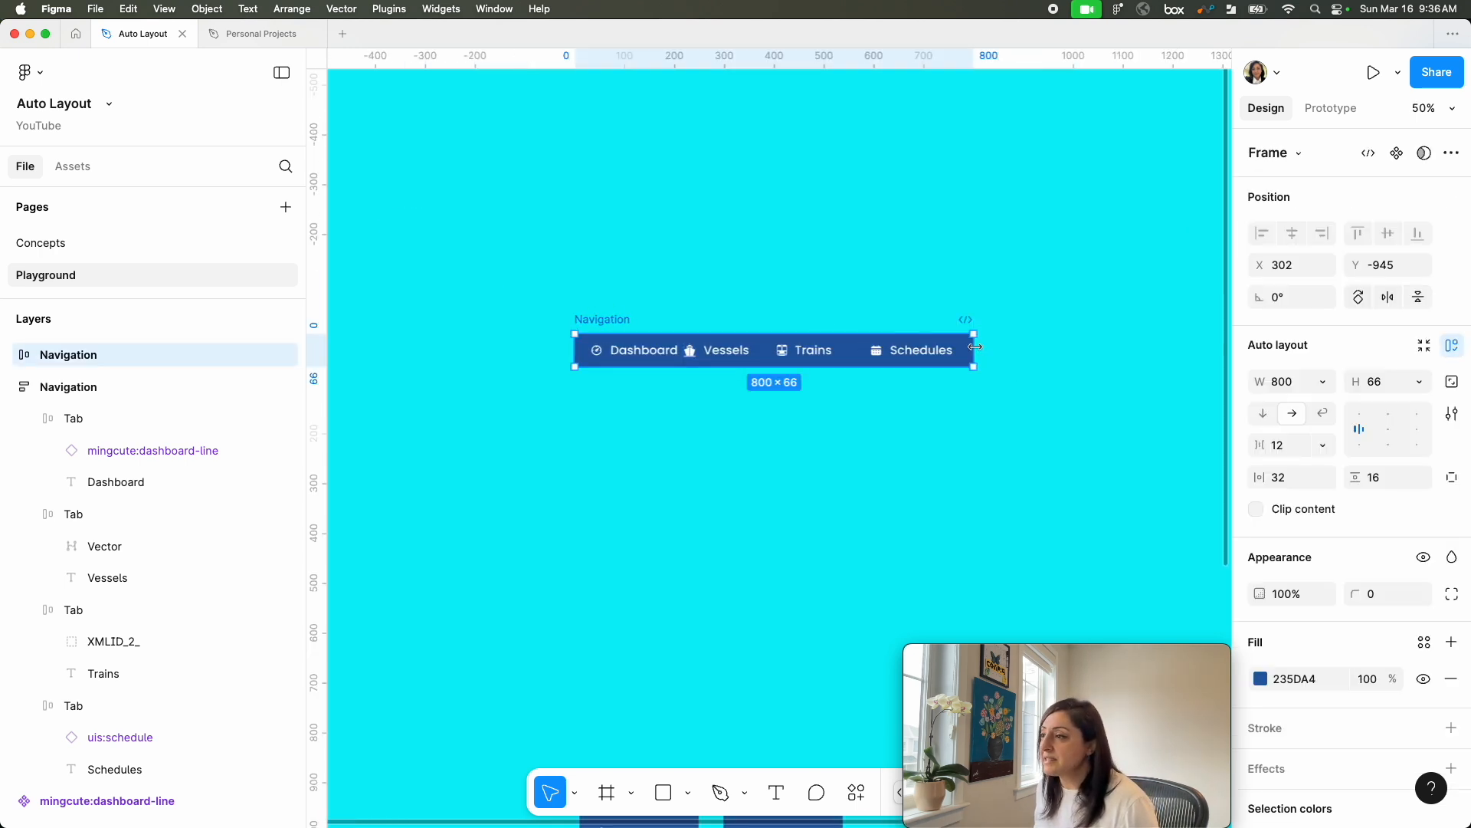
{"action": "left_click_drag", "start_coordinate": [971, 344], "coordinate": [1012, 338]}
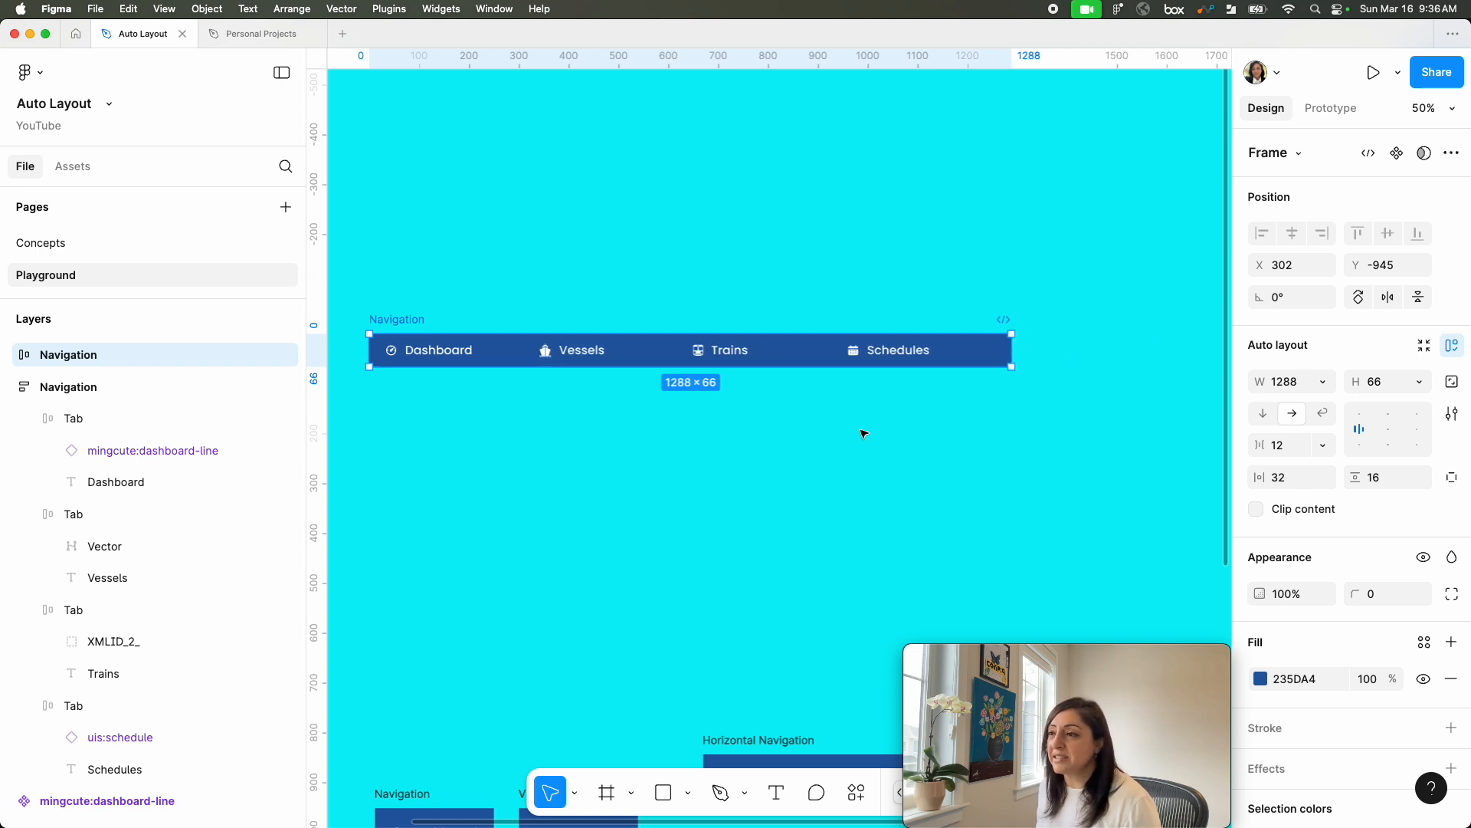
Step: Set the width of the Schedules tab in the horizontal Navigation frame to Hug contents
{"action": "left_click", "coordinate": [440, 353]}
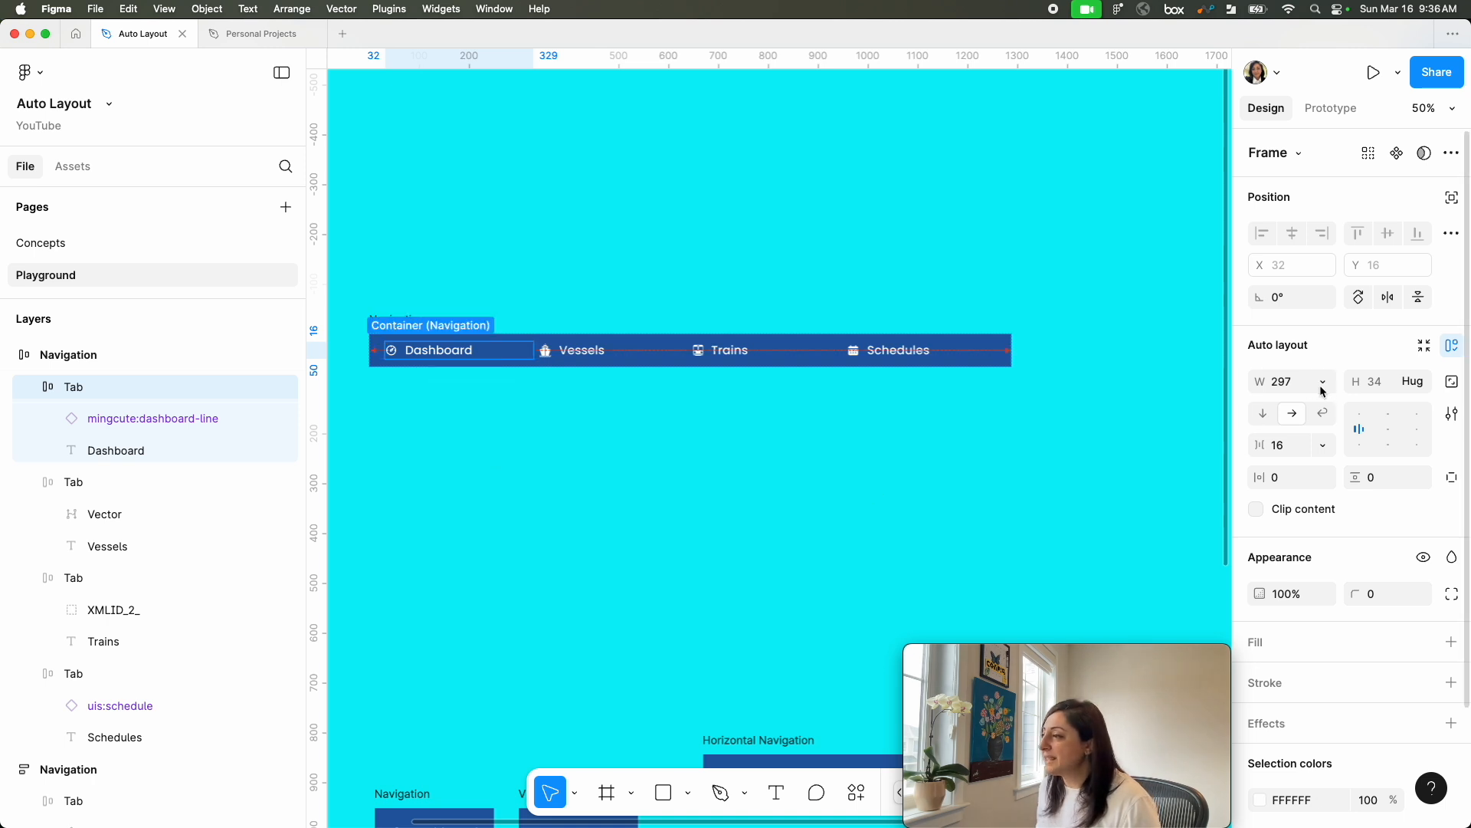
{"action": "key", "text": "Tab"}
{"action": "key", "text": "Tab"}
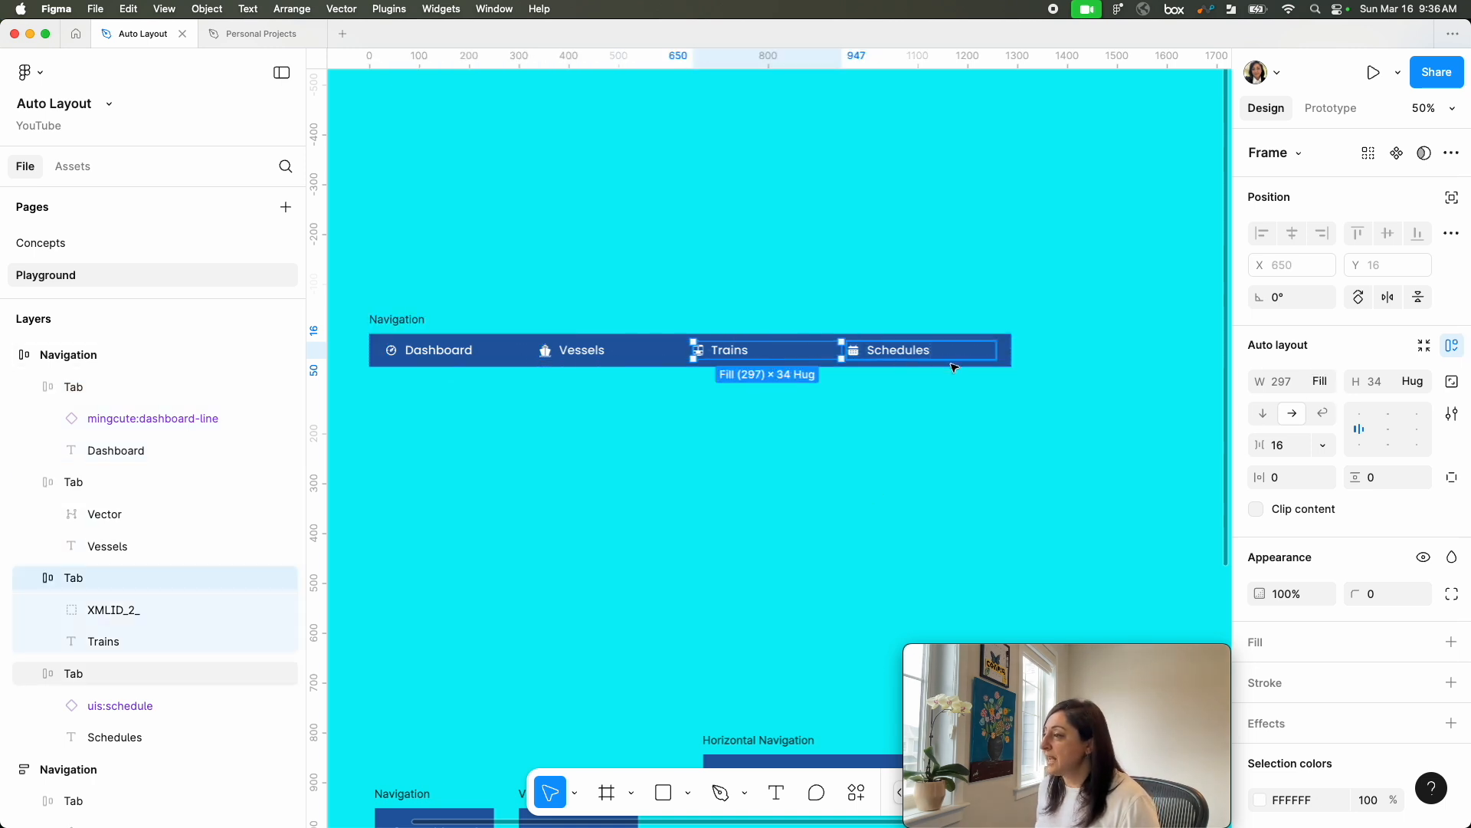
{"action": "key", "text": "Tab"}
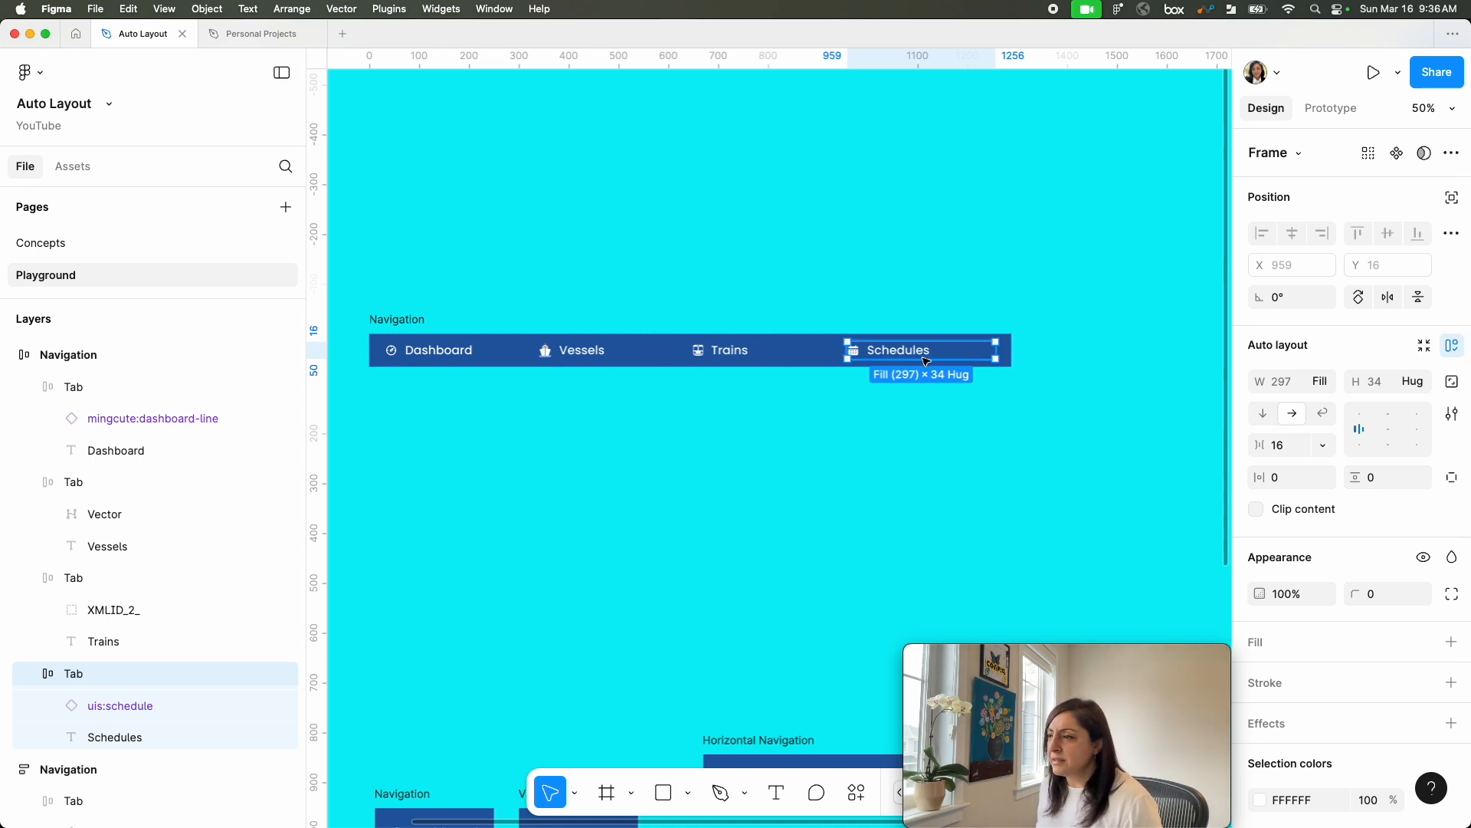
{"action": "left_click", "coordinate": [1324, 381]}
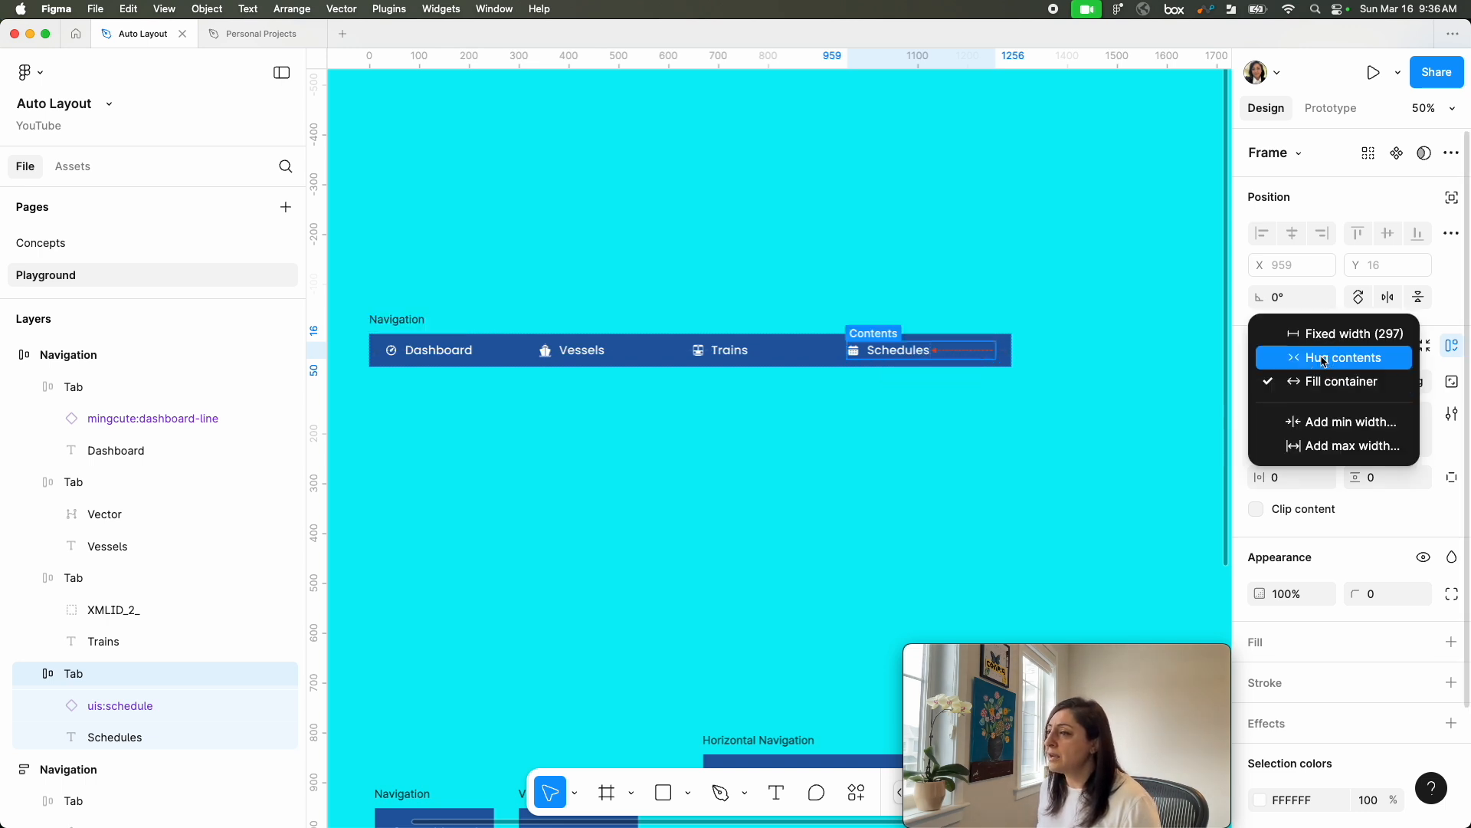
{"action": "left_click", "coordinate": [1324, 354]}
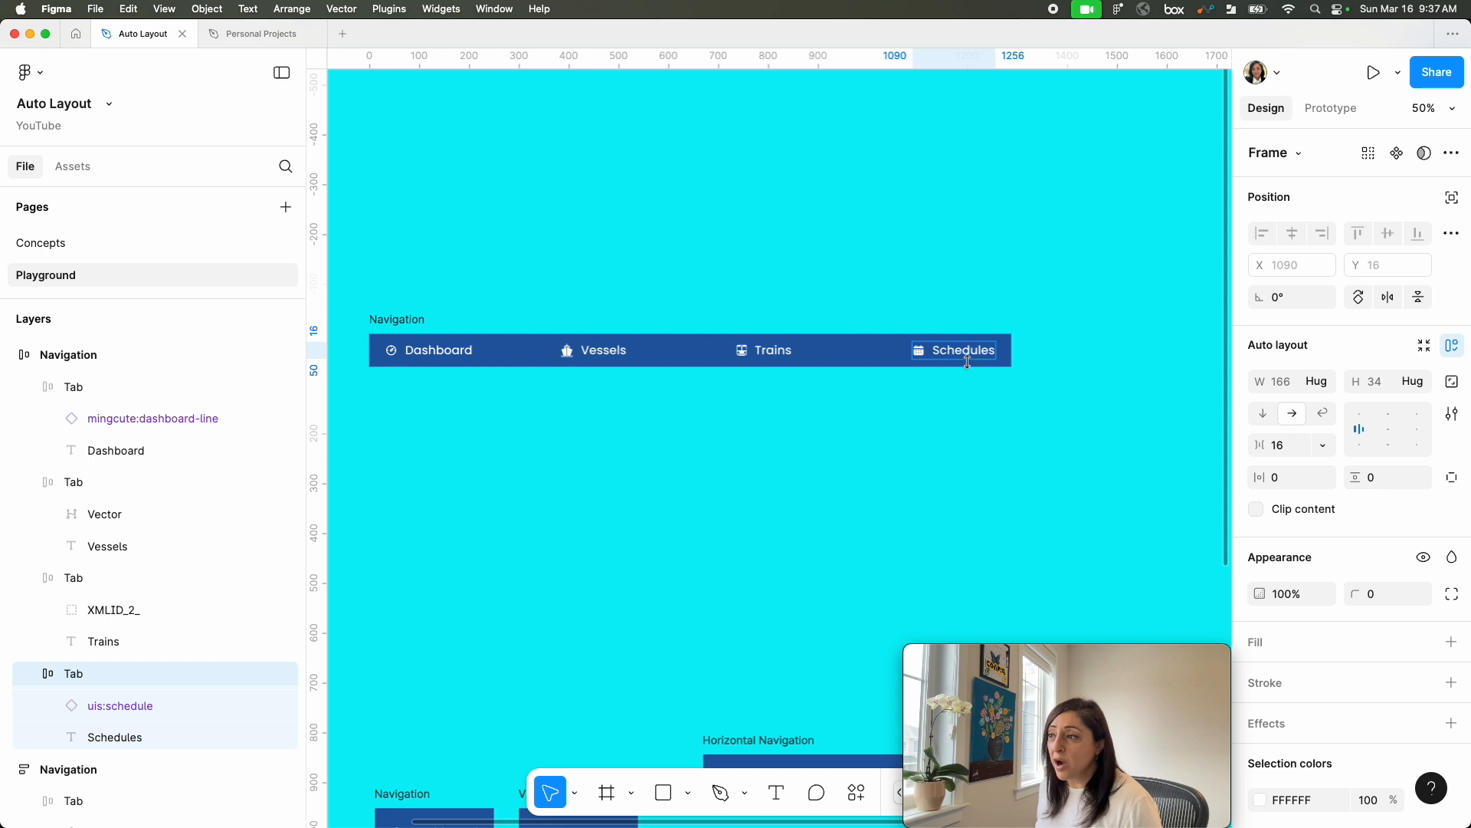
{"action": "key", "text": "shift+0"}
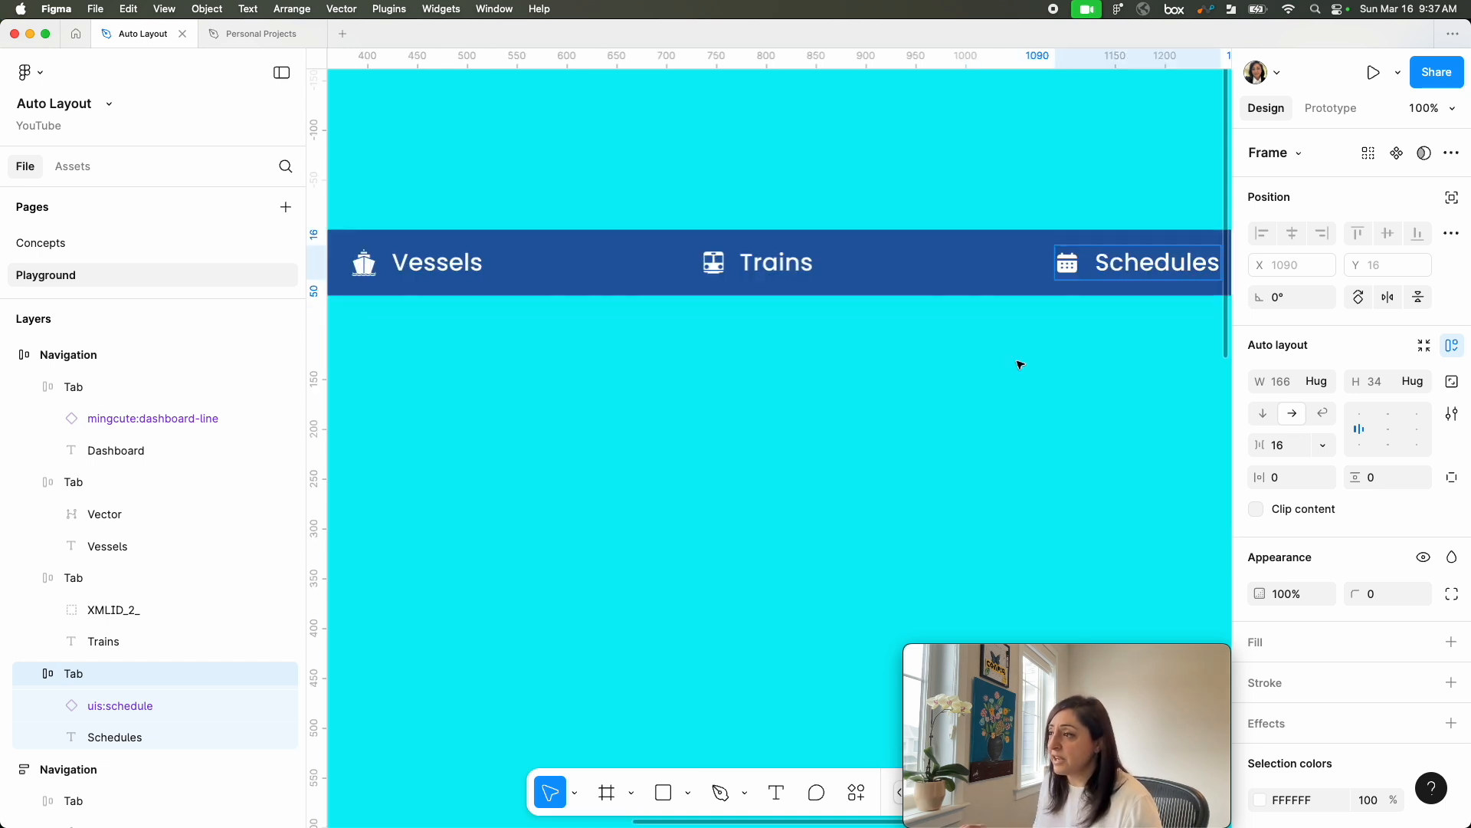
Step: Widen the horizontal Navigation frame to 1414 and align its tabs to the right
{"action": "scroll", "coordinate": [1020, 365], "scroll_direction": "right", "scroll_amount": 5}
{"action": "scroll", "coordinate": [923, 309], "scroll_direction": "up", "scroll_amount": 1}
{"action": "left_click", "coordinate": [909, 301]}
{"action": "left_click_drag", "start_coordinate": [910, 299], "coordinate": [957, 309]}
{"action": "scroll", "coordinate": [913, 306], "scroll_direction": "right", "scroll_amount": 3}
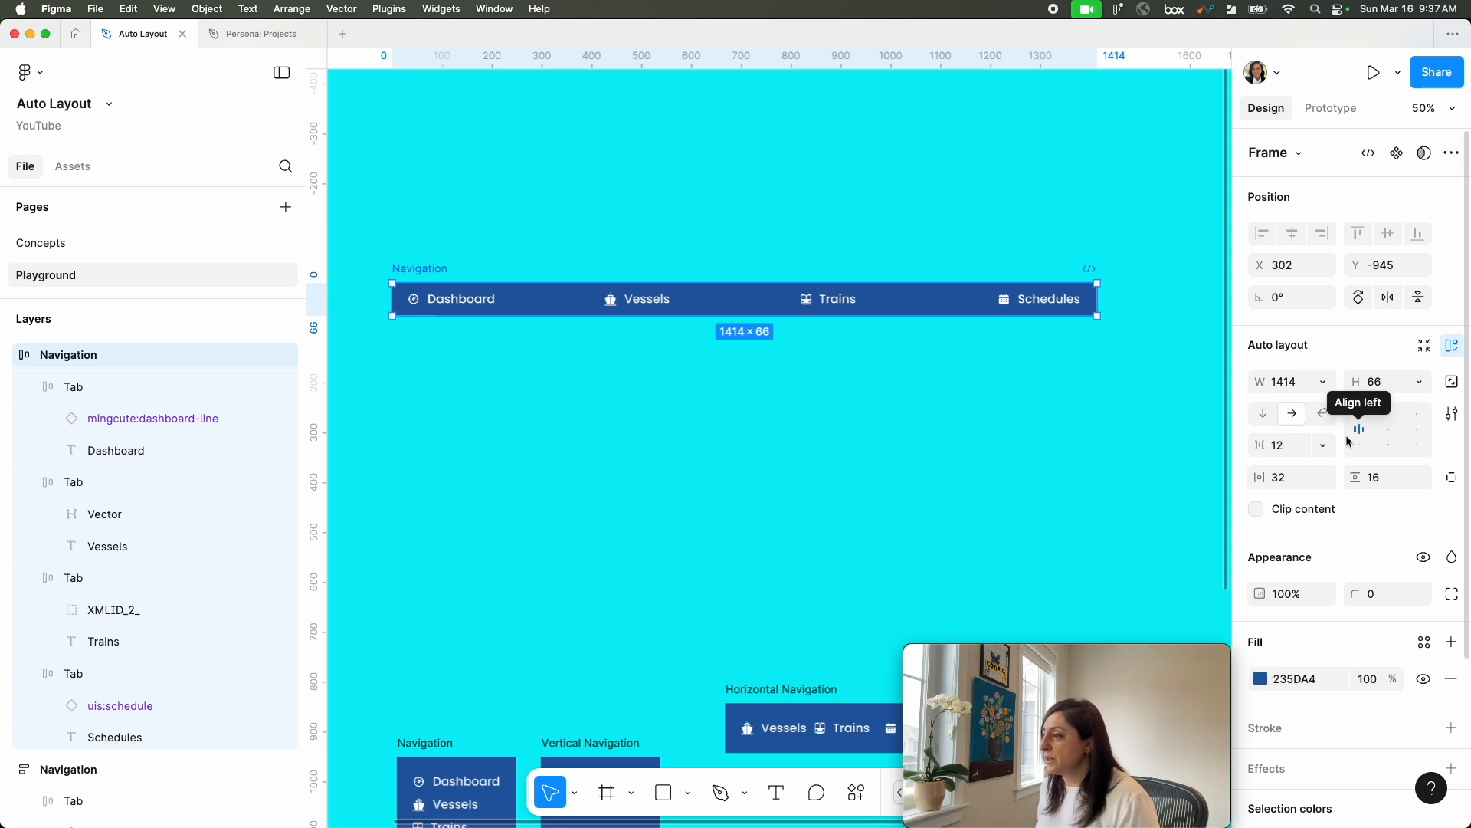
{"action": "left_click", "coordinate": [1417, 432]}
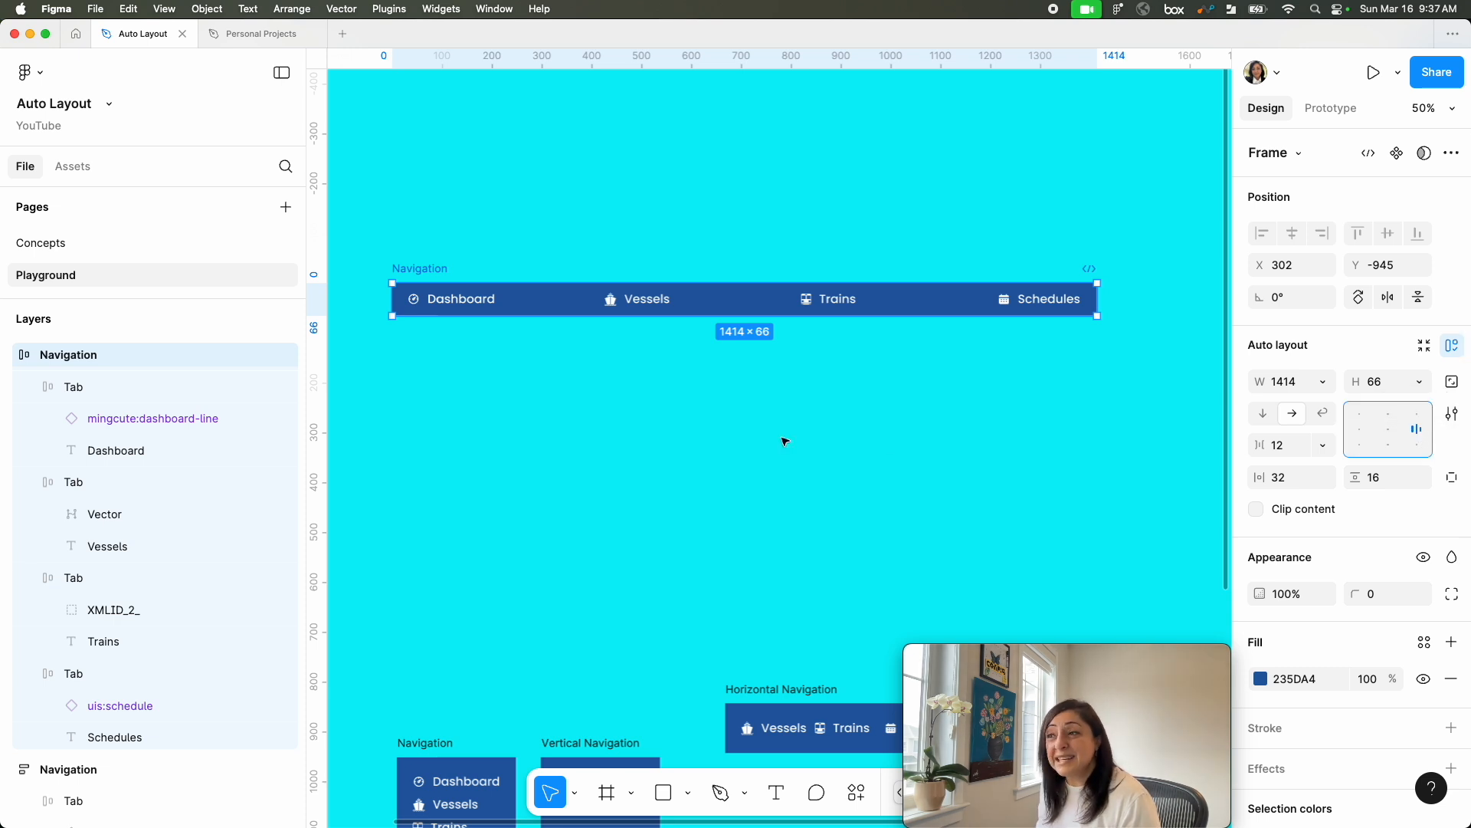
Step: Set the widths of the Dashboard, Vessels and Trains tabs in the horizontal Navigation frame to Hug contents
{"action": "left_click", "coordinate": [847, 302]}
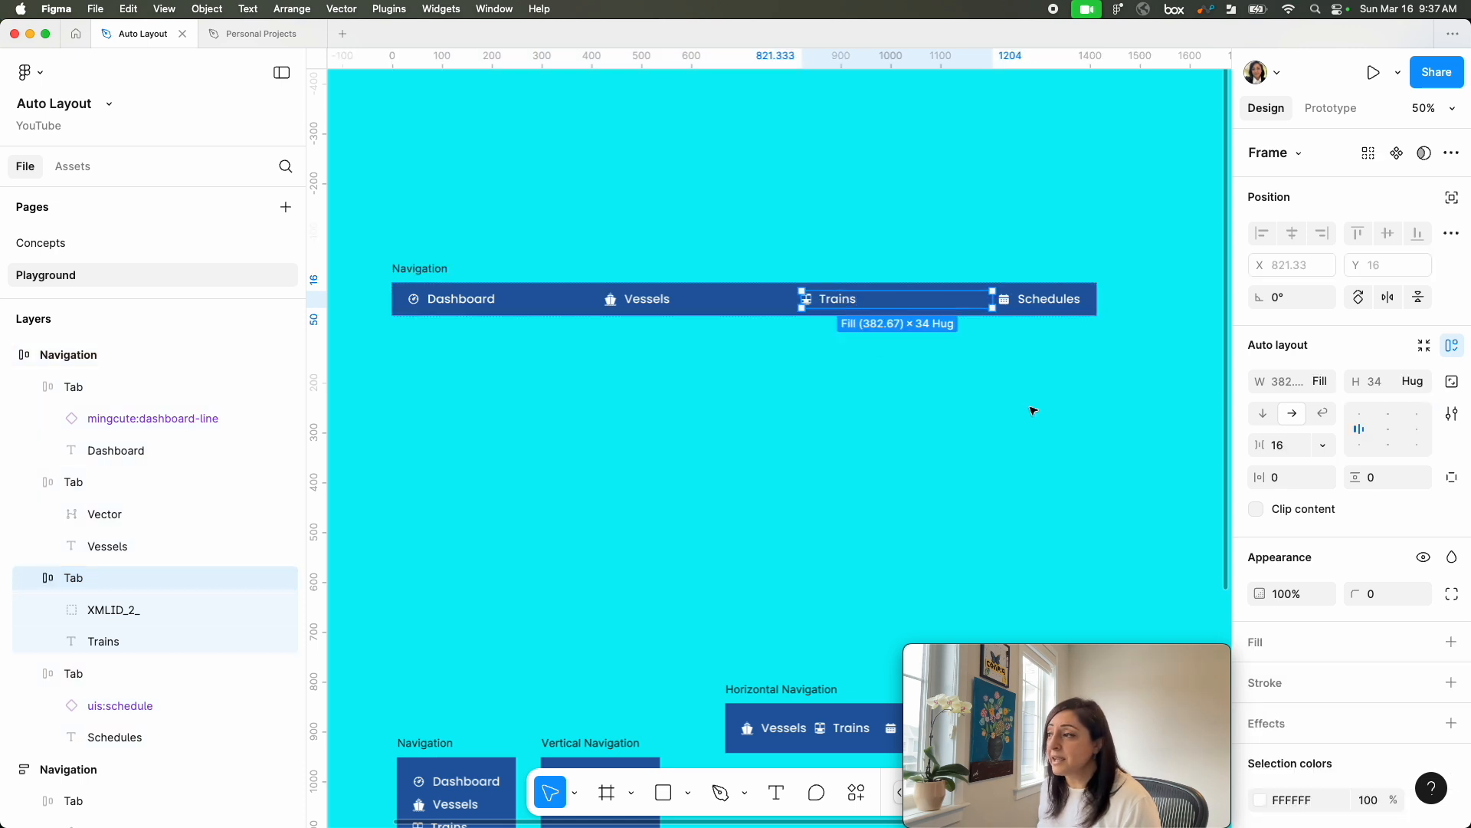
{"action": "left_click", "coordinate": [630, 301], "text": "shift"}
{"action": "left_click", "coordinate": [503, 306], "text": "shift"}
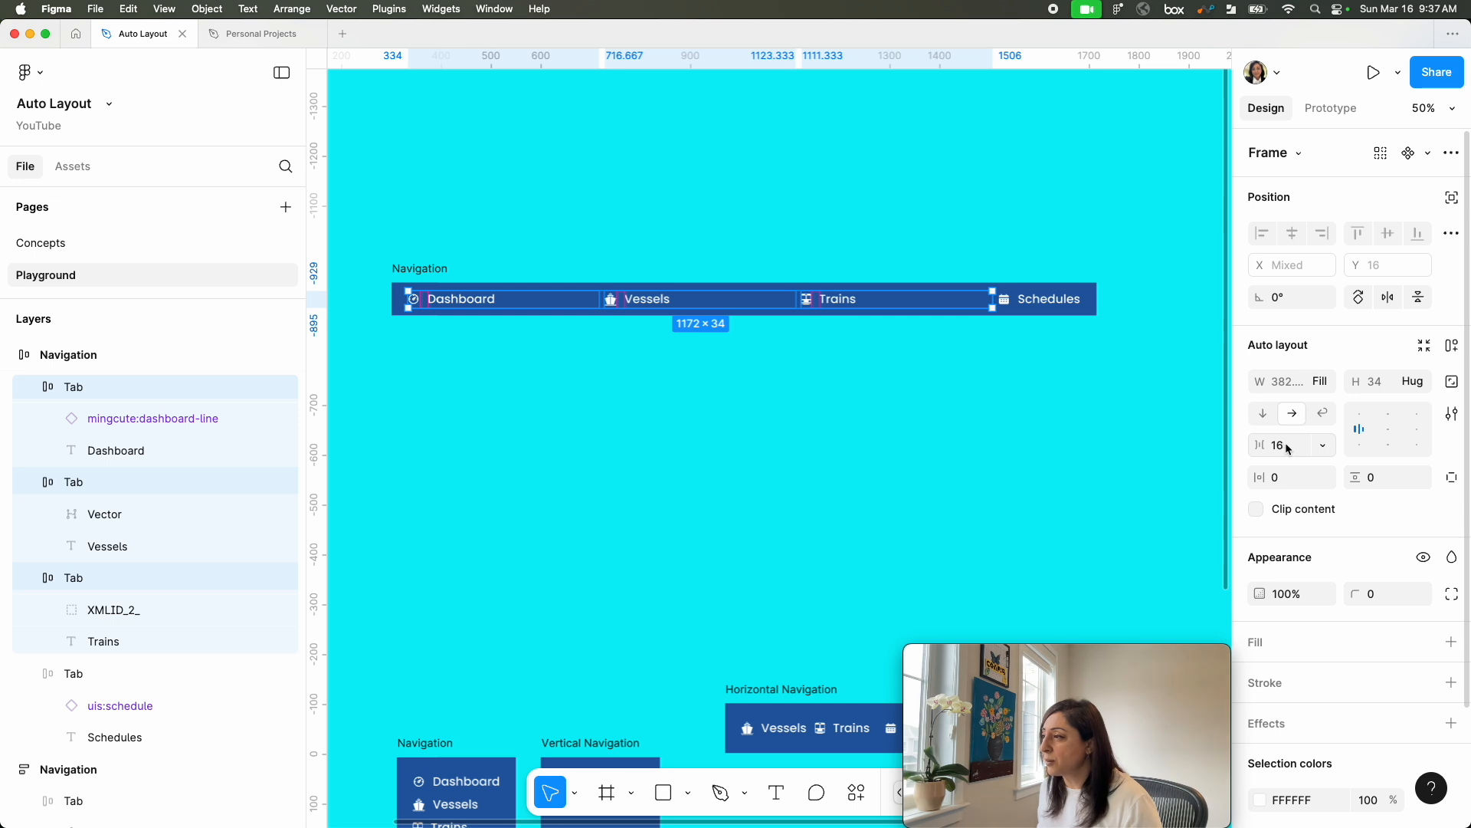
{"action": "left_click", "coordinate": [1323, 384]}
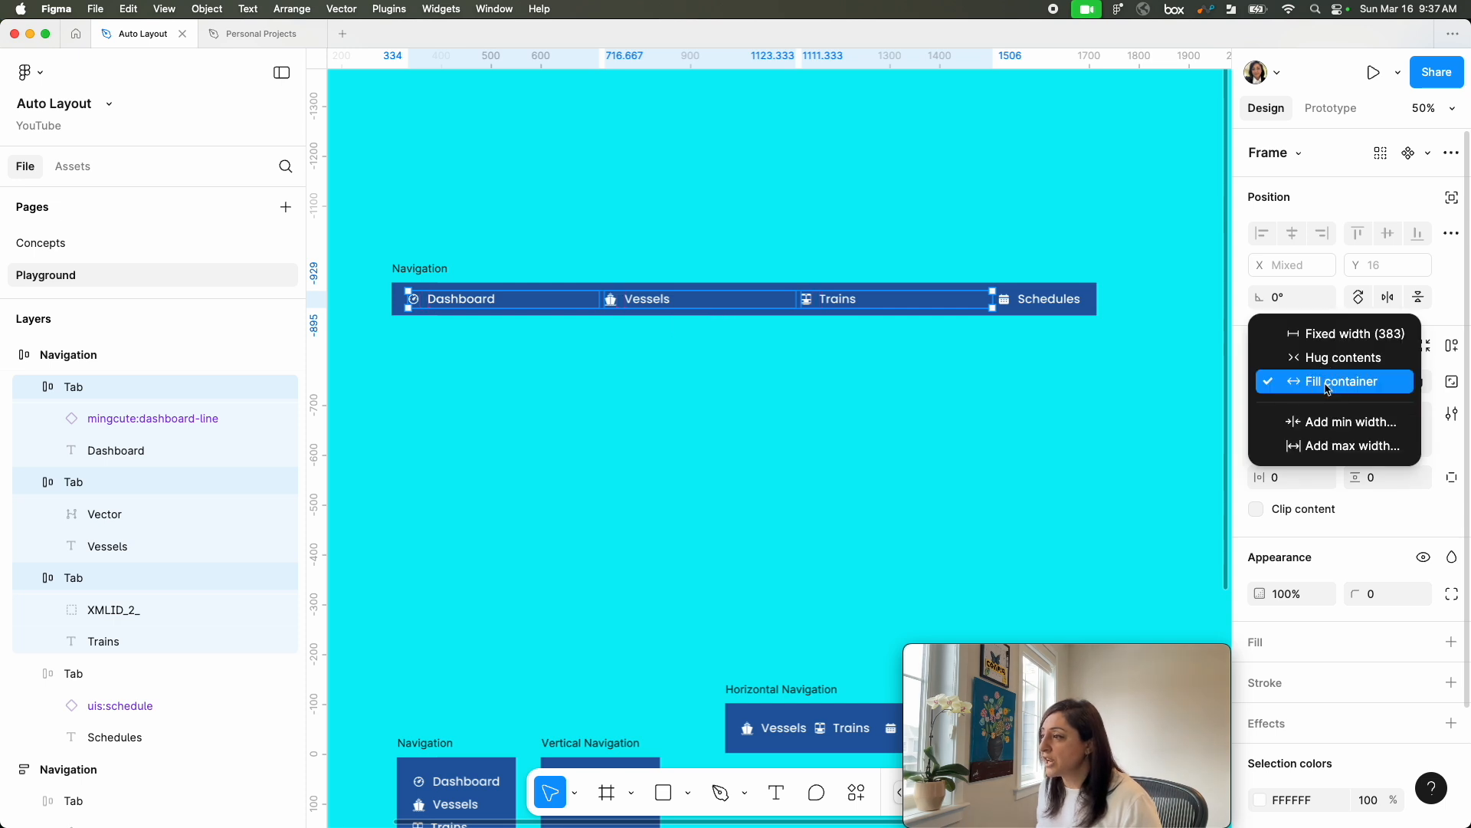
{"action": "left_click", "coordinate": [1322, 360]}
{"action": "left_click", "coordinate": [1024, 391]}
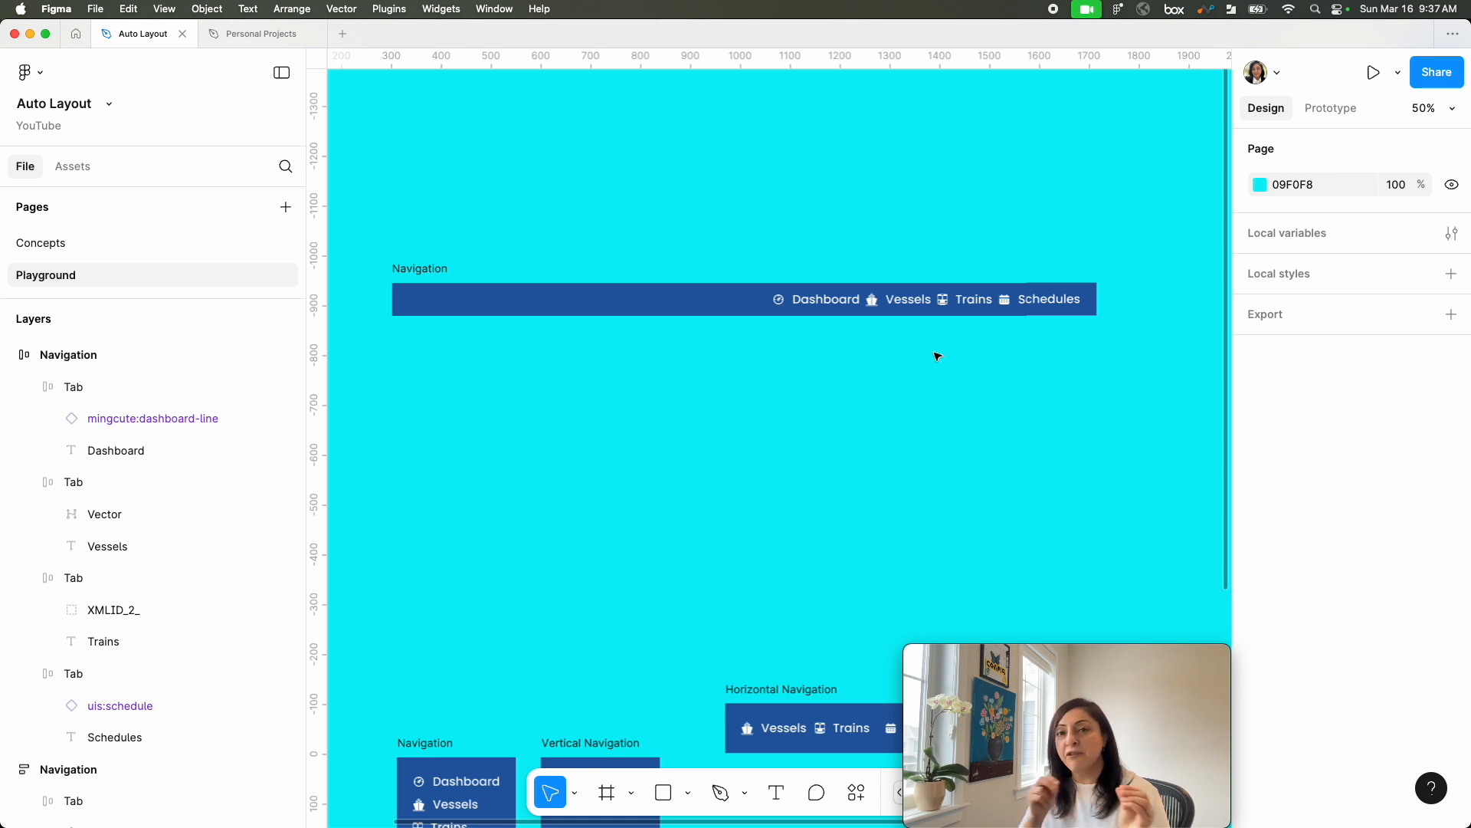
Step: Set the gap between the tabs of the horizontal Navigation frame to 40
{"action": "left_click", "coordinate": [558, 304]}
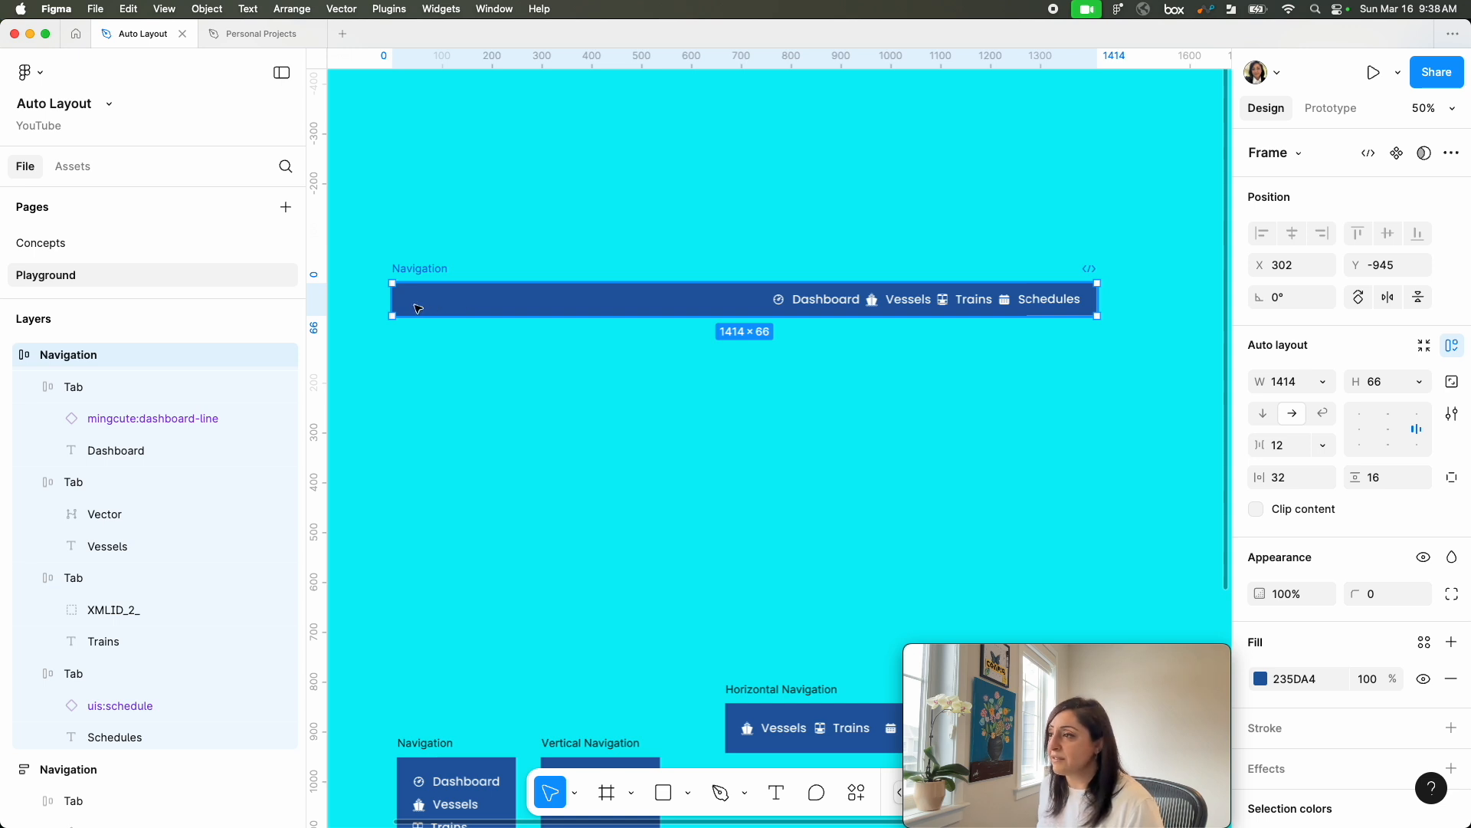
{"action": "key", "text": "shift+0"}
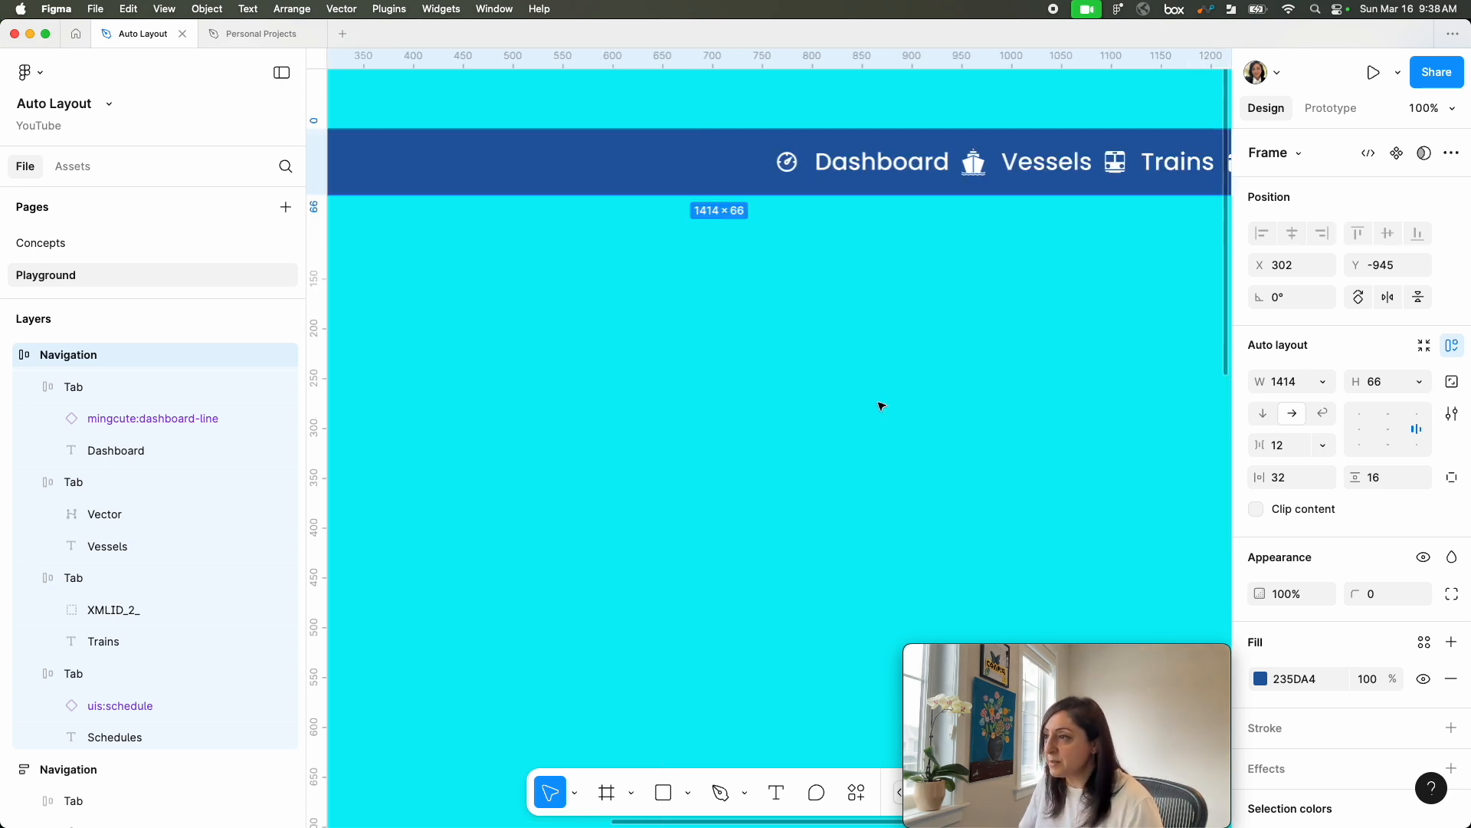
{"action": "left_click_drag", "start_coordinate": [774, 406], "coordinate": [854, 362]}
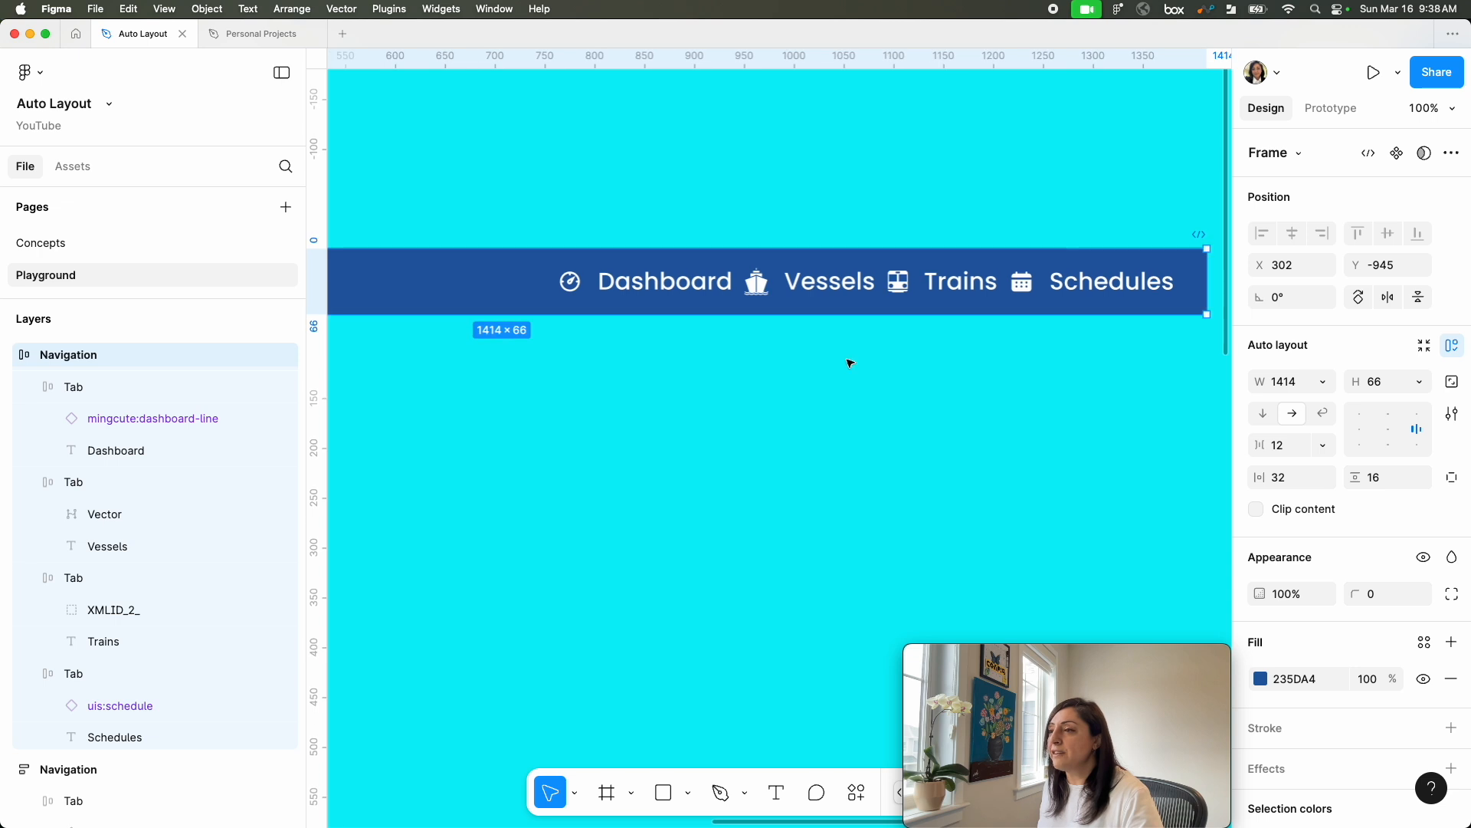
{"action": "left_click", "coordinate": [1278, 446]}
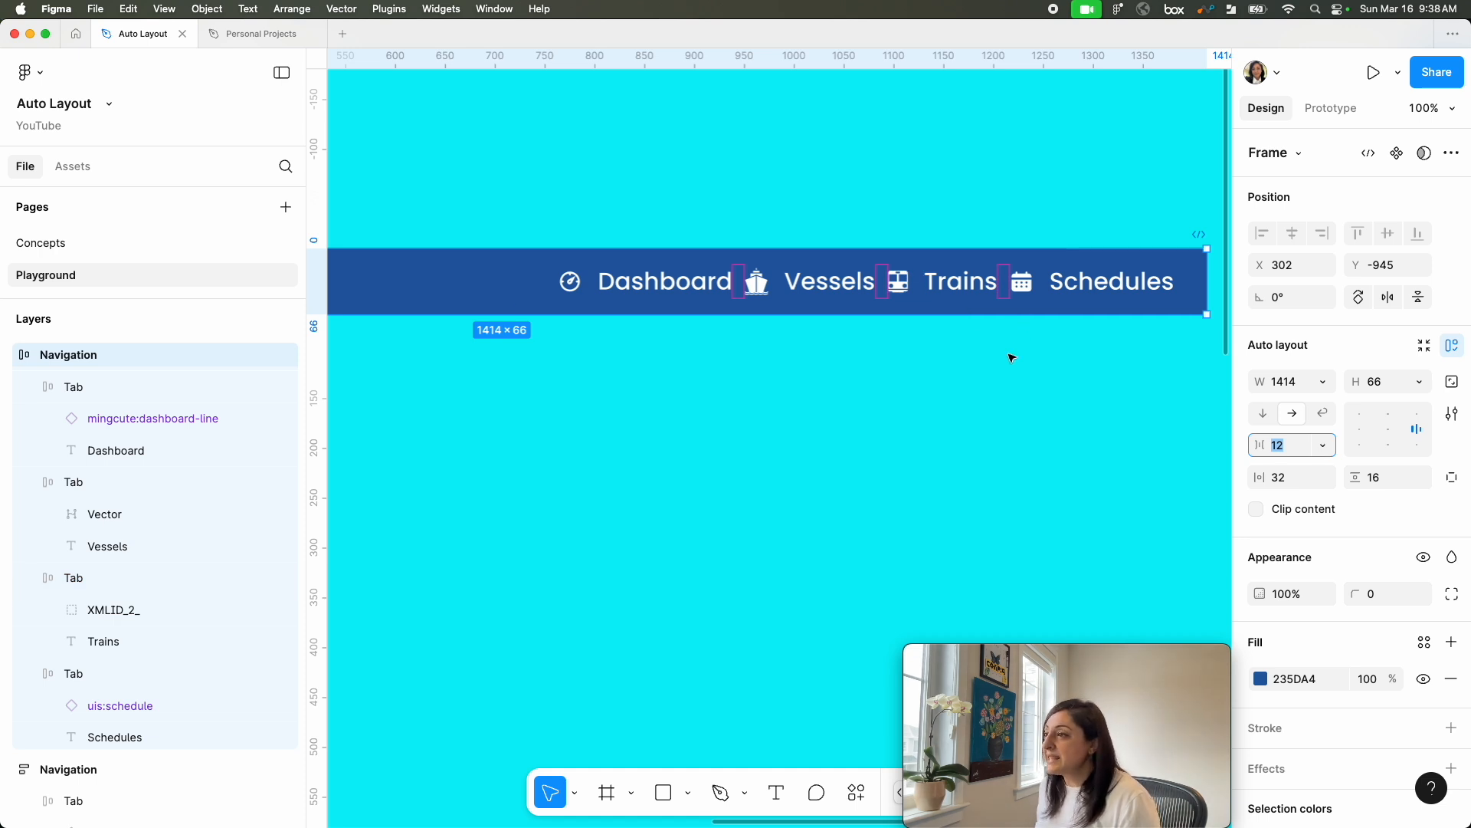
{"action": "left_click_drag", "start_coordinate": [1000, 284], "coordinate": [976, 312]}
{"action": "left_click", "coordinate": [927, 434]}
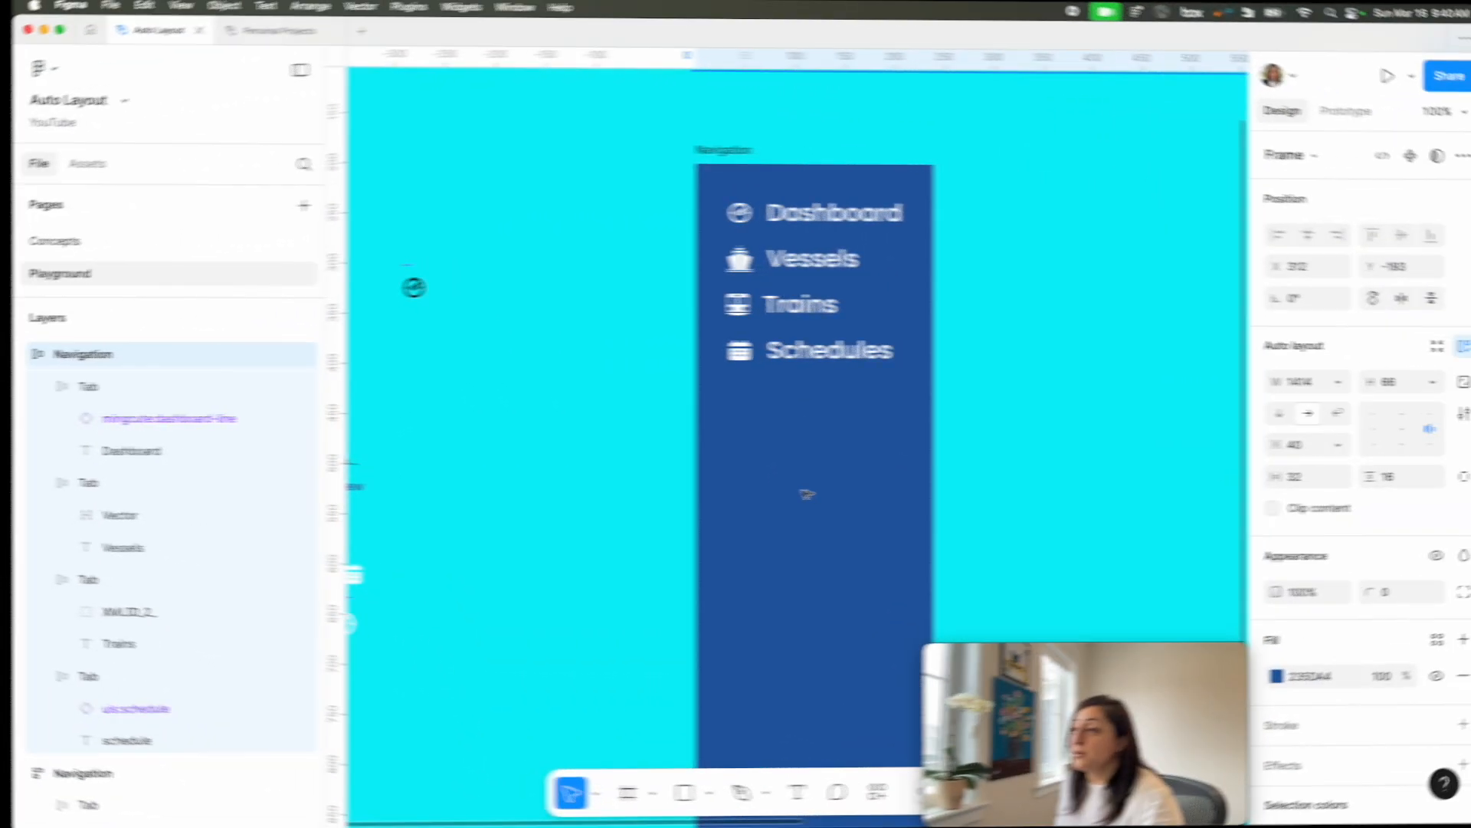
Step: Move the New badge out of the vertical Navigation frame and back in below the Schedules tab
{"action": "scroll", "coordinate": [988, 446], "scroll_direction": "right", "scroll_amount": 3}
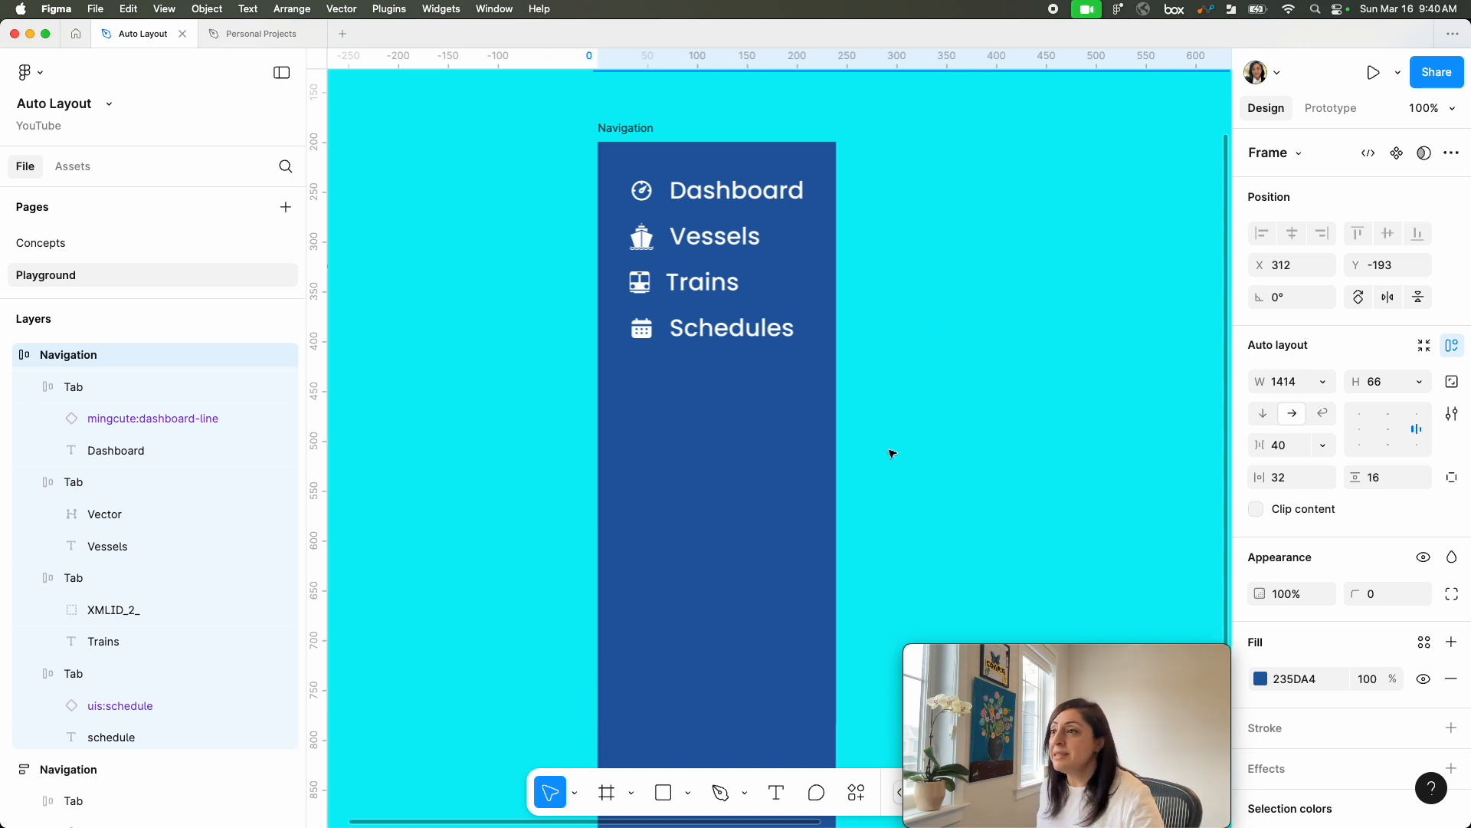
{"action": "scroll", "coordinate": [951, 460], "scroll_direction": "up", "scroll_amount": 2}
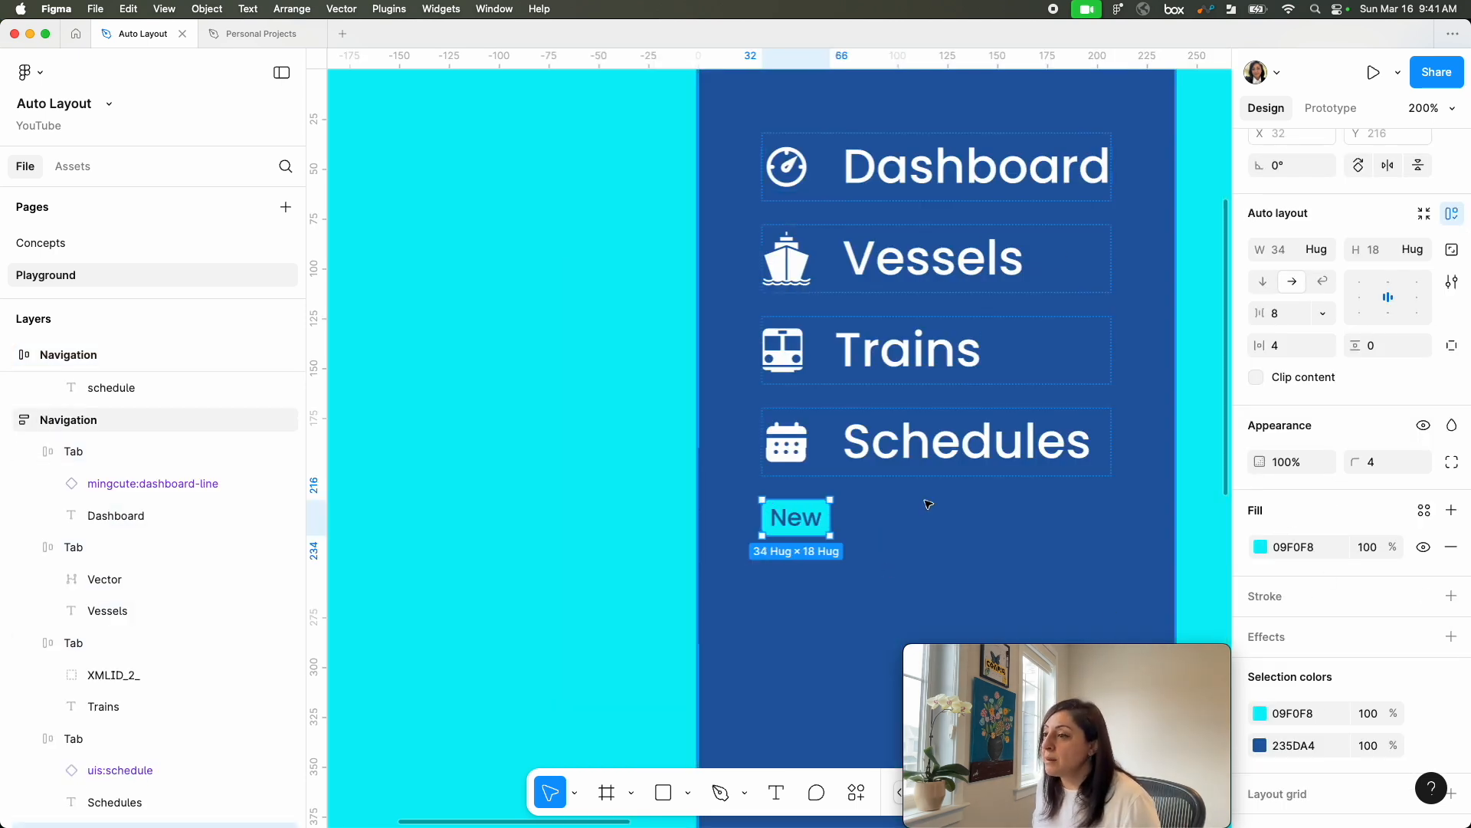
{"action": "left_click_drag", "start_coordinate": [808, 521], "coordinate": [587, 529]}
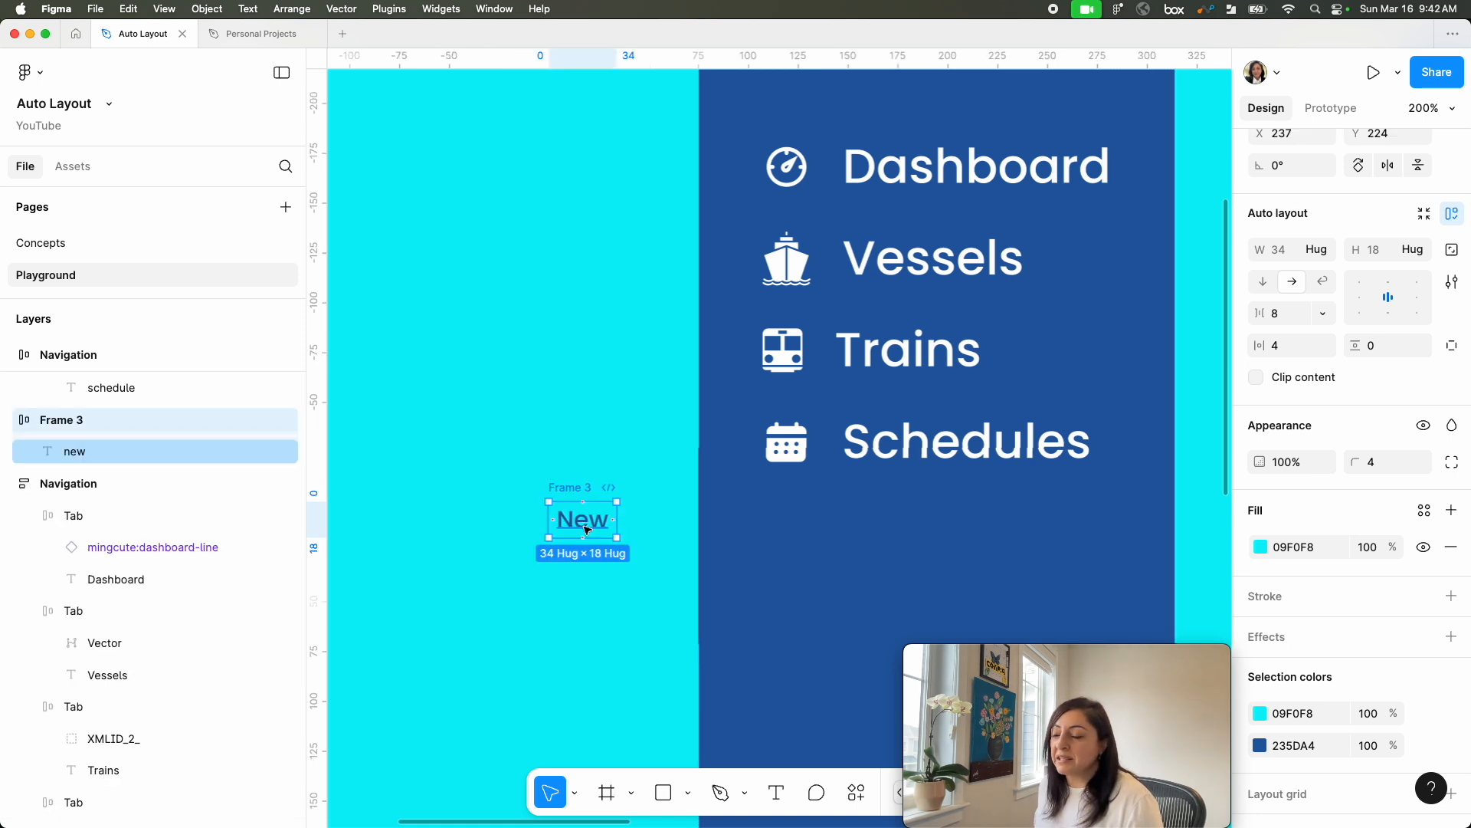
{"action": "left_click_drag", "start_coordinate": [586, 529], "coordinate": [872, 576]}
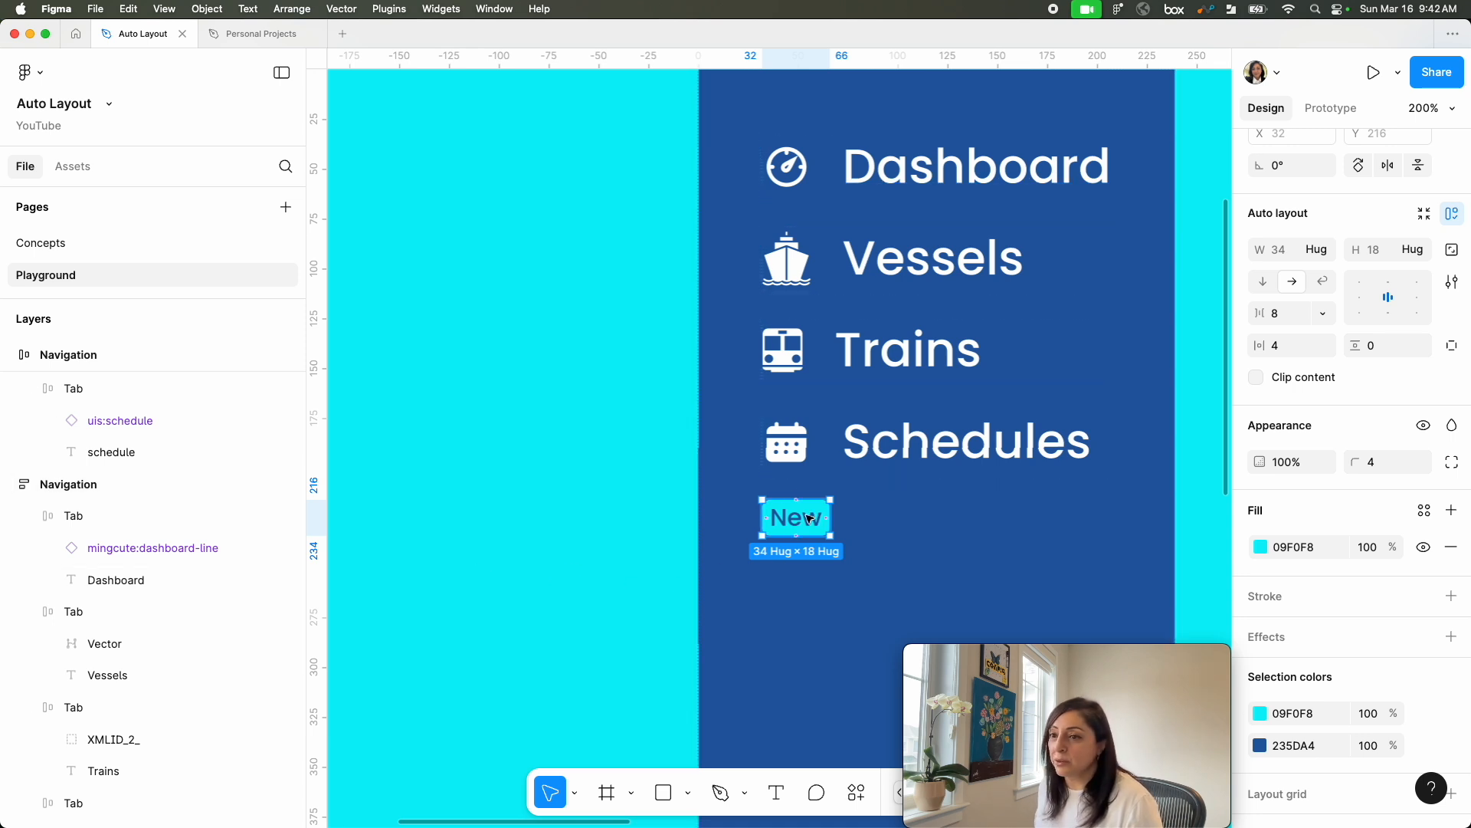
{"action": "key", "text": "Escape"}
Step: Try to shift the New badge sideways below the Schedules tab, and undo the attempt
{"action": "scroll", "coordinate": [742, 420], "scroll_direction": "up", "scroll_amount": 4}
{"action": "scroll", "coordinate": [926, 498], "scroll_direction": "down", "scroll_amount": 5}
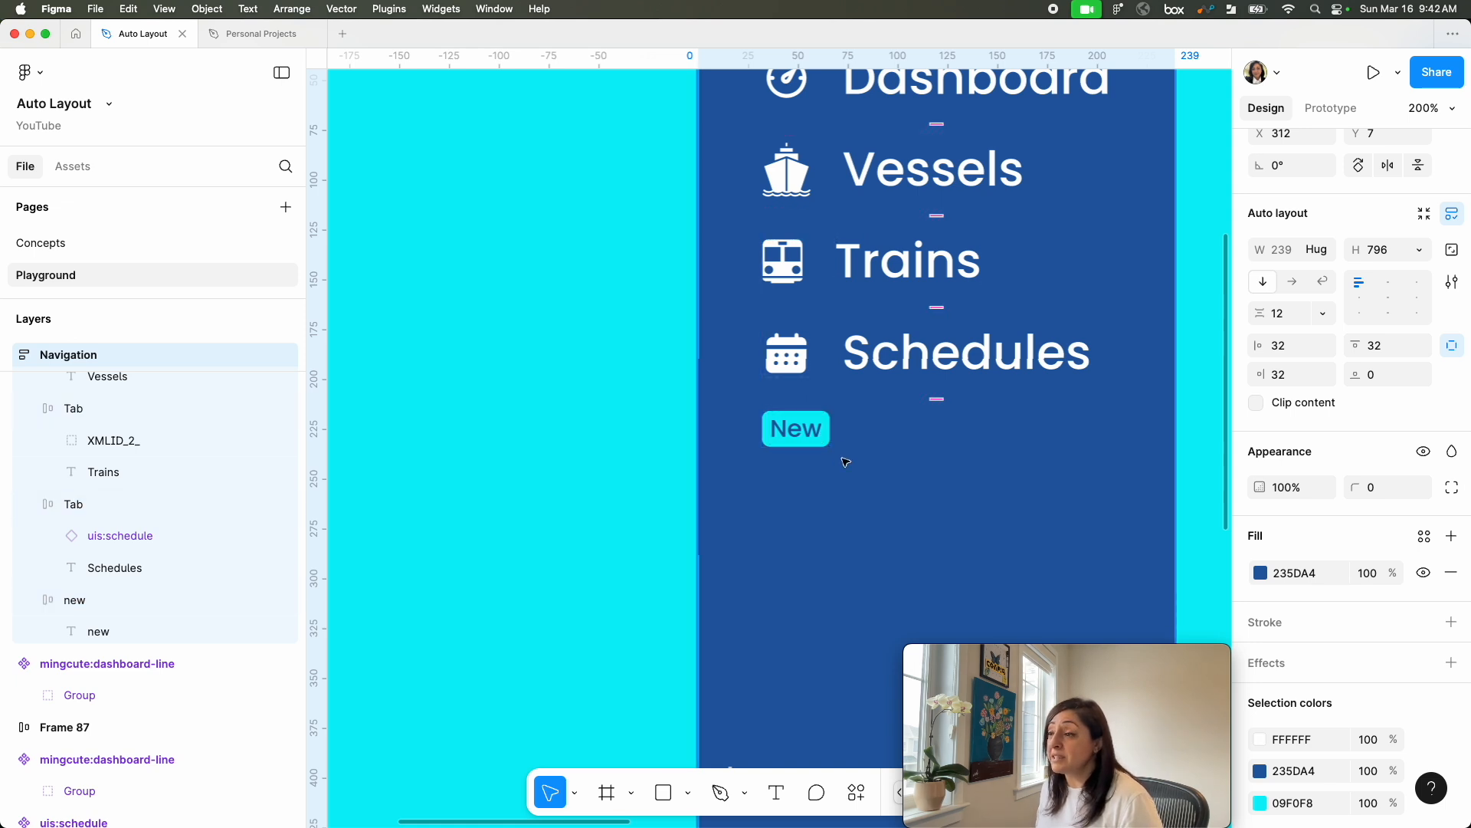
{"action": "scroll", "coordinate": [820, 441], "scroll_direction": "up", "scroll_amount": 3}
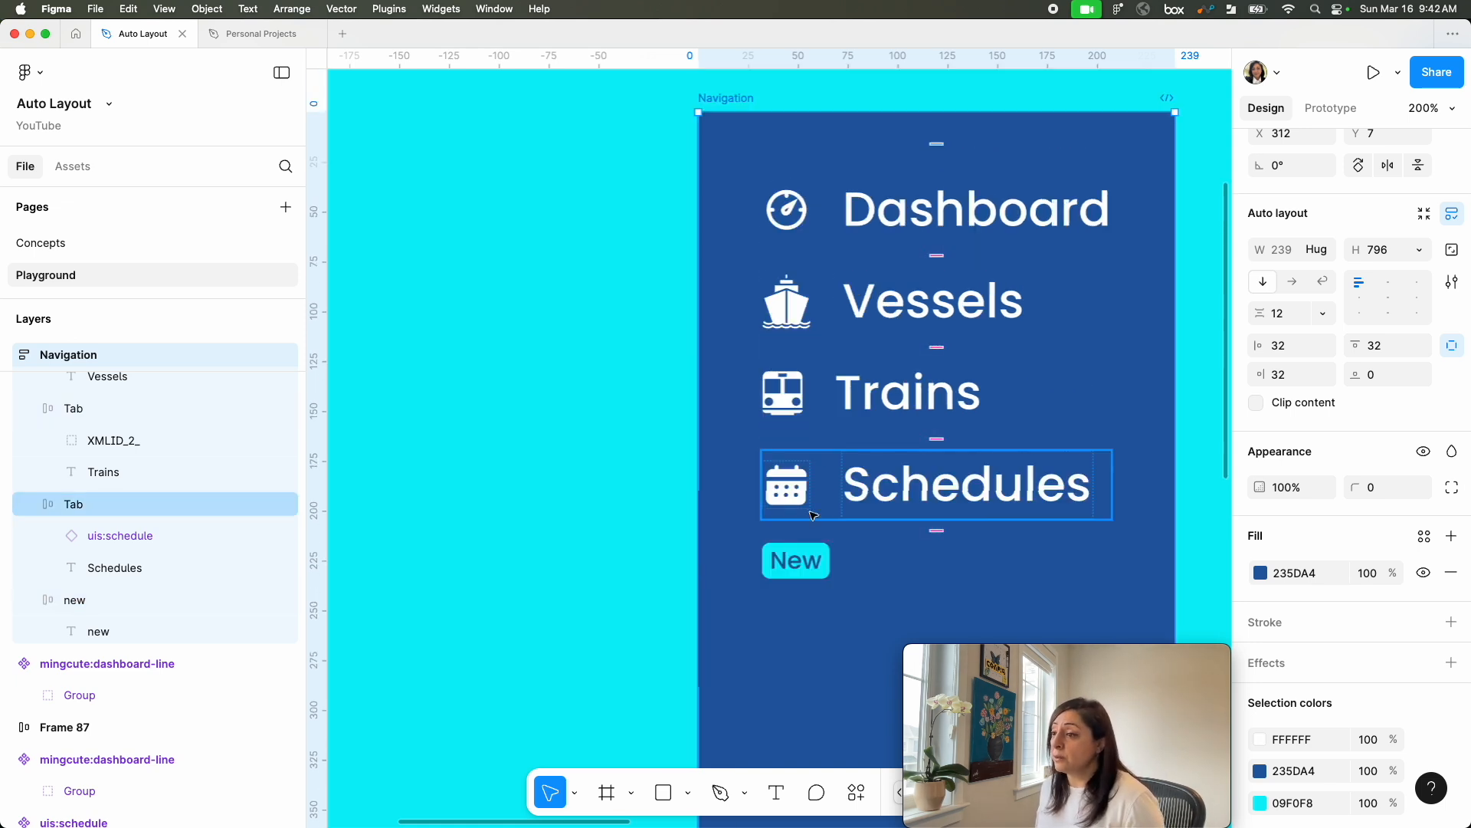
{"action": "left_click_drag", "start_coordinate": [794, 566], "coordinate": [981, 558]}
{"action": "left_click", "coordinate": [776, 587]}
{"action": "key", "text": "ctrl+z"}
{"action": "key", "text": "ctrl+z"}
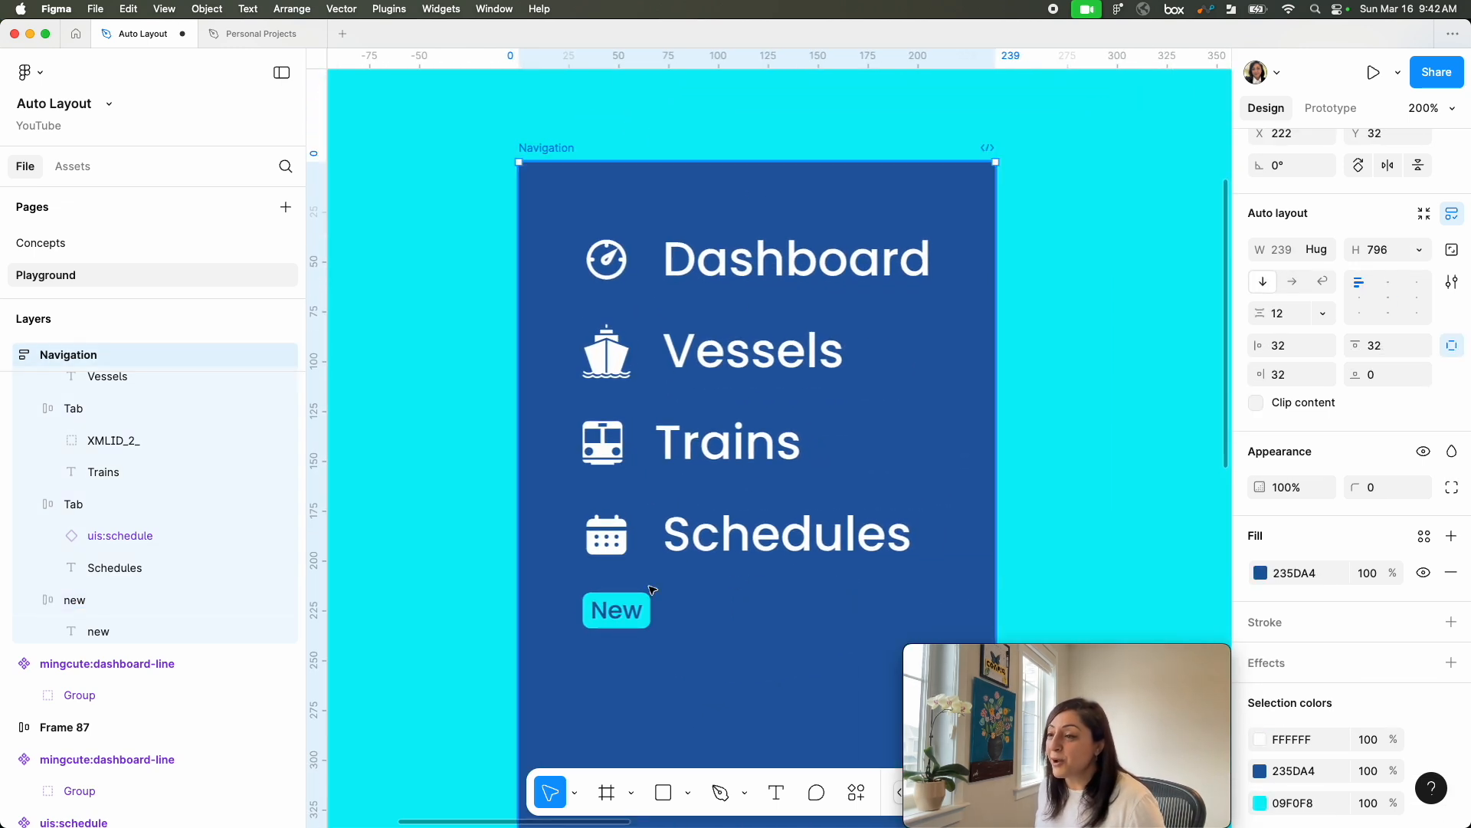
Step: Place the New badge above the Dashboard tab at about X 32, Y 19, with Ignore auto layout enabled
{"action": "left_click_drag", "start_coordinate": [634, 613], "coordinate": [880, 258]}
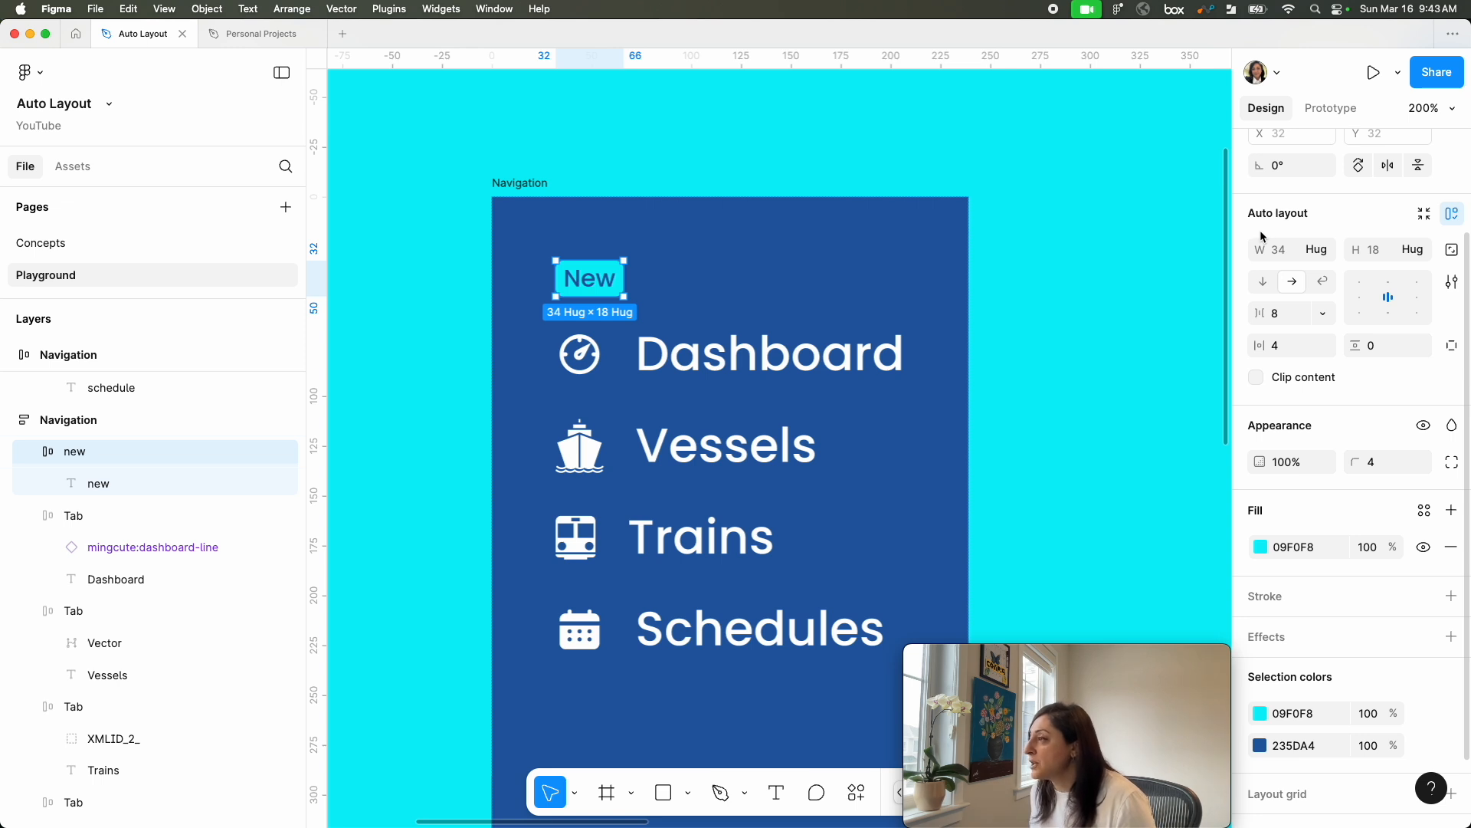
{"action": "scroll", "coordinate": [1264, 246], "scroll_direction": "up", "scroll_amount": 3}
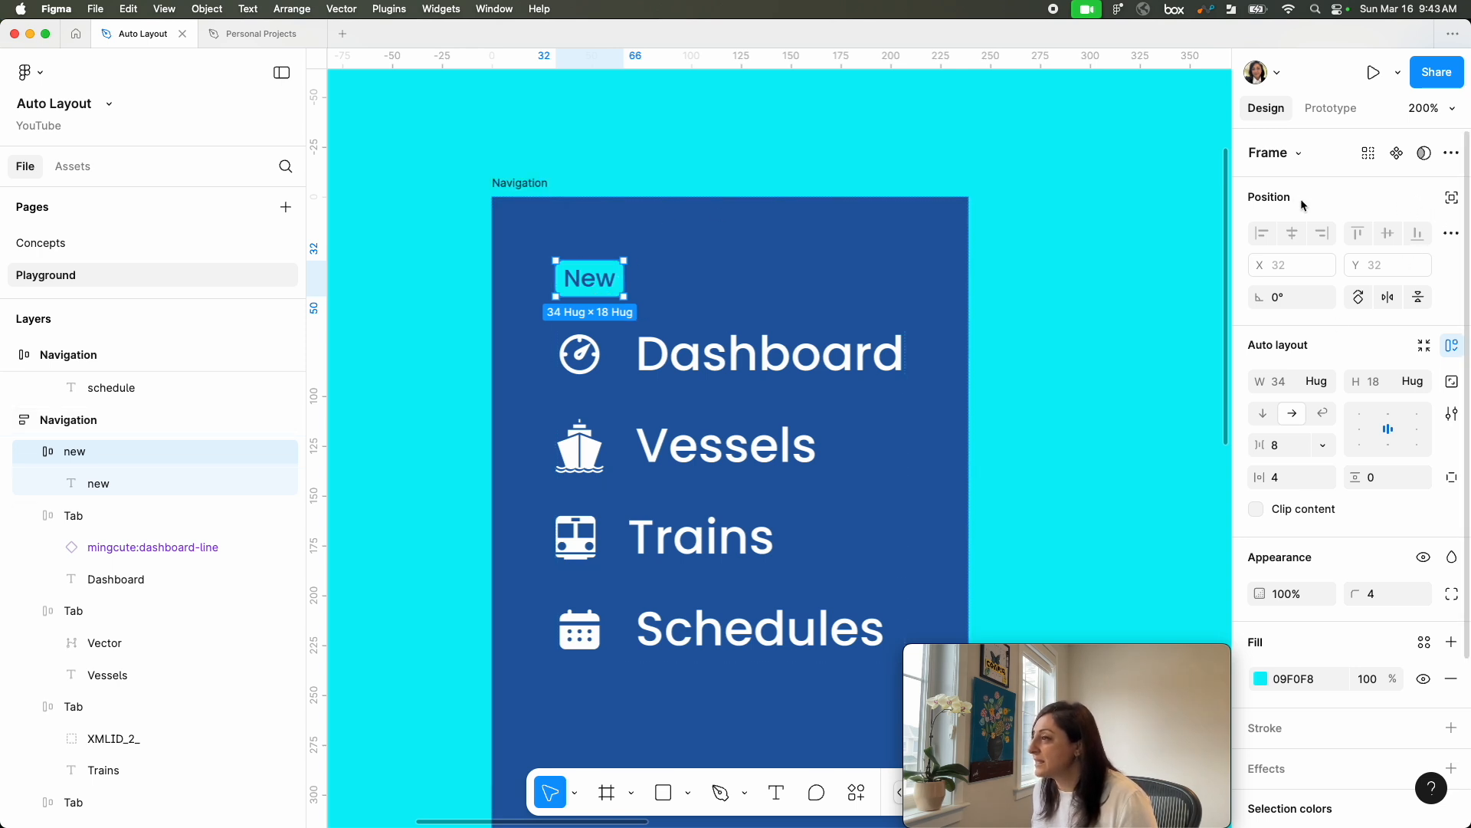
{"action": "left_click", "coordinate": [1452, 200]}
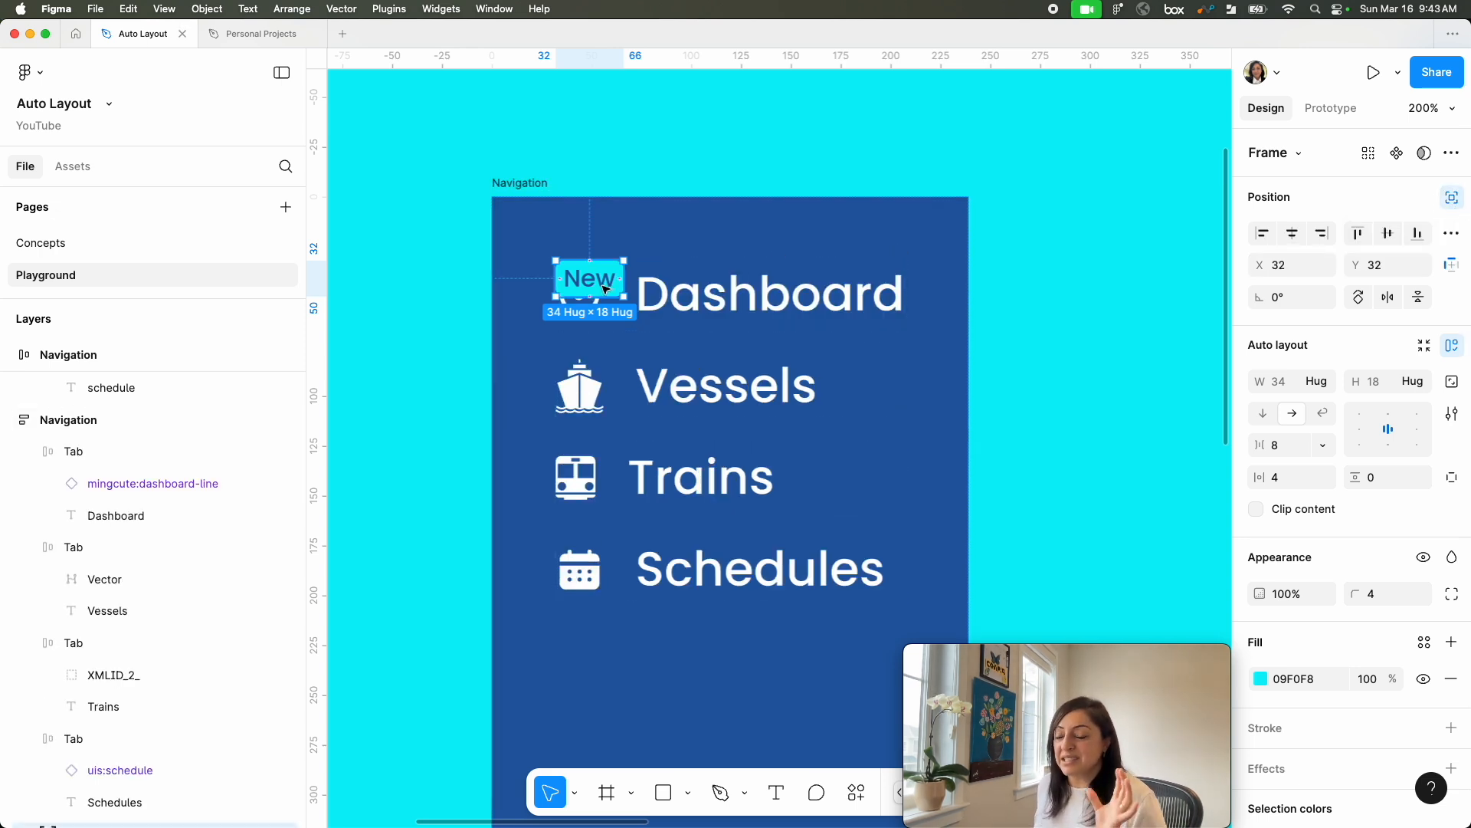
{"action": "mouse_move", "coordinate": [606, 288]}
{"action": "left_mouse_down"}
{"action": "mouse_move", "coordinate": [767, 282]}
{"action": "mouse_move", "coordinate": [683, 269]}
{"action": "mouse_move", "coordinate": [711, 259]}
{"action": "mouse_move", "coordinate": [898, 265]}
{"action": "mouse_move", "coordinate": [575, 243]}
{"action": "mouse_move", "coordinate": [606, 261]}
{"action": "left_mouse_up"}
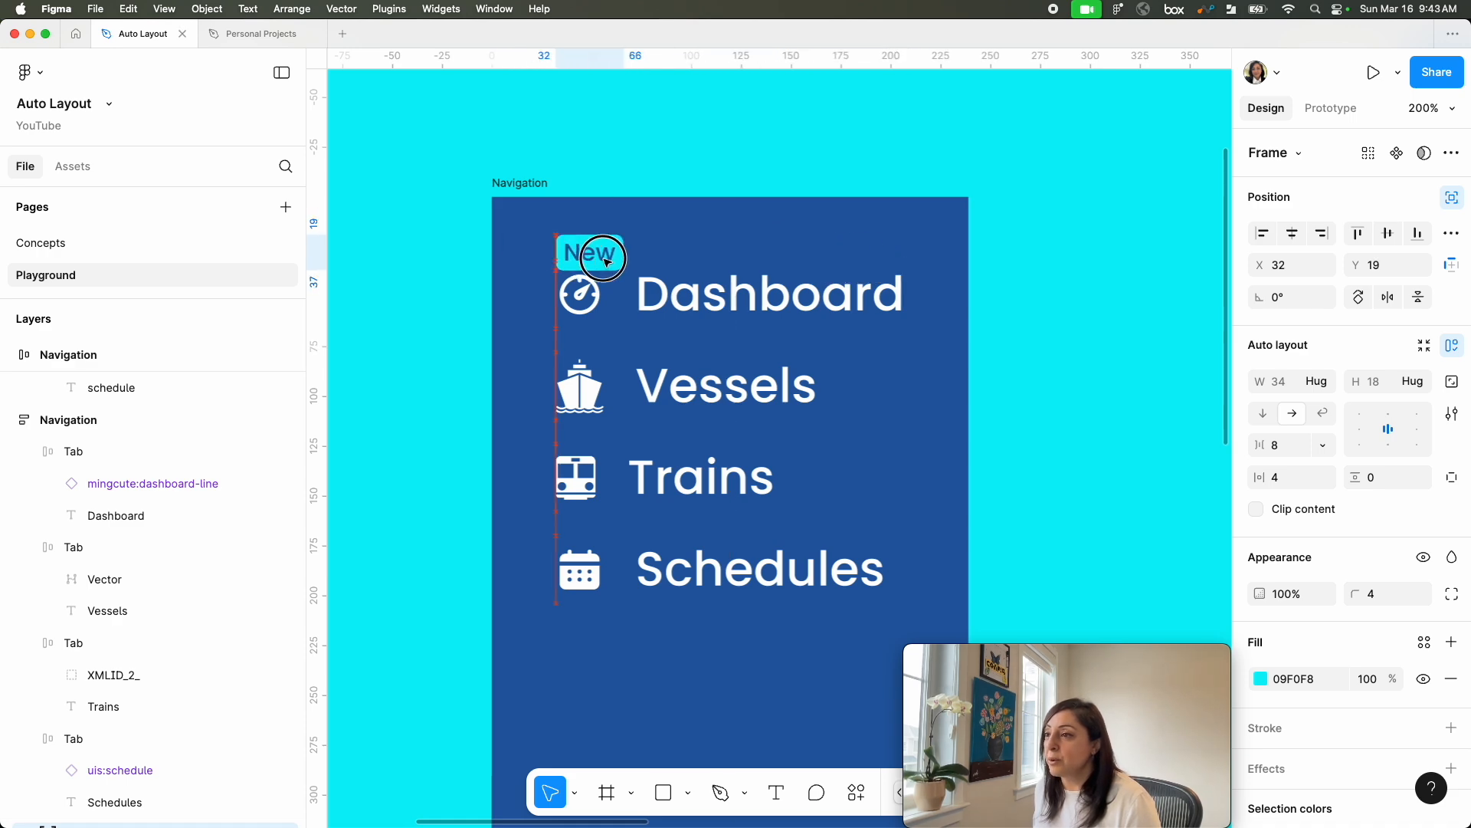